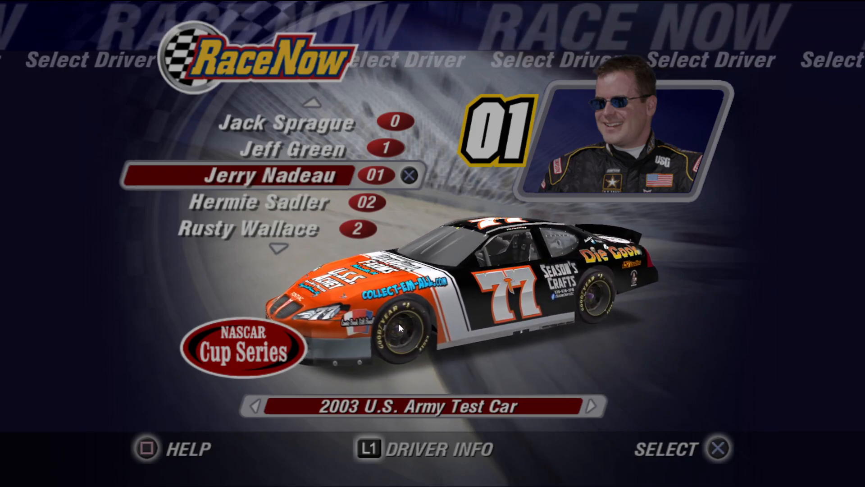
# Select Jerry Nadeau's number 01 entry with the 2003 U.S. Army Test Car for the race.
pyautogui.press('Up')
pyautogui.press('Down')
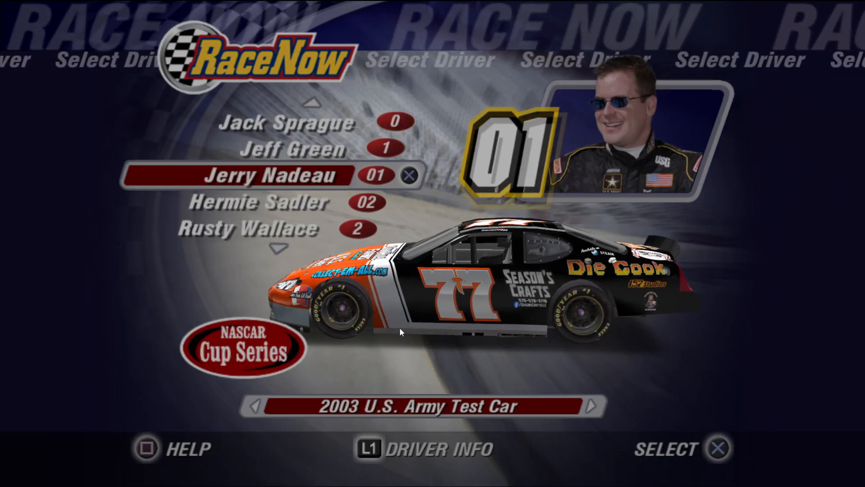
pyautogui.press('Right')
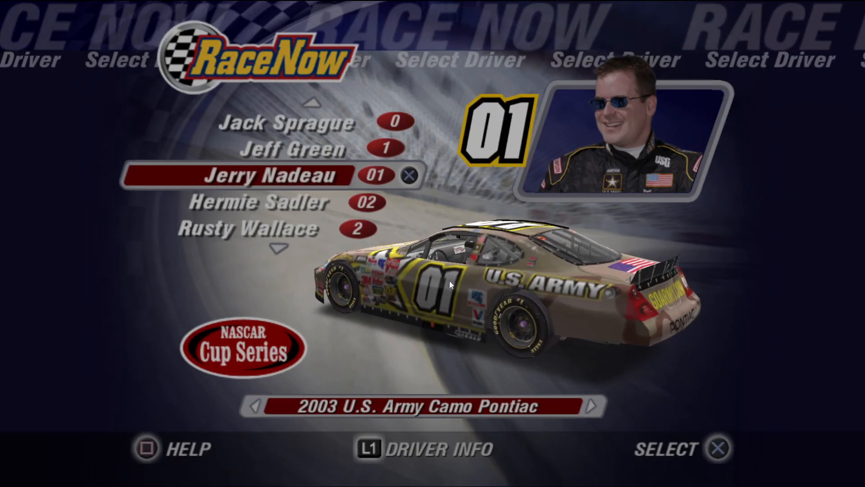
pyautogui.press('Left')
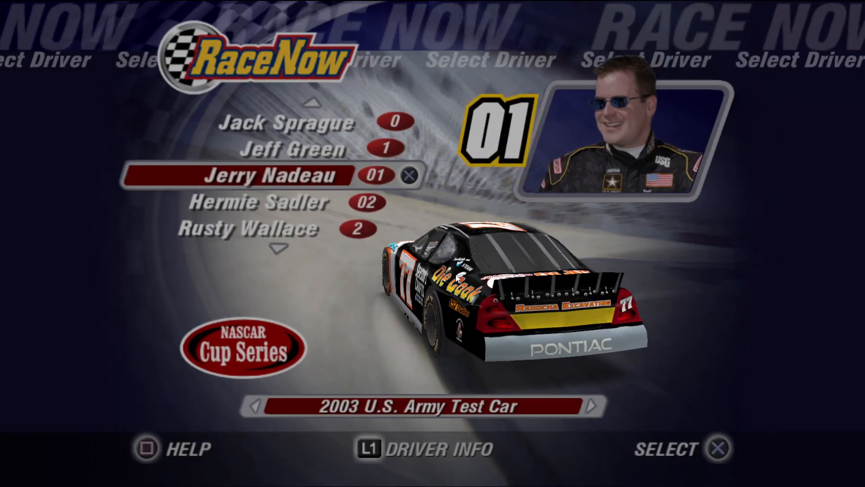
pyautogui.press('Return')
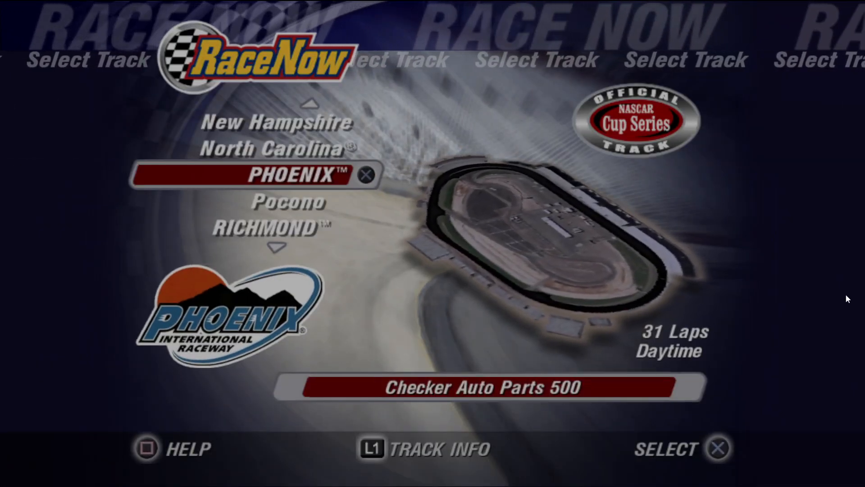
# Choose Dover as the race track and start loading the race.
pyautogui.press('Up')
pyautogui.press('Up')
pyautogui.press('Down')
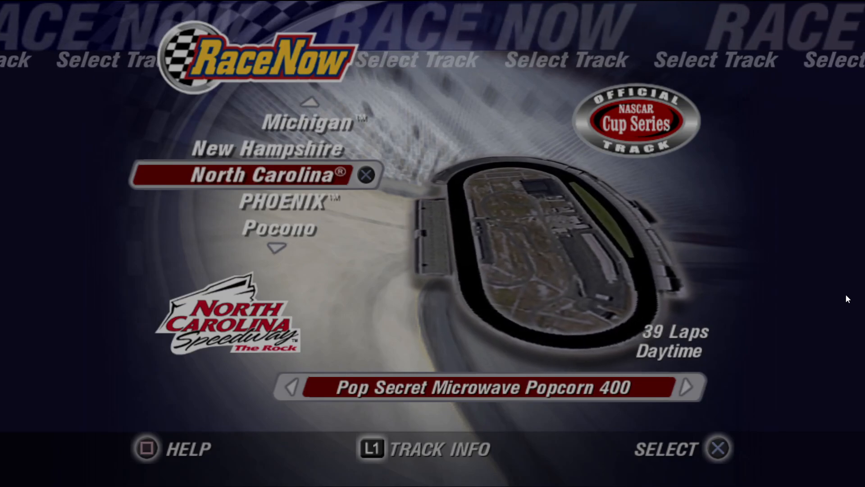
pyautogui.press('Up')
pyautogui.press('Up')
pyautogui.press('Up')
pyautogui.press('Up')
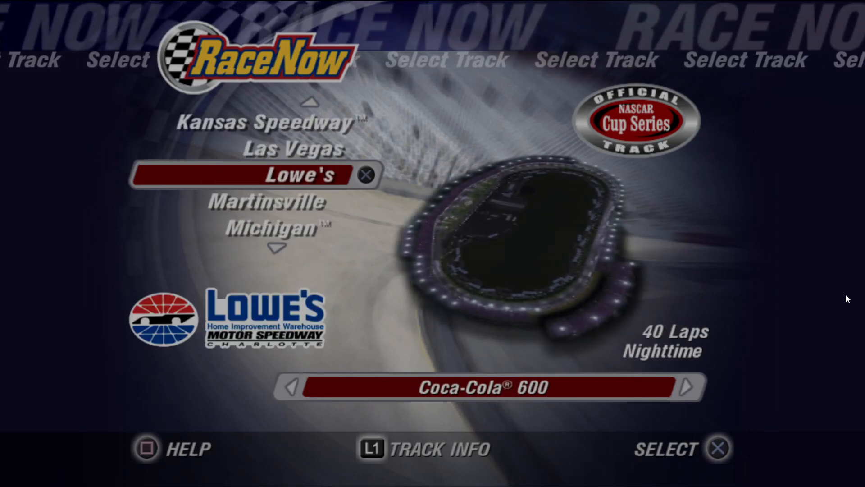
pyautogui.press('Up')
pyautogui.press('Up')
pyautogui.press('Up')
pyautogui.press('Up')
pyautogui.press('Up')
pyautogui.press('Up')
pyautogui.press('Up')
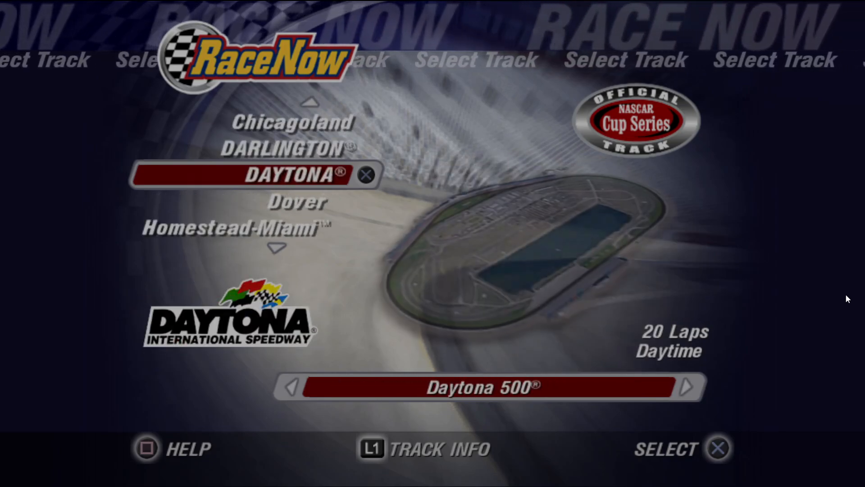
pyautogui.press('Down')
pyautogui.press('Return')
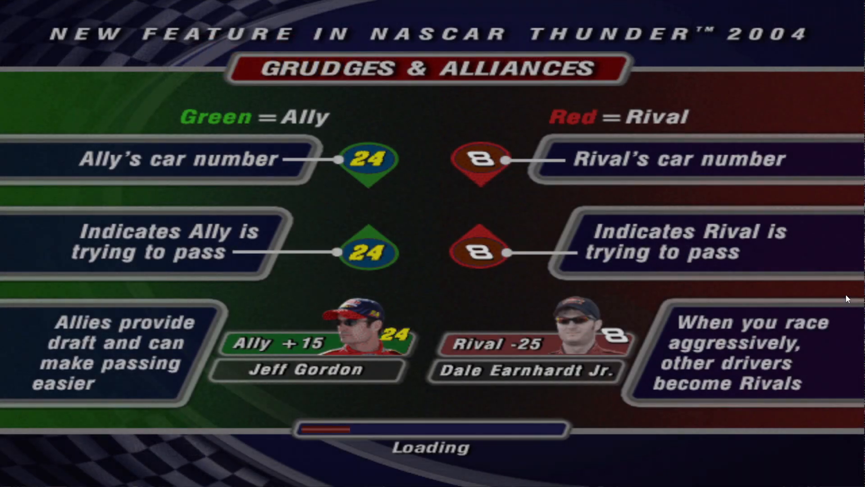
pyautogui.press('Tab')
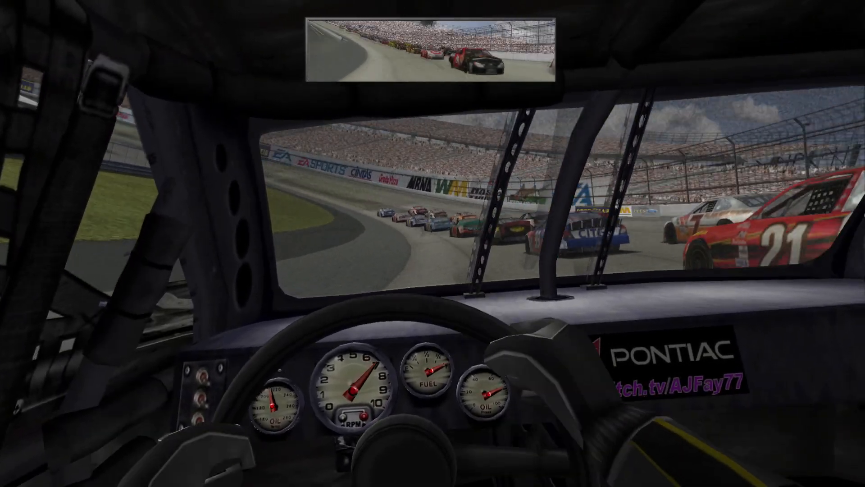
pyautogui.press('c')
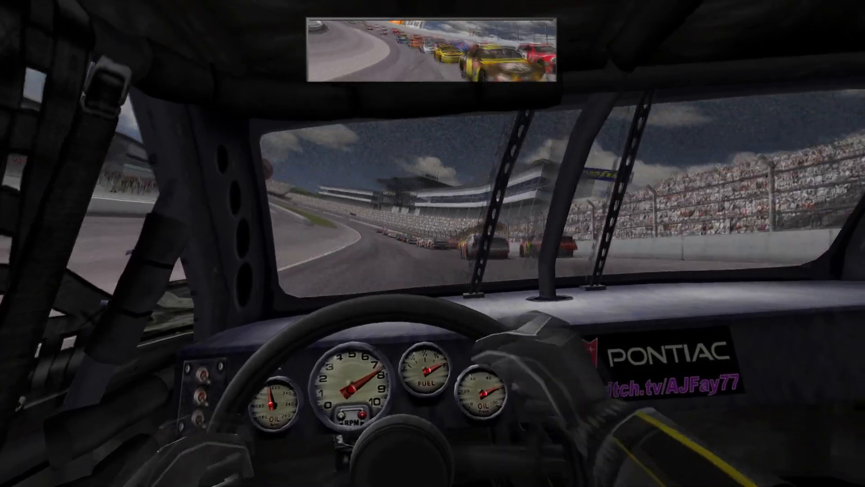
pyautogui.press('Escape')
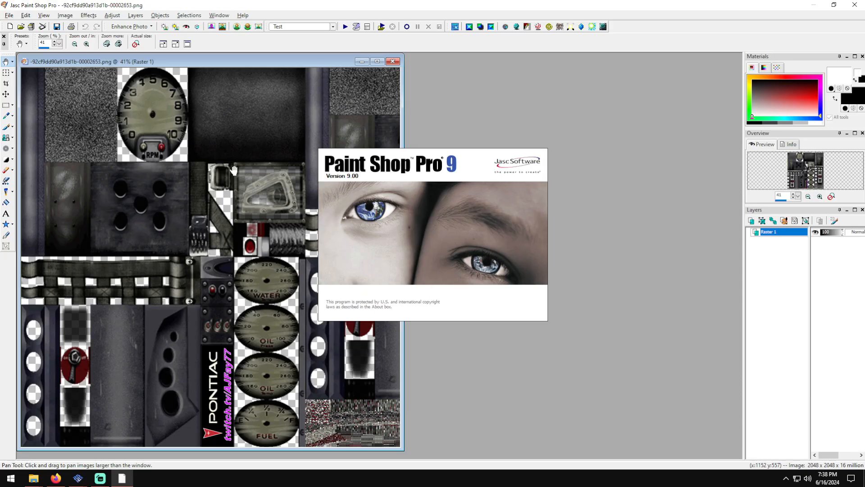
# In Paint Shop Pro, delete the rectangular noise block beside the tachometer in the dashboard texture -92cf9dd90a913d1b-00002653.png.
pyautogui.click(6, 105)
pyautogui.scroll(1, 79, 144)
pyautogui.scroll(2, 79, 143)
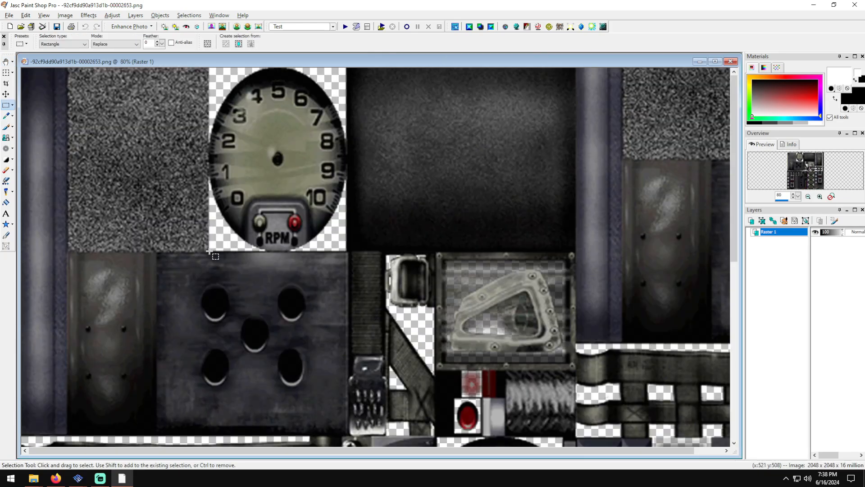
pyautogui.moveTo(208, 251); pyautogui.dragTo(67, 54)
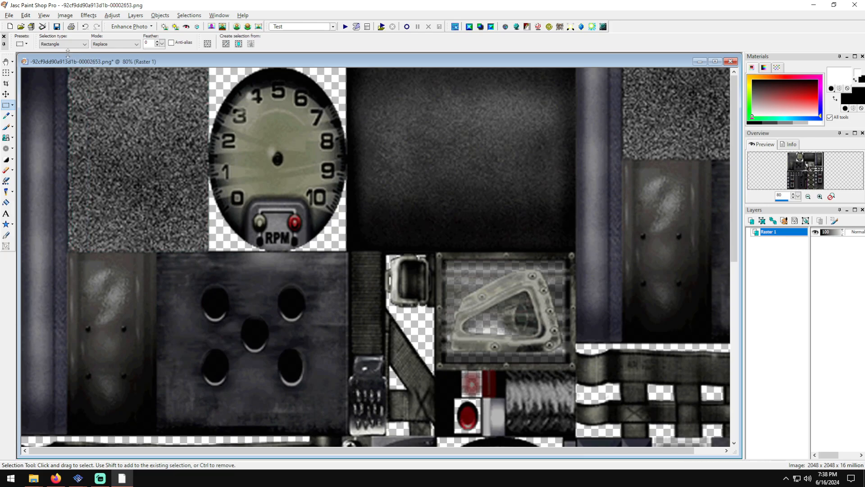
pyautogui.press('Delete')
pyautogui.scroll(-1, 165, 168)
pyautogui.scroll(1, 518, 108)
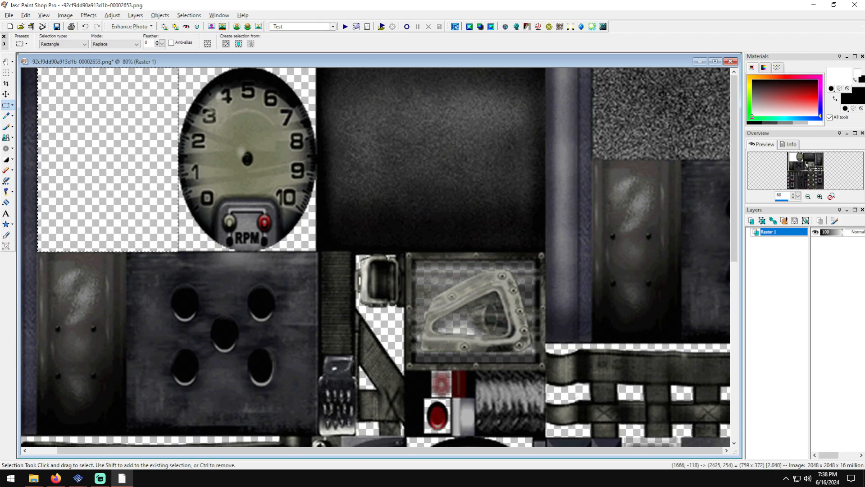
# Delete the second noise block near the texture's upper-right corner and save the image.
pyautogui.scroll(-1, 331, 235)
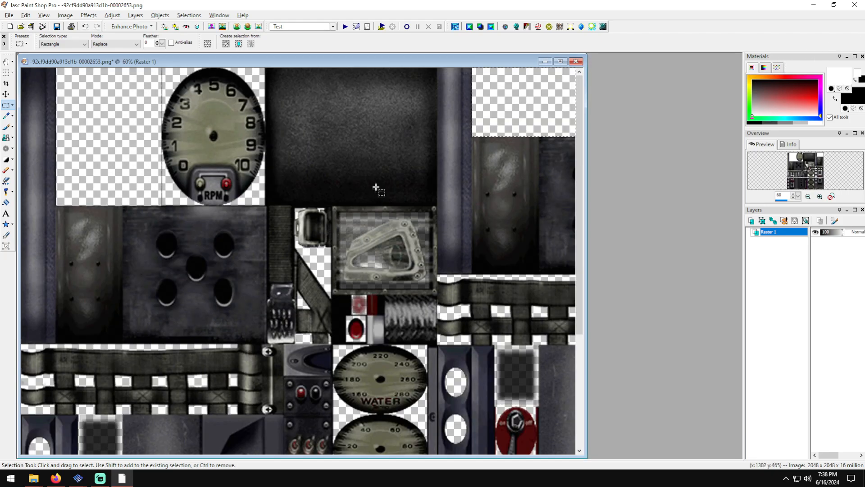
pyautogui.scroll(-2, 375, 189)
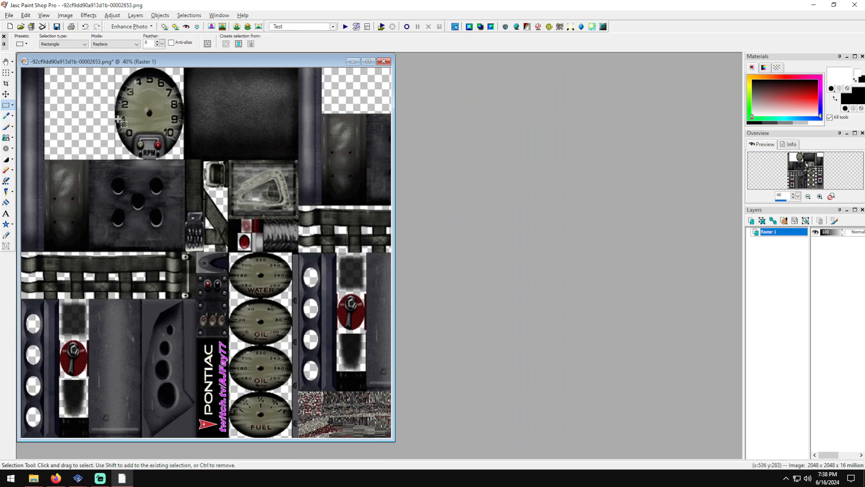
pyautogui.click(56, 26)
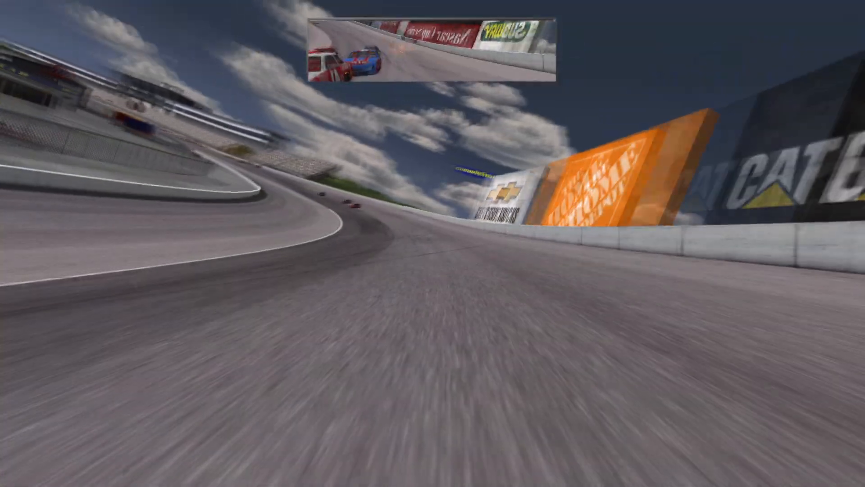
pyautogui.press('c')
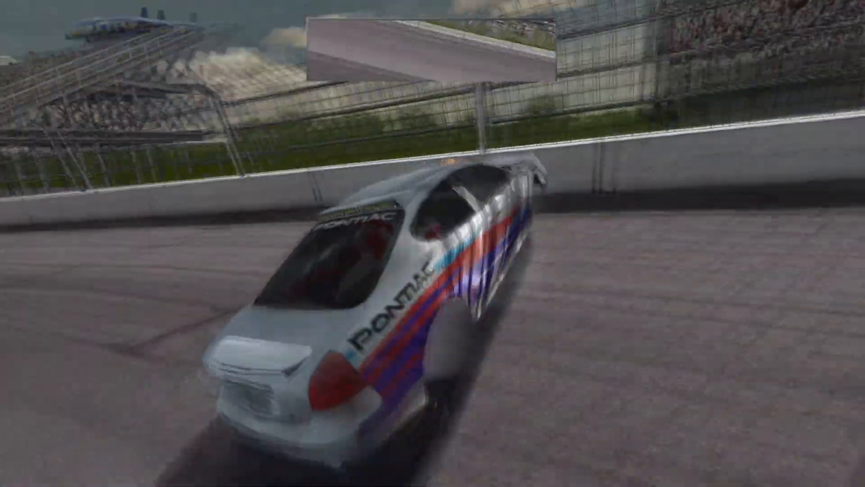
pyautogui.press('Left')
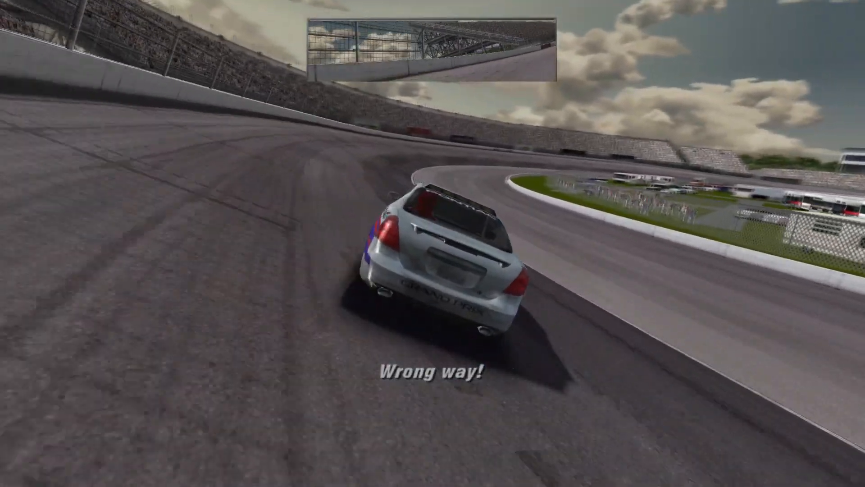
pyautogui.press('Right')
pyautogui.press('Left')
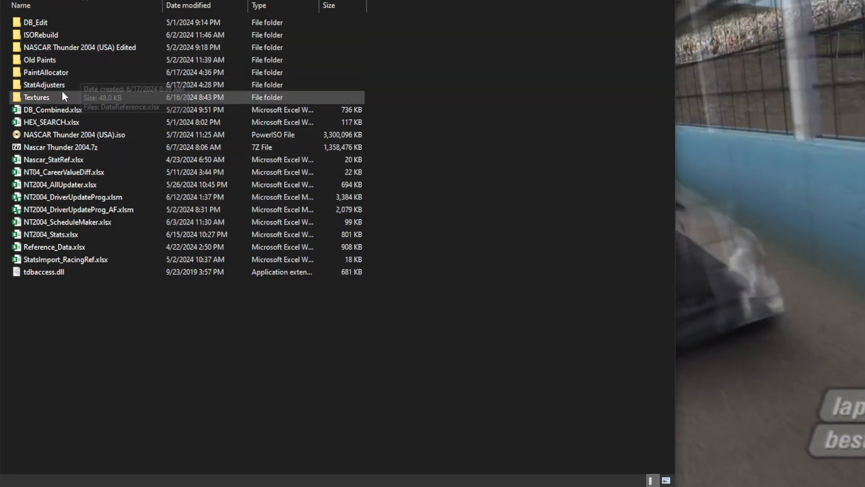
# In File Explorer, browse from the Textures folder through Cars to the folder of car interior and wheel textures.
pyautogui.doubleClick(60, 97)
pyautogui.doubleClick(77, 61)
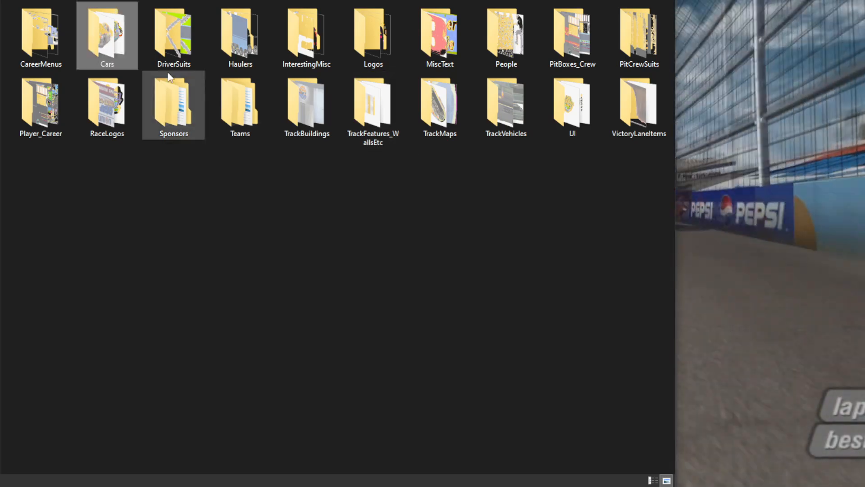
pyautogui.doubleClick(108, 36)
pyautogui.doubleClick(114, 39)
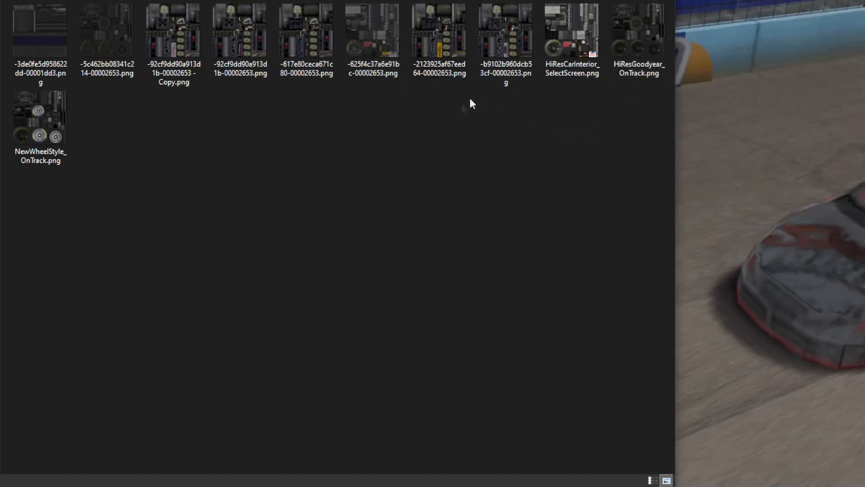
# Look over the car interior texture files and preview -625f4c37a6e91bc-00002653.png at full view.
pyautogui.click(229, 52)
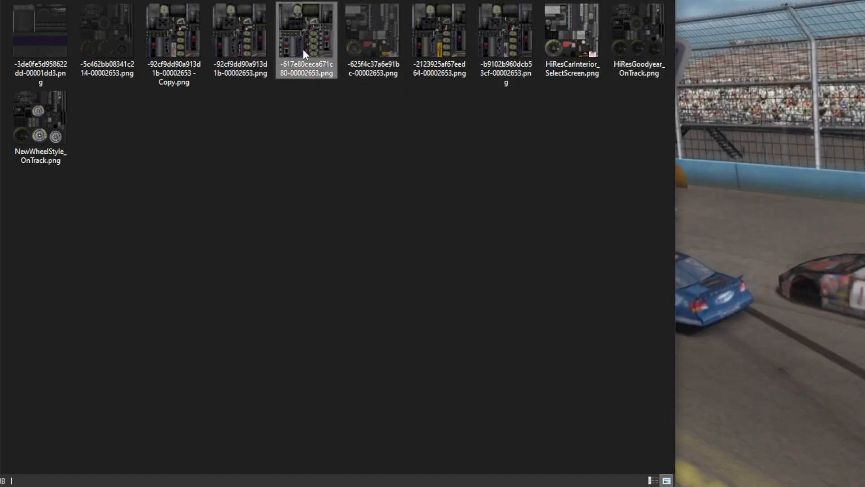
pyautogui.click(468, 27)
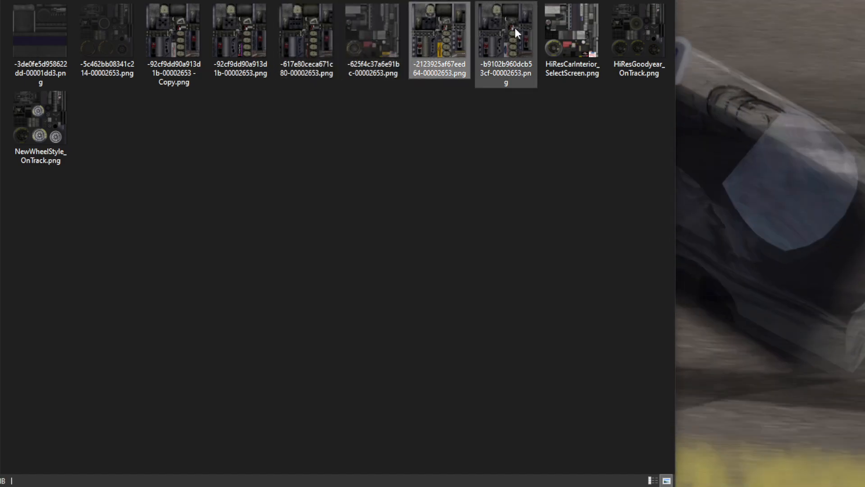
pyautogui.click(364, 45)
pyautogui.click(441, 34)
pyautogui.click(502, 39)
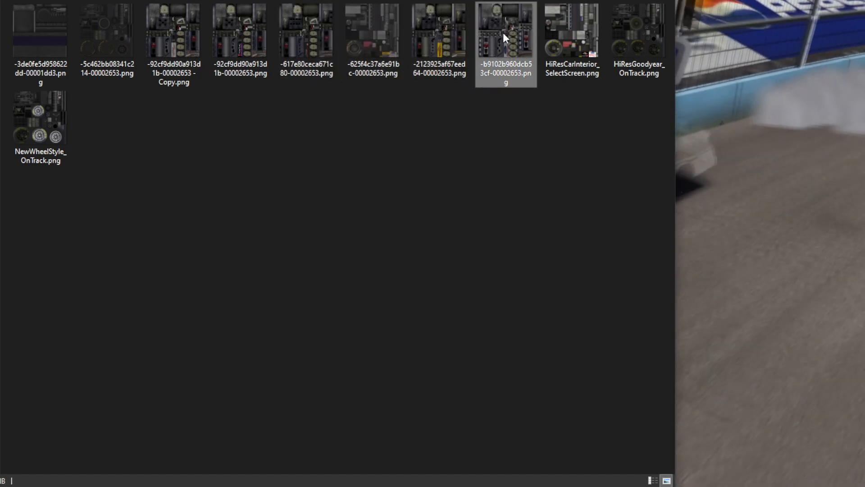
pyautogui.click(306, 41)
pyautogui.click(240, 41)
pyautogui.click(353, 48)
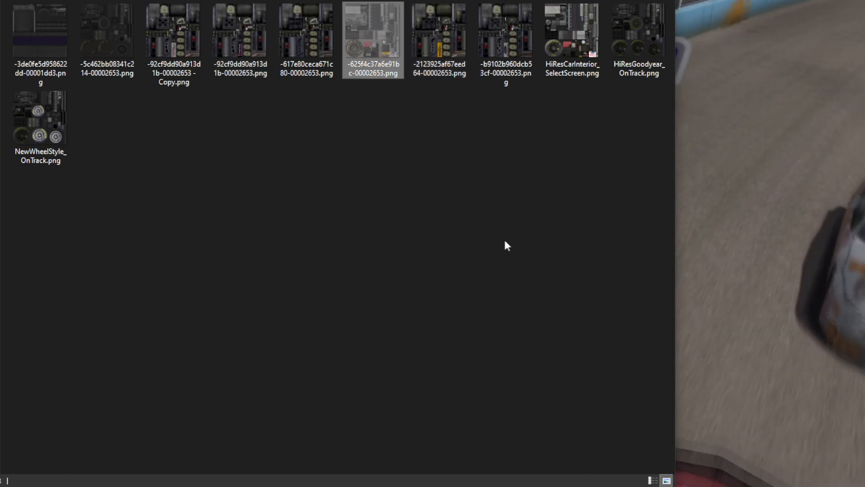
pyautogui.doubleClick(395, 34)
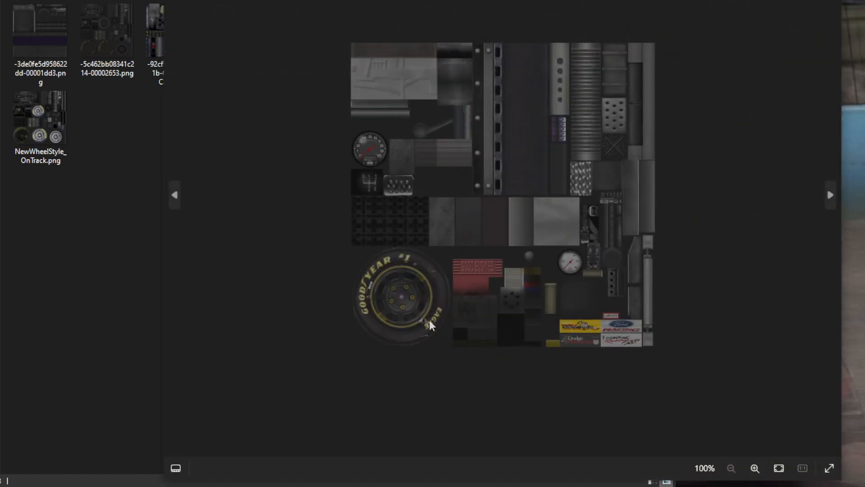
pyautogui.press('Escape')
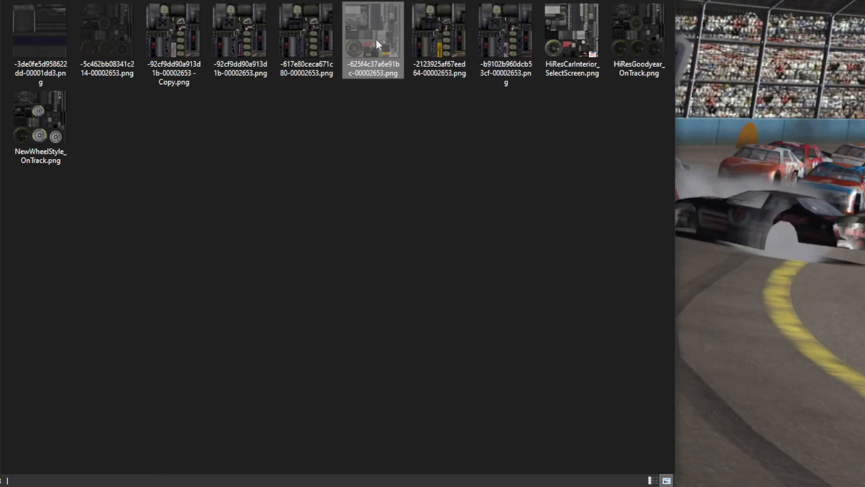
# Preview the tire and wheel texture -5c462bb08341c214-00002653.png up close, and open NewWheelStyle_OnTrack.png for viewing.
pyautogui.click(131, 28)
pyautogui.doubleClick(131, 29)
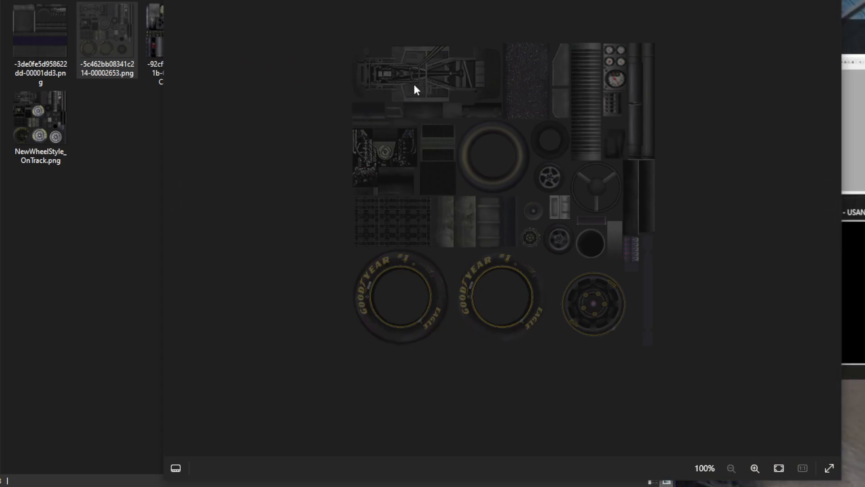
pyautogui.scroll(2, 413, 84)
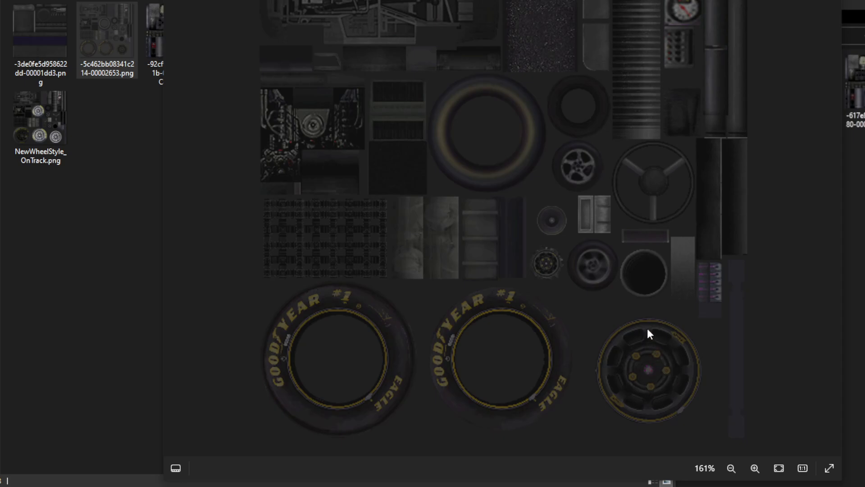
pyautogui.click(128, 182)
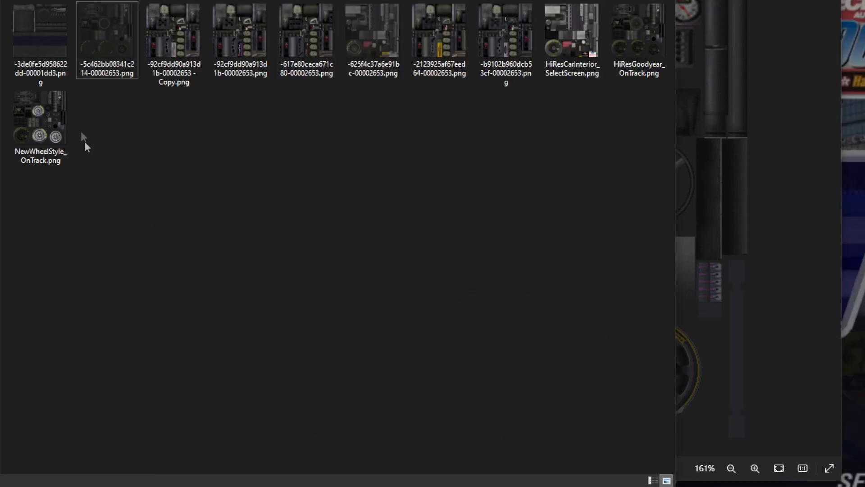
pyautogui.doubleClick(37, 121)
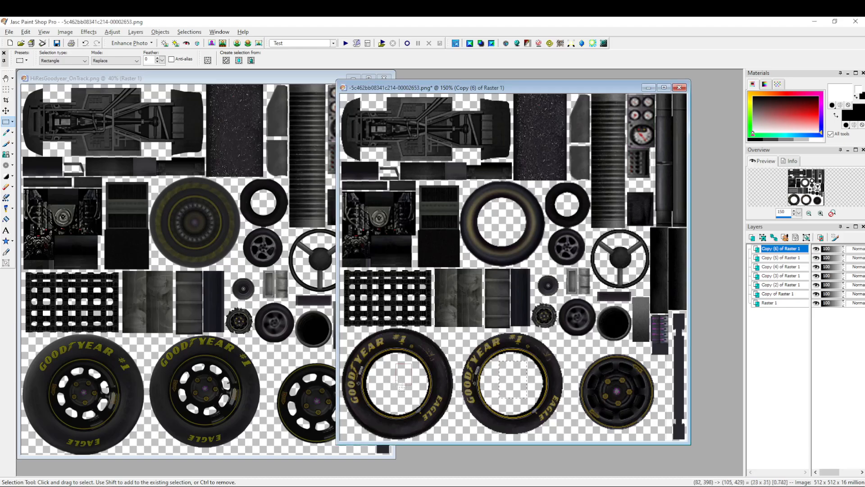
pyautogui.moveTo(647, 360); pyautogui.dragTo(607, 409)
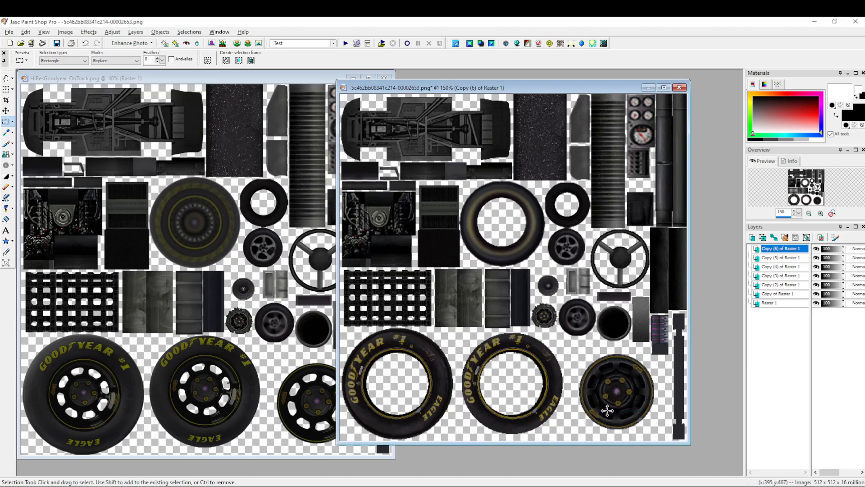
pyautogui.click(566, 364)
pyautogui.click(230, 363)
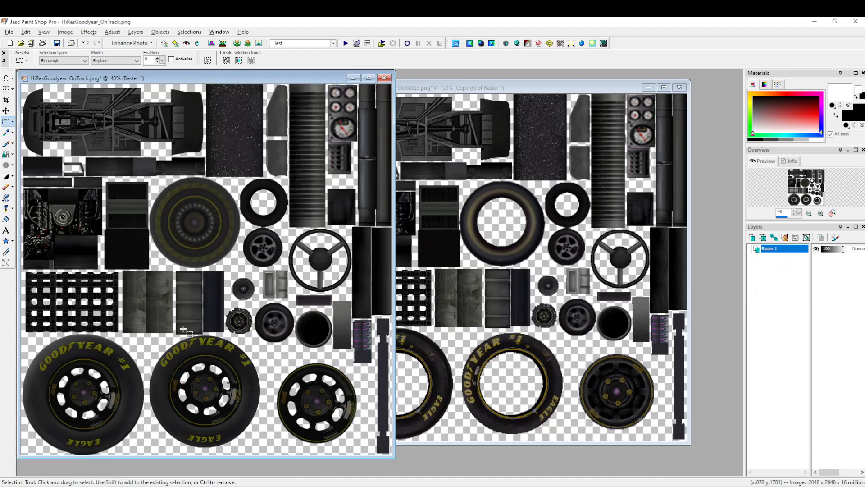
pyautogui.moveTo(214, 201); pyautogui.dragTo(173, 248)
# Mark the black wheel rim in the original 512 × 512 texture and compare it with the wheels in HiResGoodyear_OnTrack.png.
pyautogui.click(651, 372)
pyautogui.moveTo(657, 358); pyautogui.dragTo(581, 423)
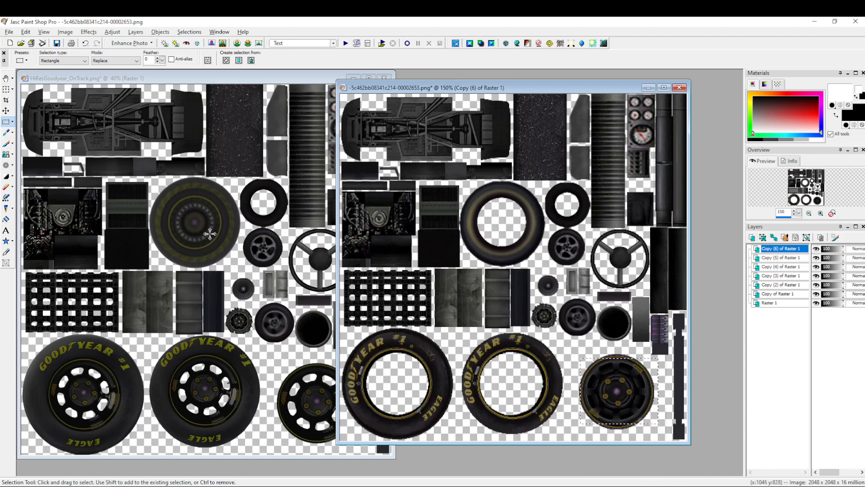
pyautogui.click(251, 260)
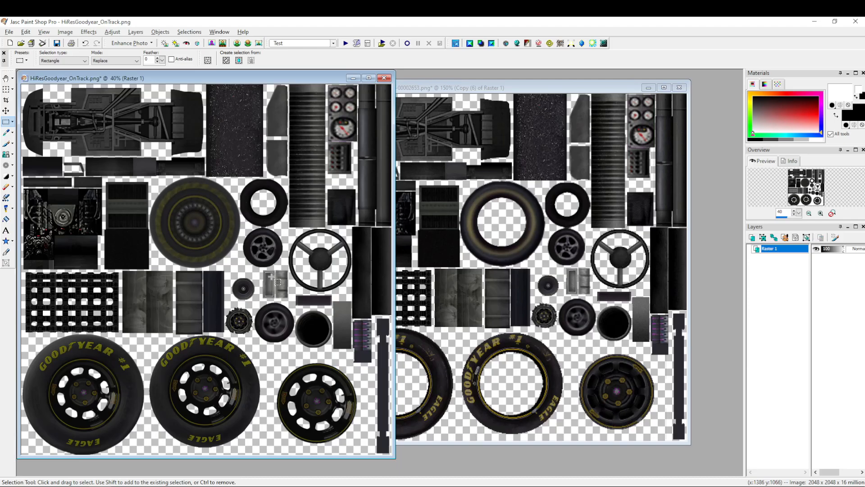
pyautogui.scroll(1, 272, 277)
pyautogui.scroll(1, 372, 320)
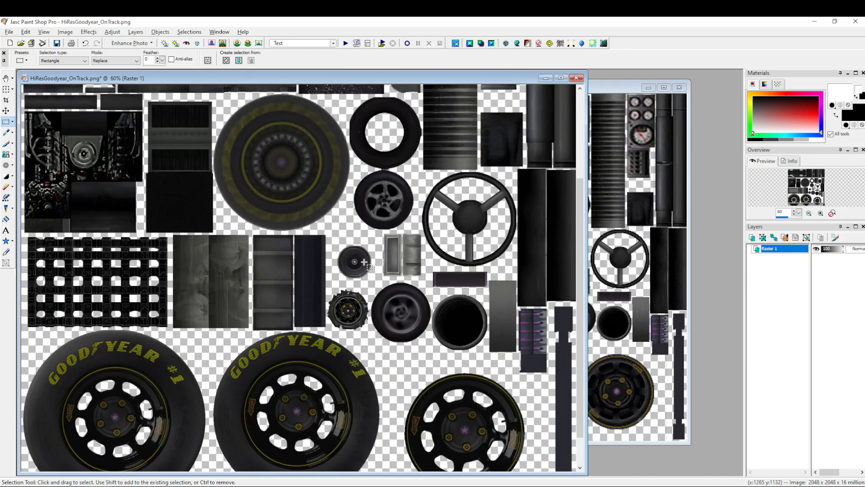
pyautogui.scroll(-1, 356, 367)
pyautogui.click(541, 386)
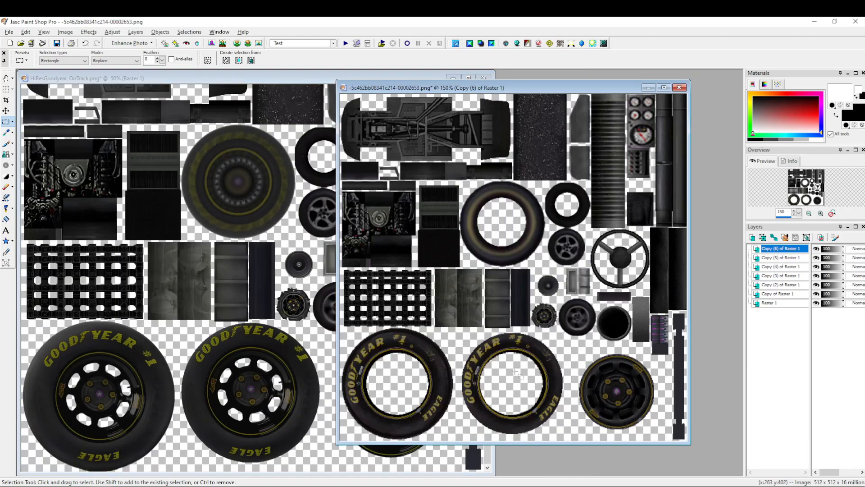
pyautogui.click(305, 344)
pyautogui.scroll(3, 309, 311)
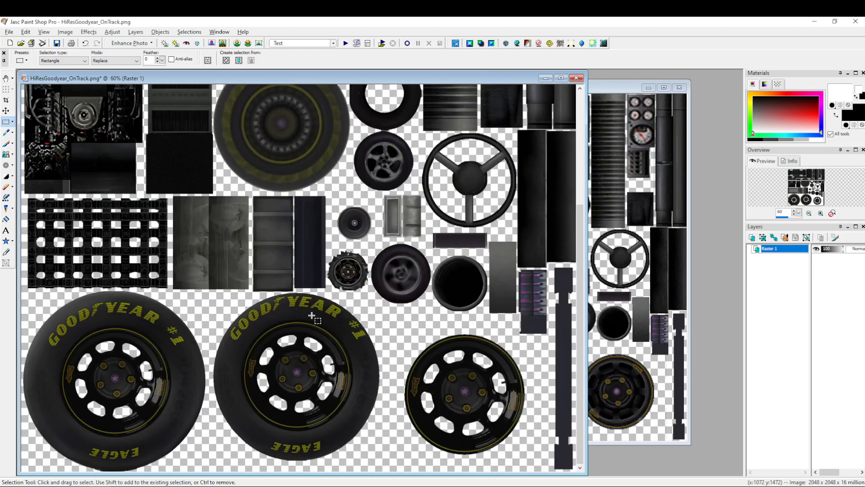
pyautogui.scroll(1, 464, 255)
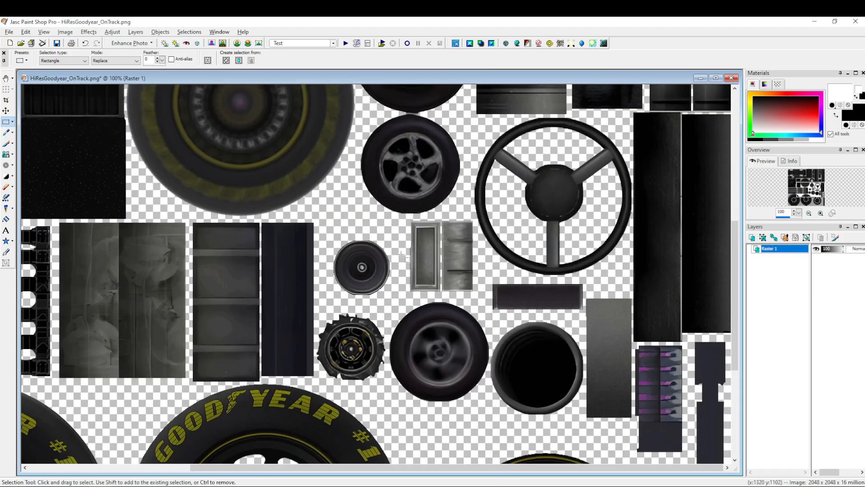
# Mark the small round wheel in HiResGoodyear_OnTrack.png and in the original texture to compare their detail up close.
pyautogui.scroll(1, 403, 255)
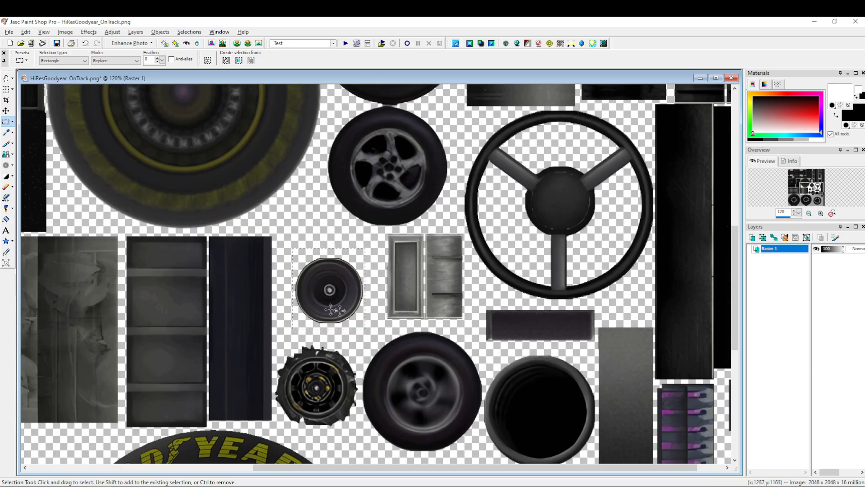
pyautogui.scroll(-1, 306, 256)
pyautogui.scroll(-2, 306, 256)
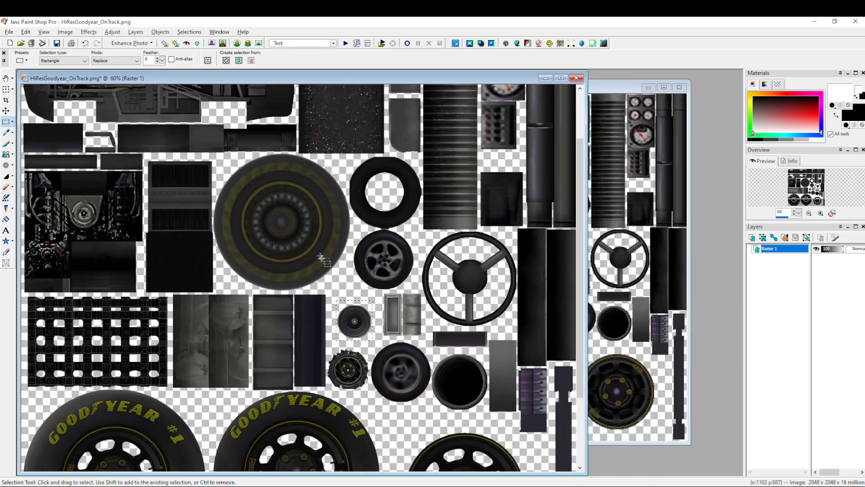
pyautogui.scroll(-1, 337, 276)
pyautogui.click(518, 158)
pyautogui.scroll(5, 456, 149)
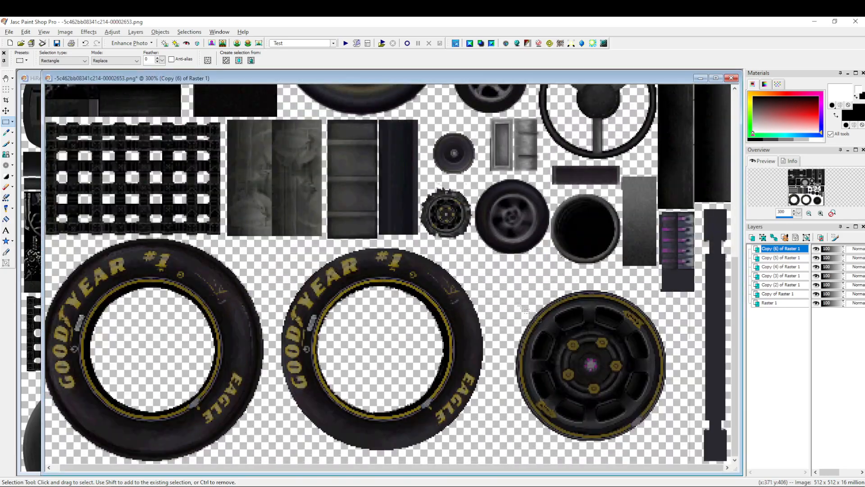
pyautogui.scroll(1, 457, 149)
pyautogui.scroll(-5, 303, 346)
pyautogui.hscroll(-3, 302, 346)
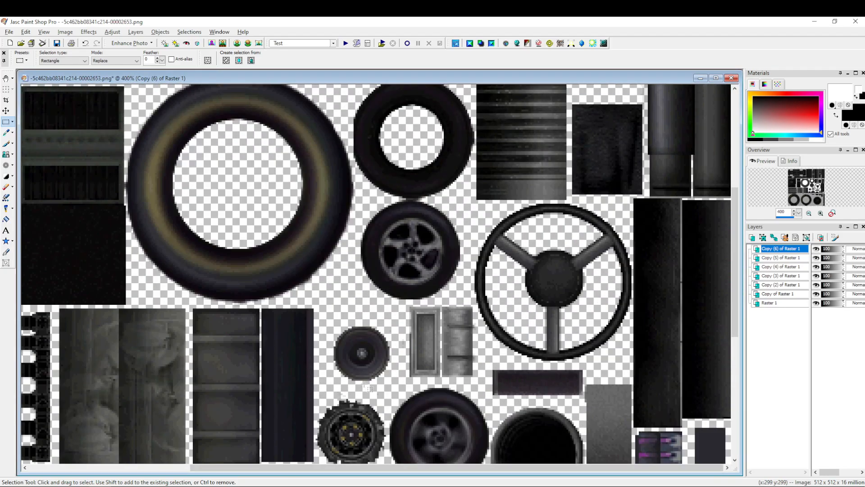
pyautogui.moveTo(326, 197); pyautogui.dragTo(408, 284)
pyautogui.scroll(-5, 408, 285)
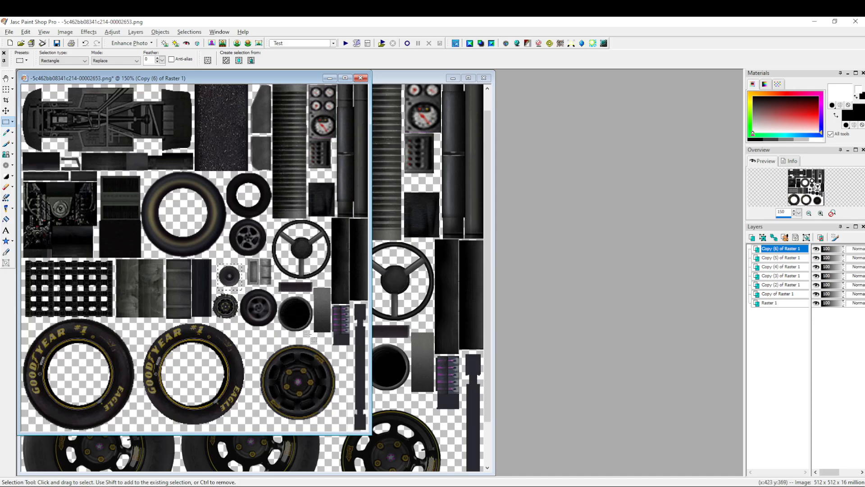
# Mark the black wheel rim in the original texture, clear the selection and return to HiResGoodyear_OnTrack.png.
pyautogui.scroll(1, 308, 334)
pyautogui.moveTo(337, 352); pyautogui.dragTo(436, 449)
pyautogui.press('ctrl')
pyautogui.hotkey('ctrl', 'd')
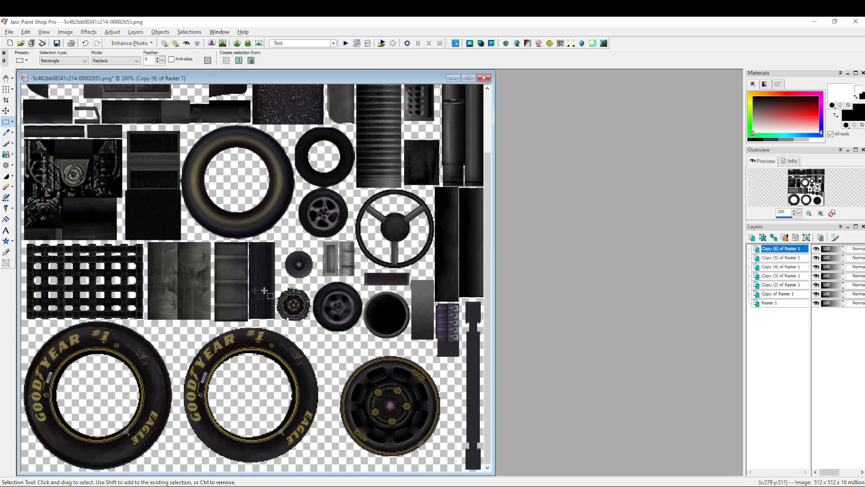
pyautogui.scroll(-2, 204, 270)
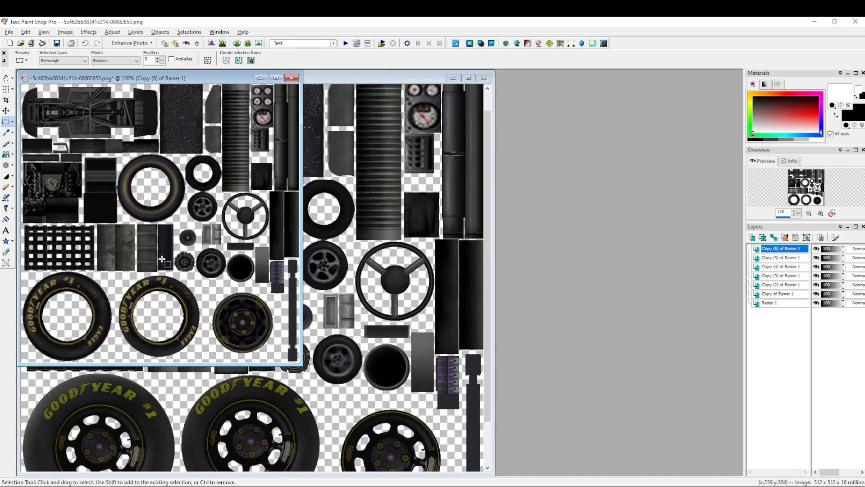
pyautogui.scroll(1, 157, 257)
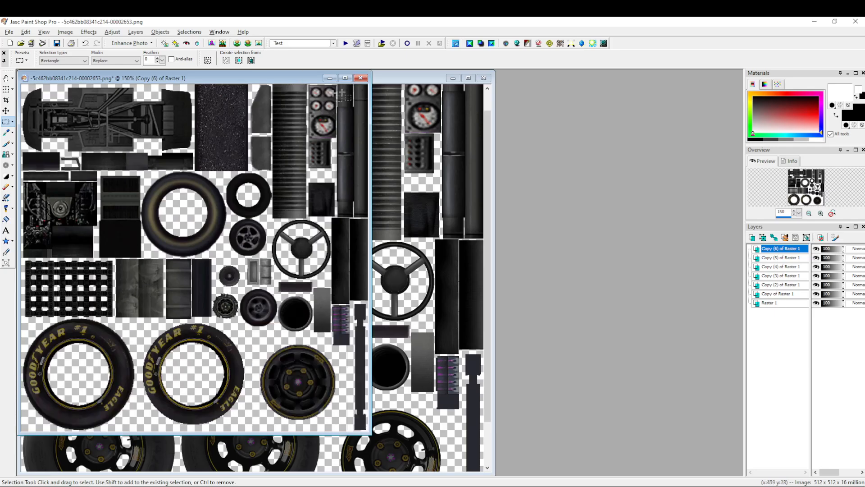
pyautogui.click(385, 89)
pyautogui.scroll(1, 297, 369)
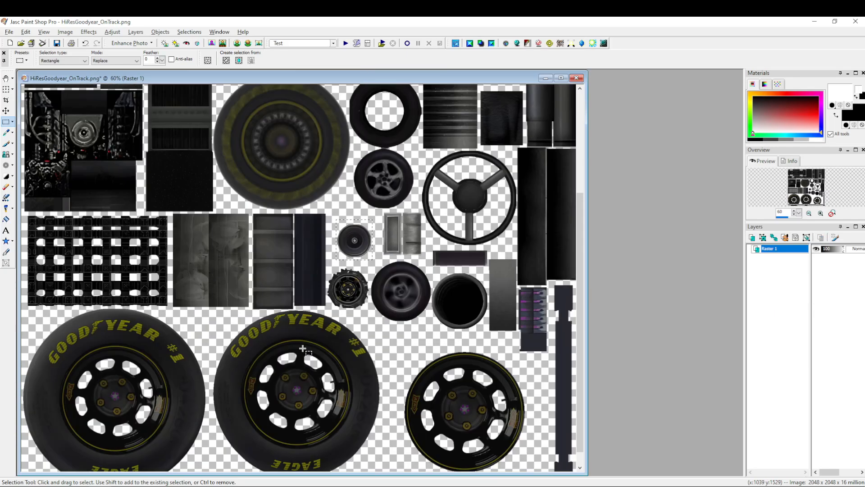
# Arrange the HiResGoodyear_OnTrack.png and original texture windows side by side at an enlarged view.
pyautogui.moveTo(340, 75); pyautogui.dragTo(557, 85)
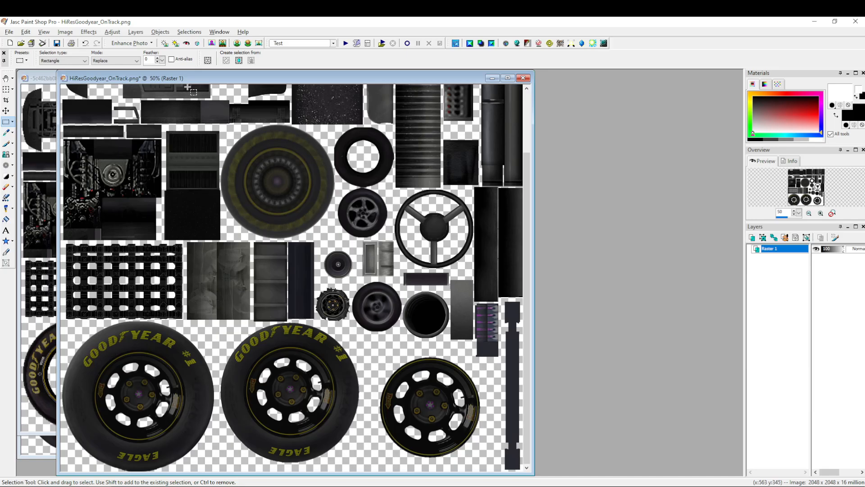
pyautogui.scroll(-1, 258, 233)
pyautogui.moveTo(215, 78); pyautogui.dragTo(474, 78)
pyautogui.scroll(2, 588, 265)
pyautogui.hotkey('ctrl', 'Tab')
pyautogui.scroll(2, 537, 300)
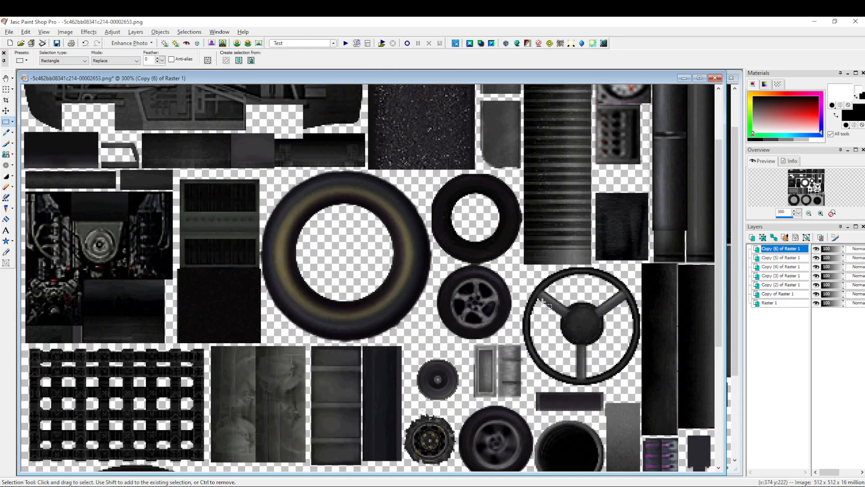
pyautogui.moveTo(499, 67); pyautogui.dragTo(163, 77)
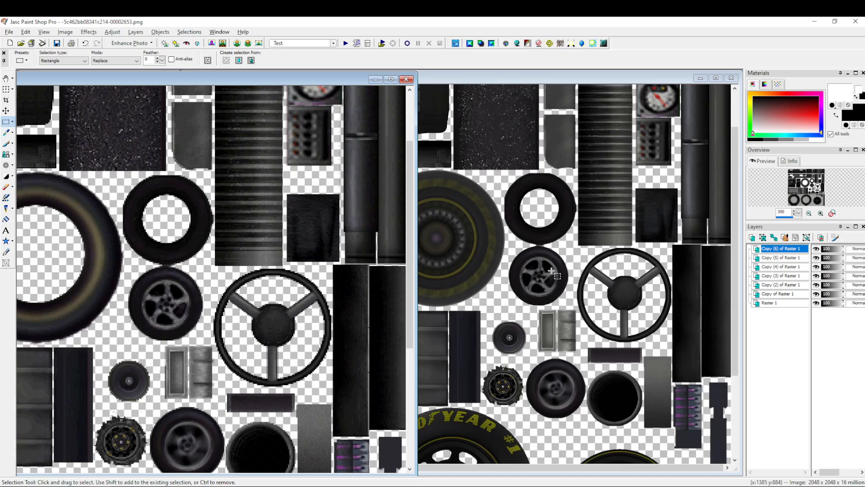
# Select the grey two-part panel beside the window net in HiResGoodyear_OnTrack.png, about 294 × 361 pixels.
pyautogui.click(552, 284)
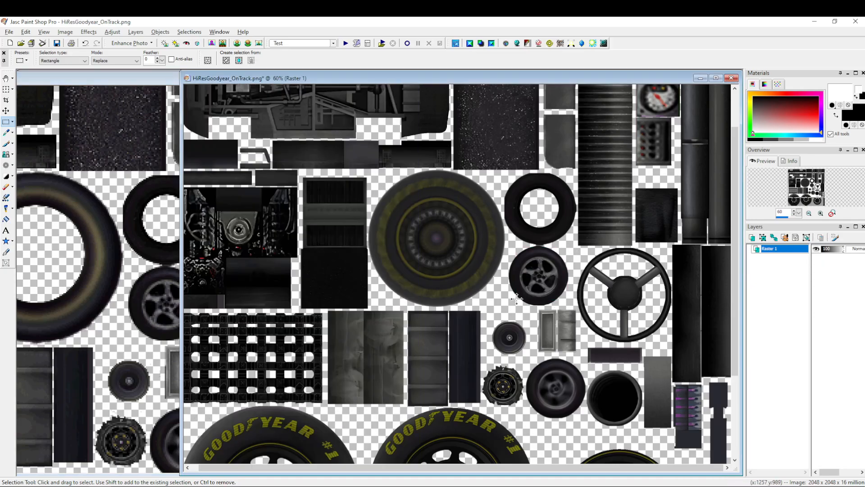
pyautogui.click(104, 314)
pyautogui.click(511, 337)
pyautogui.moveTo(405, 311); pyautogui.dragTo(326, 408)
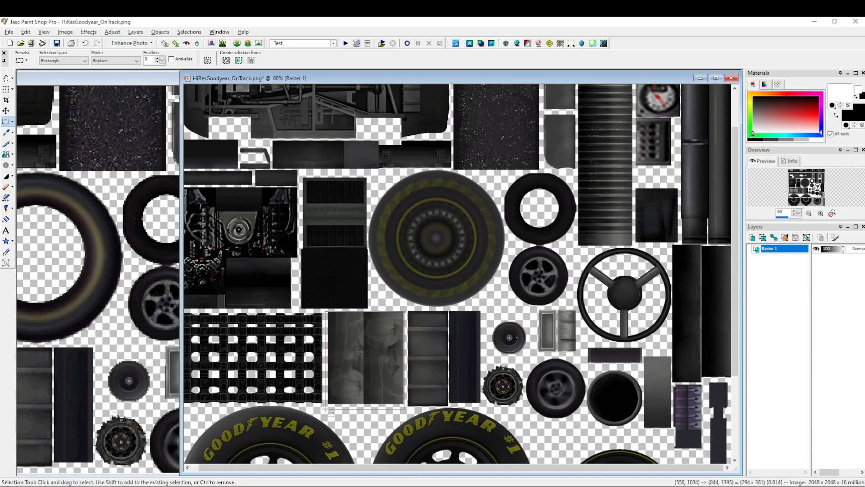
pyautogui.scroll(3, 328, 410)
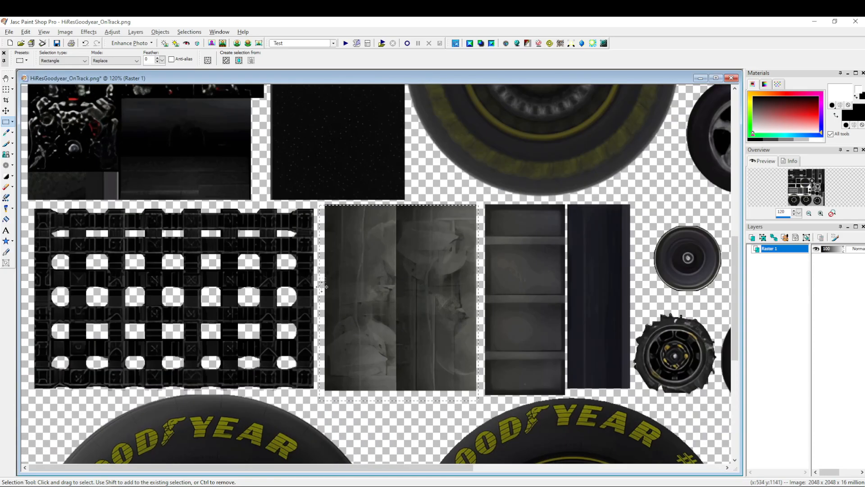
# Compare the selected grey panel with the original texture, shifting the image windows so both can be seen.
pyautogui.moveTo(228, 79); pyautogui.dragTo(510, 88)
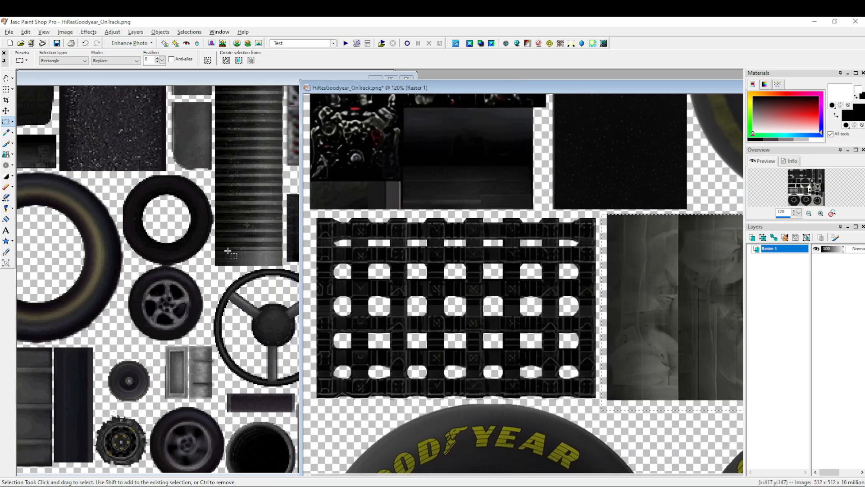
pyautogui.click(227, 251)
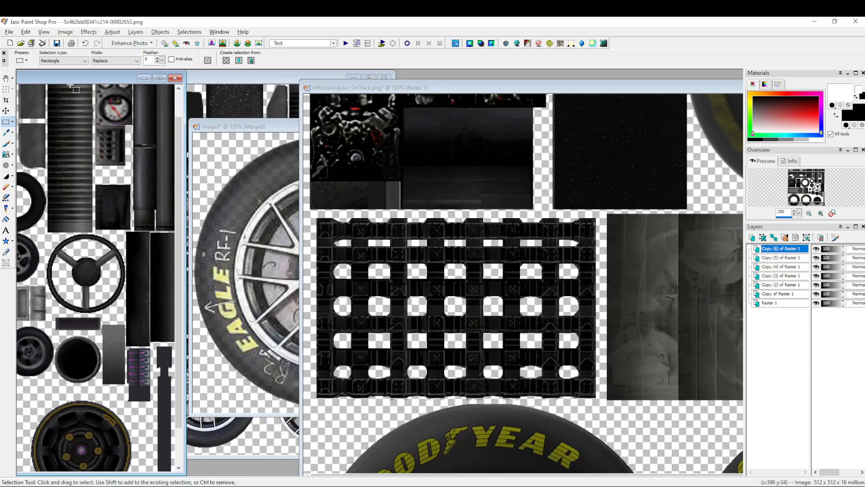
pyautogui.scroll(3, 108, 283)
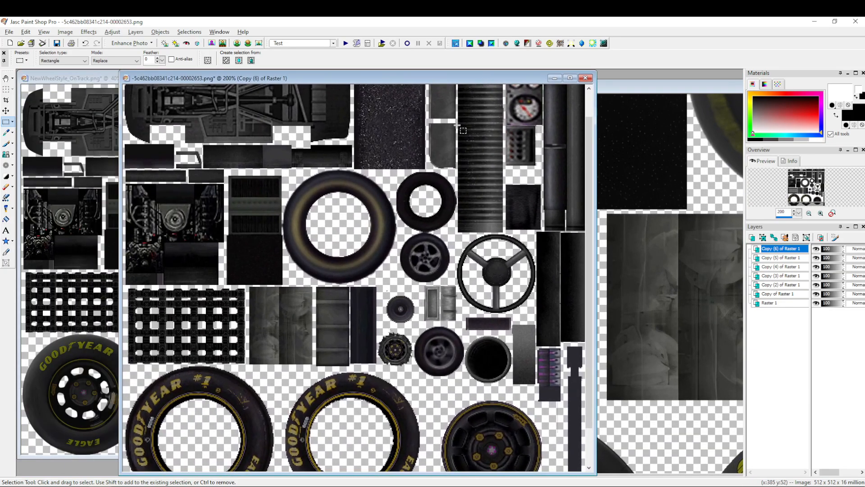
pyautogui.click(631, 367)
pyautogui.scroll(-2, 330, 205)
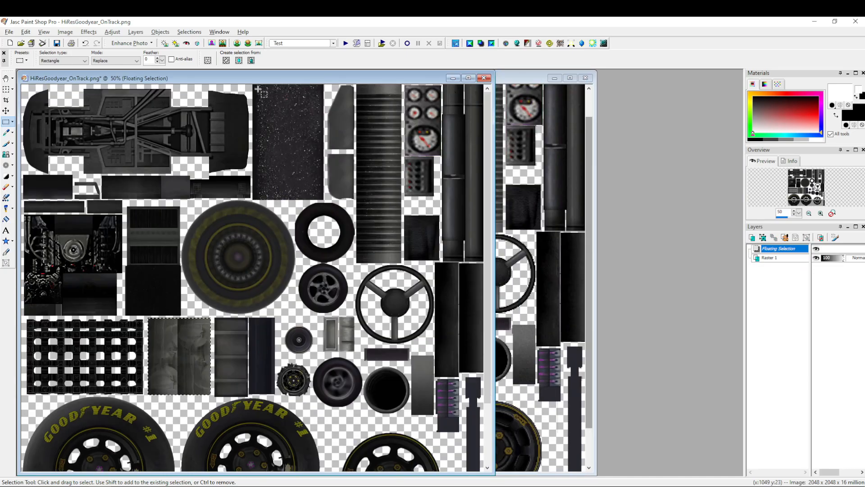
pyautogui.moveTo(135, 77); pyautogui.dragTo(372, 83)
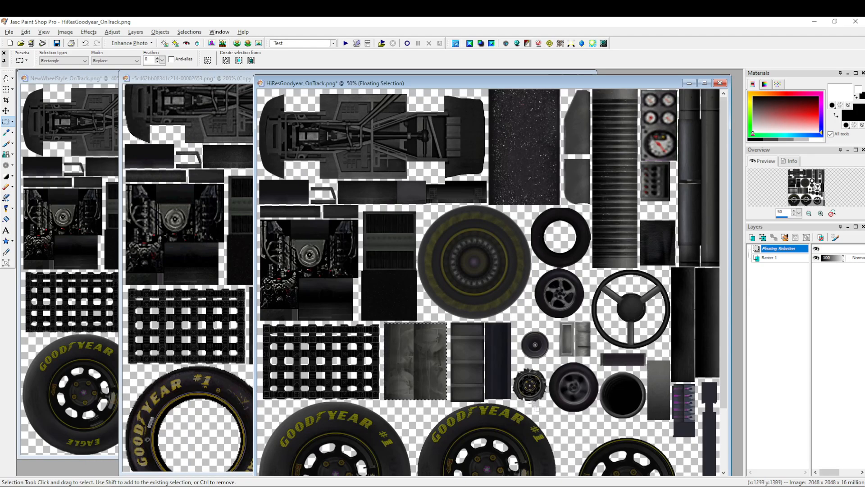
# Inspect the small wheels and interior pieces of HiResGoodyear_OnTrack.png, and place the original texture's window beside it.
pyautogui.scroll(2, 500, 361)
pyautogui.scroll(3, 421, 155)
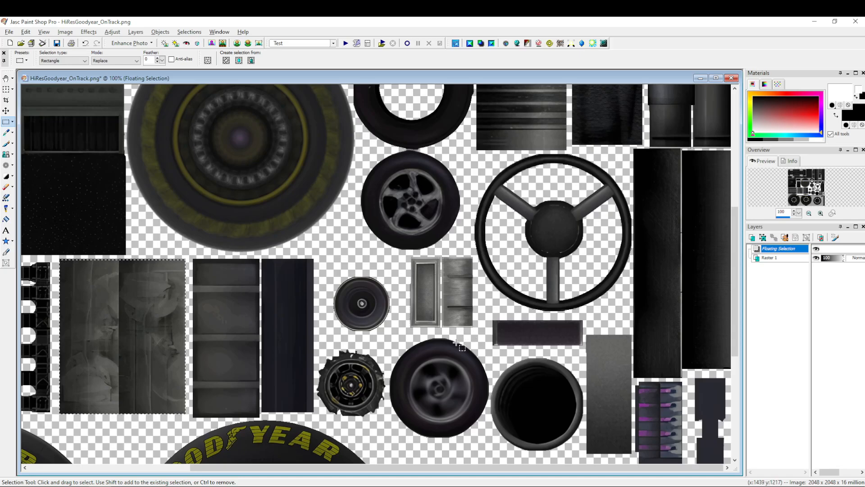
pyautogui.scroll(-1, 344, 266)
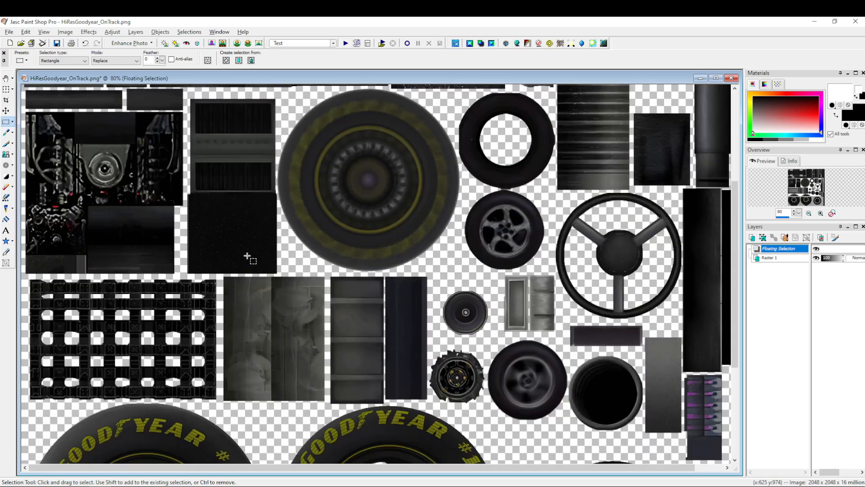
pyautogui.scroll(-1, 247, 256)
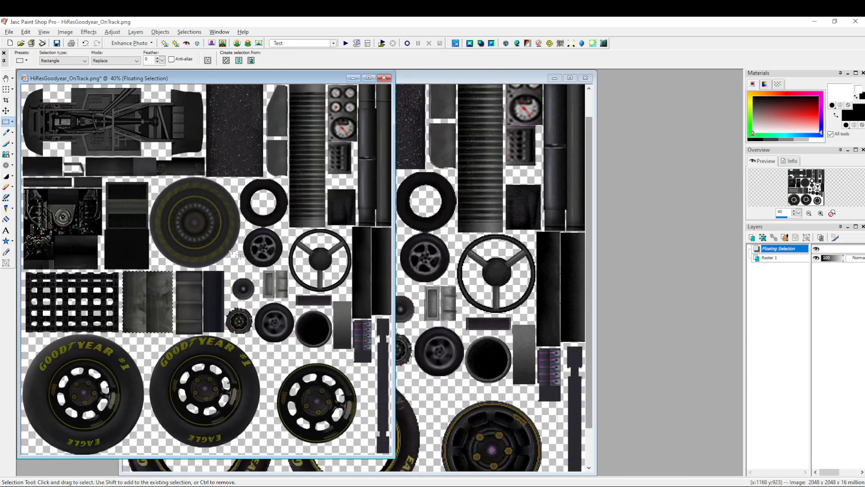
pyautogui.moveTo(265, 79); pyautogui.dragTo(285, 81)
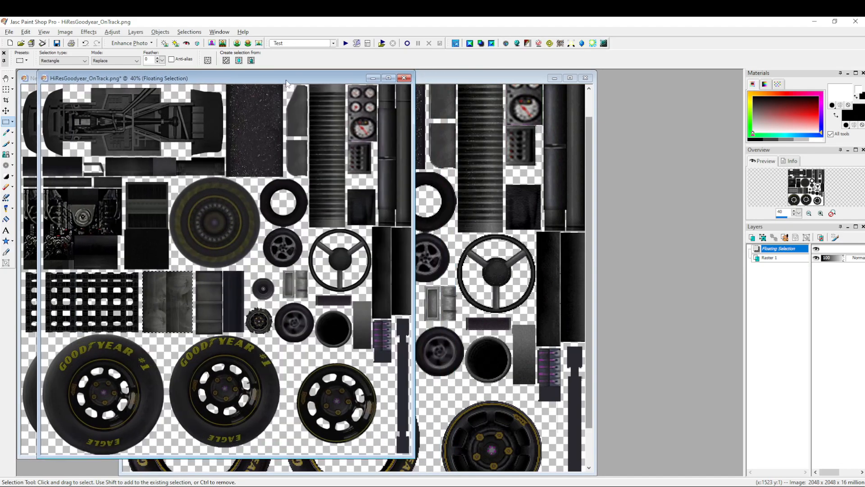
pyautogui.click(473, 82)
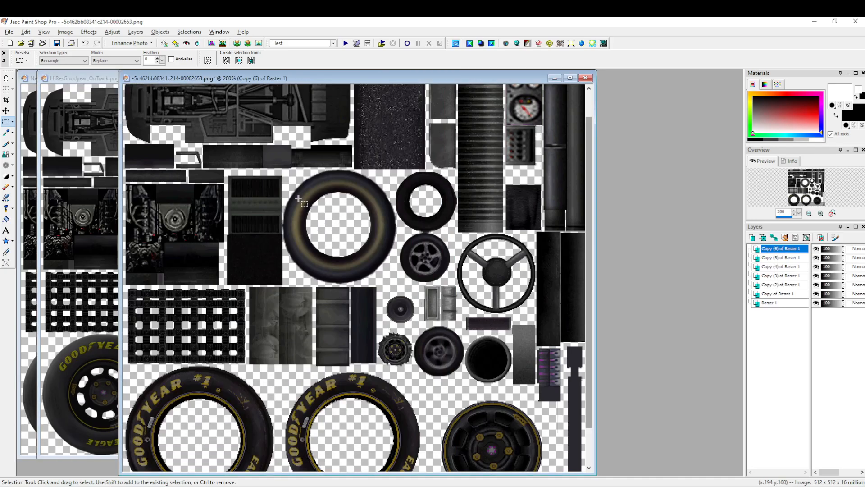
pyautogui.scroll(-1, 299, 198)
pyautogui.moveTo(351, 79); pyautogui.dragTo(588, 93)
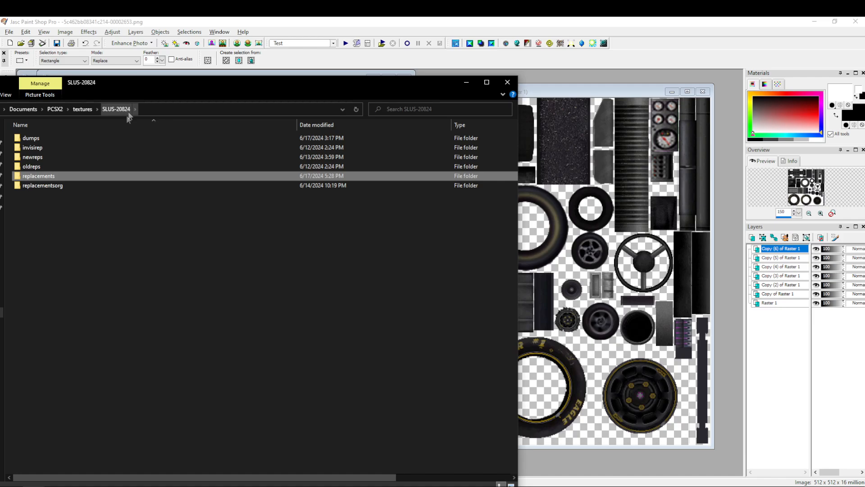
# In File Explorer, open the replacements folder inside SLUS-20824 and look over its texture image files.
pyautogui.doubleClick(49, 176)
pyautogui.moveTo(458, 228); pyautogui.dragTo(58, 135)
pyautogui.click(204, 265)
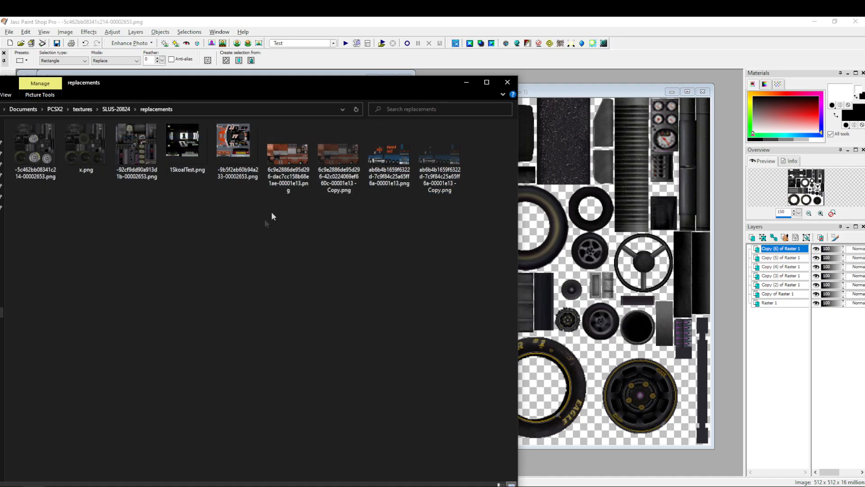
pyautogui.click(344, 160)
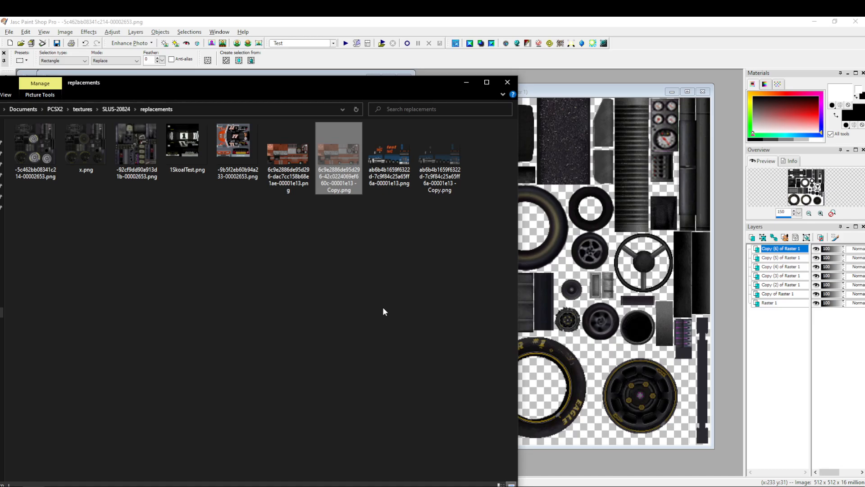
pyautogui.click(271, 328)
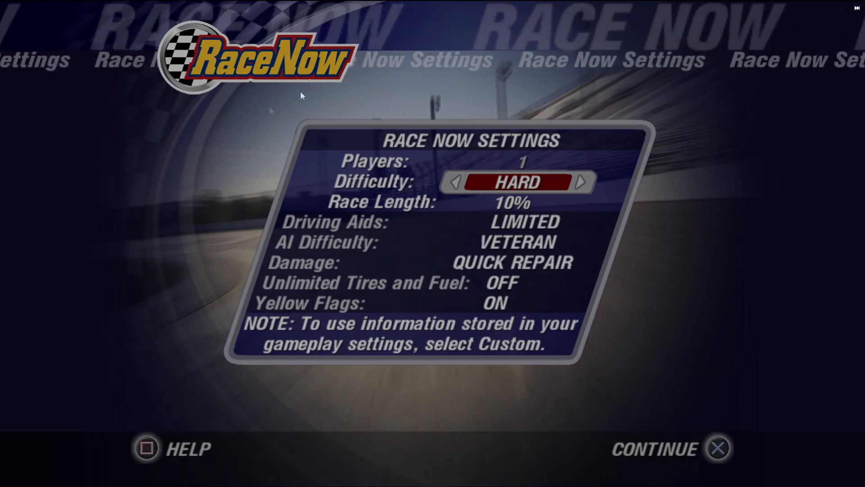
# Start a Race Now race at Hard difficulty and 10% length, and compare the cockpit and roof camera views across different cars.
pyautogui.press('Return')
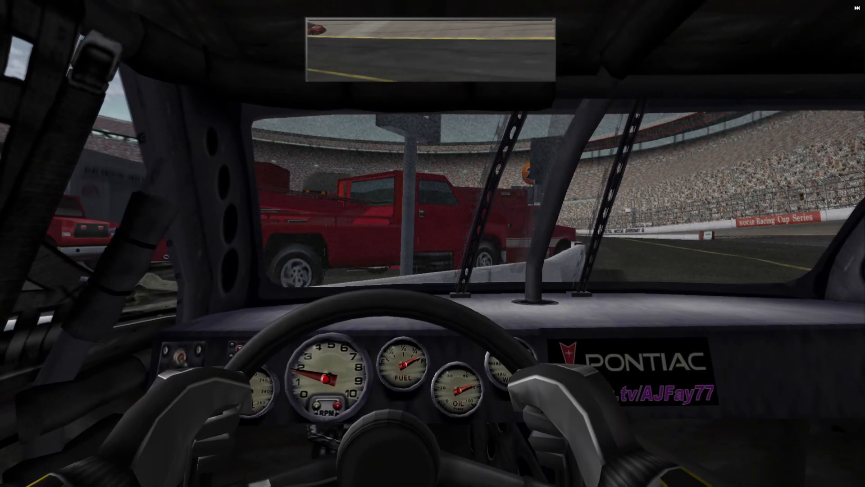
pyautogui.press('c')
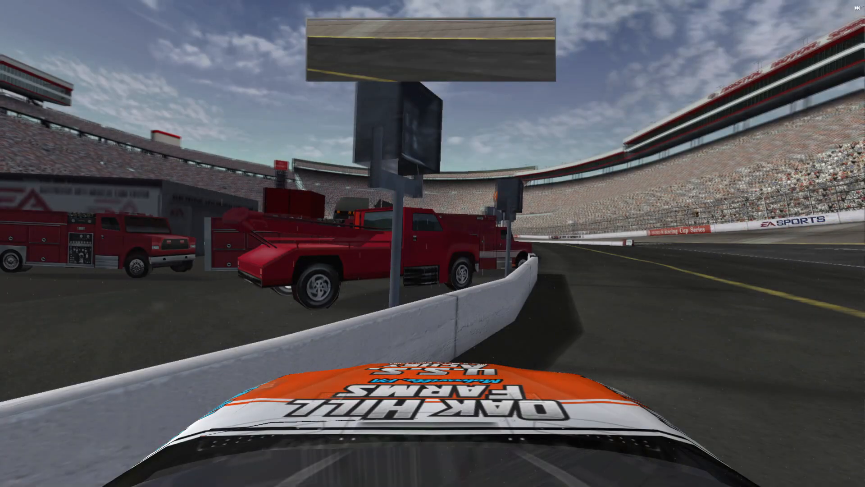
pyautogui.press('pagedown')
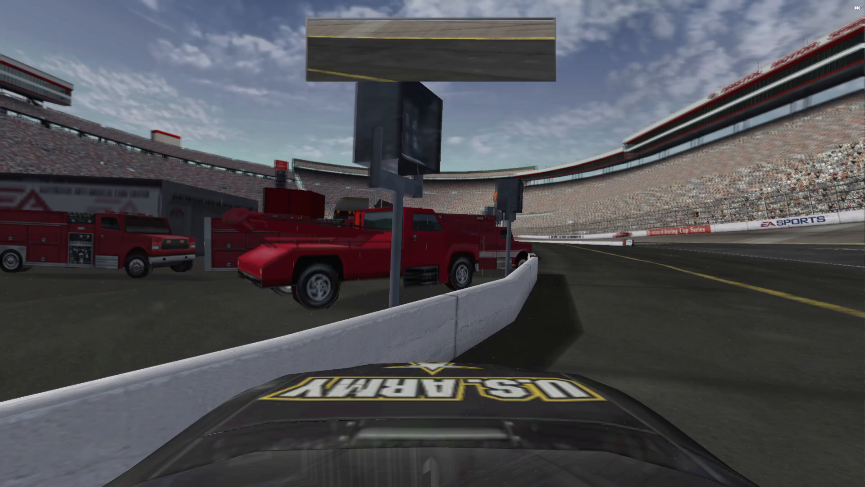
pyautogui.press('pageup')
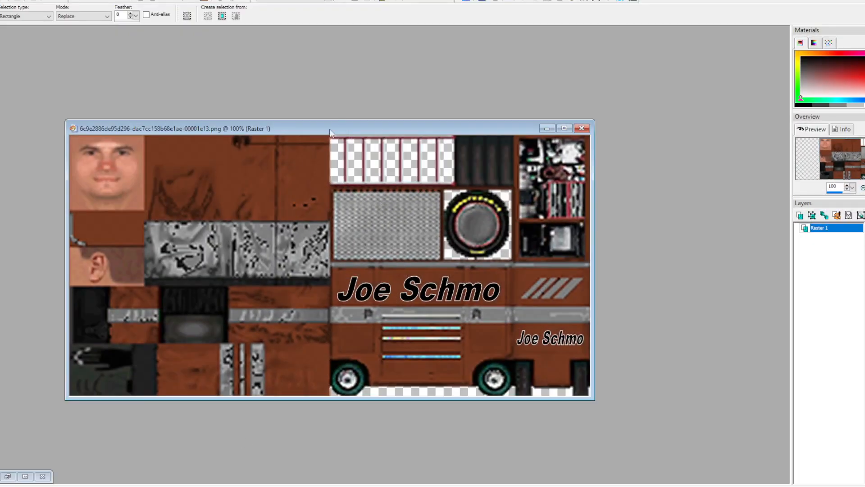
# Inspect the pit crew texture by selecting its tool shelf, mesh panel, lettered cart end and the crew uniform half in turn.
pyautogui.moveTo(330, 128); pyautogui.dragTo(390, 95)
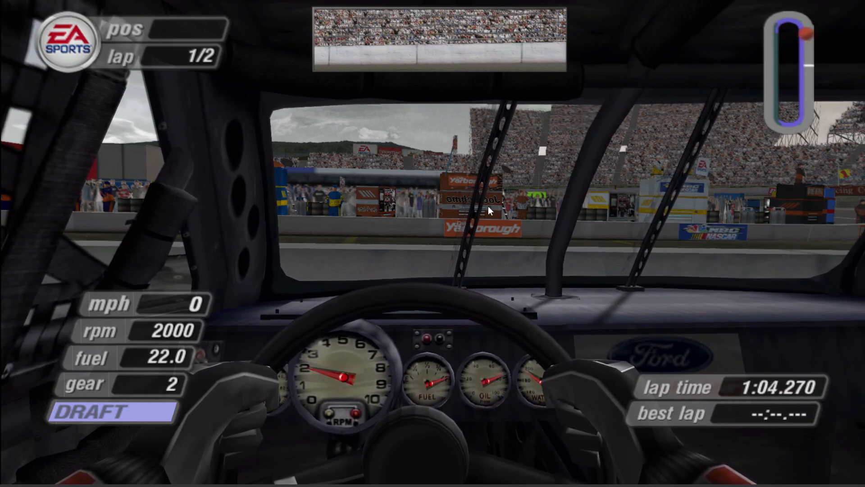
pyautogui.click(1, 1)
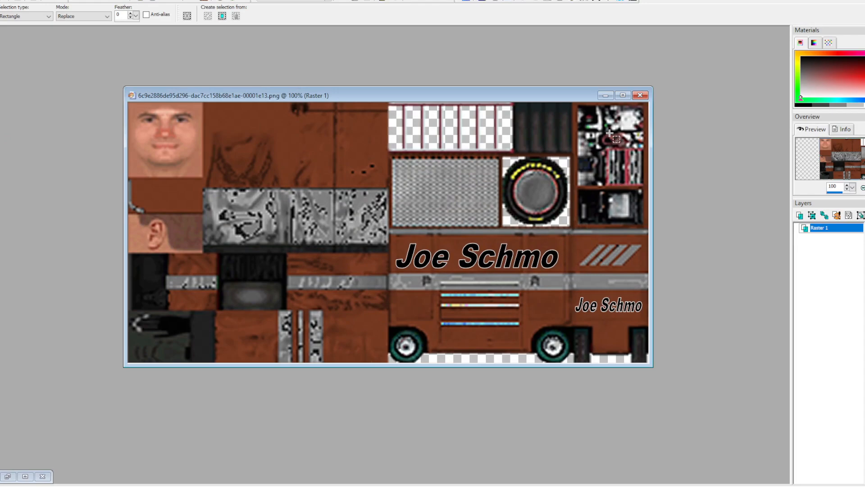
pyautogui.moveTo(578, 104); pyautogui.dragTo(650, 233)
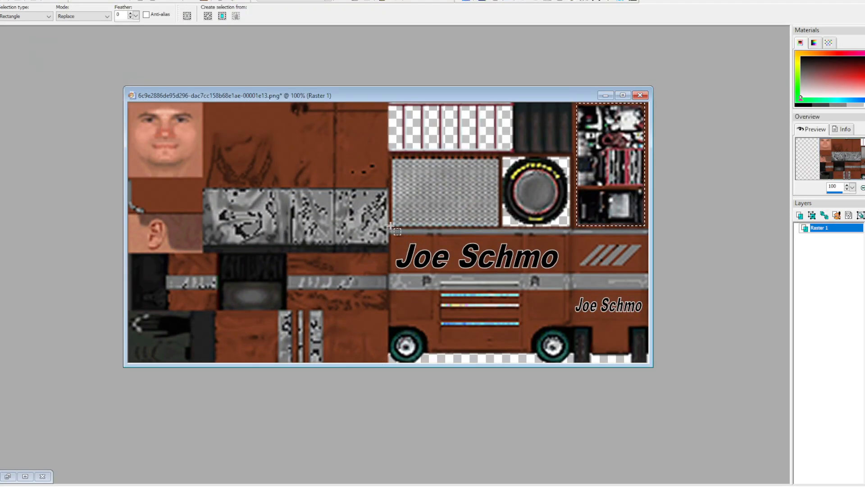
pyautogui.moveTo(390, 226); pyautogui.dragTo(501, 157)
pyautogui.moveTo(558, 311); pyautogui.dragTo(568, 361)
pyautogui.moveTo(576, 235); pyautogui.dragTo(656, 374)
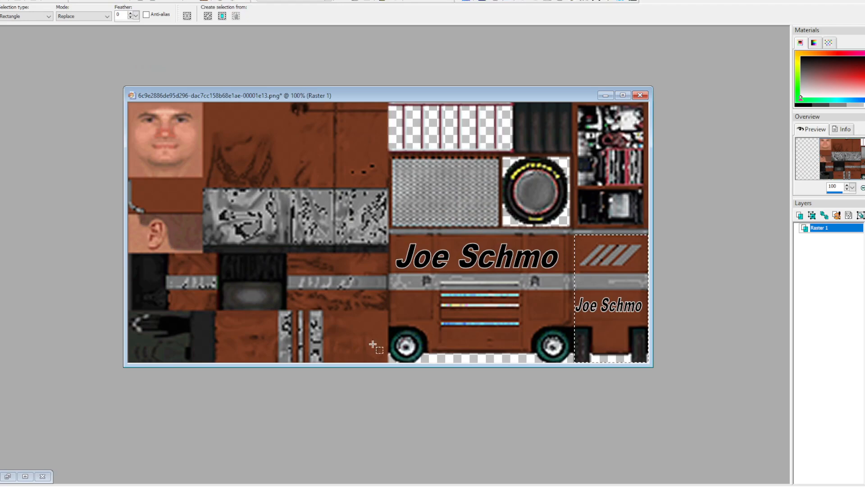
pyautogui.moveTo(387, 361); pyautogui.dragTo(112, 81)
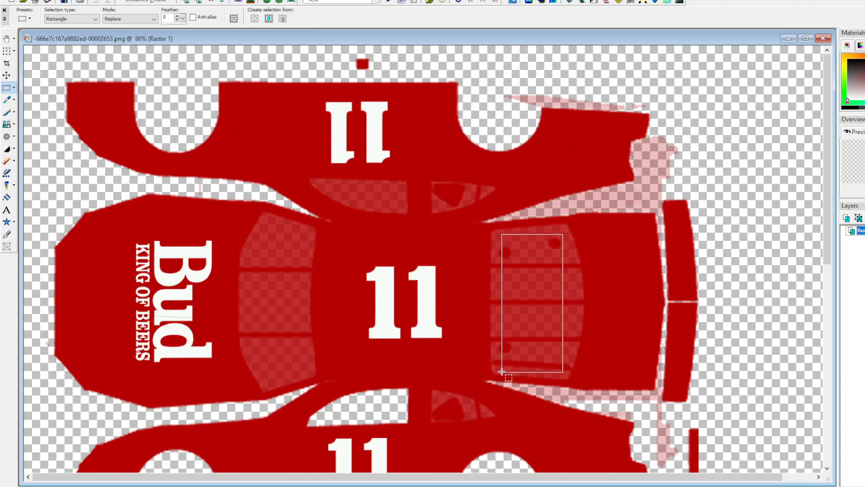
pyautogui.moveTo(500, 369); pyautogui.dragTo(500, 369)
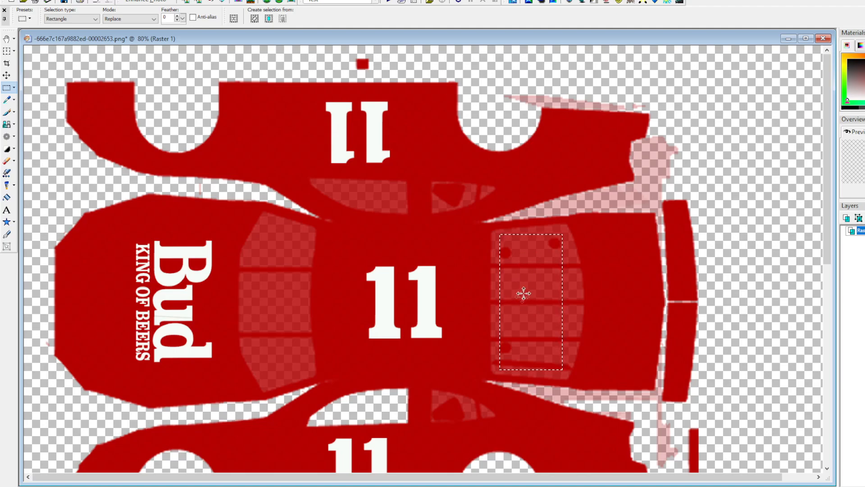
pyautogui.hotkey('ctrl', 'd')
pyautogui.hotkey('ctrl', 'd')
pyautogui.hotkey('ctrl', 'd')
pyautogui.hotkey('ctrl', 'd')
pyautogui.hotkey('ctrl', 'd')
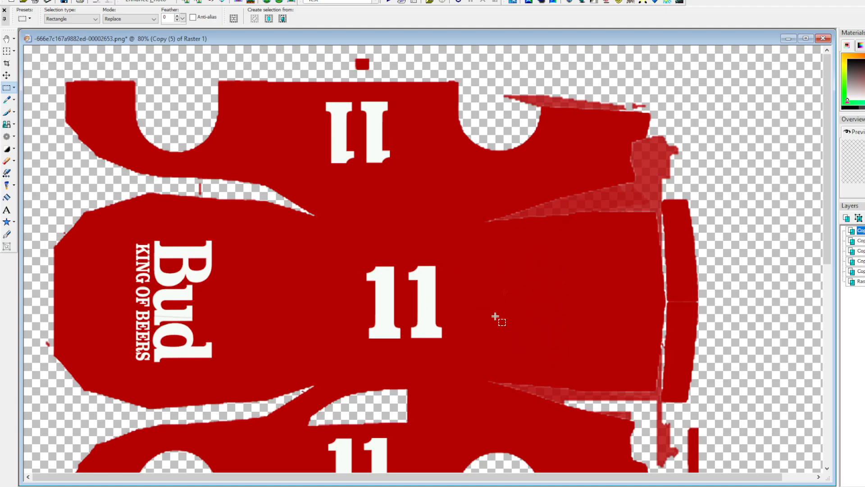
pyautogui.hotkey('ctrl', 'z')
pyautogui.hotkey('ctrl', 'z')
pyautogui.hotkey('ctrl', 'z')
pyautogui.hotkey('ctrl', 'z')
pyautogui.hotkey('ctrl', 'z')
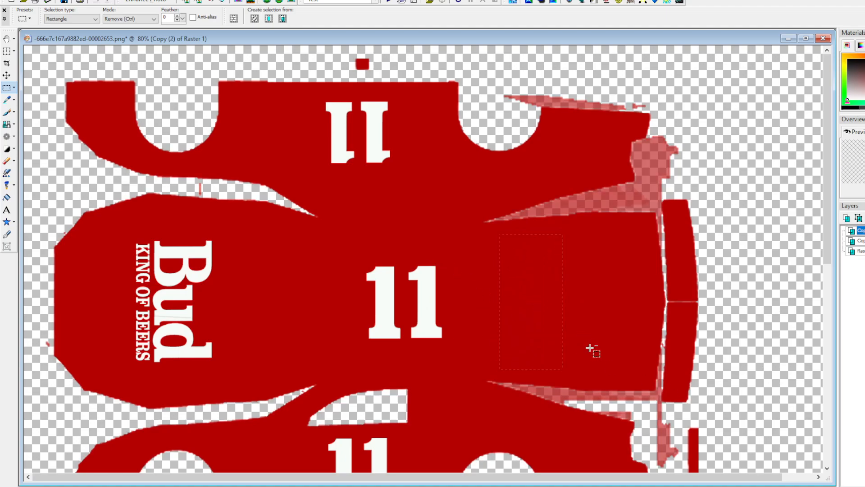
pyautogui.hotkey('ctrl', 'd')
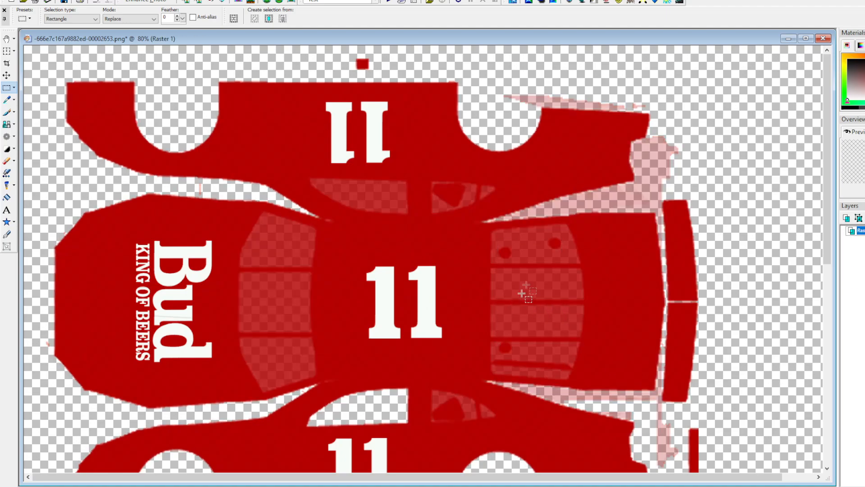
# Cut rectangular holes in the rear window and windshield of the number 11 car texture, and save the file.
pyautogui.moveTo(560, 237); pyautogui.dragTo(508, 368)
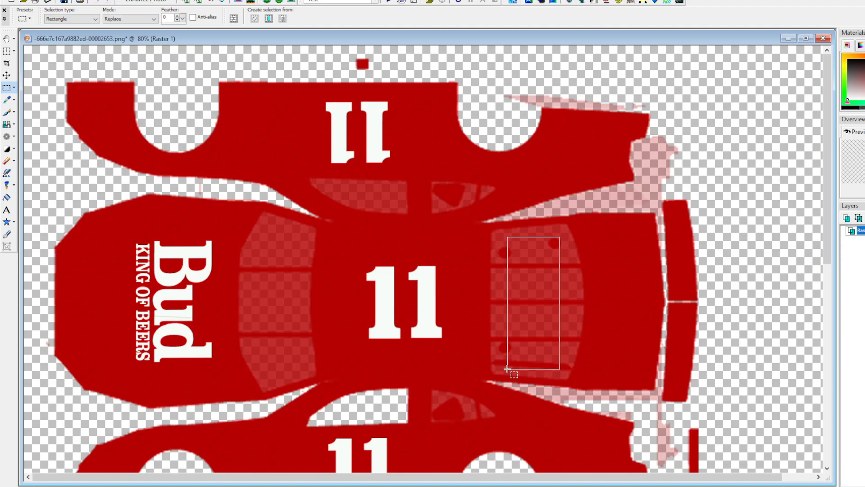
pyautogui.press('Delete')
pyautogui.moveTo(305, 236)
pyautogui.mouseDown()
pyautogui.moveTo(261, 353)
pyautogui.moveTo(249, 359)
pyautogui.mouseUp()
pyautogui.press('Delete')
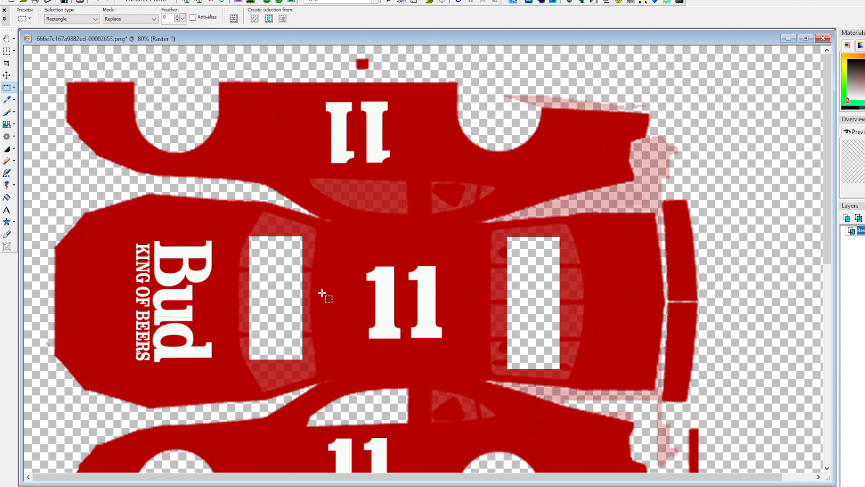
pyautogui.hotkey('ctrl', 's')
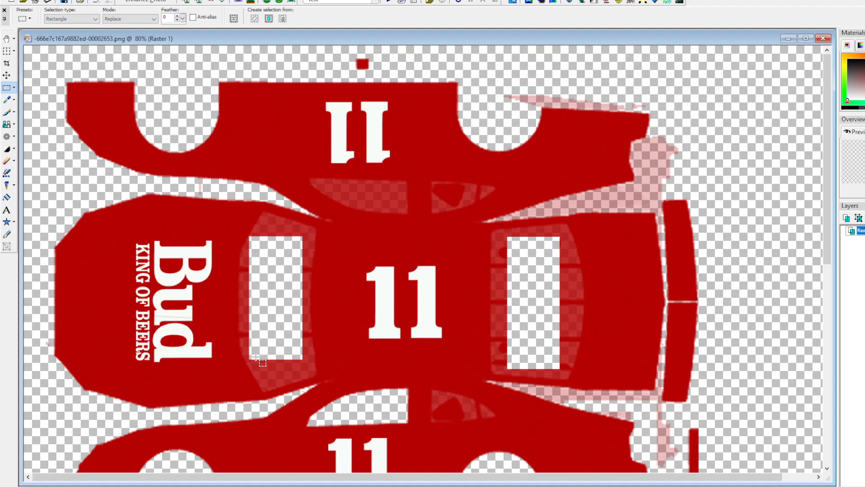
# Switch to NASCAR Thunder 2004 and reload the replacement textures through the emulator's settings.
pyautogui.click(131, 455)
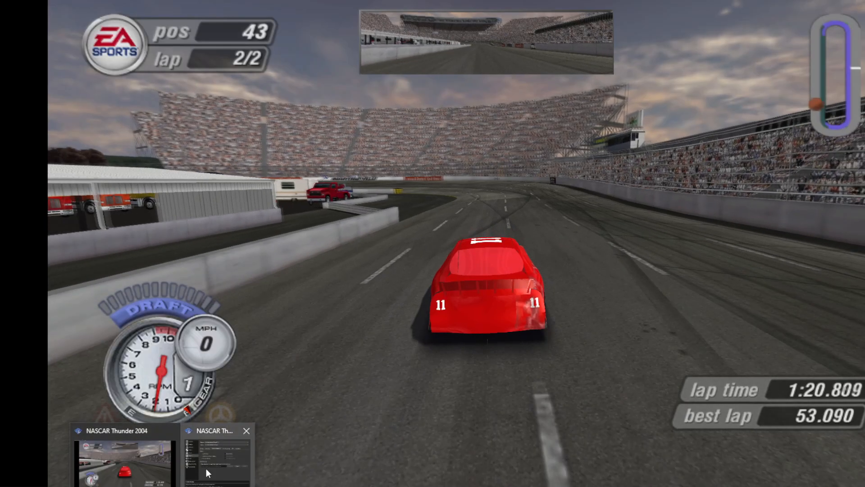
pyautogui.click(212, 455)
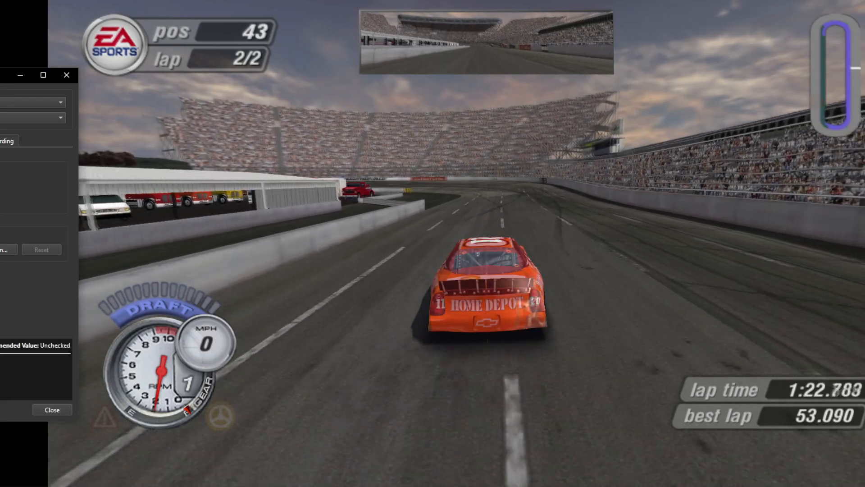
pyautogui.click(417, 296)
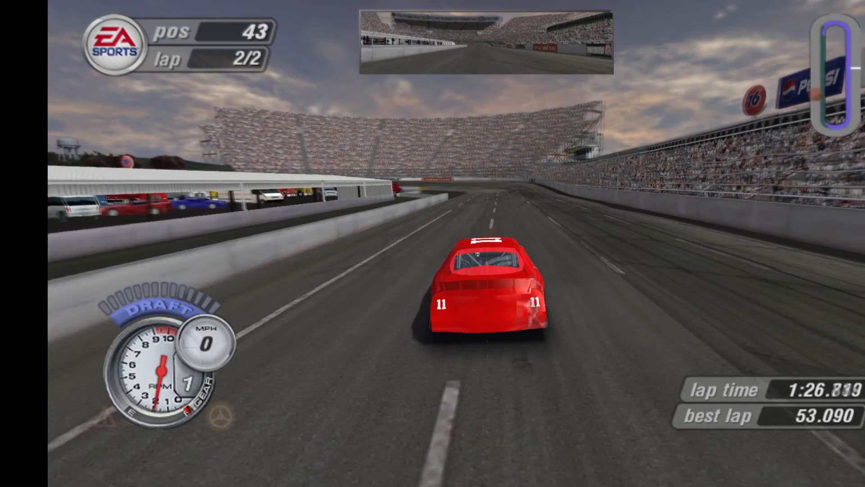
# Drive the red number 11 car forward, stop it, and cycle the cameras to the close chase view of its rear window.
pyautogui.press('Up')
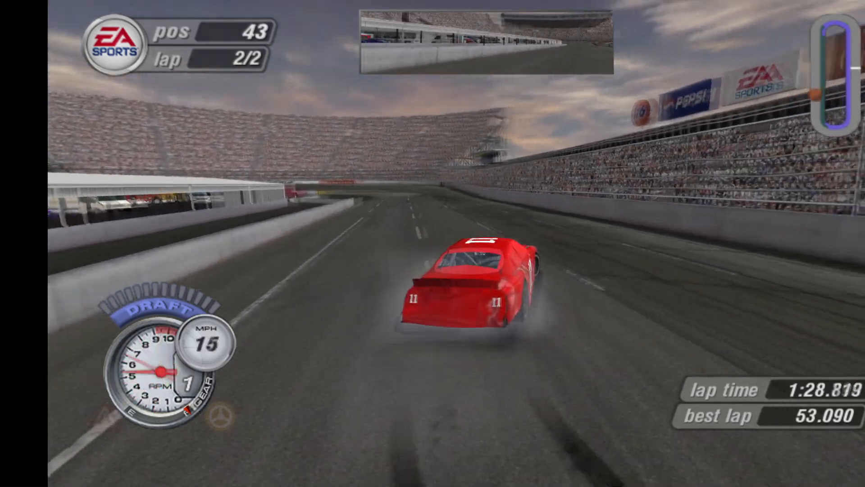
pyautogui.press('Left')
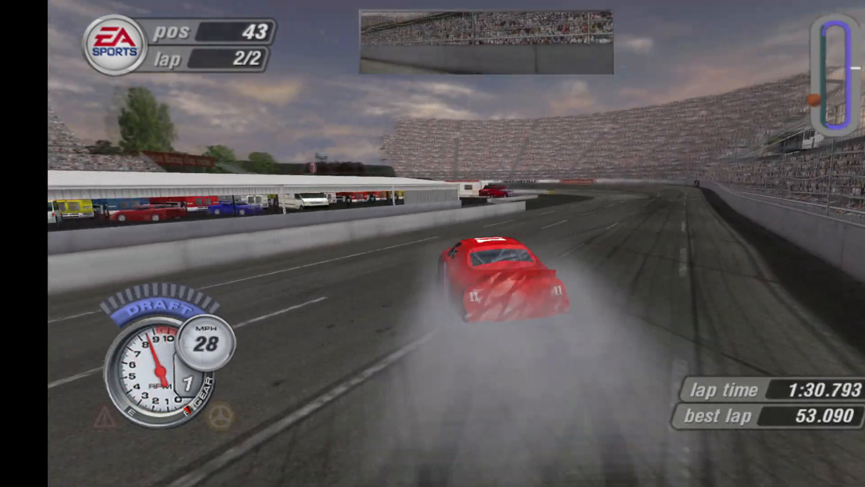
pyautogui.press('Down')
pyautogui.press('c')
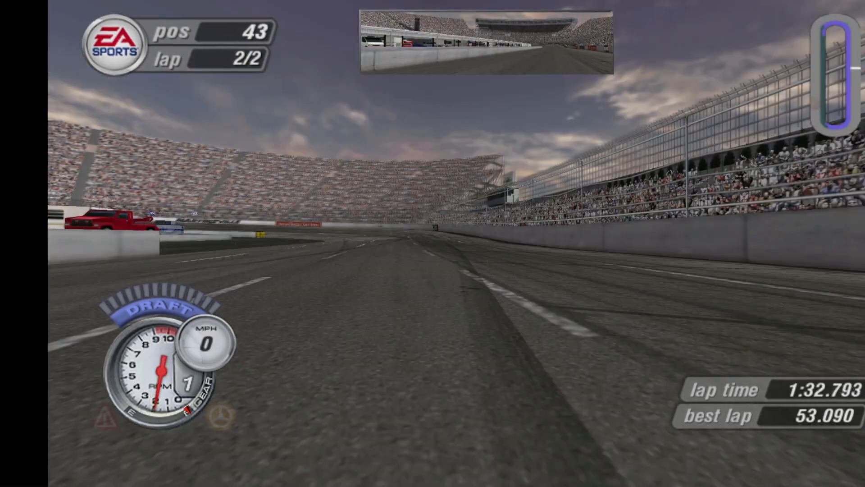
pyautogui.press('c')
pyautogui.press('c')
pyautogui.press('c')
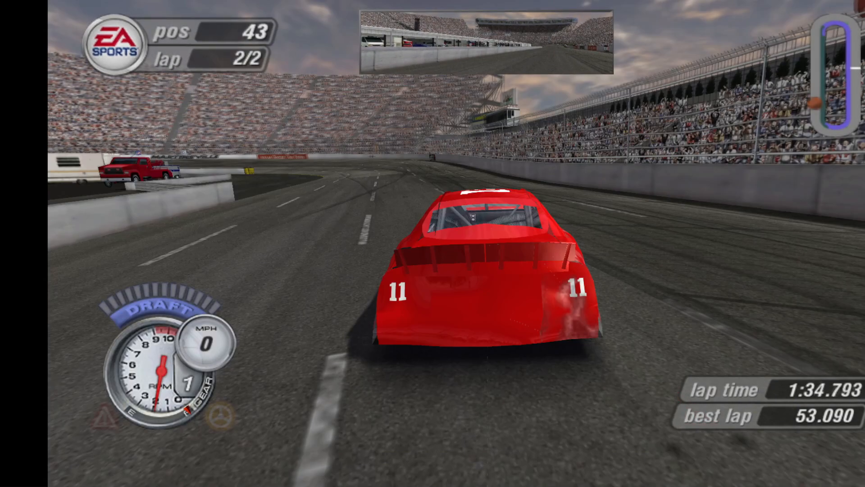
# Steer the number 11 car both ways in the close chase view to examine its windows and rear end.
pyautogui.press('Up')
pyautogui.press('Left')
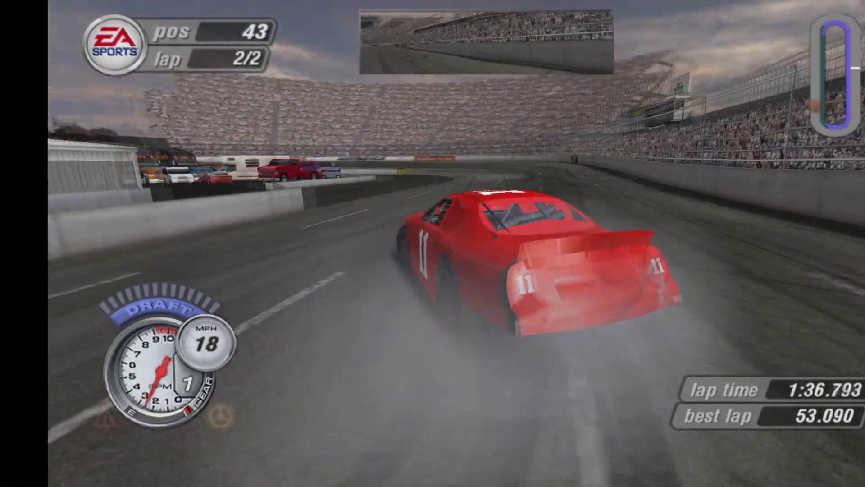
pyautogui.press('Left')
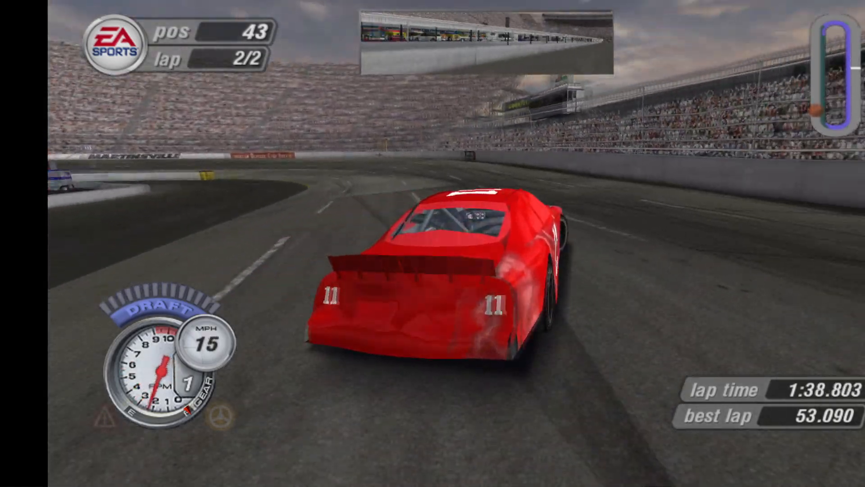
pyautogui.press('Up')
pyautogui.press('Right')
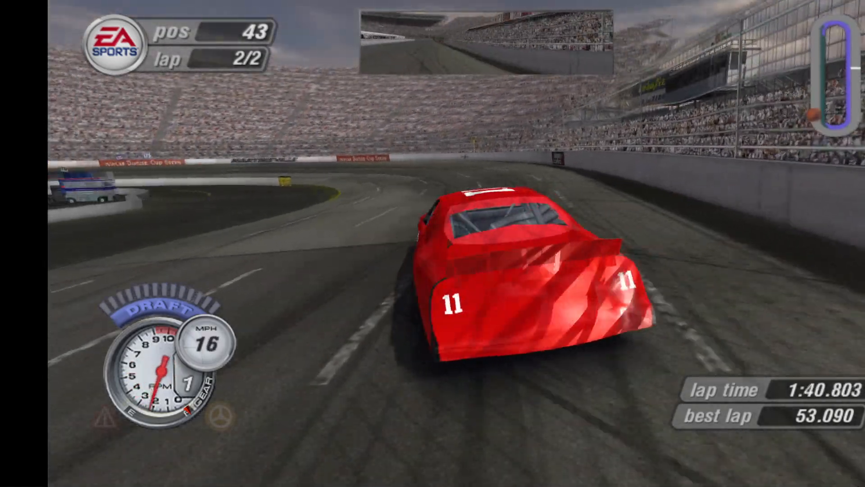
pyautogui.press('Left')
pyautogui.press('Down')
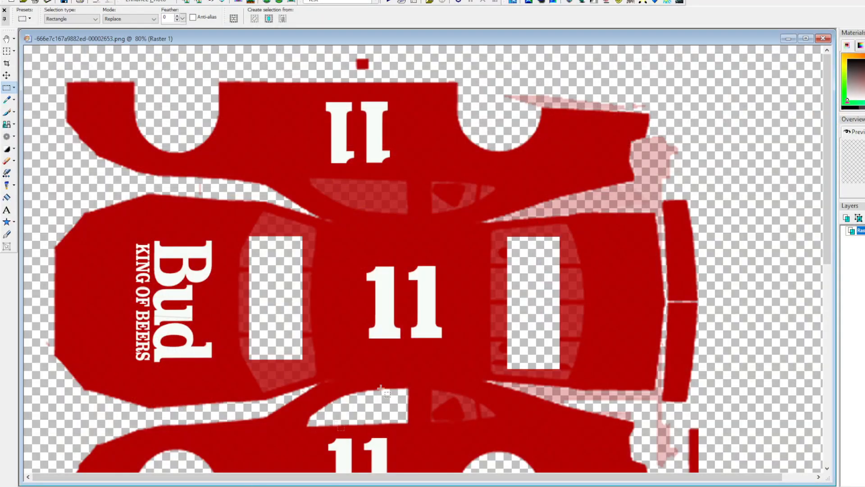
# In Paint Shop Pro, mark the bars that cross the rear window area of the number 11 car texture.
pyautogui.moveTo(581, 269); pyautogui.dragTo(491, 264)
pyautogui.moveTo(494, 299); pyautogui.dragTo(582, 303)
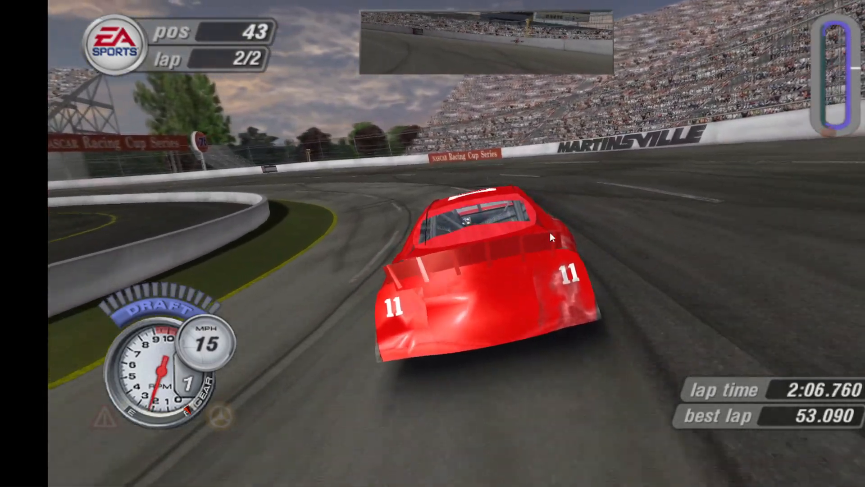
# Select the entire number 11 car texture, clear it to full transparency, and save it.
pyautogui.moveTo(188, 484)
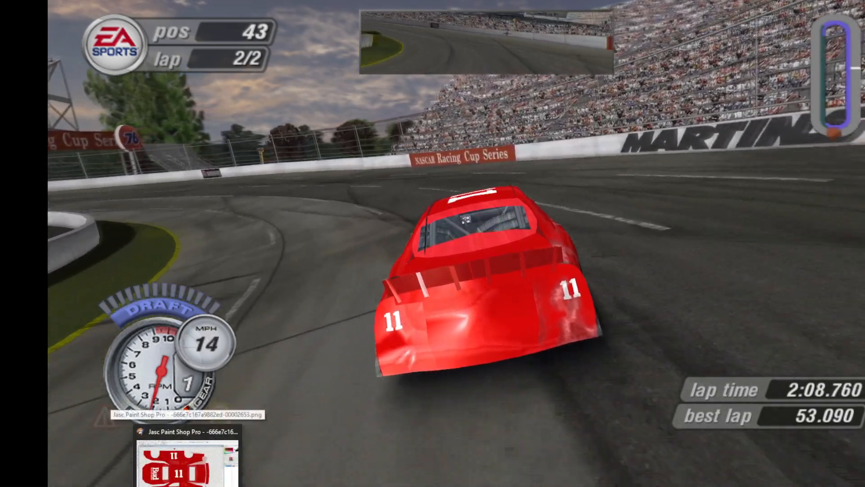
pyautogui.click(187, 455)
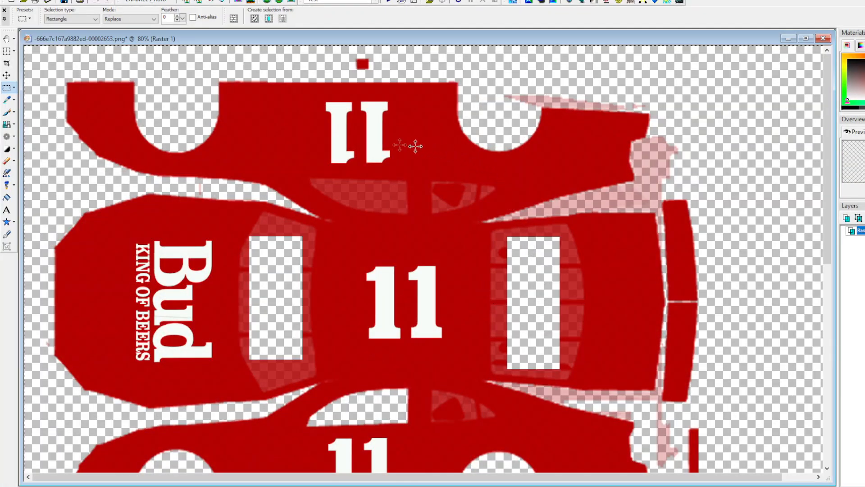
pyautogui.press('Delete')
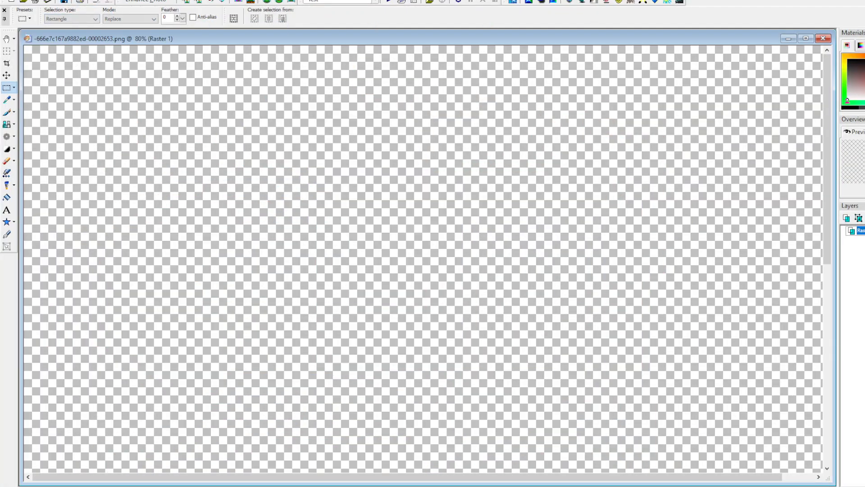
# Return to the game and cycle through the camera views around the car.
pyautogui.hotkey('alt', 'Tab')
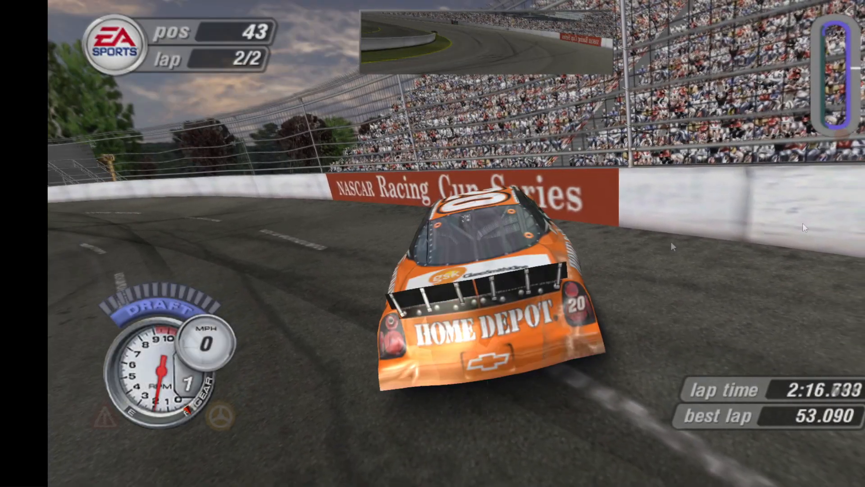
pyautogui.press('c')
pyautogui.press('c')
pyautogui.press('c')
pyautogui.press('c')
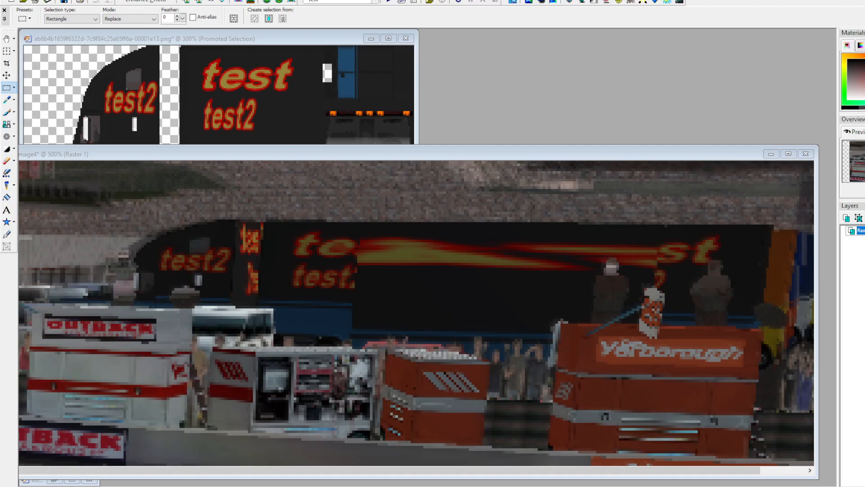
# Compare the hauler truck texture carrying the test and test2 lettering with the in-game screenshot of the truck.
pyautogui.click(234, 39)
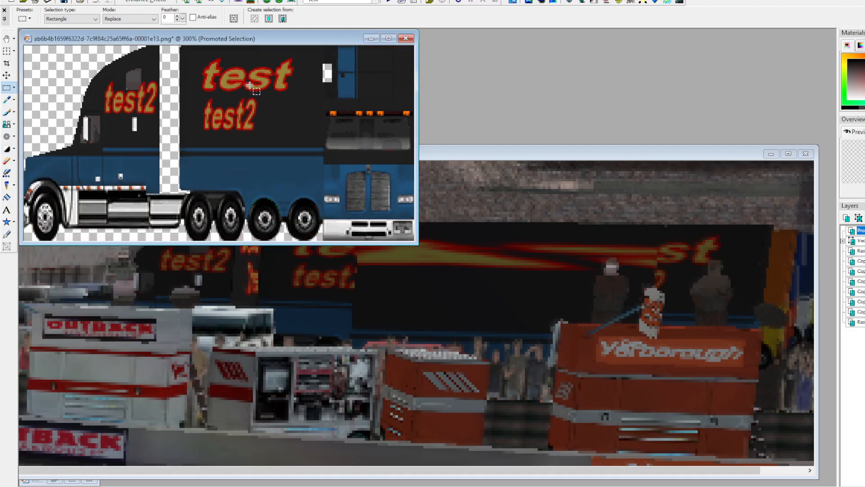
pyautogui.click(438, 188)
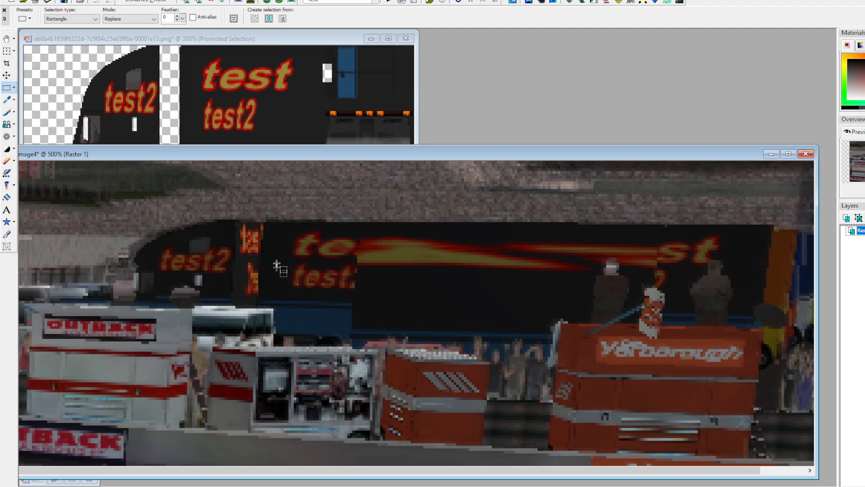
# Match the trailer's test lettering and the cab's test2 lettering on the hauler texture to the same areas in the in-game screenshot.
pyautogui.moveTo(194, 51); pyautogui.dragTo(296, 136)
pyautogui.click(235, 257)
pyautogui.moveTo(238, 222); pyautogui.dragTo(269, 290)
pyautogui.click(313, 53)
pyautogui.moveTo(99, 84); pyautogui.dragTo(163, 127)
pyautogui.click(194, 275)
pyautogui.moveTo(155, 240); pyautogui.dragTo(236, 270)
pyautogui.click(135, 85)
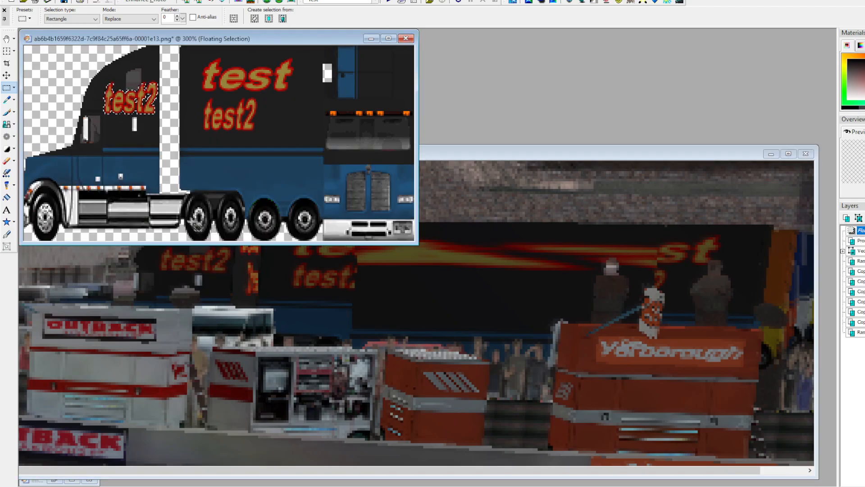
pyautogui.click(198, 282)
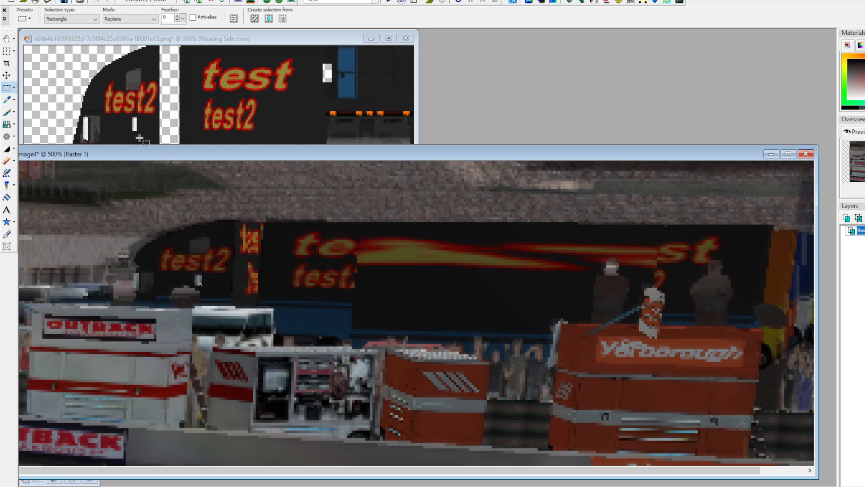
# Mark the cab's rear edge on the hauler texture, and the trailer end sections and cab-to-trailer gap in the in-game screenshot.
pyautogui.click(140, 137)
pyautogui.click(243, 319)
pyautogui.click(338, 67)
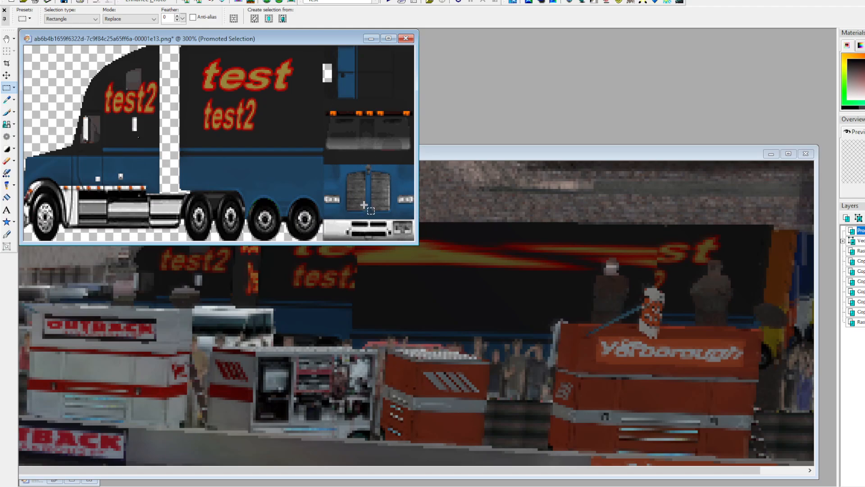
pyautogui.moveTo(155, 121); pyautogui.dragTo(161, 126)
pyautogui.click(422, 216)
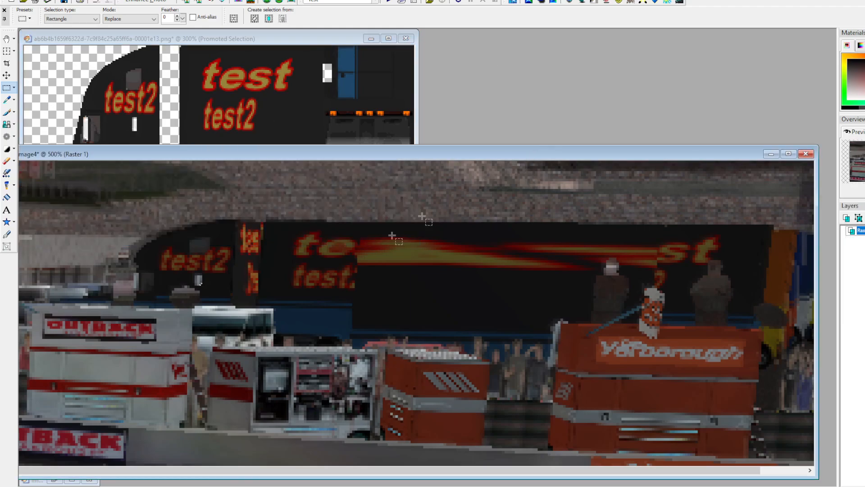
pyautogui.moveTo(354, 227); pyautogui.dragTo(273, 320)
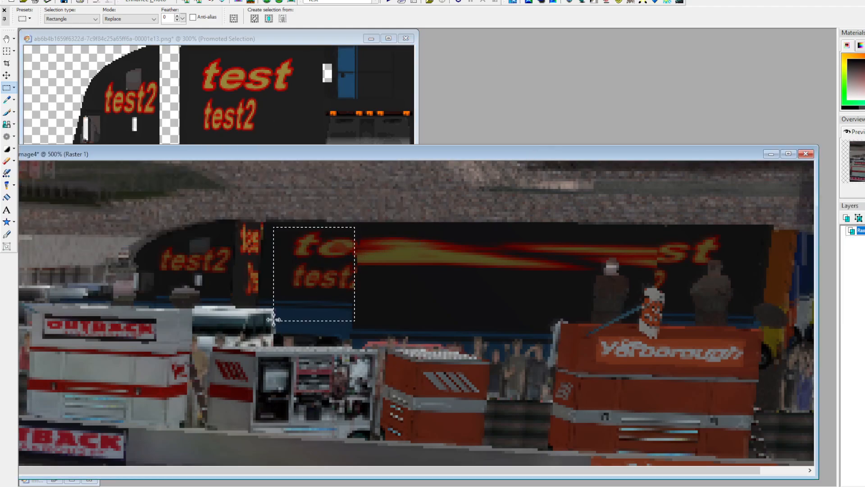
pyautogui.moveTo(754, 318); pyautogui.dragTo(670, 242)
pyautogui.moveTo(235, 223); pyautogui.dragTo(259, 315)
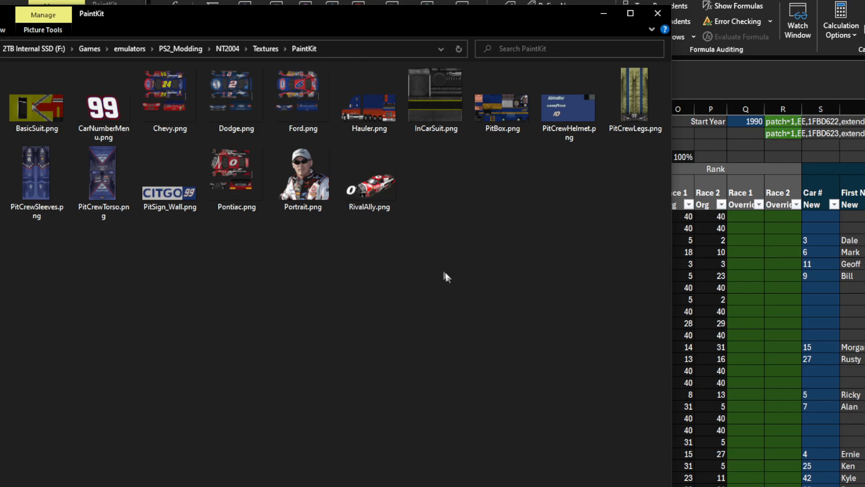
# In the PaintKit folder, point out the Chevy, Dodge, Ford and Pontiac car template files.
pyautogui.click(167, 97)
pyautogui.keyDown('ctrl'); pyautogui.click(235, 96); pyautogui.keyUp('ctrl')
pyautogui.keyDown('ctrl'); pyautogui.click(301, 97); pyautogui.keyUp('ctrl')
pyautogui.keyDown('ctrl'); pyautogui.click(235, 176); pyautogui.keyUp('ctrl')
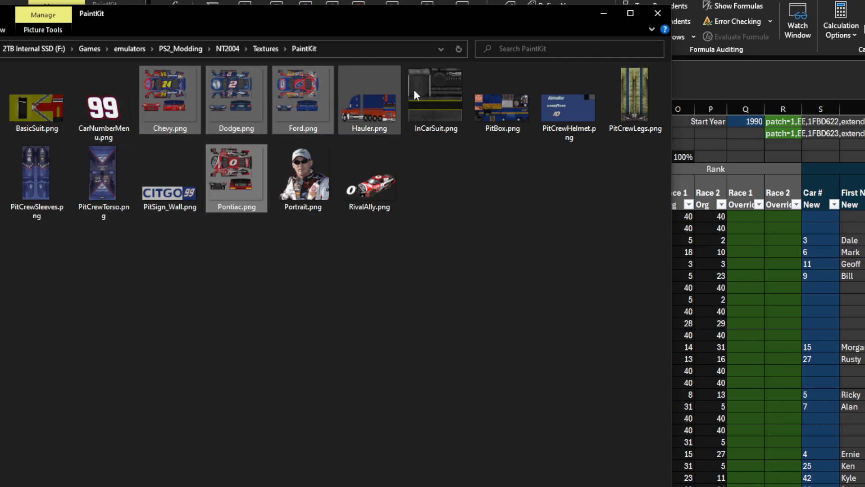
pyautogui.click(242, 241)
# Duplicate Chevy.png twice in the PaintKit folder and rename one copy as Car1.png.
pyautogui.click(170, 99)
pyautogui.hotkey('ctrl', 'c')
pyautogui.hotkey('ctrl', 'v')
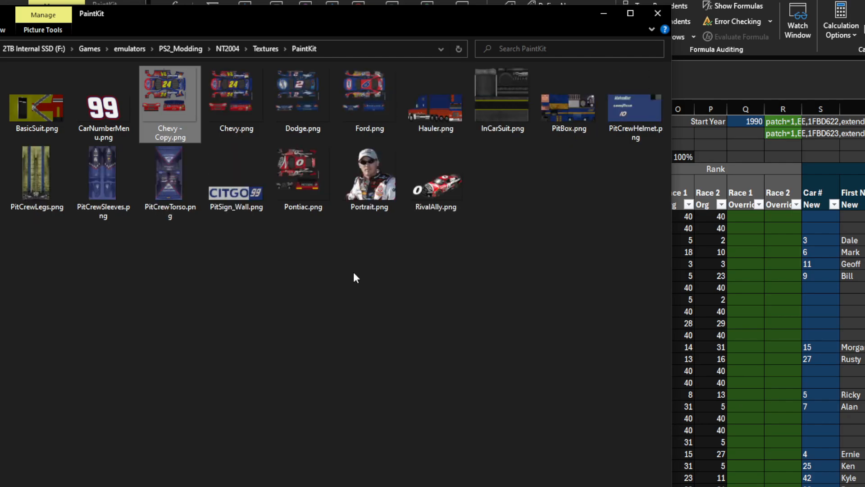
pyautogui.hotkey('ctrl', 'v')
pyautogui.press('F2')
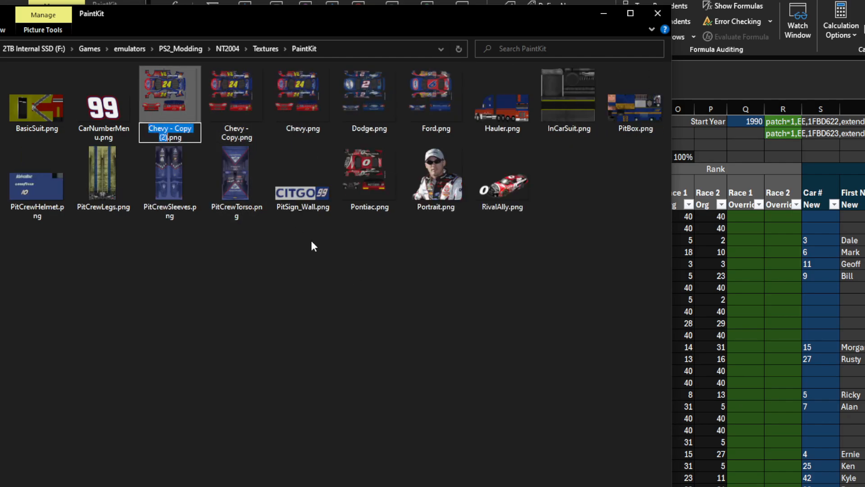
pyautogui.write('Car1')
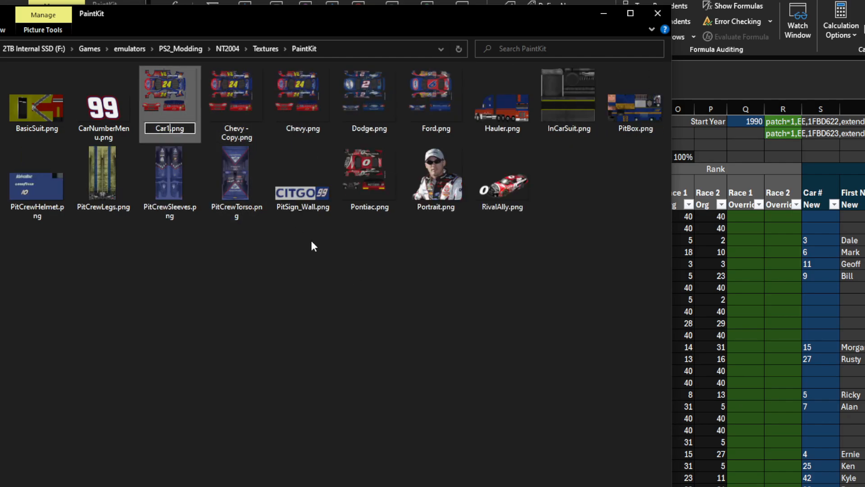
pyautogui.press('Return')
# Rename the remaining copy of Chevy.png as Car2.png.
pyautogui.press('Right')
pyautogui.press('F2')
pyautogui.write('Car2')
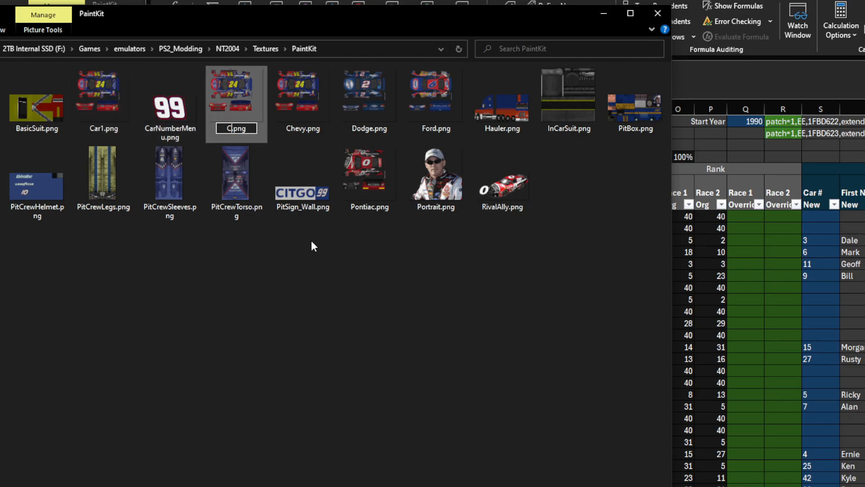
pyautogui.press('Return')
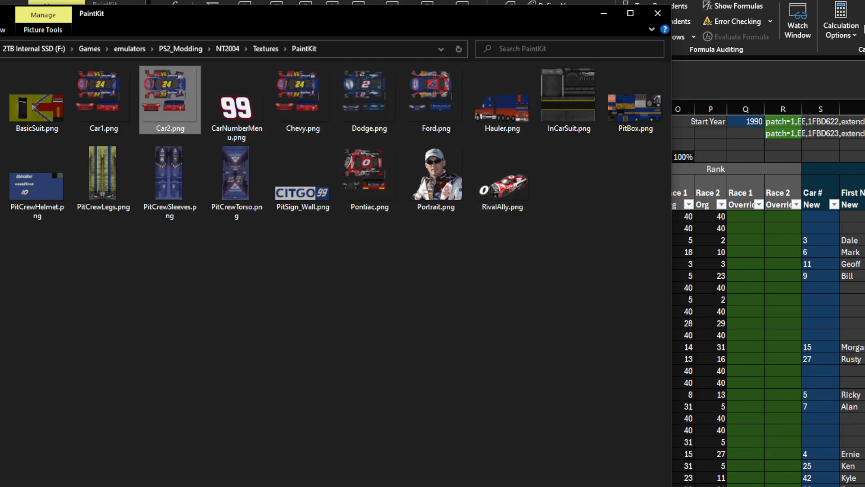
# Switch to the Excel roster and examine the number of paint schemes for the drivers in rows 9 to 12.
pyautogui.hotkey('alt', 'Tab')
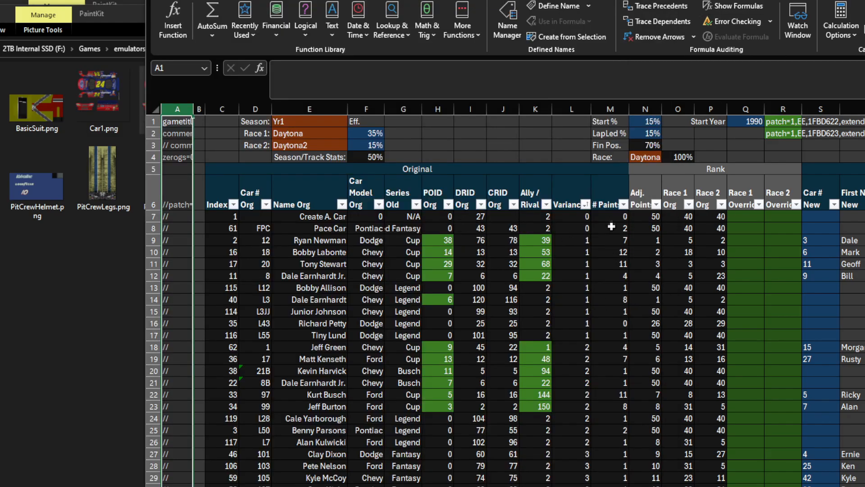
pyautogui.moveTo(611, 218); pyautogui.dragTo(617, 404)
pyautogui.moveTo(611, 243); pyautogui.dragTo(611, 277)
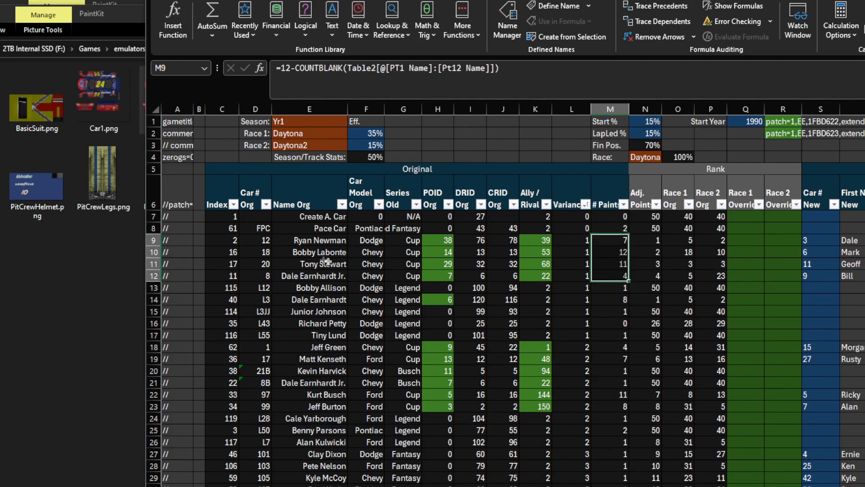
pyautogui.moveTo(320, 241); pyautogui.dragTo(356, 280)
pyautogui.moveTo(619, 242); pyautogui.dragTo(611, 277)
pyautogui.click(320, 252)
pyautogui.click(623, 252)
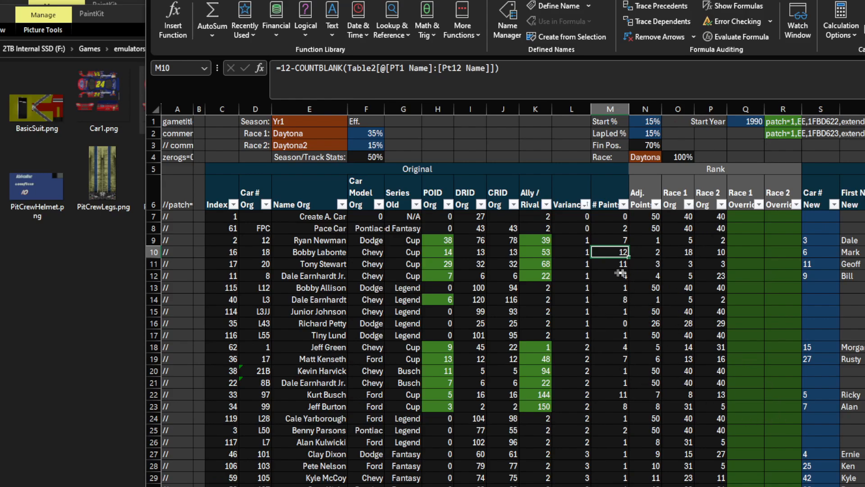
pyautogui.moveTo(604, 264); pyautogui.dragTo(613, 276)
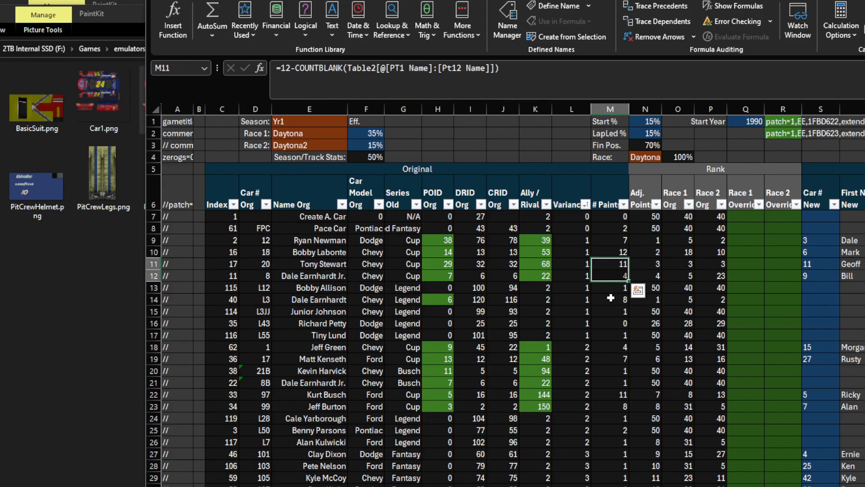
pyautogui.click(612, 297)
pyautogui.moveTo(617, 251); pyautogui.dragTo(614, 263)
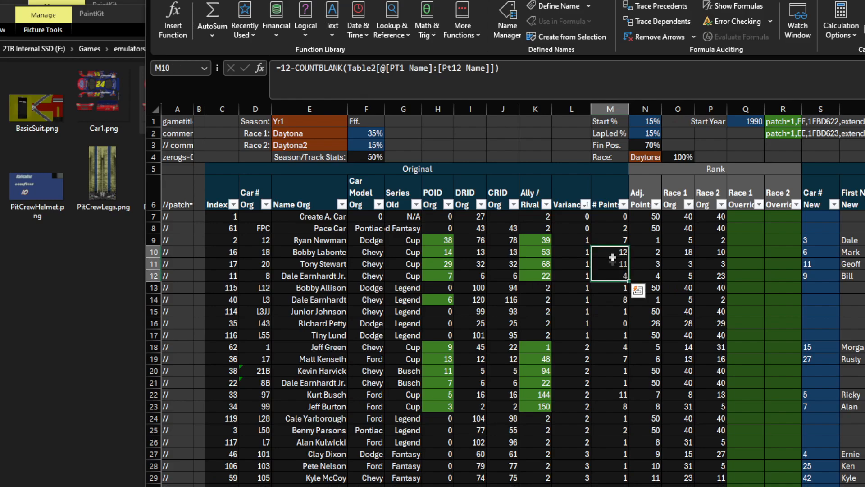
pyautogui.click(614, 242)
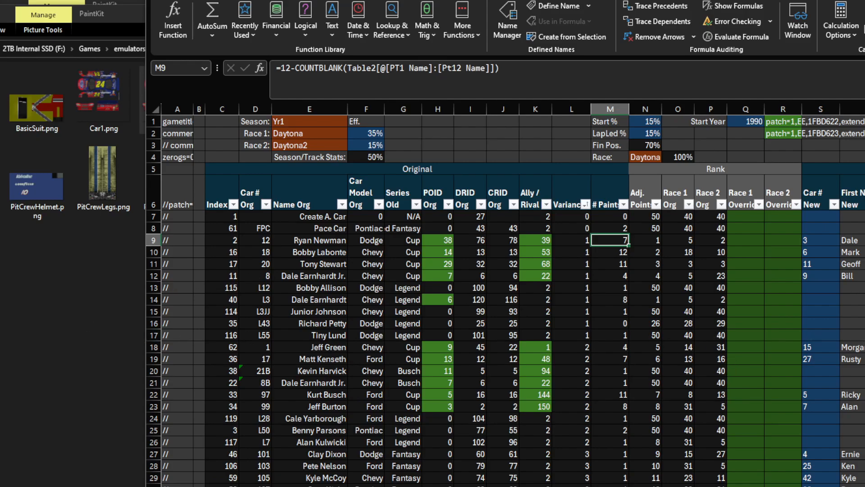
# Return to File Explorer and open the Teams folder of the 1990 season within Textures\Seasons.
pyautogui.click(93, 288)
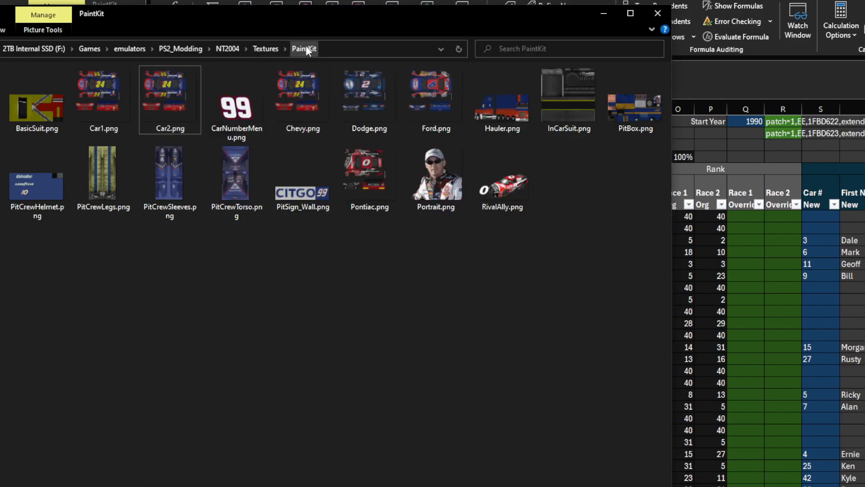
pyautogui.hotkey('alt', 'Left')
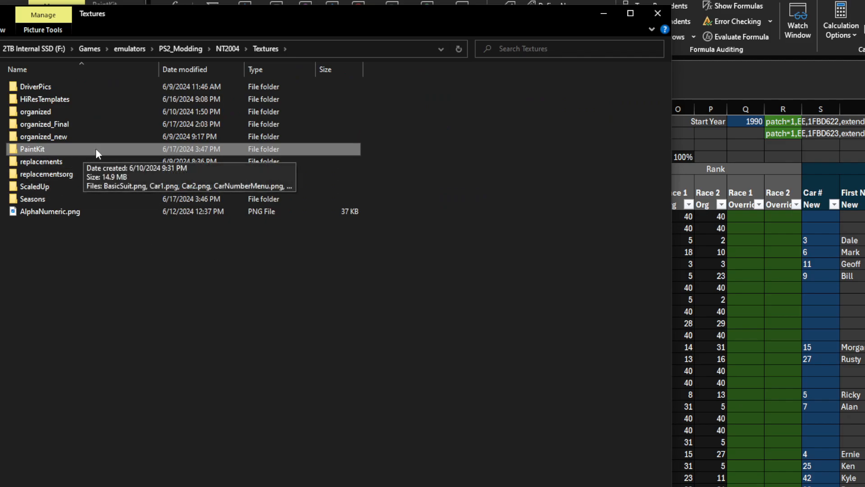
pyautogui.doubleClick(58, 199)
pyautogui.doubleClick(55, 89)
pyautogui.doubleClick(54, 88)
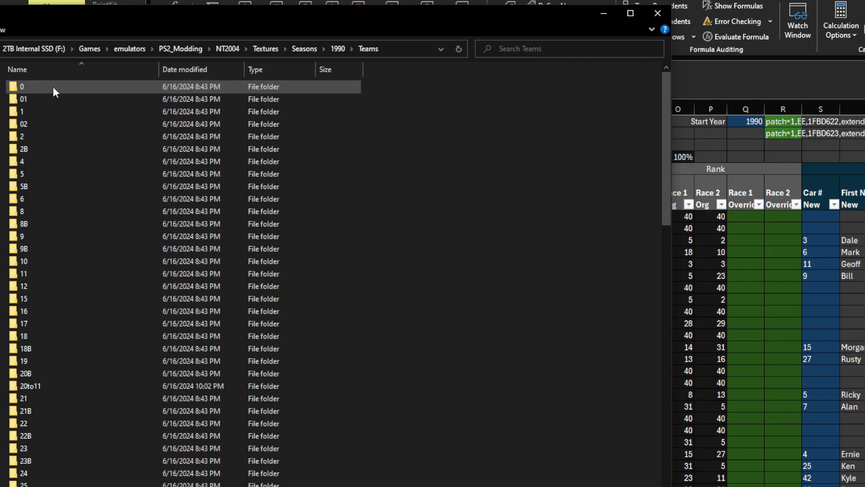
pyautogui.hotkey('alt', 'Left')
pyautogui.doubleClick(57, 91)
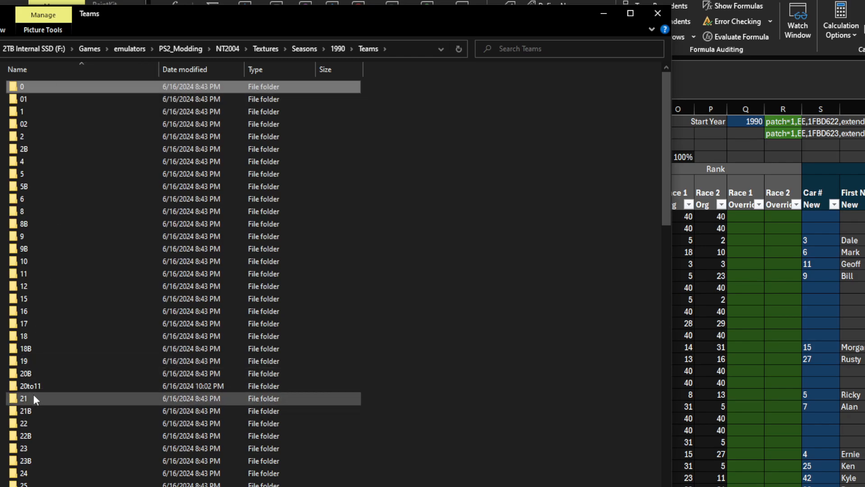
# Rename the 20to11 team folder as 11-Geoff Bodine.
pyautogui.click(56, 388)
pyautogui.press('F2')
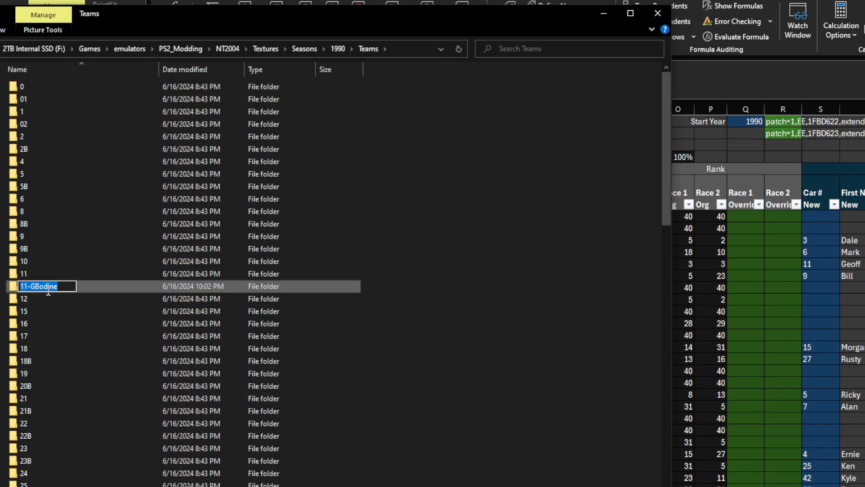
pyautogui.write('11 -')
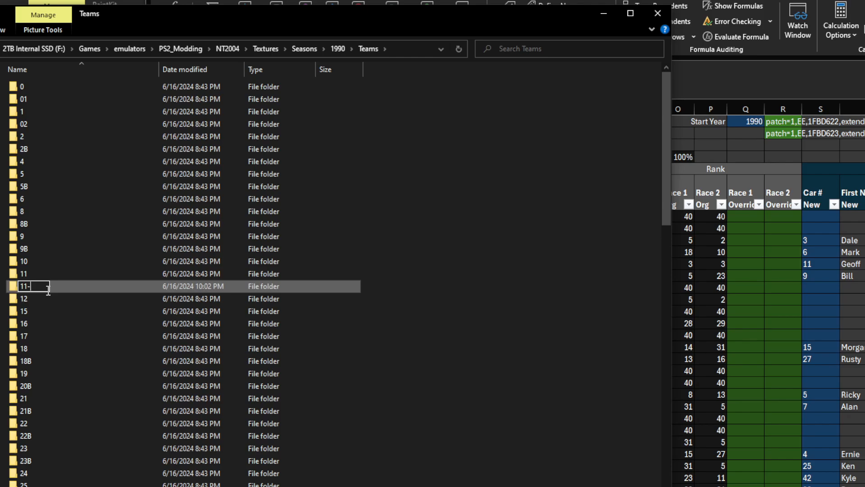
pyautogui.write('GeoffBodine')
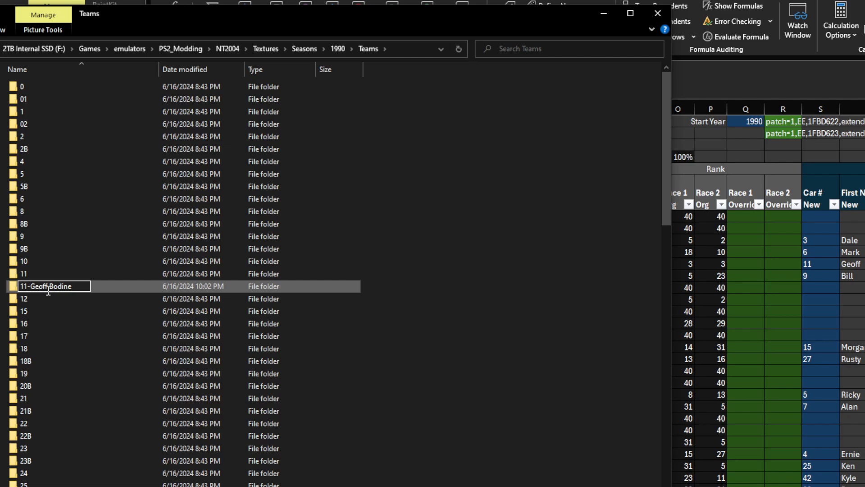
pyautogui.press('Return')
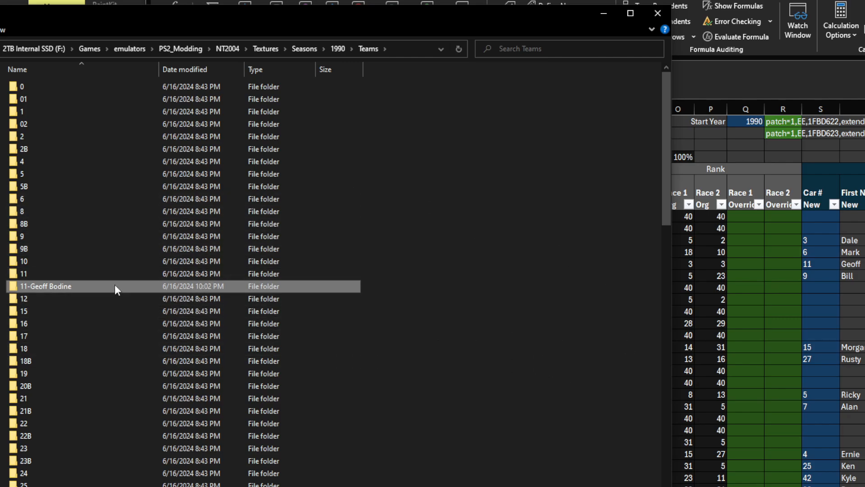
# In the Excel roster, review the new car model and series options available for the Dale Earnhardt row.
pyautogui.hotkey('alt', 'Tab')
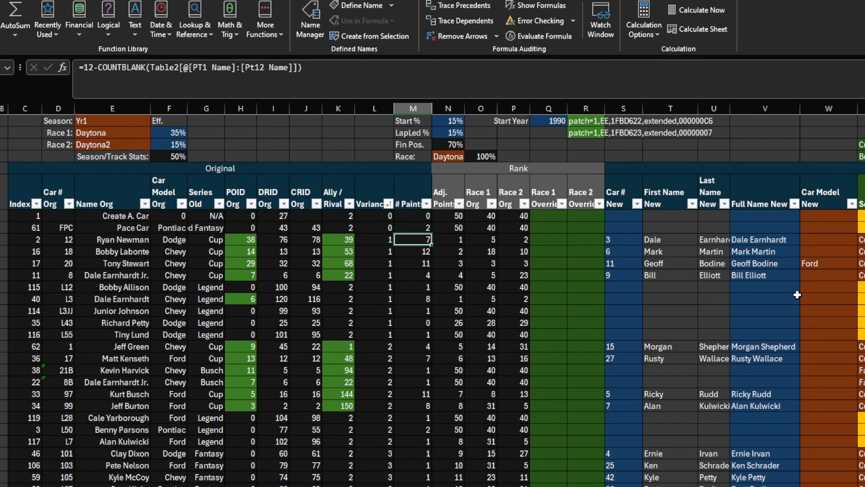
pyautogui.click(840, 240)
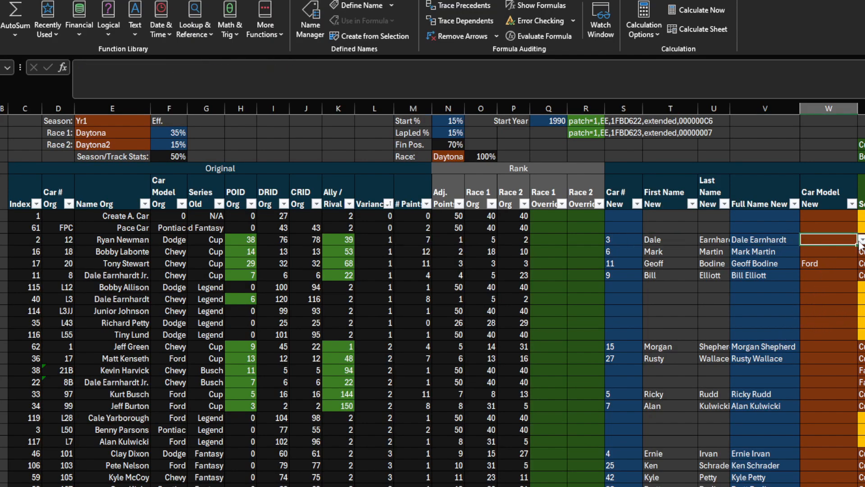
pyautogui.click(861, 240)
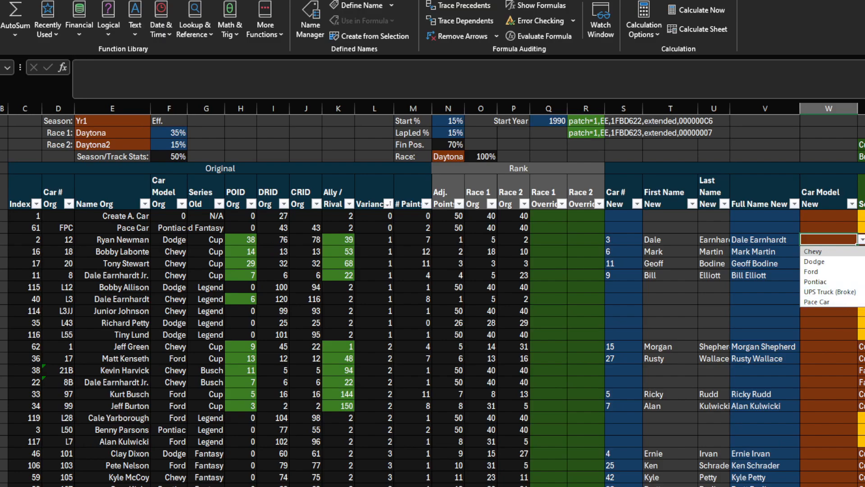
pyautogui.click(862, 239)
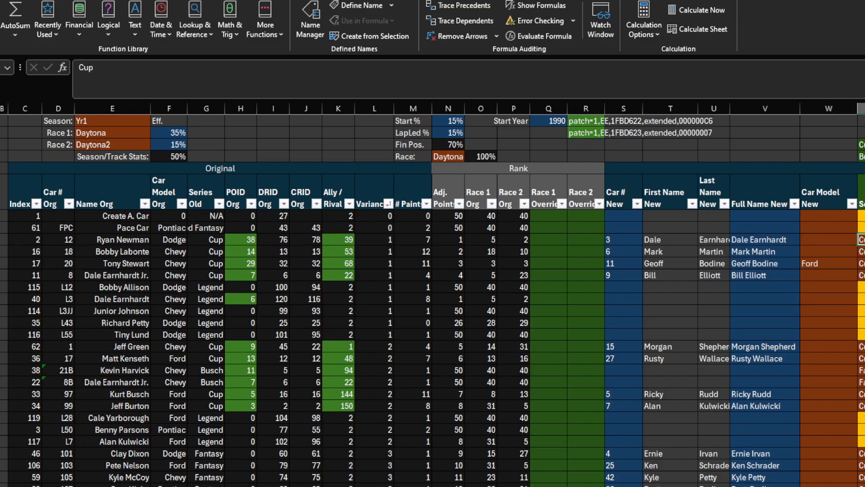
pyautogui.click(810, 239)
pyautogui.click(861, 239)
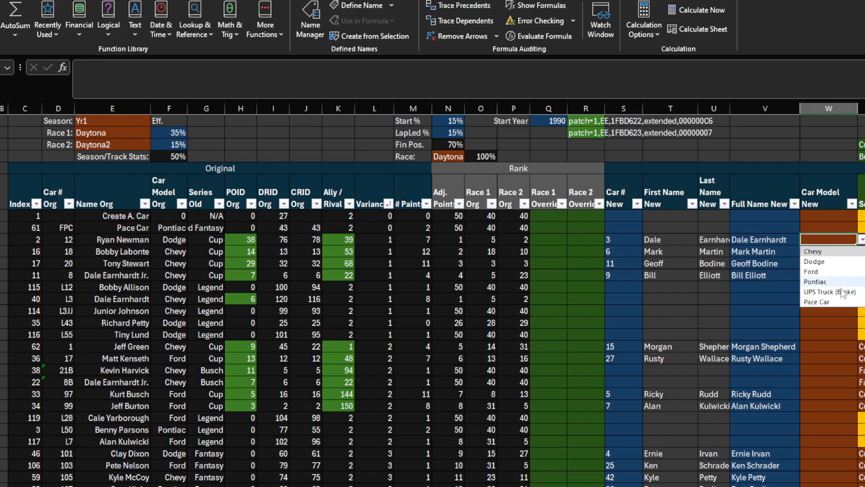
pyautogui.click(862, 239)
pyautogui.click(864, 240)
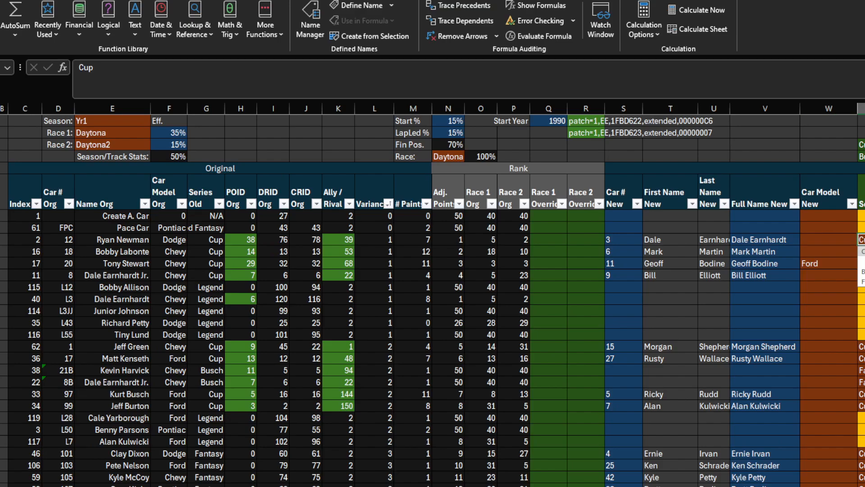
pyautogui.press('Escape')
pyautogui.hotkey('ctrl', 'z')
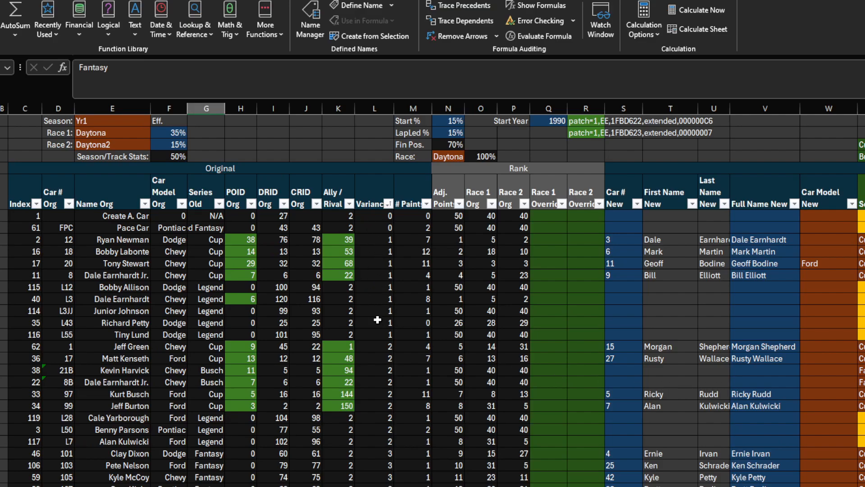
# Check the variance values in the Ryan Newman to Dale Earnhardt Jr. rows, and examine the ranked driver list on the season stats sheet.
pyautogui.moveTo(387, 239); pyautogui.dragTo(384, 279)
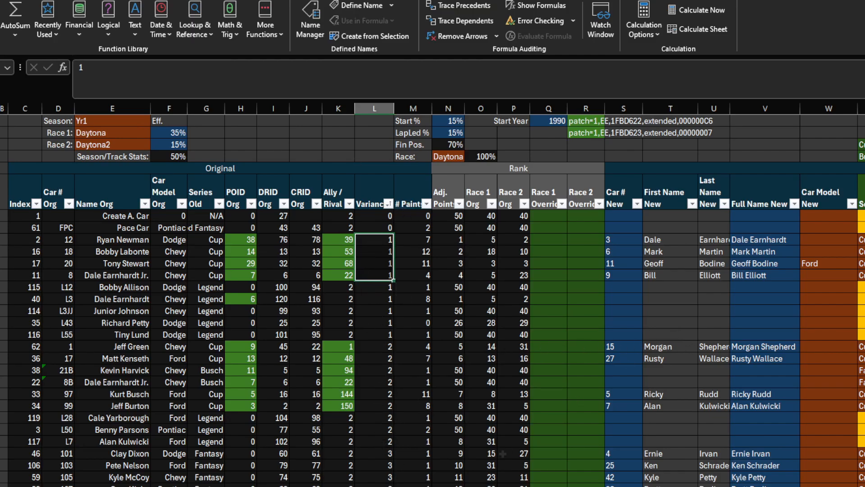
pyautogui.hotkey('ctrl', 'pagedown')
pyautogui.hotkey('ctrl', 'pagedown')
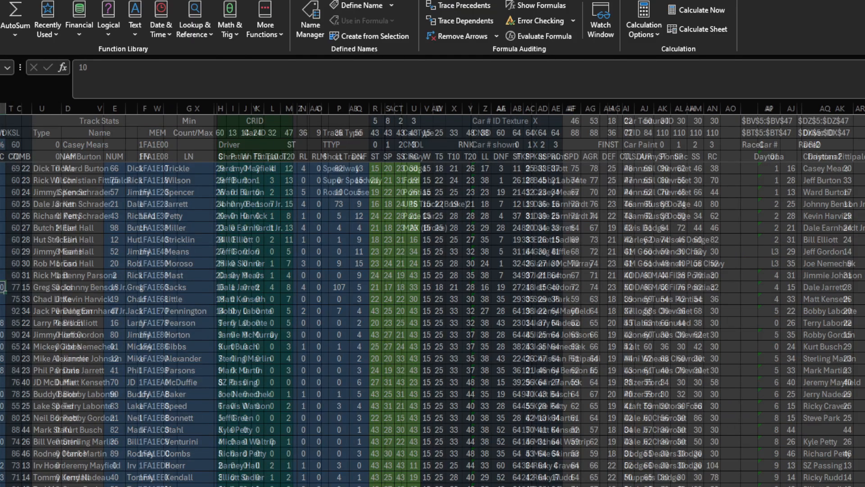
pyautogui.scroll(7, 144, 270)
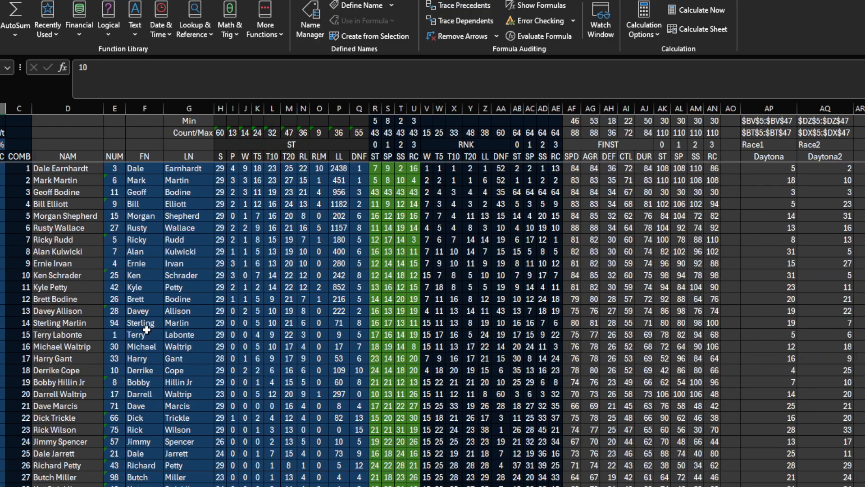
pyautogui.moveTo(95, 167); pyautogui.dragTo(81, 483)
pyautogui.scroll(7, 81, 405)
# Return to the roster sheet and review the new full names assigned to the original drivers, including Rusty Wallace.
pyautogui.hotkey('ctrl', 'pageup')
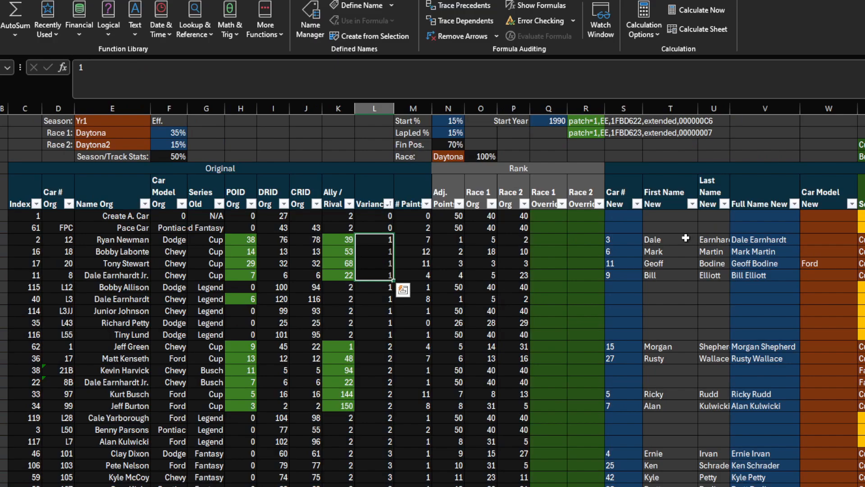
pyautogui.moveTo(766, 221); pyautogui.dragTo(762, 471)
pyautogui.click(764, 355)
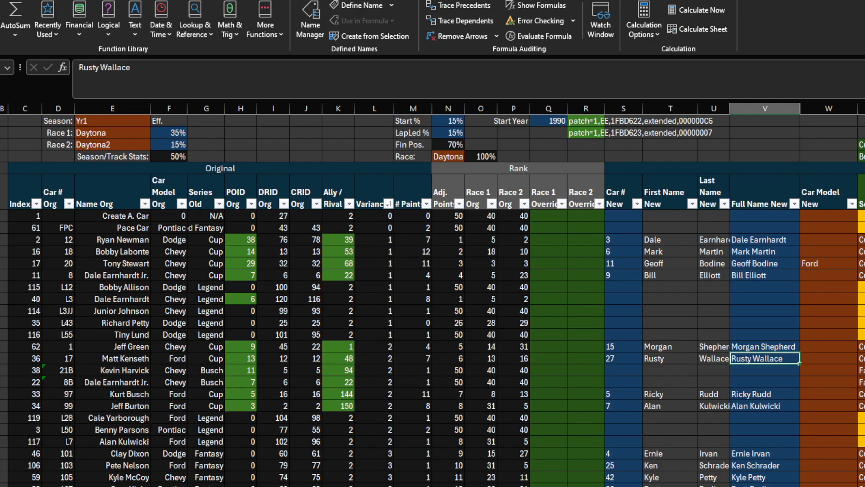
# Examine the original series entries for the Legend drivers and the Pace Car row.
pyautogui.moveTo(201, 239); pyautogui.dragTo(204, 333)
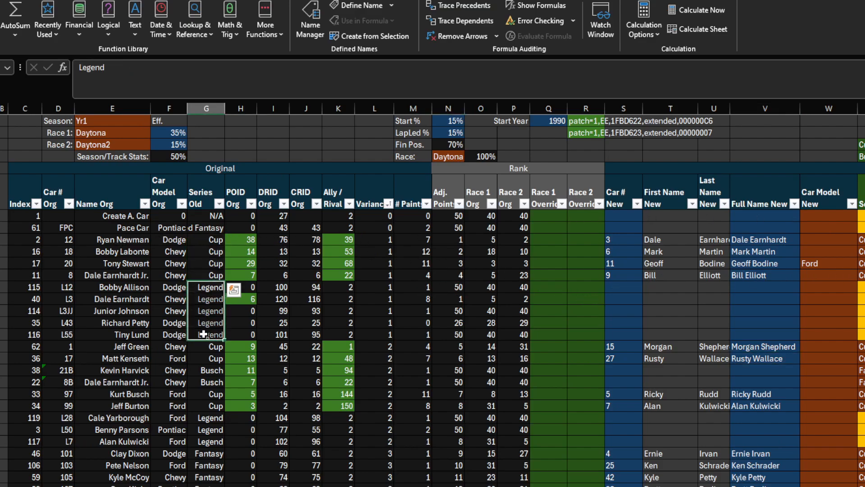
pyautogui.click(209, 226)
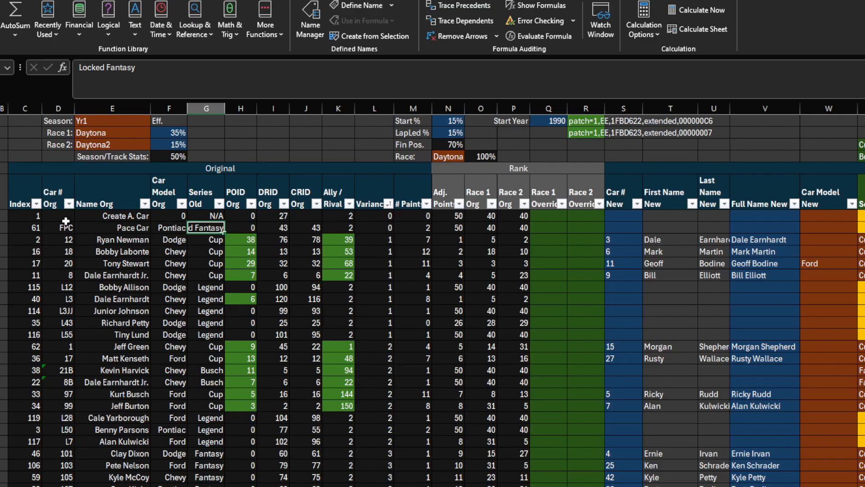
pyautogui.moveTo(66, 220); pyautogui.dragTo(186, 223)
pyautogui.click(108, 226)
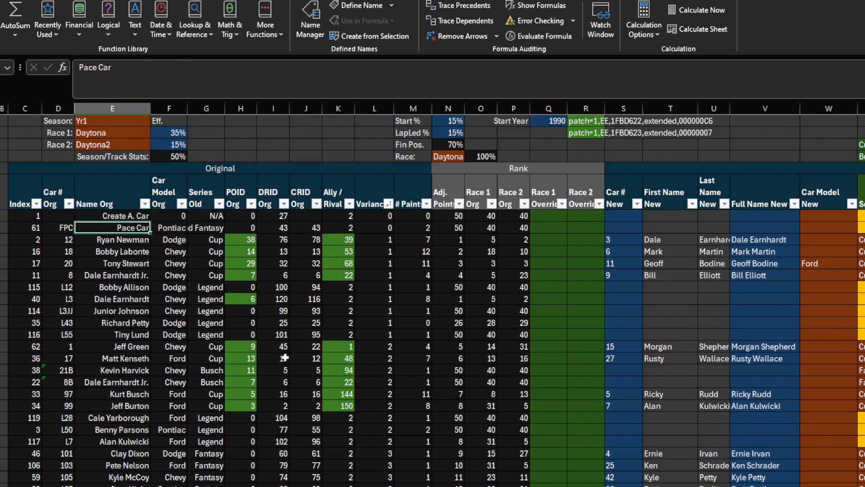
# Compare the old and new series of the Kevin Harvick 21B and Dale Earnhardt Jr. 8B rows with the original Fantasy drivers.
pyautogui.moveTo(861, 369); pyautogui.dragTo(861, 382)
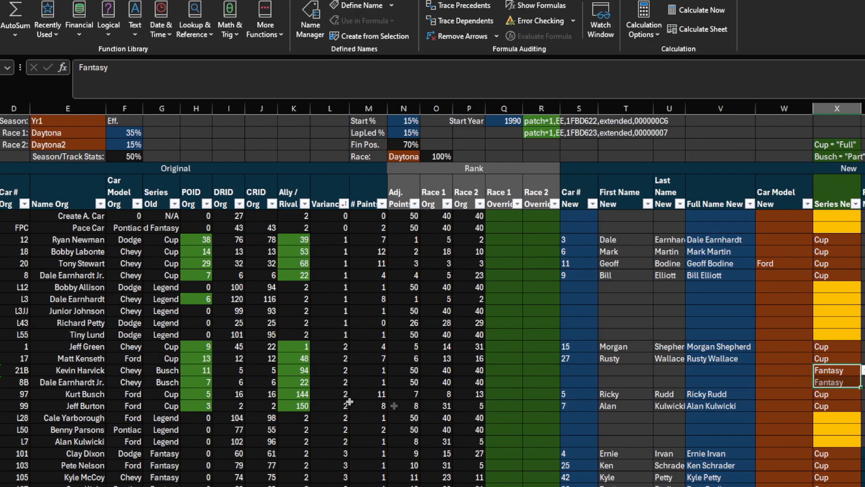
pyautogui.moveTo(160, 370); pyautogui.dragTo(163, 382)
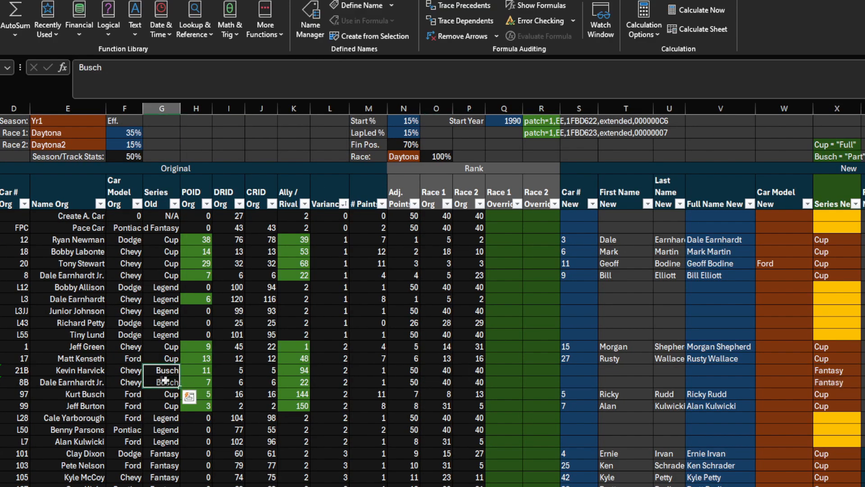
pyautogui.moveTo(837, 372); pyautogui.dragTo(828, 382)
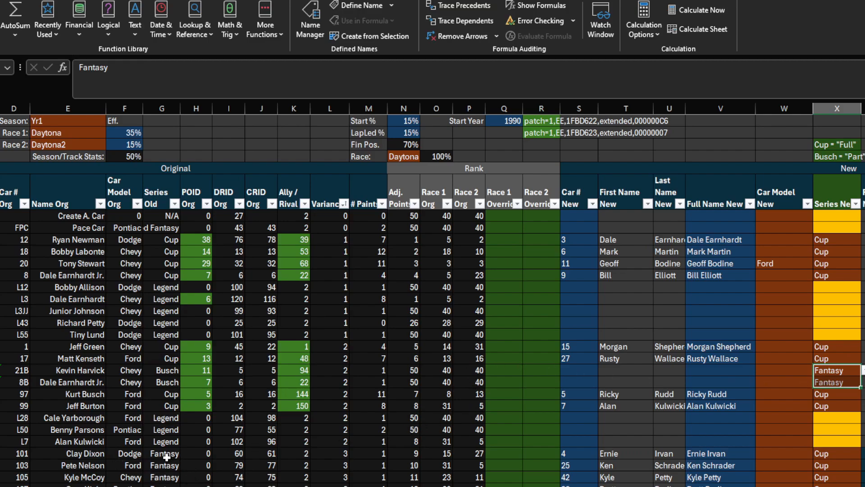
pyautogui.moveTo(166, 454); pyautogui.dragTo(164, 485)
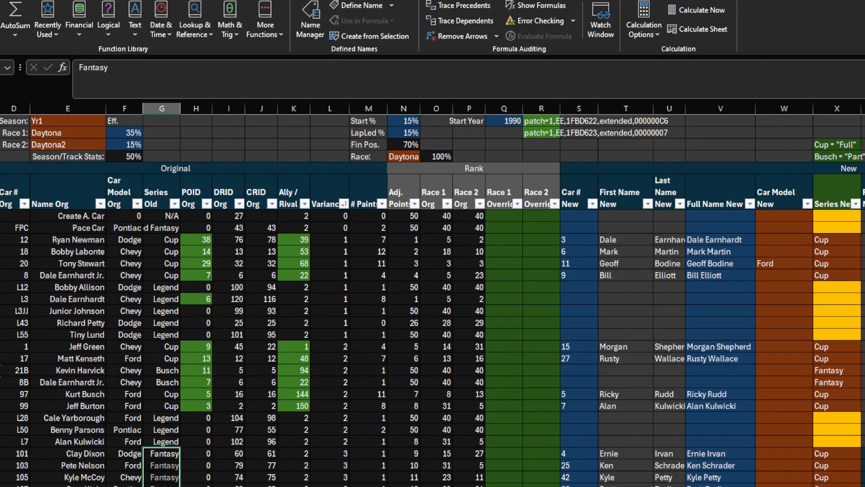
pyautogui.moveTo(166, 370); pyautogui.dragTo(168, 382)
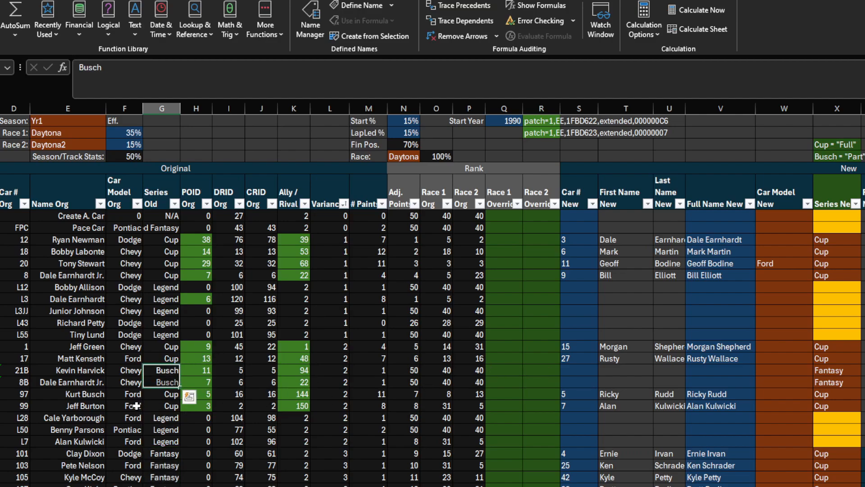
pyautogui.click(42, 382)
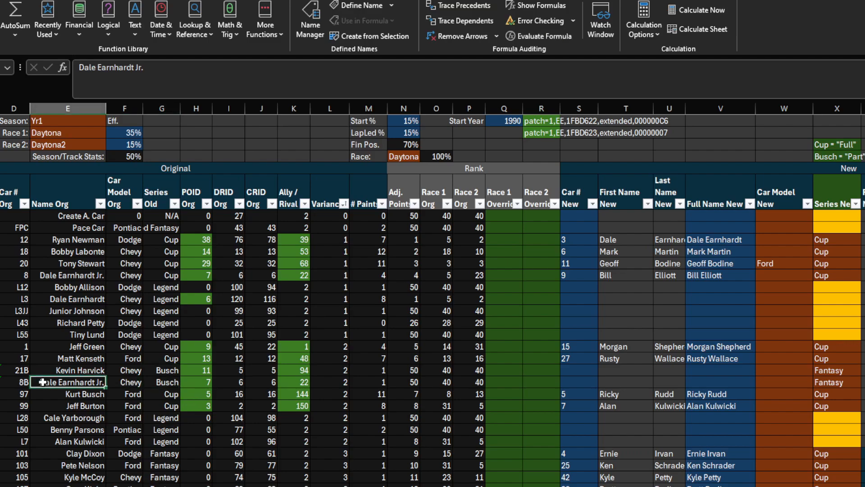
pyautogui.moveTo(23, 370); pyautogui.dragTo(68, 370)
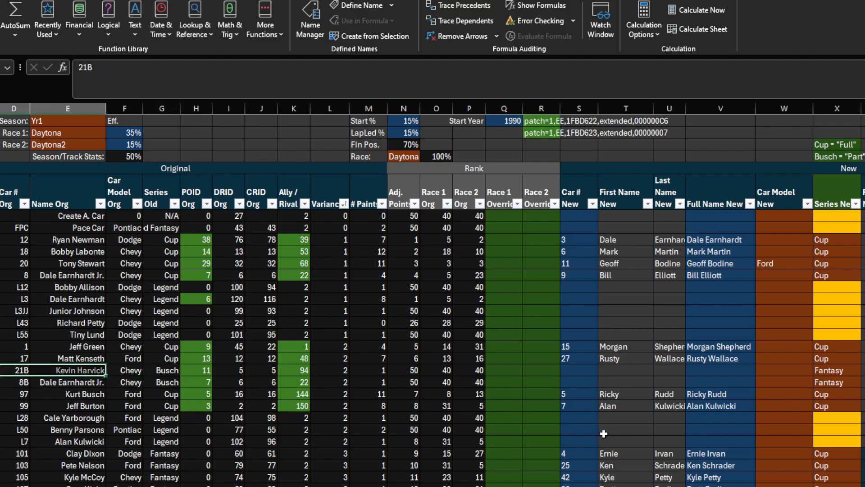
# Find the other original Busch drivers further down the roster and check the car number and name of Tina Gordon's 22B.
pyautogui.scroll(-2, 63, 327)
pyautogui.scroll(-20, 266, 446)
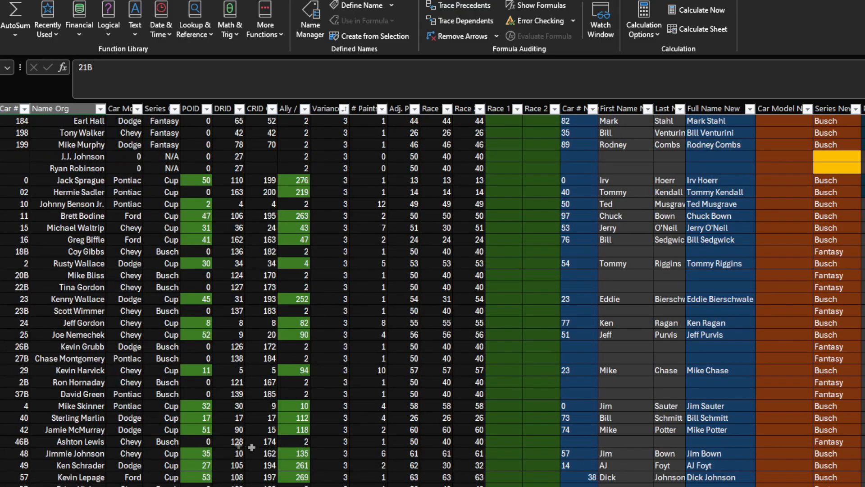
pyautogui.moveTo(27, 287); pyautogui.dragTo(67, 287)
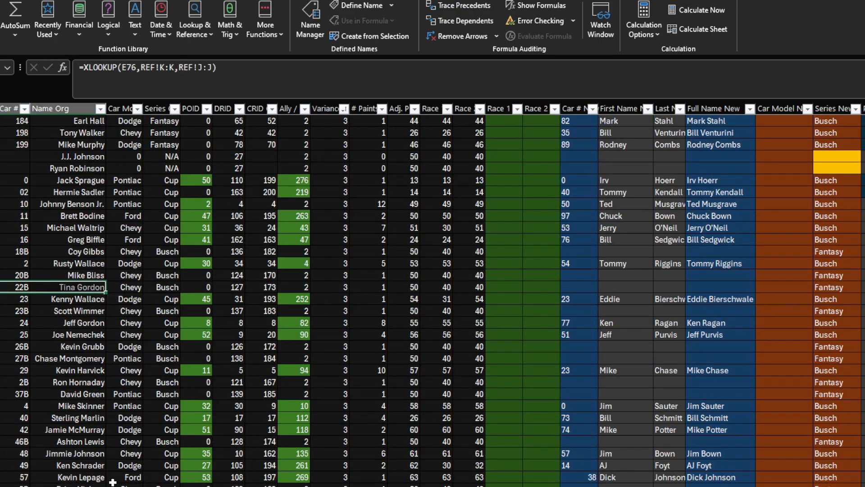
pyautogui.scroll(2, 113, 481)
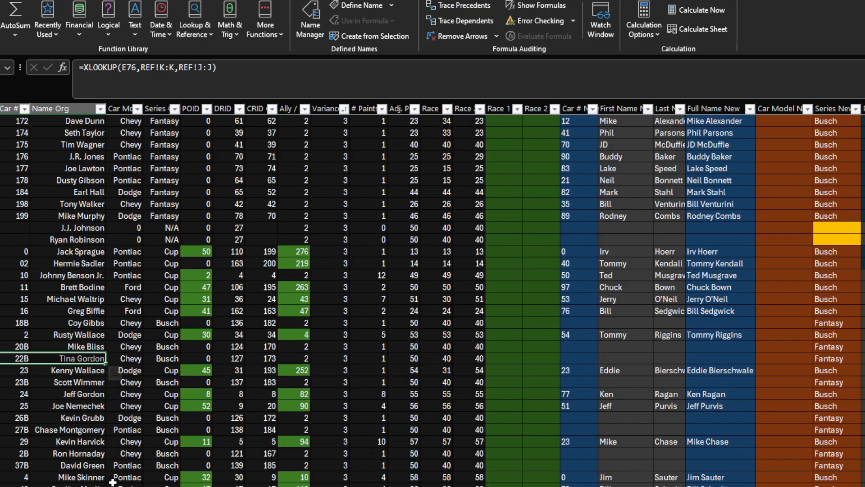
# Switch to File Explorer, inspect the texture files in the 22B team folder, and go back to the Teams folder.
pyautogui.click(151, 485)
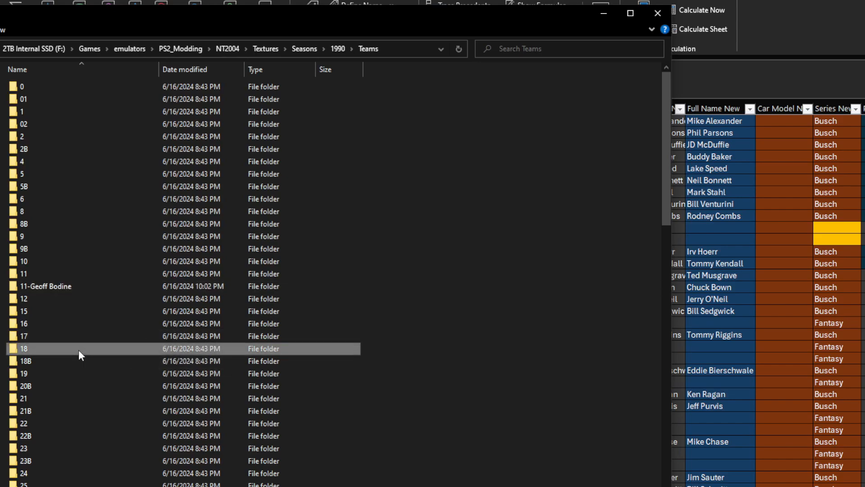
pyautogui.press('Down')
pyautogui.press('Down')
pyautogui.press('Down')
pyautogui.press('Down')
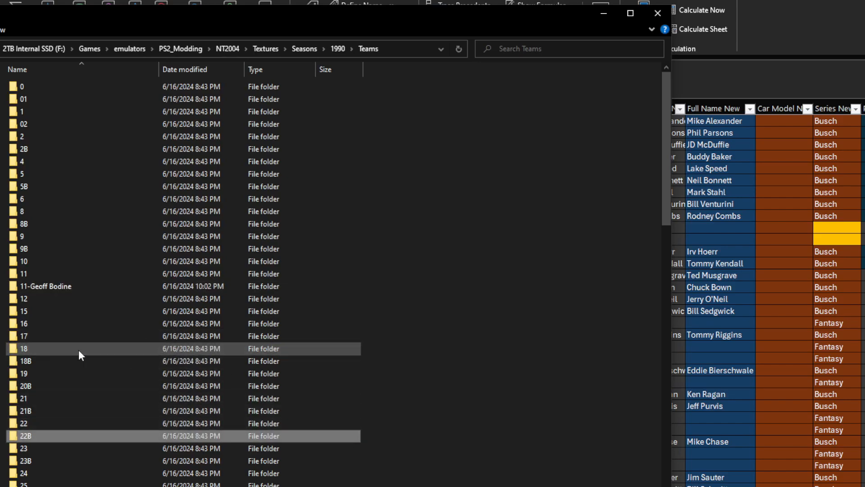
pyautogui.press('Return')
pyautogui.click(166, 131)
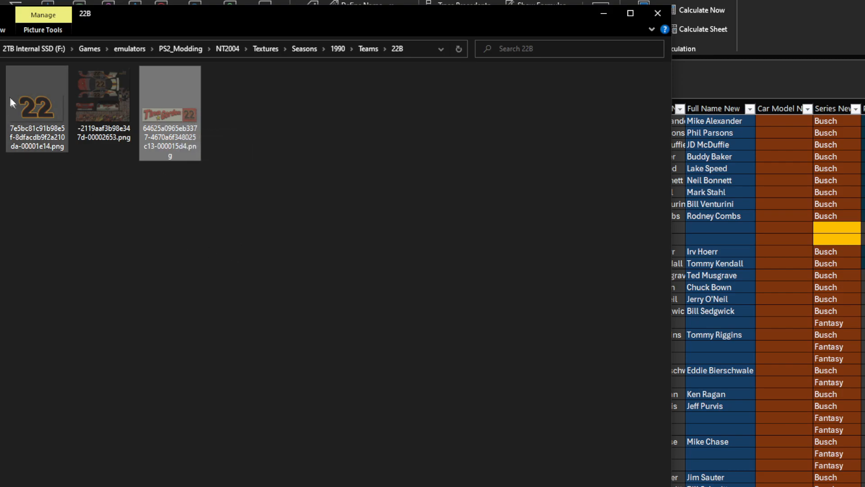
pyautogui.press('BackSpace')
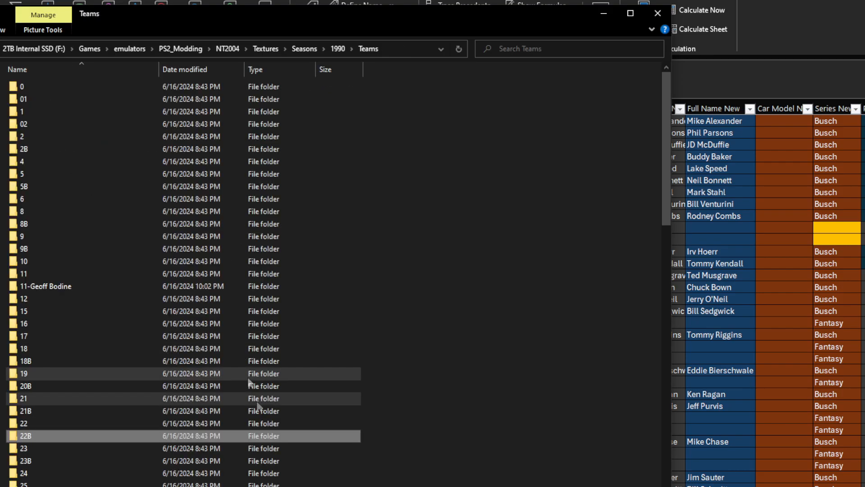
# Inspect the textures in the 21B and 23B team folders, returning to the Teams folder after each.
pyautogui.click(48, 411)
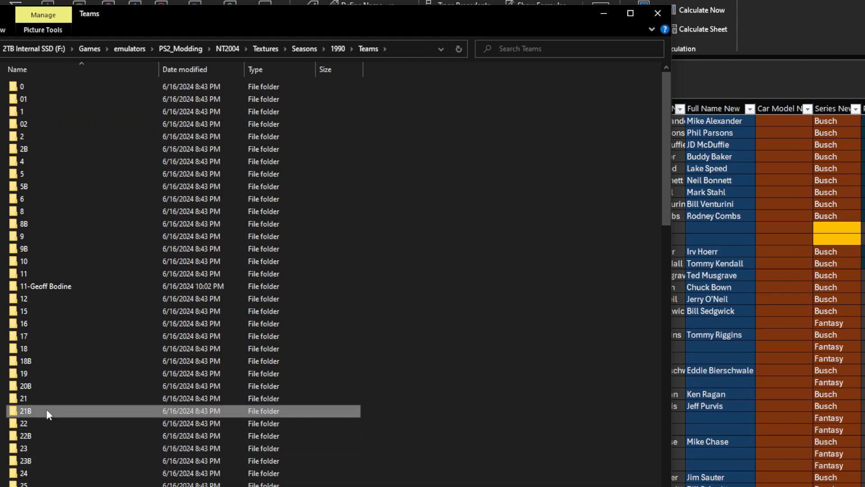
pyautogui.doubleClick(47, 409)
pyautogui.click(107, 102)
pyautogui.press('BackSpace')
pyautogui.doubleClick(26, 458)
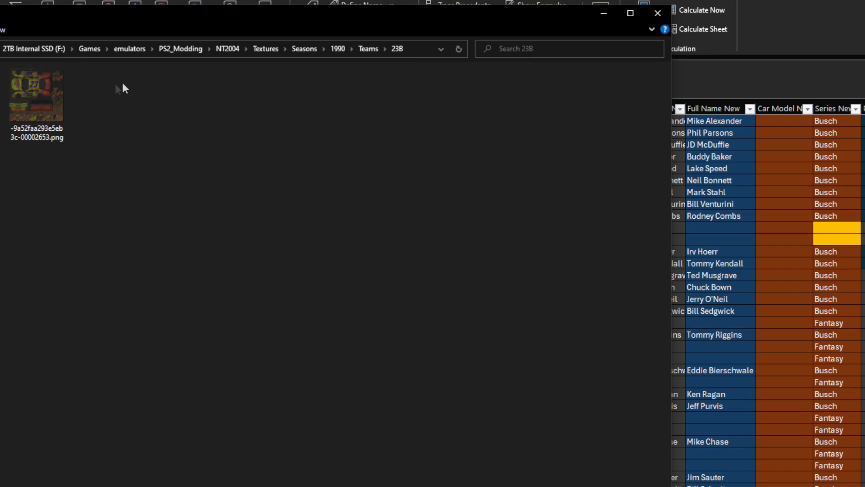
pyautogui.hotkey('alt', 'Left')
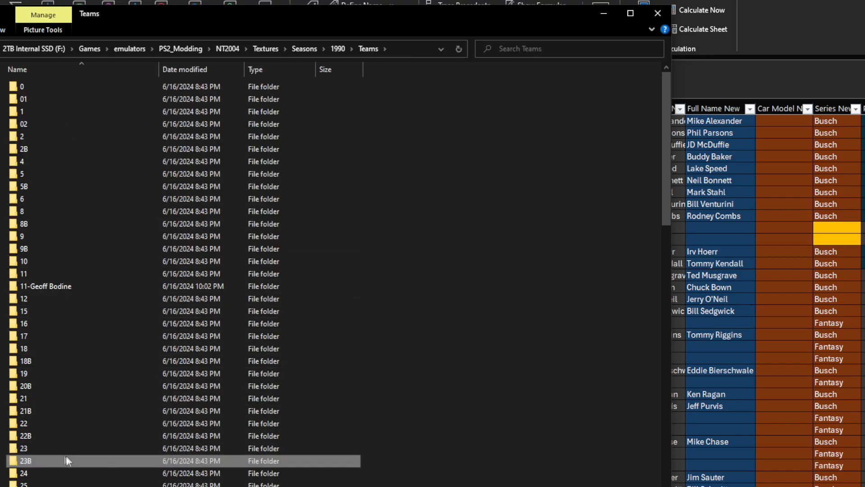
# Compare the textures in the 23 and 20B team folders, returning to the Teams folder after each.
pyautogui.doubleClick(50, 448)
pyautogui.click(363, 104)
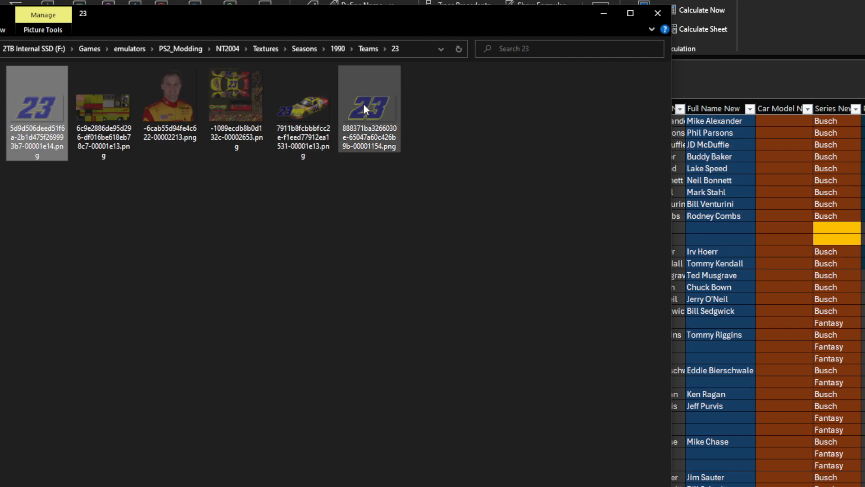
pyautogui.press('Home')
pyautogui.press('End')
pyautogui.hotkey('alt', 'Left')
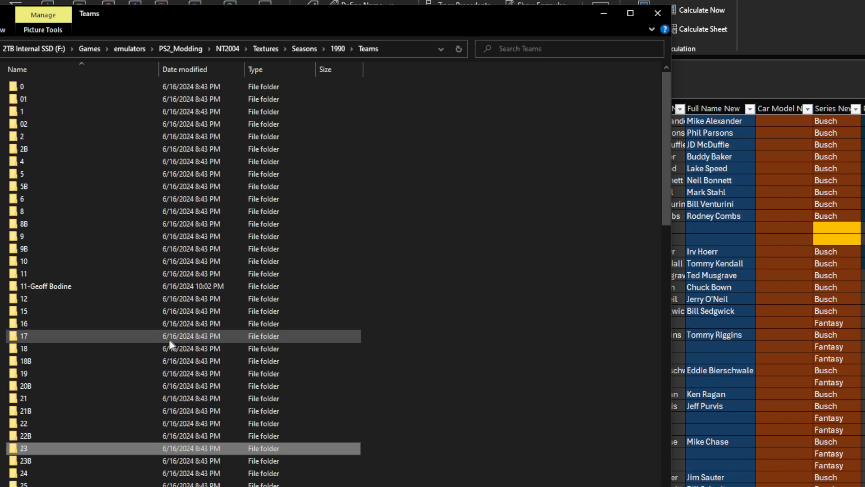
pyautogui.doubleClick(50, 386)
pyautogui.hotkey('alt', 'Left')
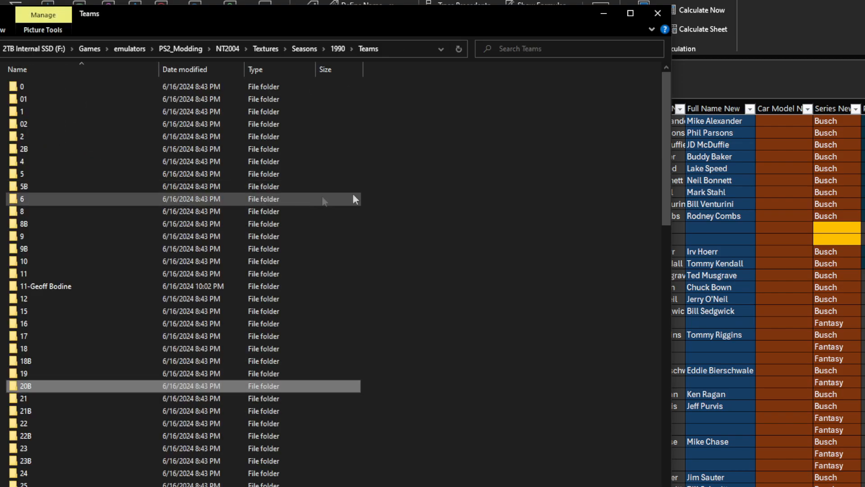
# Minimize File Explorer and review the new driver and series assignments across the Excel roster.
pyautogui.click(602, 13)
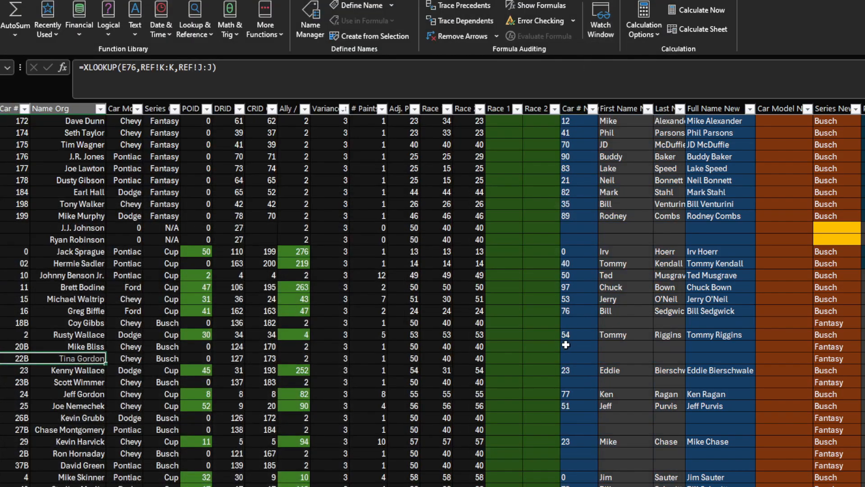
pyautogui.scroll(5, 497, 302)
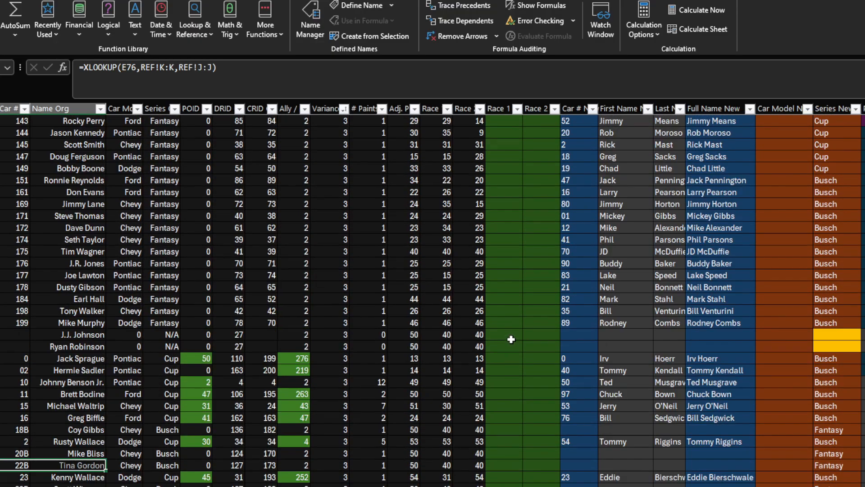
pyautogui.scroll(-7, 511, 382)
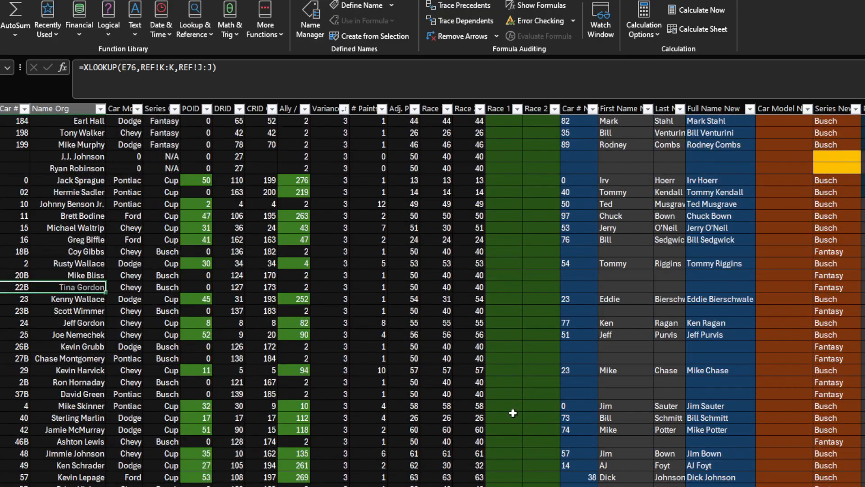
pyautogui.scroll(11, 512, 412)
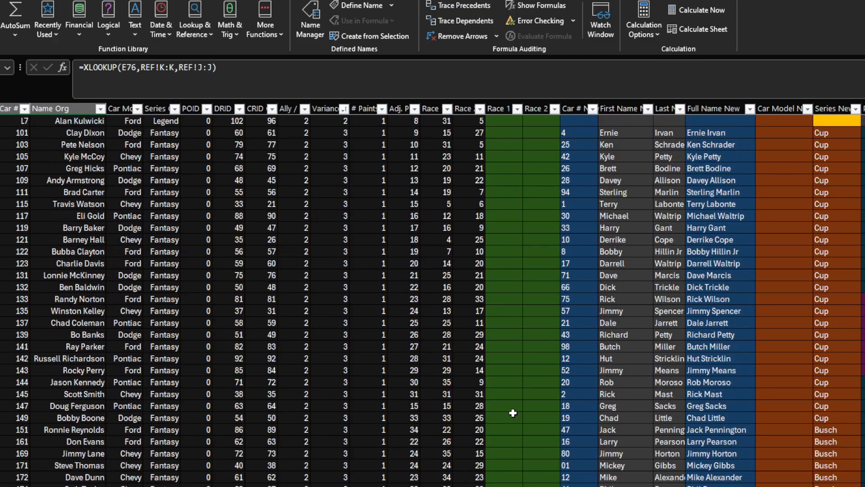
pyautogui.scroll(8, 513, 412)
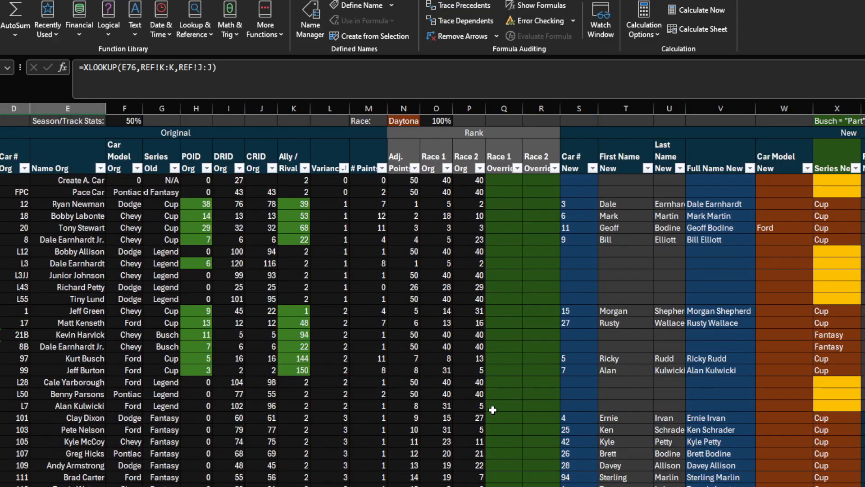
# Examine the groups of rows with variance 1, 2 and 3 in the roster, from Ryan Newman down through the Fantasy drivers.
pyautogui.scroll(-1, 493, 405)
pyautogui.moveTo(335, 132); pyautogui.dragTo(334, 170)
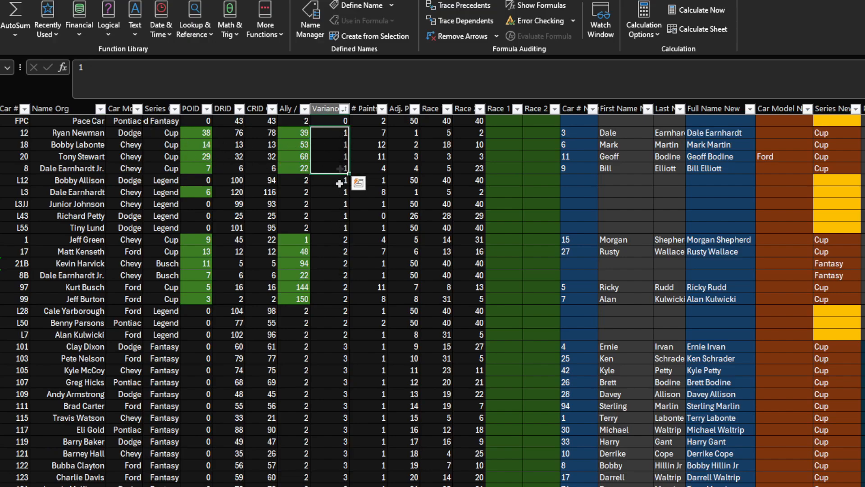
pyautogui.moveTo(331, 240); pyautogui.dragTo(329, 380)
pyautogui.scroll(-3, 330, 380)
pyautogui.click(152, 241)
pyautogui.moveTo(325, 240); pyautogui.dragTo(332, 399)
pyautogui.scroll(-5, 338, 351)
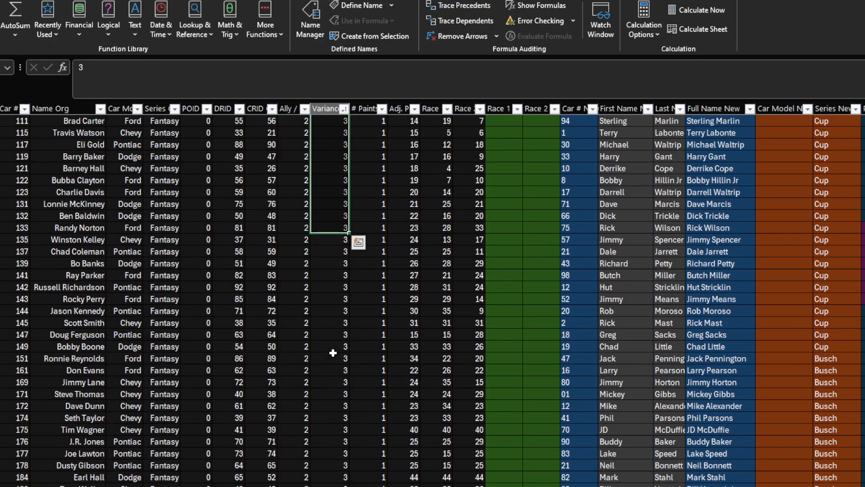
# Examine the variance 3 Fantasy rows in the roster and compare them with their new full names.
pyautogui.moveTo(168, 138); pyautogui.dragTo(179, 465)
pyautogui.moveTo(332, 275); pyautogui.dragTo(339, 474)
pyautogui.scroll(4, 339, 474)
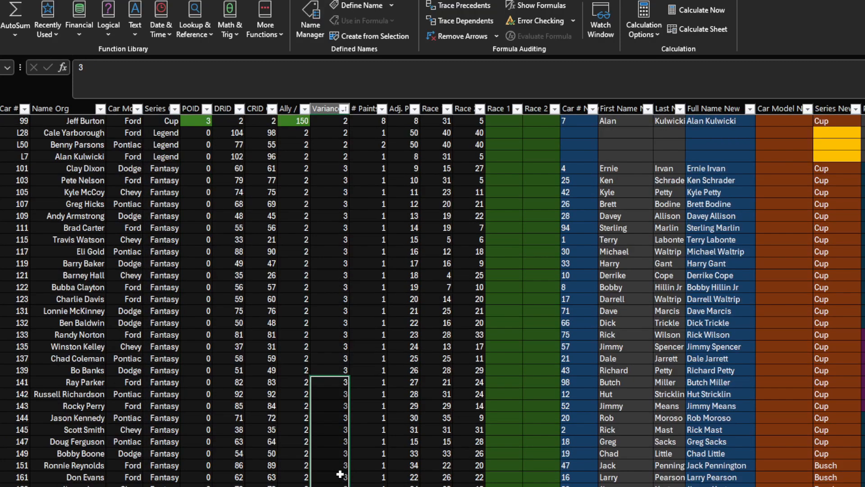
pyautogui.scroll(-3, 616, 371)
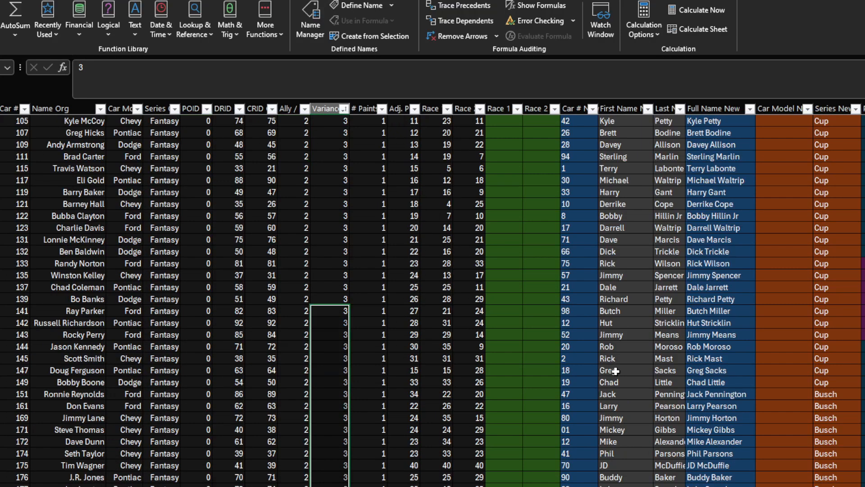
pyautogui.moveTo(335, 127); pyautogui.dragTo(333, 482)
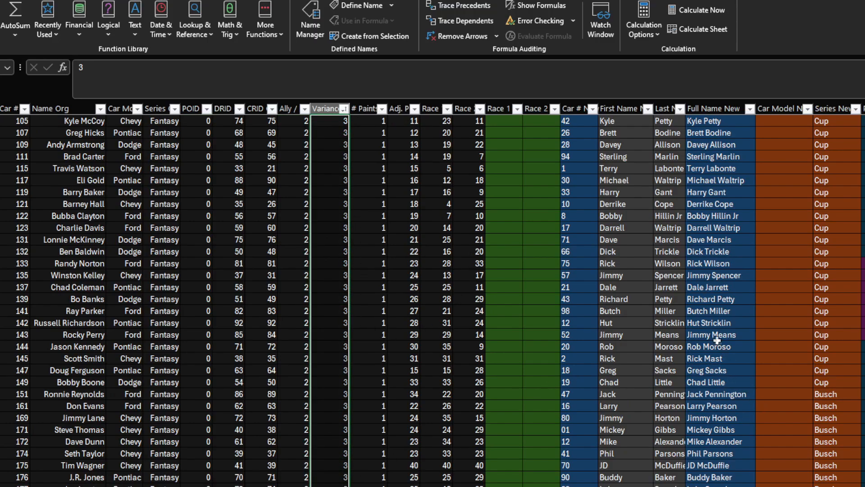
pyautogui.moveTo(719, 216); pyautogui.dragTo(720, 482)
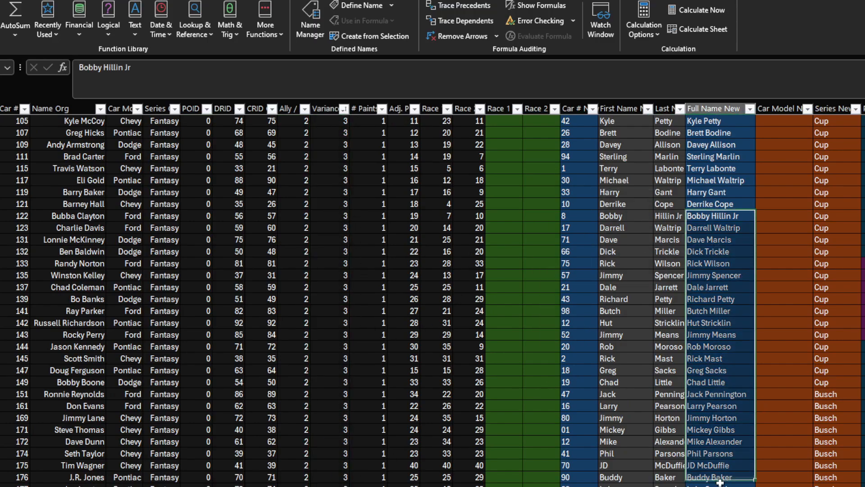
pyautogui.click(780, 326)
pyautogui.scroll(7, 789, 368)
pyautogui.scroll(4, 778, 394)
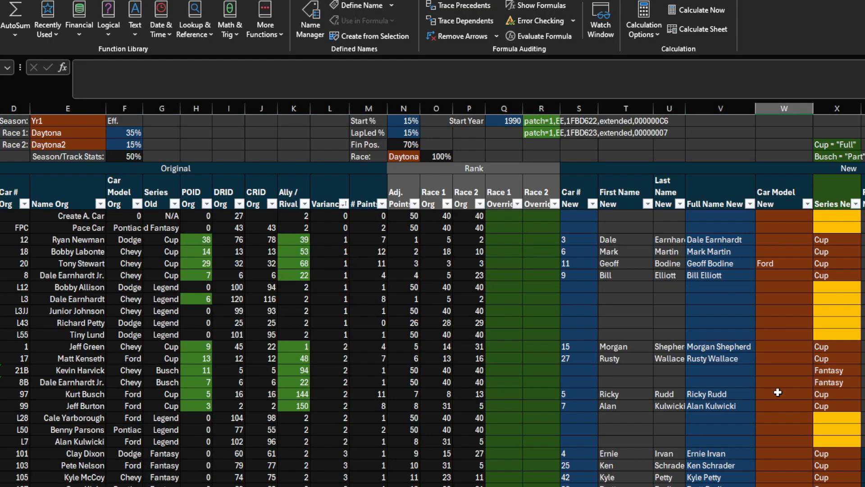
# Review the new series assignments from the first Cup row down to the Busch rows beside the Fantasy drivers.
pyautogui.scroll(-3, 769, 366)
pyautogui.click(838, 169)
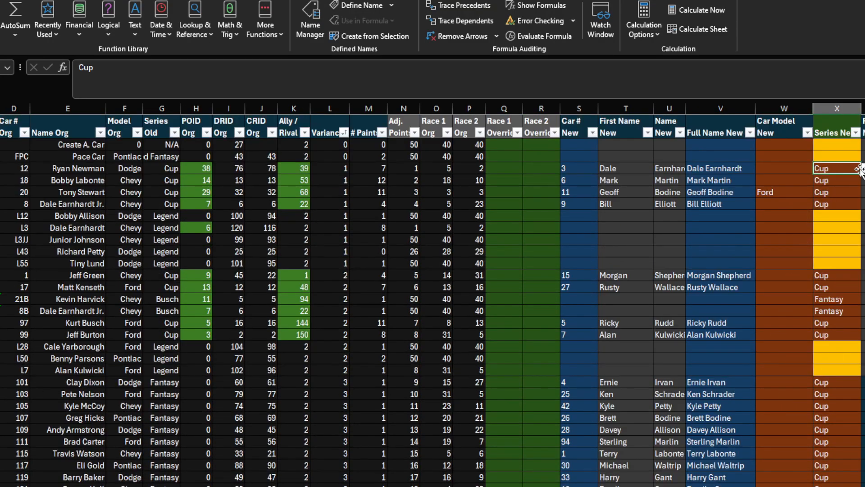
pyautogui.scroll(-10, 834, 299)
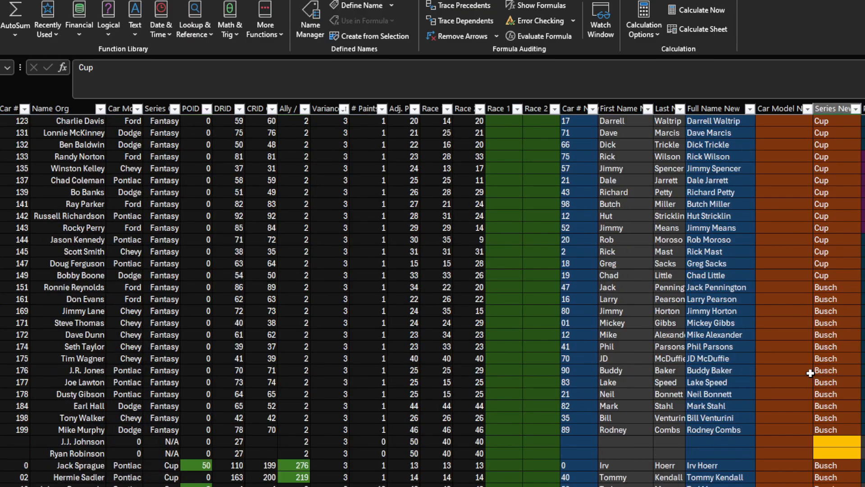
pyautogui.moveTo(835, 284); pyautogui.dragTo(838, 422)
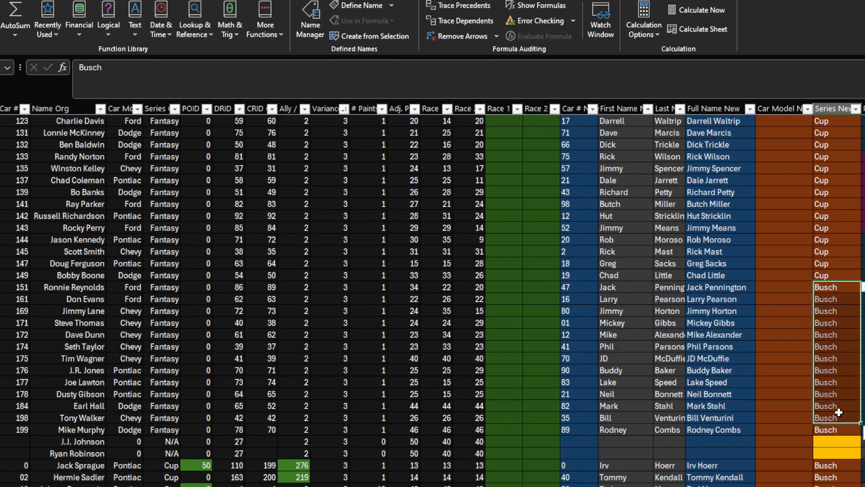
# Check the Fantasy entries in the new series column for cars 21B and 8B against the rest of the roster.
pyautogui.scroll(6, 839, 412)
pyautogui.scroll(5, 839, 412)
pyautogui.moveTo(841, 311); pyautogui.dragTo(841, 296)
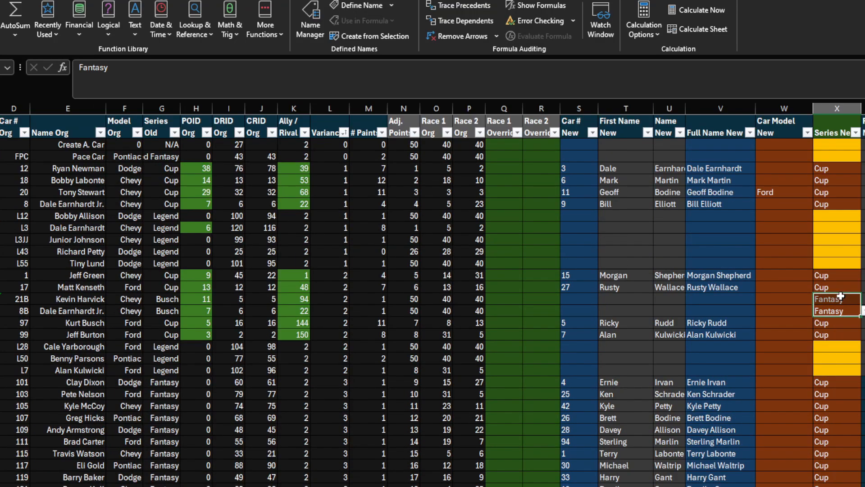
pyautogui.scroll(-13, 839, 454)
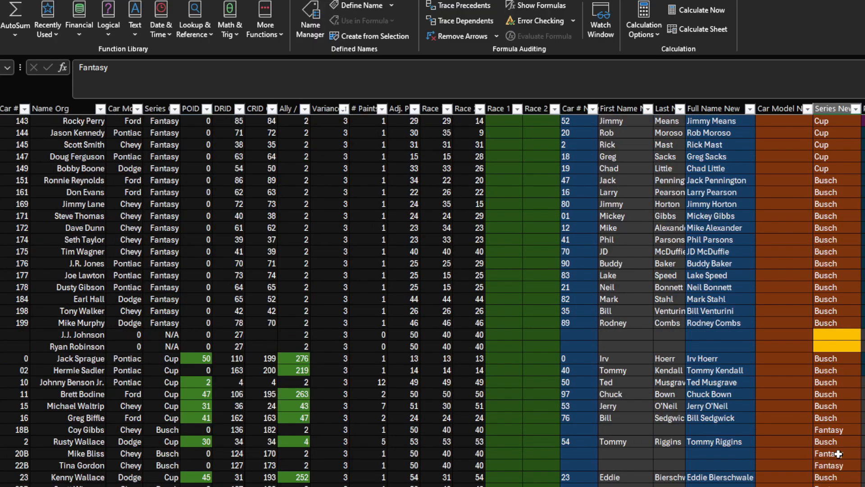
pyautogui.scroll(11, 838, 453)
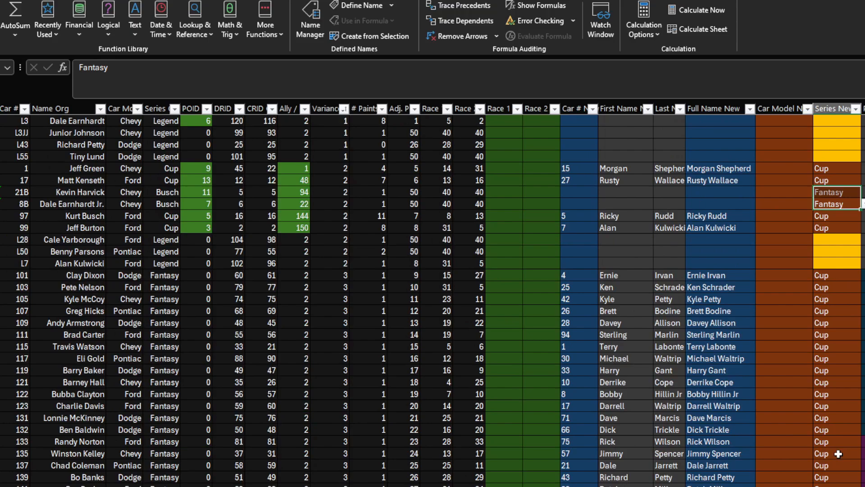
pyautogui.scroll(5, 829, 430)
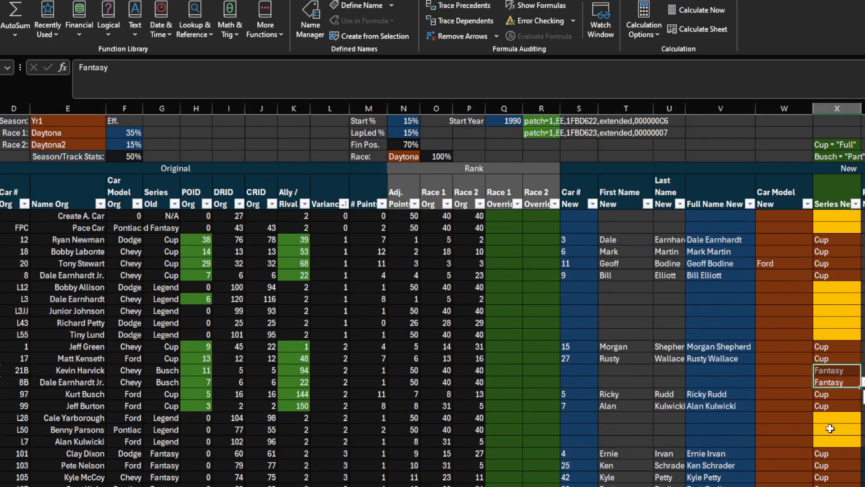
pyautogui.scroll(-2, 830, 429)
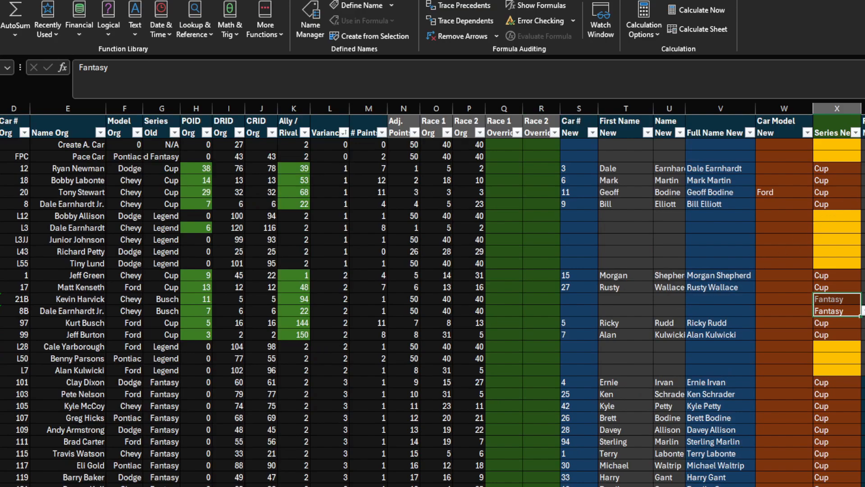
# Compare the original POID values of the variance 1 and 2 rows with the column following the new series.
pyautogui.moveTo(863, 169); pyautogui.dragTo(864, 204)
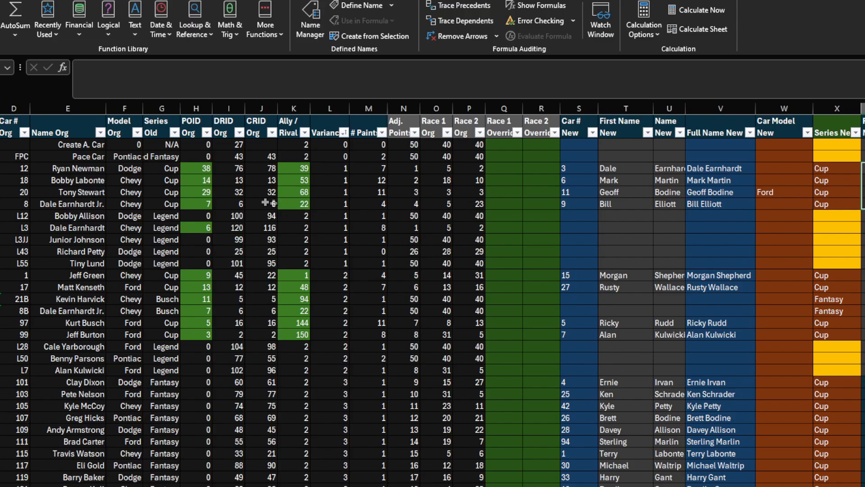
pyautogui.moveTo(198, 169); pyautogui.dragTo(200, 201)
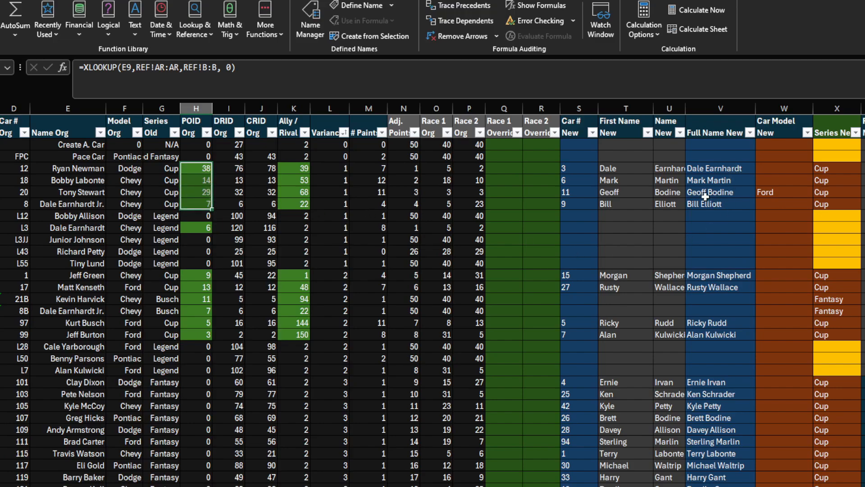
pyautogui.moveTo(193, 275); pyautogui.dragTo(193, 336)
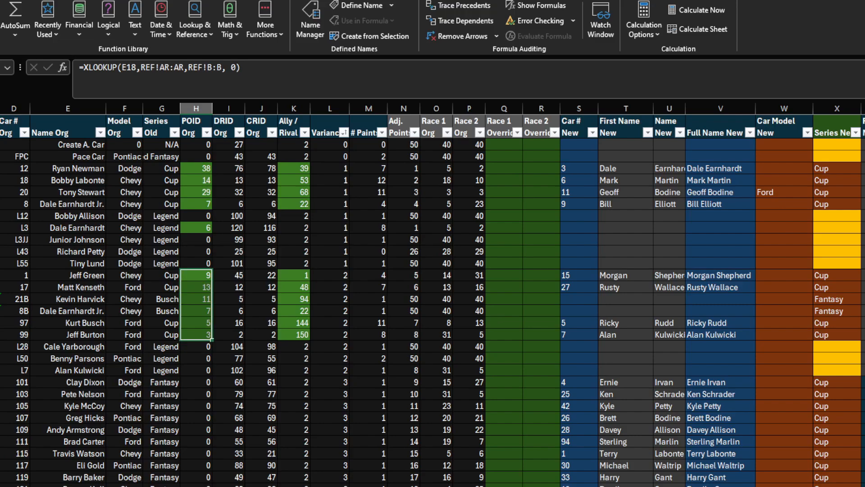
pyautogui.moveTo(201, 283); pyautogui.dragTo(201, 291)
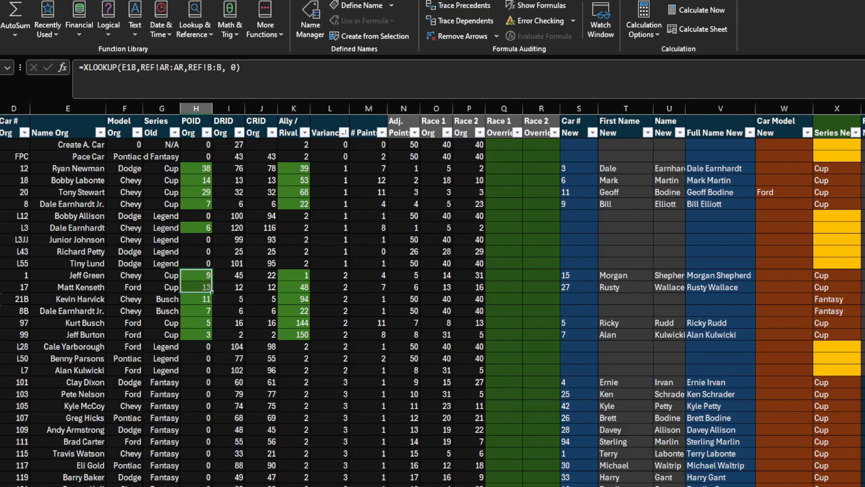
pyautogui.moveTo(864, 275); pyautogui.dragTo(864, 288)
pyautogui.moveTo(863, 168); pyautogui.dragTo(863, 180)
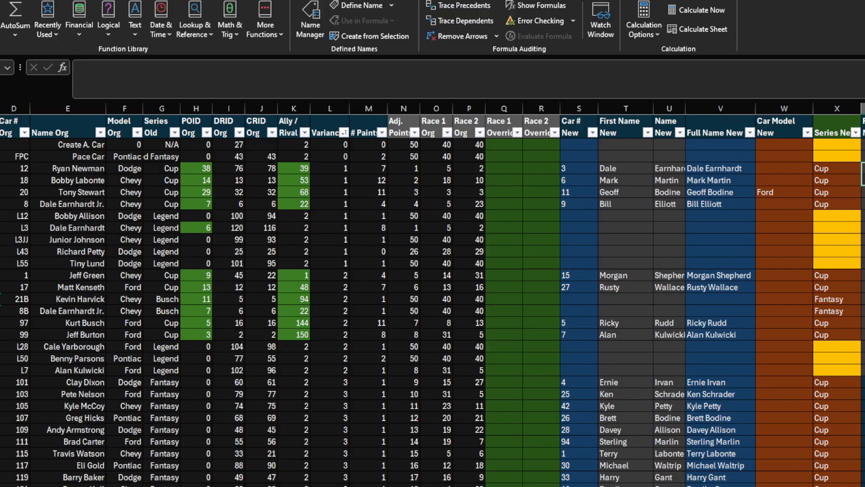
# Examine the original series and POID values of the Fantasy rows from car 101 down, plus the entry following car 101's new series.
pyautogui.scroll(-5, 255, 275)
pyautogui.moveTo(165, 204); pyautogui.dragTo(170, 399)
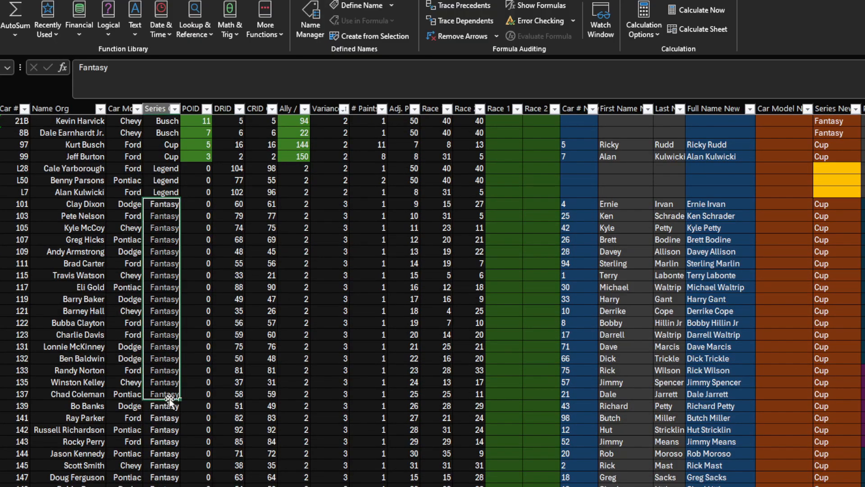
pyautogui.moveTo(197, 205); pyautogui.dragTo(205, 358)
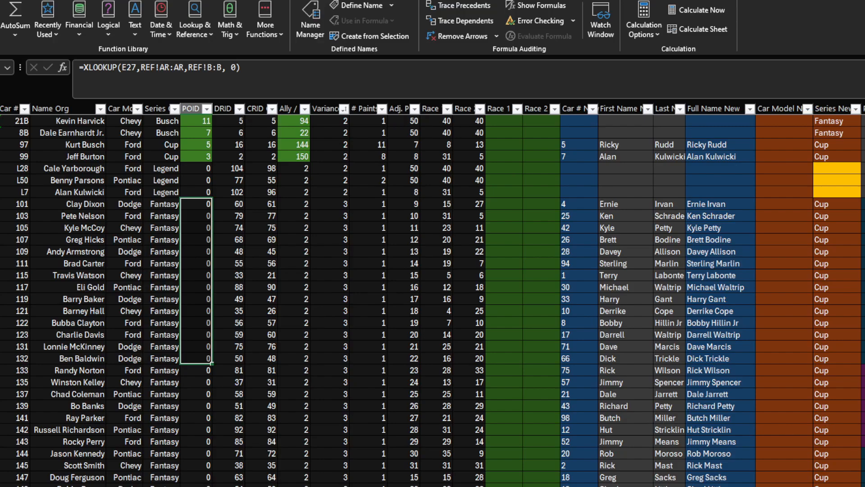
pyautogui.scroll(-1, 433, 298)
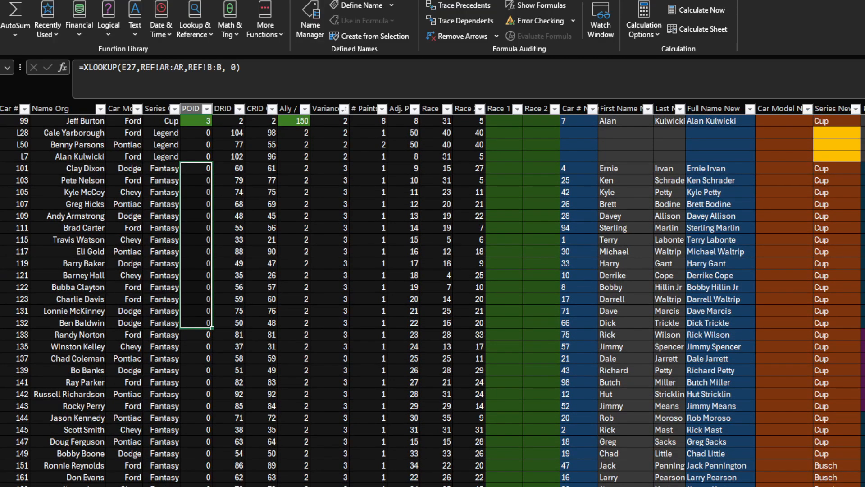
pyautogui.click(863, 168)
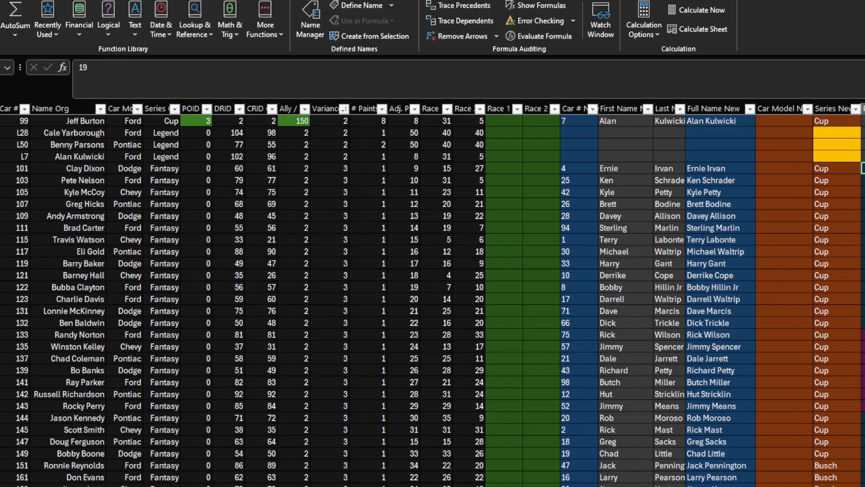
# Review the new full names from Ernie Irvan downward together with the values in the column following the new series.
pyautogui.moveTo(705, 168); pyautogui.dragTo(714, 453)
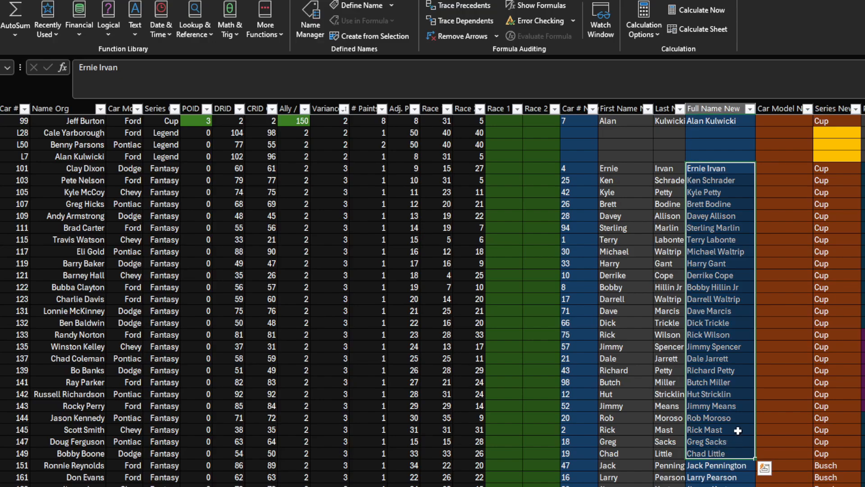
pyautogui.moveTo(729, 169); pyautogui.dragTo(725, 472)
pyautogui.moveTo(863, 168); pyautogui.dragTo(863, 481)
pyautogui.scroll(-6, 836, 297)
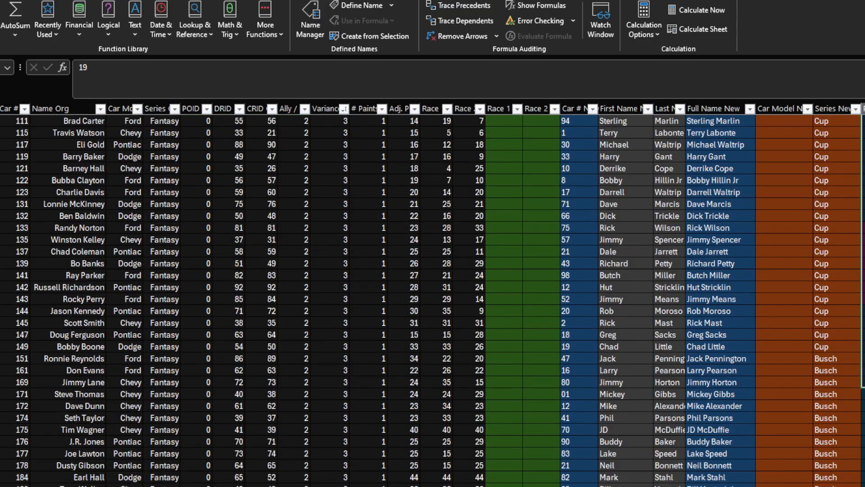
# Inspect the Busch assignments on the Fantasy rows through car 199 and compare them with the neighbouring roster rows.
pyautogui.moveTo(825, 239); pyautogui.dragTo(837, 381)
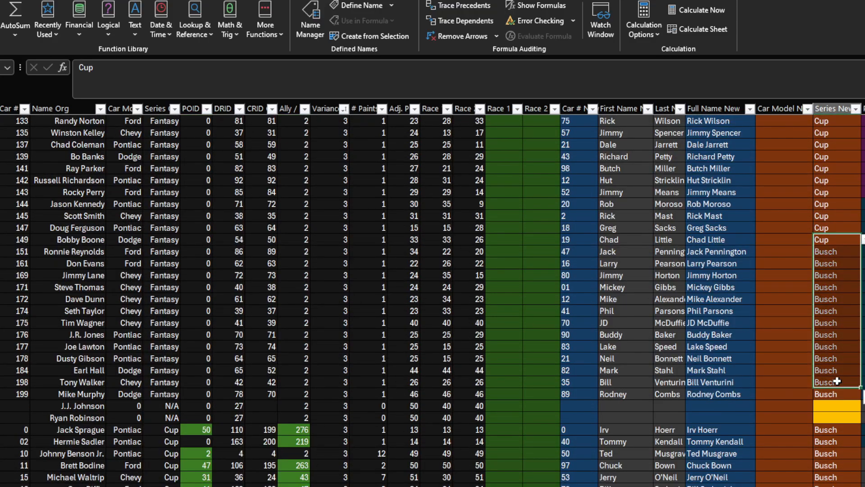
pyautogui.click(862, 394)
pyautogui.scroll(-3, 862, 394)
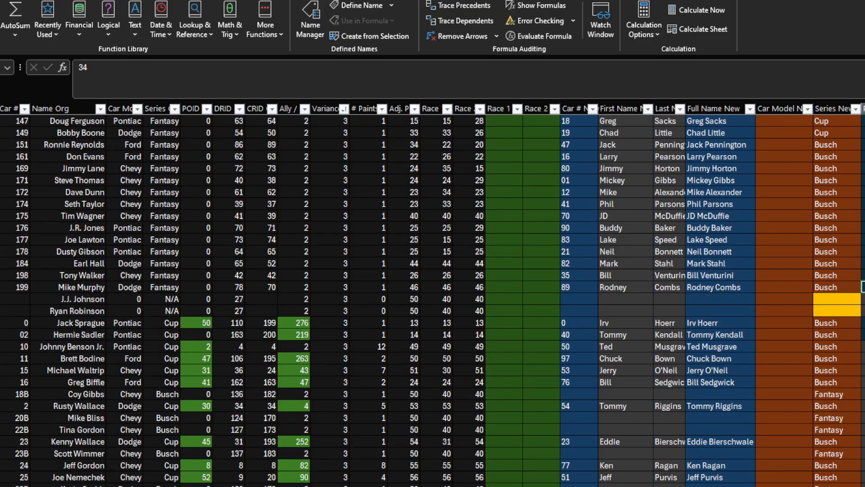
pyautogui.scroll(-2, 432, 297)
pyautogui.scroll(7, 433, 297)
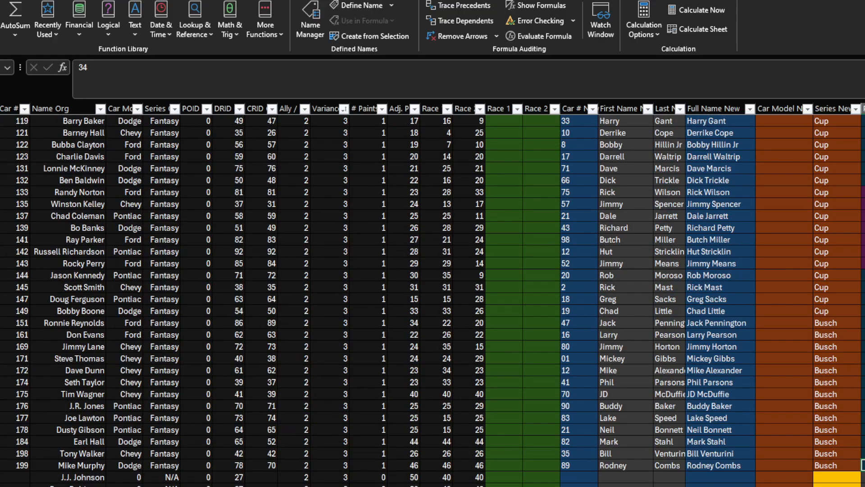
pyautogui.scroll(-9, 433, 298)
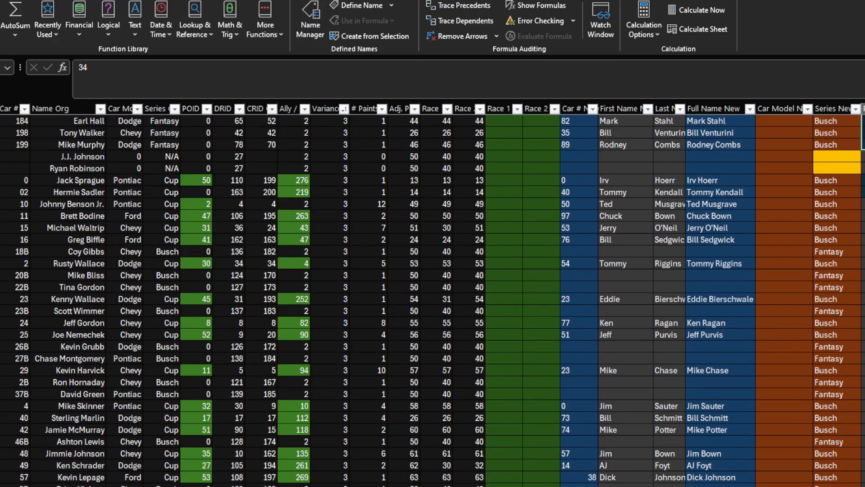
# Examine the original Cup and Busch rows below the Fantasy block, checking car 2's original series, new driver and adjacent ID value.
pyautogui.moveTo(863, 198); pyautogui.dragTo(862, 482)
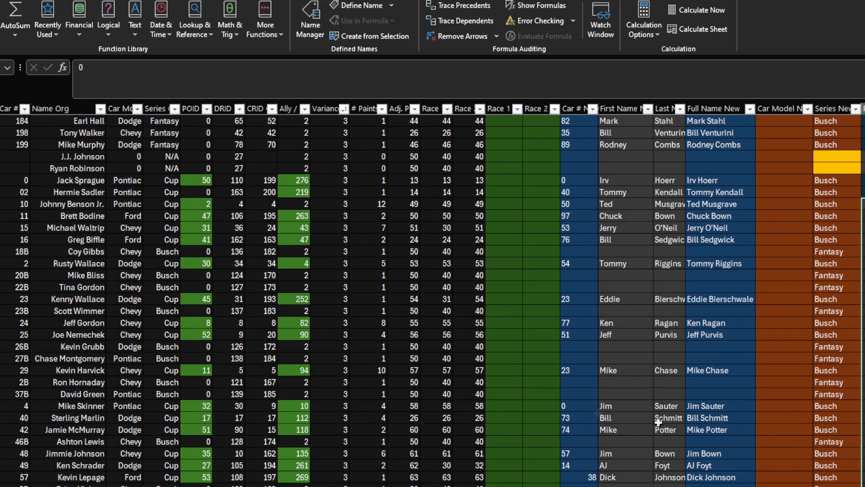
pyautogui.moveTo(167, 217); pyautogui.dragTo(164, 484)
pyautogui.click(166, 263)
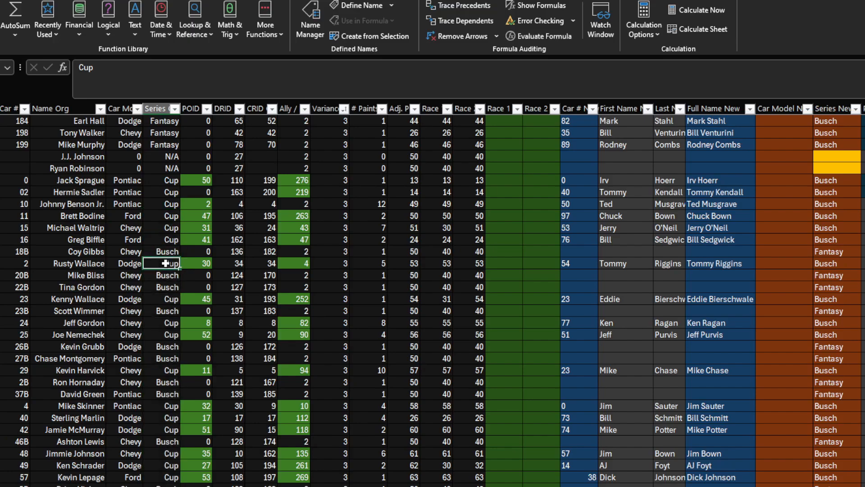
pyautogui.click(863, 263)
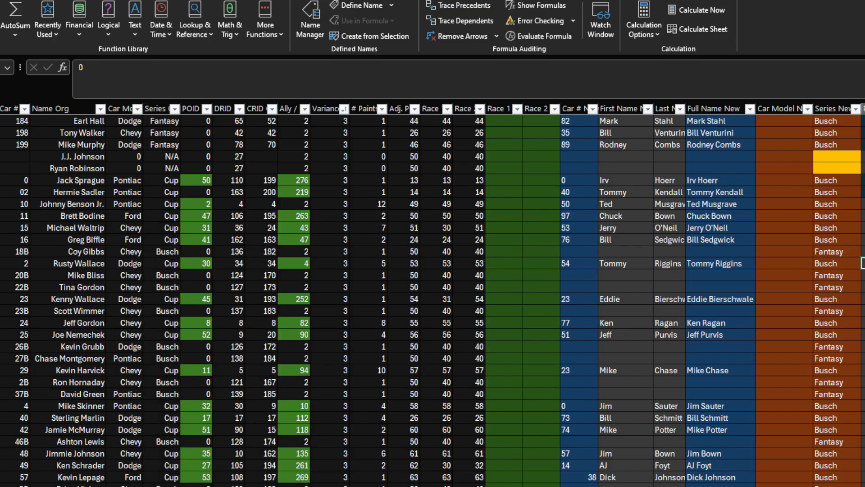
pyautogui.click(734, 266)
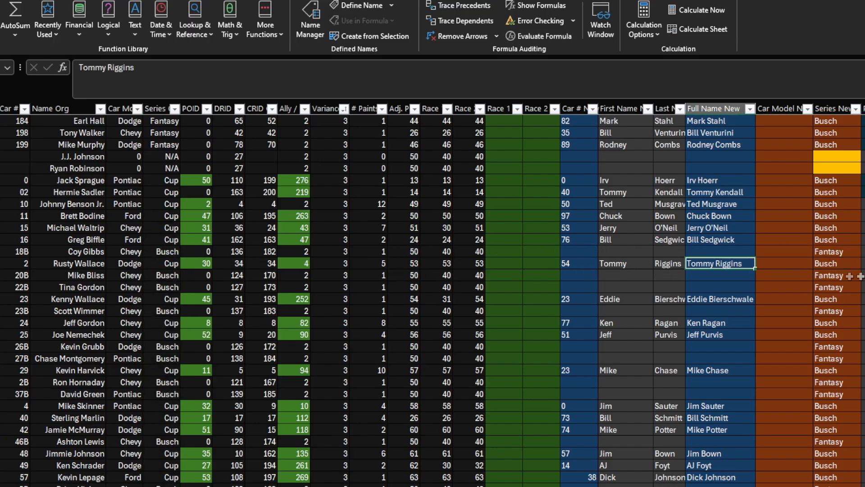
pyautogui.click(863, 263)
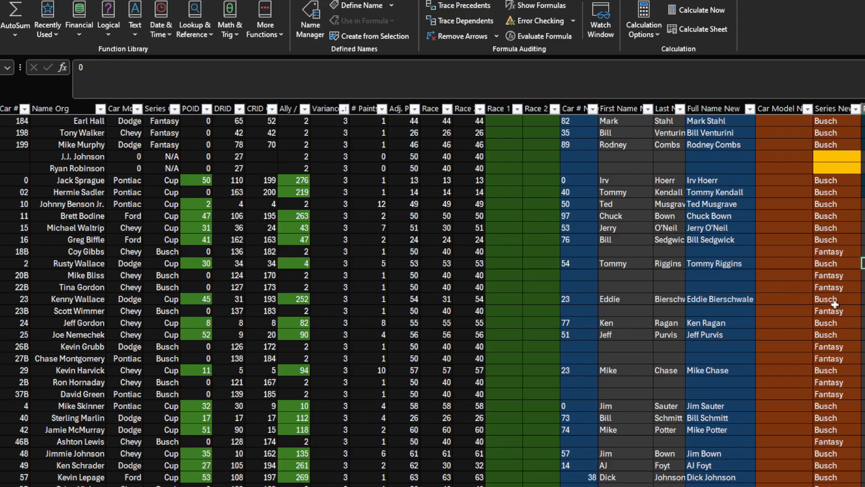
pyautogui.scroll(7, 863, 263)
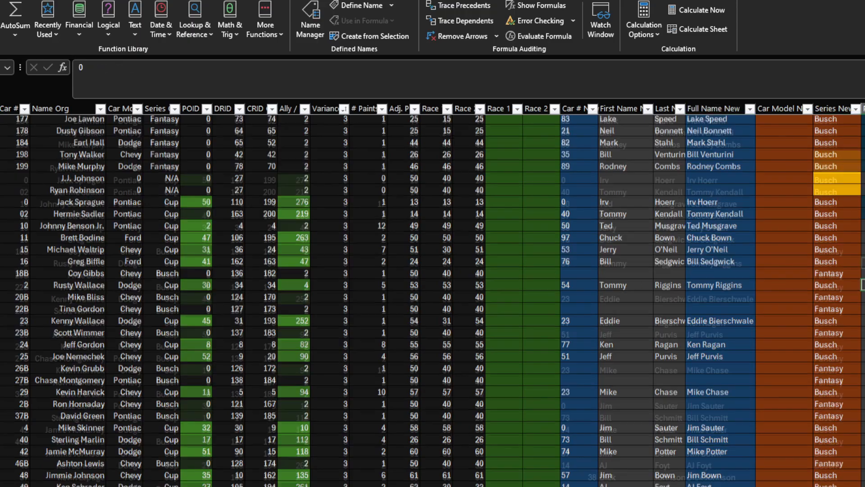
pyautogui.scroll(3, 862, 263)
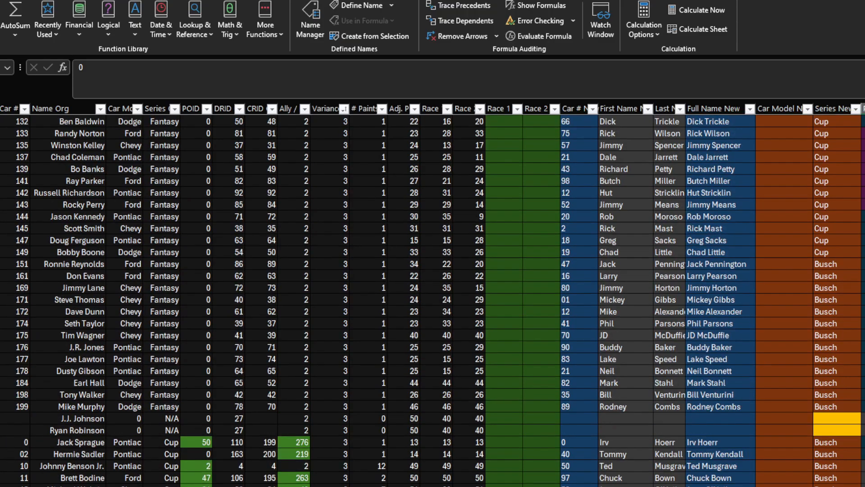
# Review the roster around the Fantasy block and examine the original POID values from car 11's Cup row downward.
pyautogui.scroll(5, 862, 263)
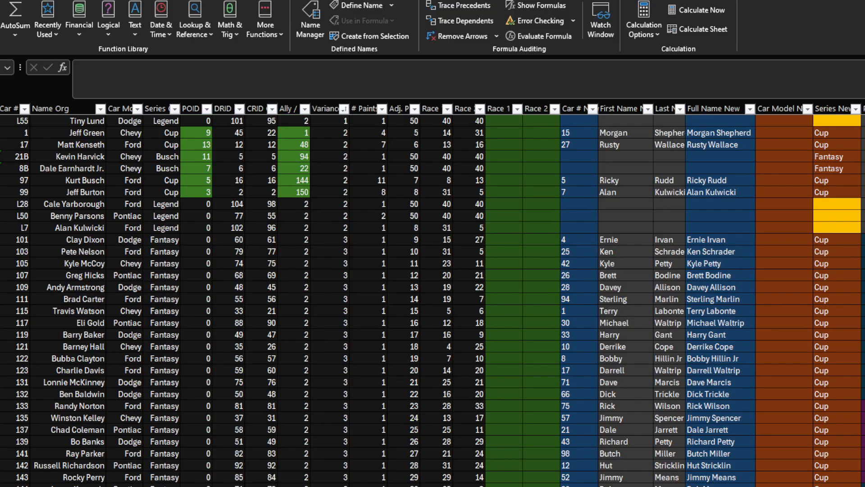
pyautogui.scroll(5, 863, 263)
pyautogui.scroll(-15, 483, 370)
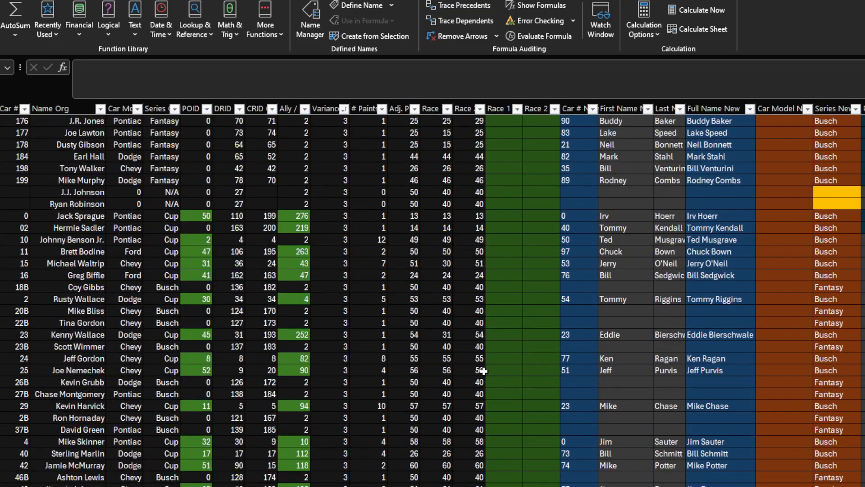
pyautogui.scroll(-3, 483, 371)
pyautogui.scroll(2, 496, 356)
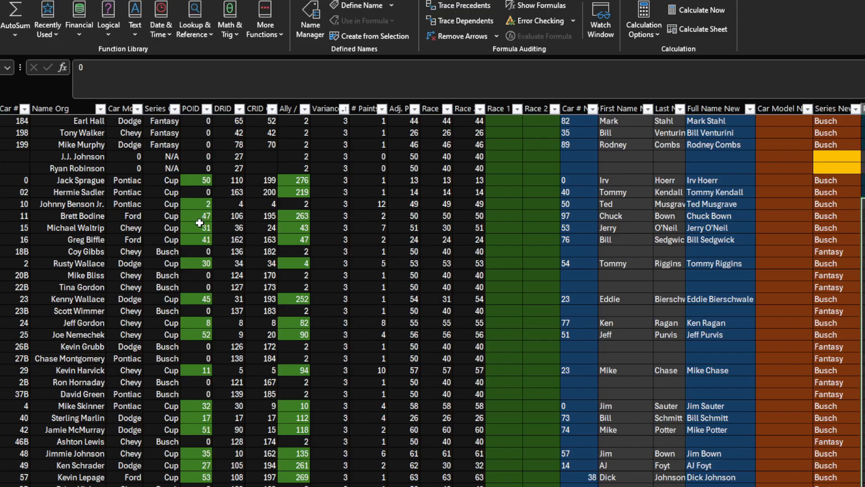
pyautogui.moveTo(199, 217); pyautogui.dragTo(200, 482)
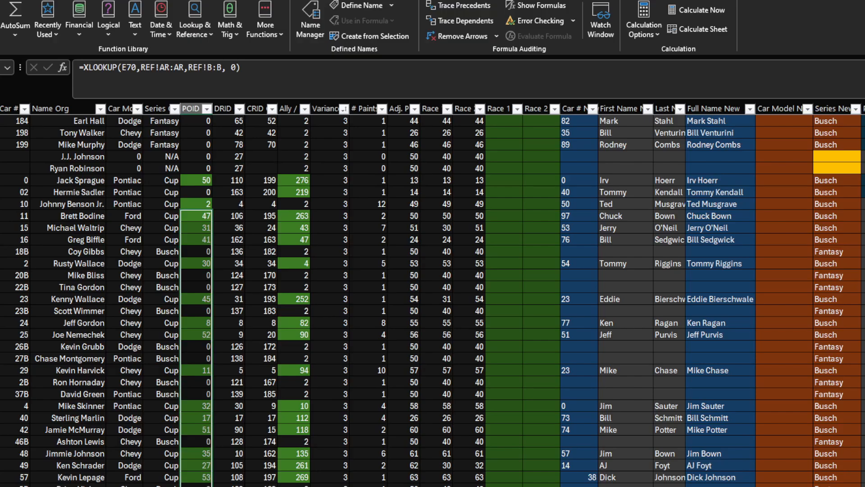
# Compare the values in the column following the new series on the Fantasy rows with those on the Cup and Busch rows below.
pyautogui.scroll(12, 258, 256)
pyautogui.scroll(4, 258, 255)
pyautogui.moveTo(863, 264); pyautogui.dragTo(863, 394)
pyautogui.scroll(-7, 863, 395)
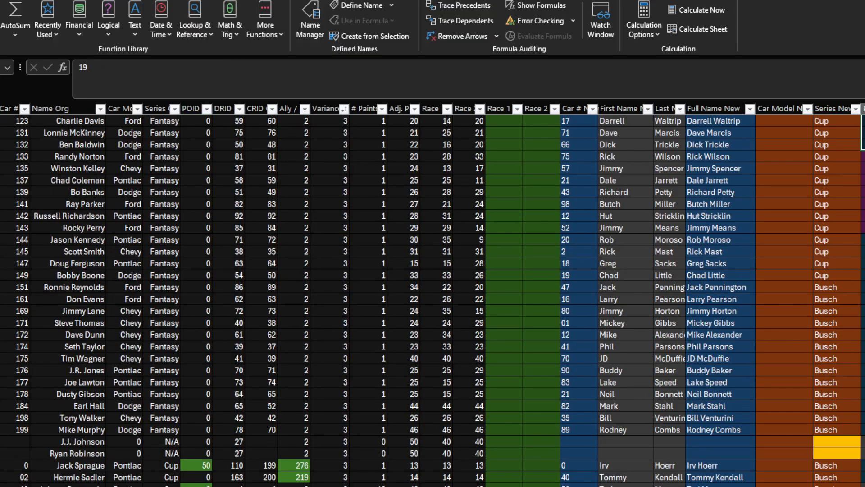
pyautogui.scroll(-7, 433, 297)
pyautogui.click(863, 252)
pyautogui.scroll(9, 863, 298)
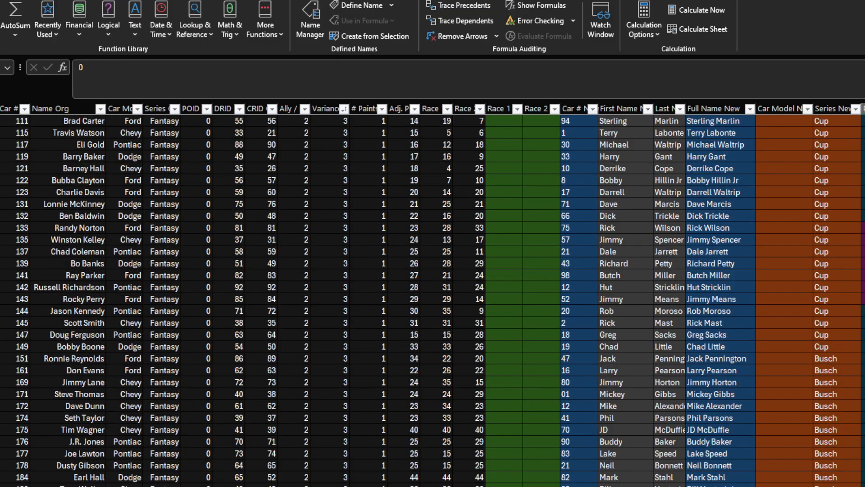
pyautogui.scroll(-10, 216, 315)
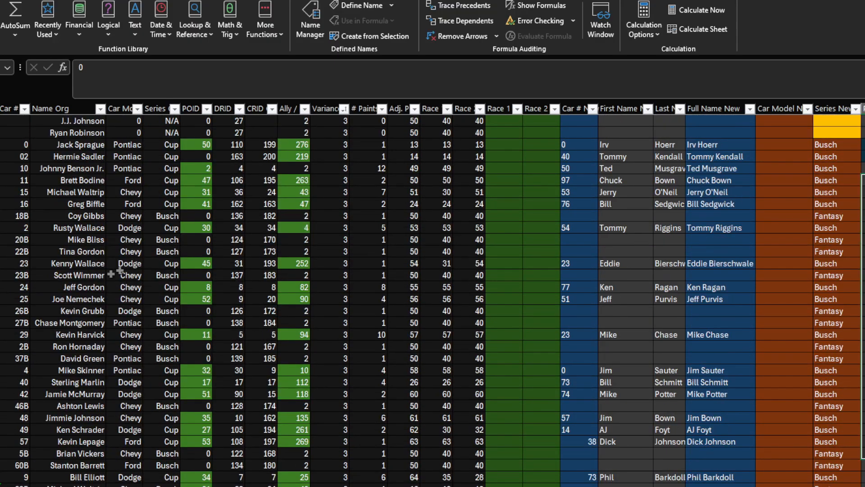
pyautogui.click(202, 287)
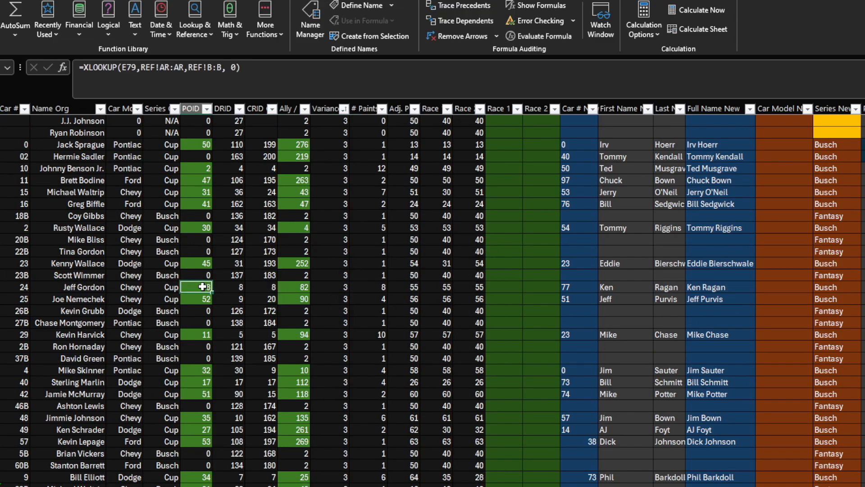
pyautogui.scroll(12, 834, 408)
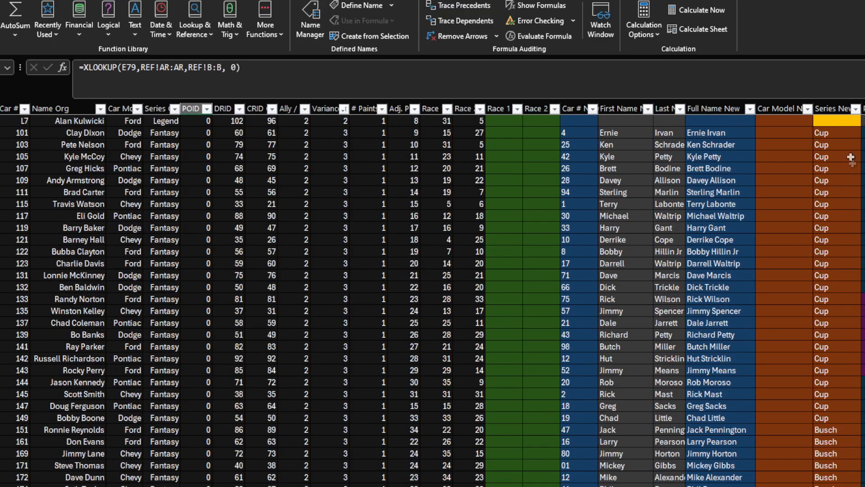
pyautogui.scroll(-3, 717, 360)
pyautogui.click(562, 358)
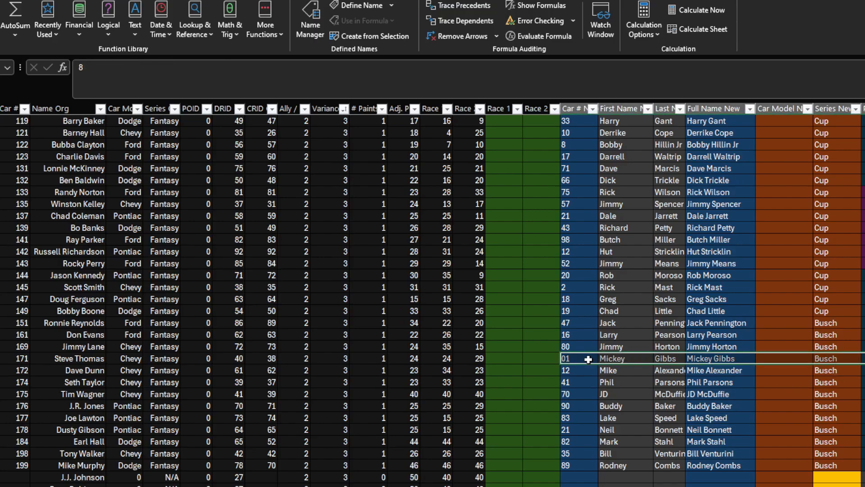
pyautogui.click(715, 358)
pyautogui.click(863, 358)
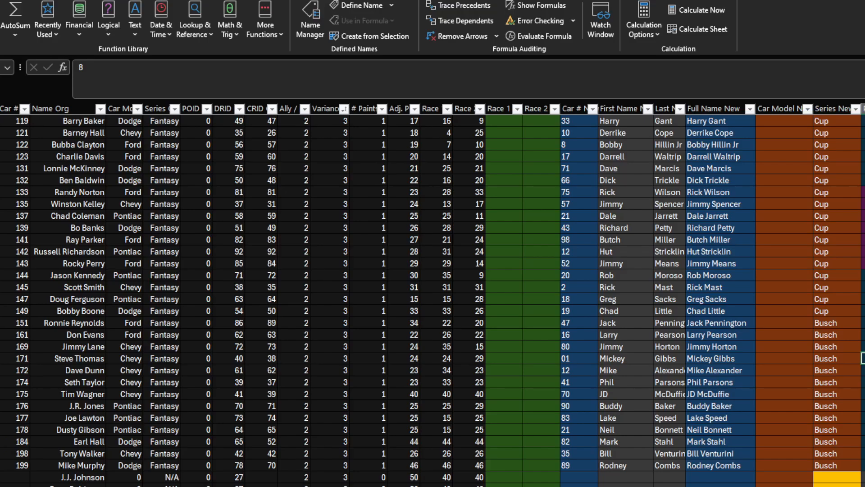
pyautogui.scroll(-1, 432, 300)
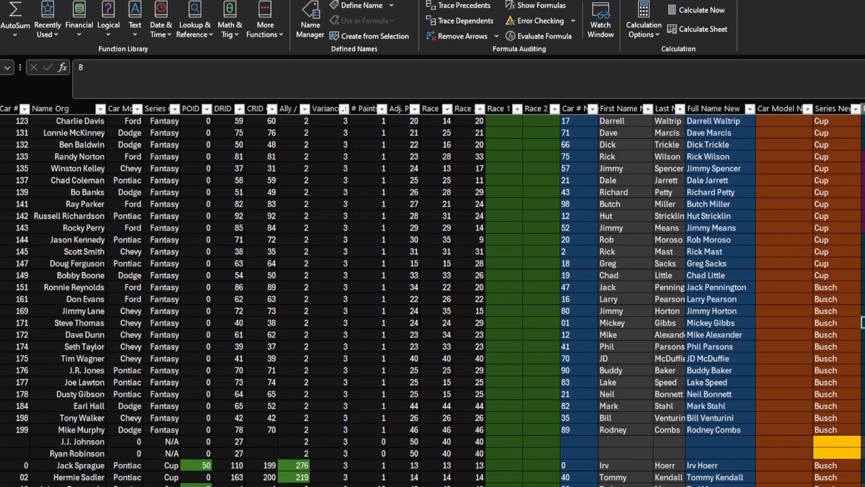
pyautogui.hotkey('shift', 'Down')
pyautogui.hotkey('shift', 'Down')
pyautogui.hotkey('shift', 'Down')
pyautogui.hotkey('shift', 'Down')
pyautogui.hotkey('shift', 'Down')
pyautogui.hotkey('shift', 'Down')
pyautogui.hotkey('shift', 'Down')
pyautogui.hotkey('shift', 'Up')
pyautogui.hotkey('shift', 'Up')
pyautogui.hotkey('shift', 'Up')
pyautogui.hotkey('shift', 'Up')
pyautogui.hotkey('shift', 'Up')
pyautogui.hotkey('shift', 'Up')
pyautogui.hotkey('shift', 'Up')
pyautogui.scroll(-5, 515, 478)
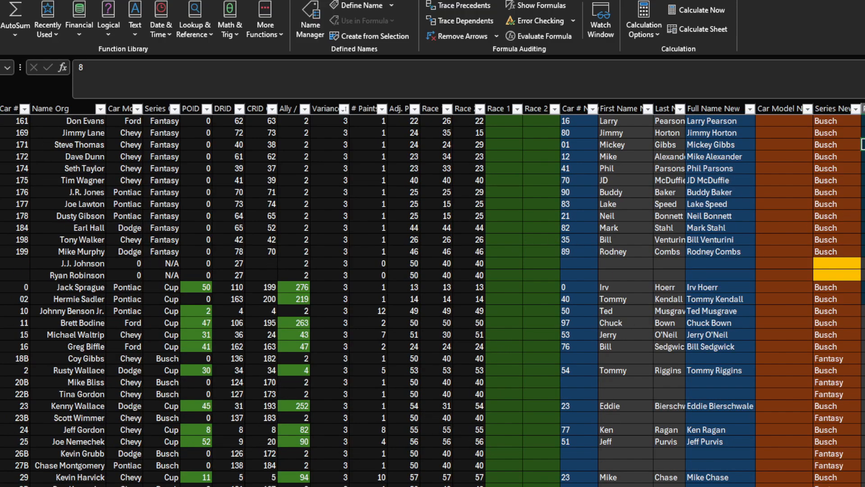
pyautogui.scroll(3, 857, 212)
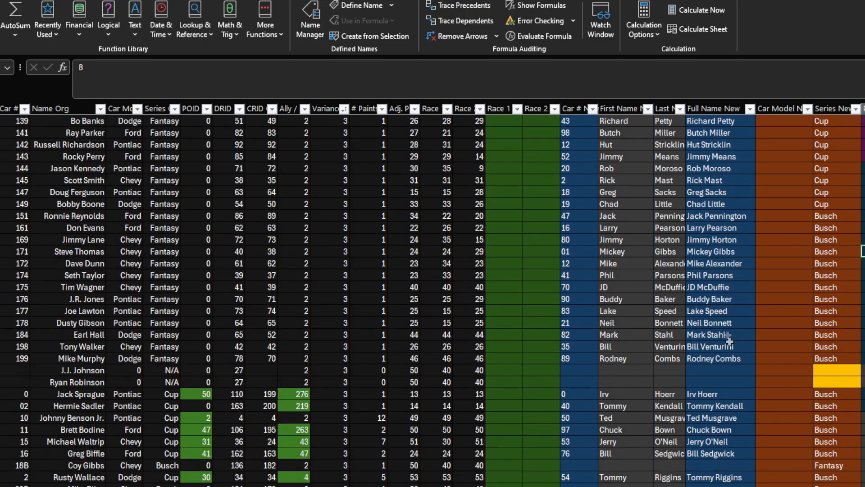
# Compare Mickey Gibbs's new car number, full name and ID value with the original POID on car 24's row.
pyautogui.click(570, 253)
pyautogui.click(695, 252)
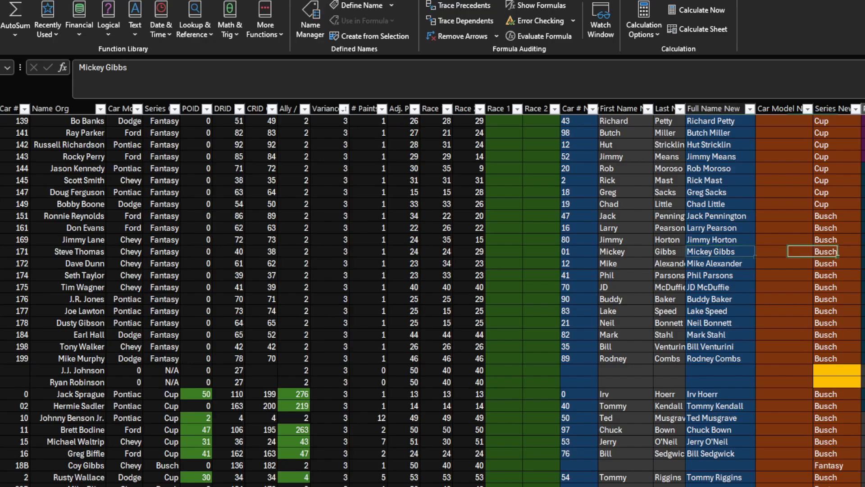
pyautogui.scroll(-5, 432, 301)
pyautogui.scroll(-1, 291, 393)
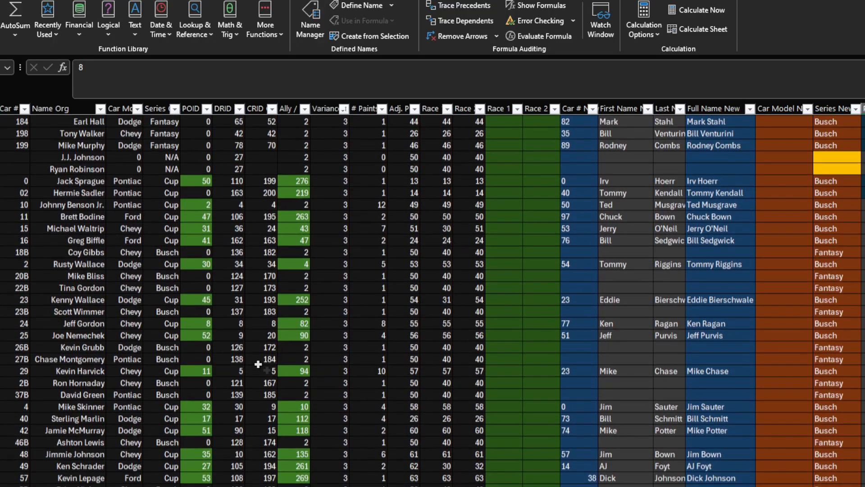
pyautogui.click(205, 324)
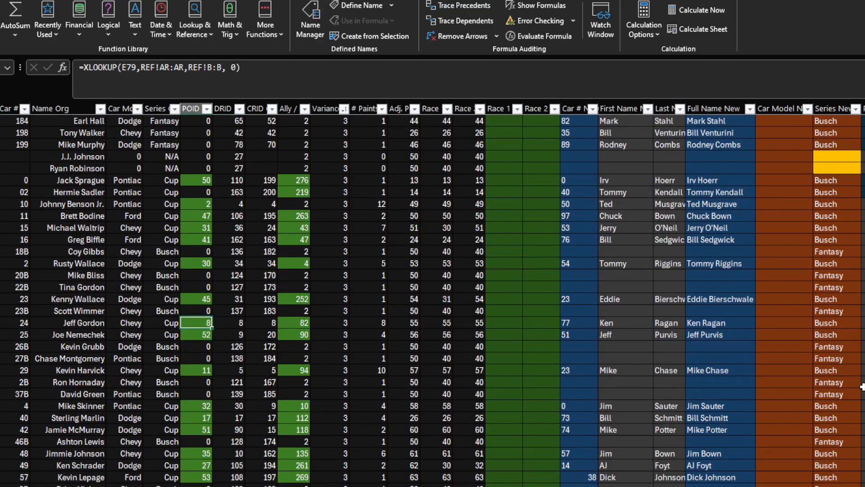
pyautogui.scroll(7, 432, 302)
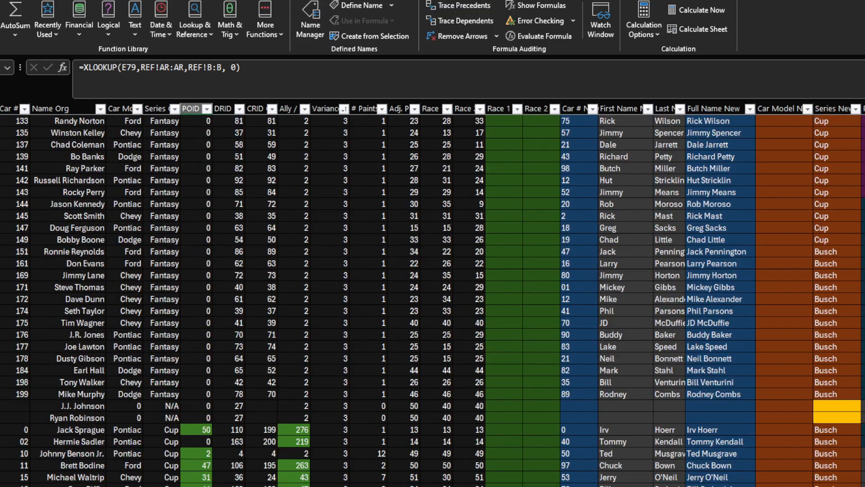
pyautogui.scroll(1, 432, 302)
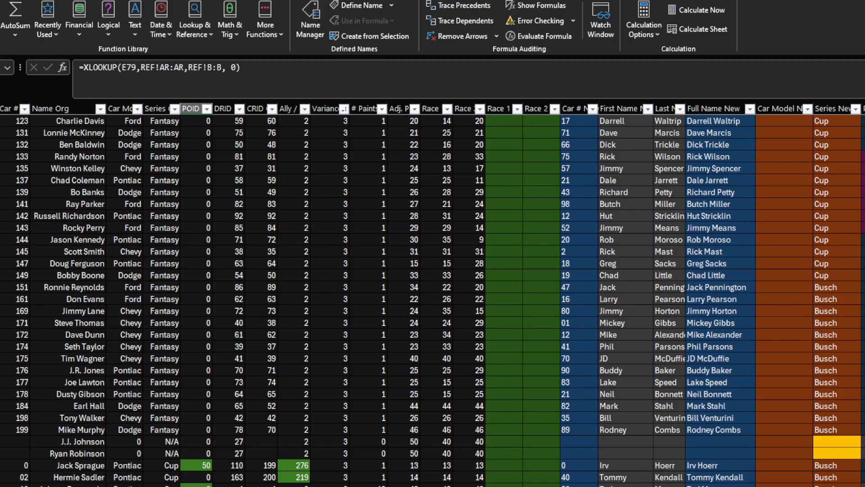
# Inspect the ID values following the new series on the Fantasy rows from car 101 through car 199.
pyautogui.scroll(8, 432, 302)
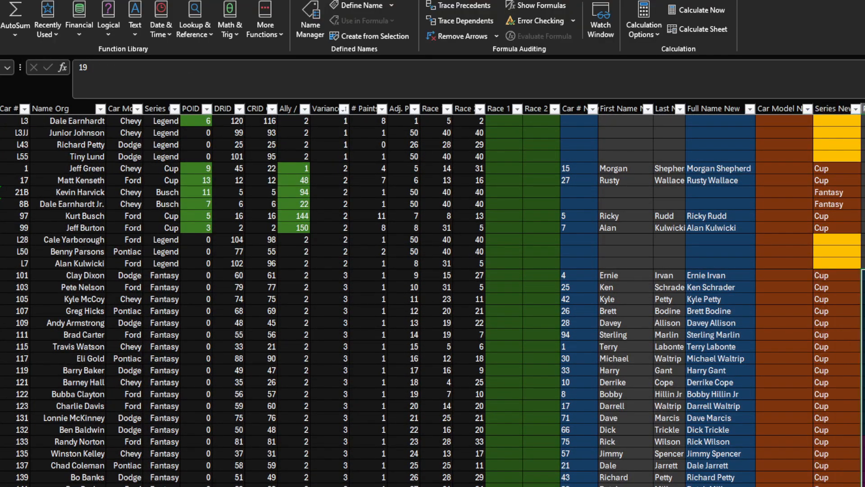
pyautogui.scroll(-3, 433, 302)
pyautogui.scroll(-5, 433, 302)
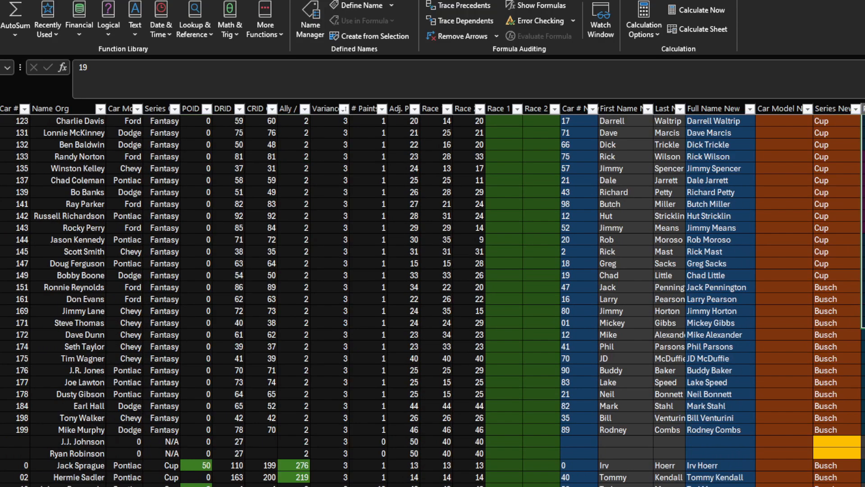
pyautogui.click(862, 429)
pyautogui.scroll(12, 432, 302)
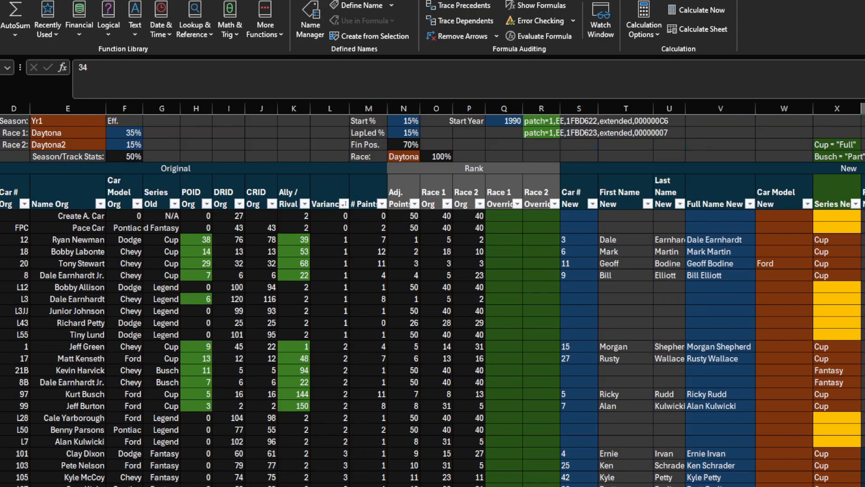
# Copy the driver full names from the DATA sheet's NAM column, starting with Dale Earnhardt, and return to the roster sheet.
pyautogui.moveTo(720, 239); pyautogui.dragTo(721, 275)
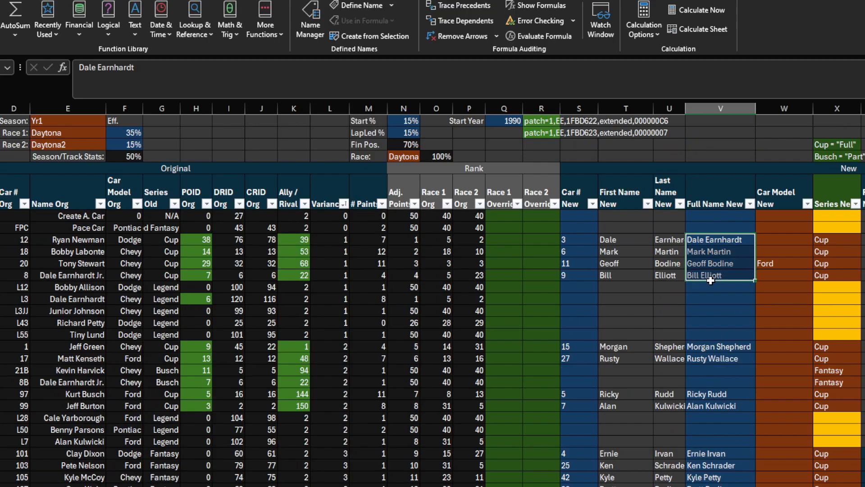
pyautogui.hotkey('ctrl', 'pagedown')
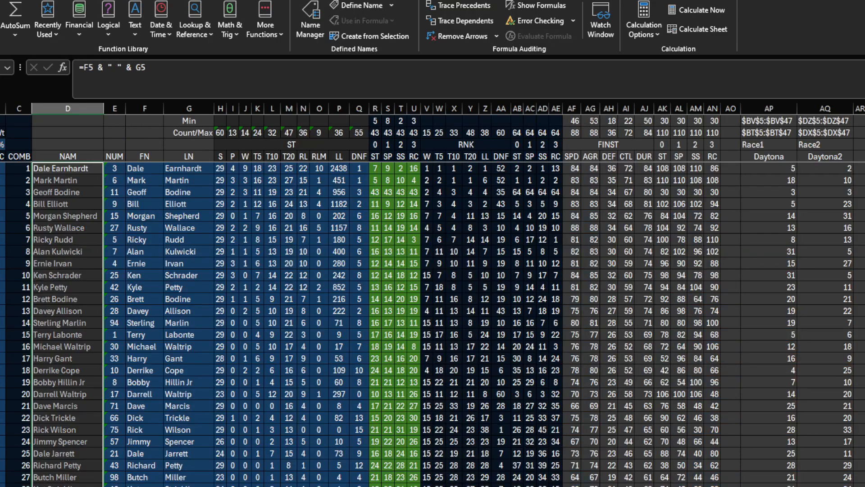
pyautogui.moveTo(76, 173); pyautogui.dragTo(77, 485)
pyautogui.hotkey('ctrl', 'c')
pyautogui.hotkey('ctrl', 'pageup')
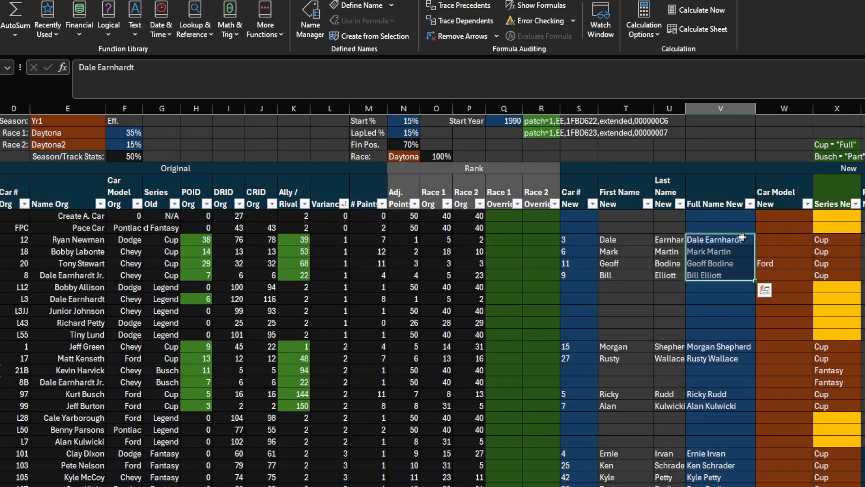
# Paste the copied driver names as values into Full Name New, starting at original car 12's row.
pyautogui.click(726, 239)
pyautogui.rightClick(727, 239)
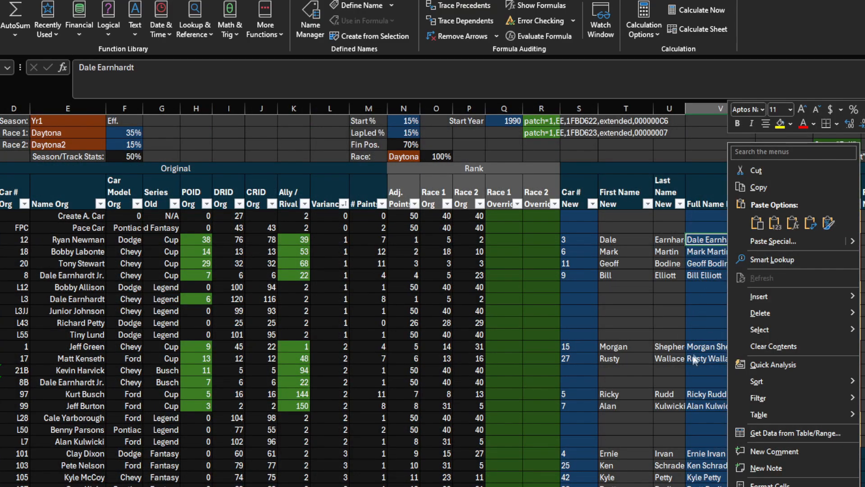
pyautogui.click(693, 356)
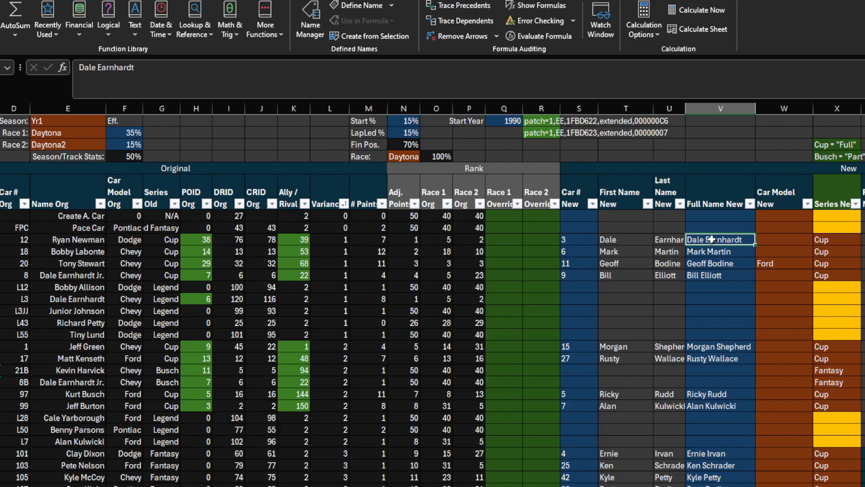
pyautogui.moveTo(710, 239); pyautogui.dragTo(713, 280)
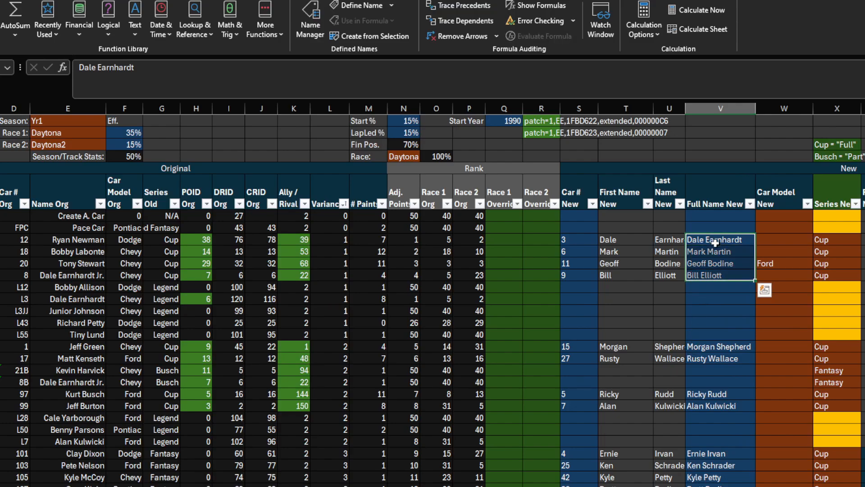
pyautogui.rightClick(717, 244)
pyautogui.click(700, 240)
pyautogui.click(699, 240)
pyautogui.rightClick(700, 240)
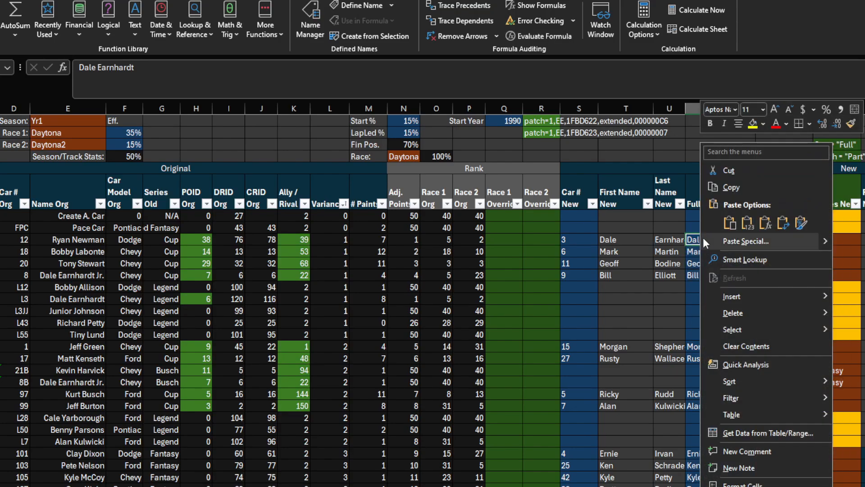
pyautogui.click(747, 223)
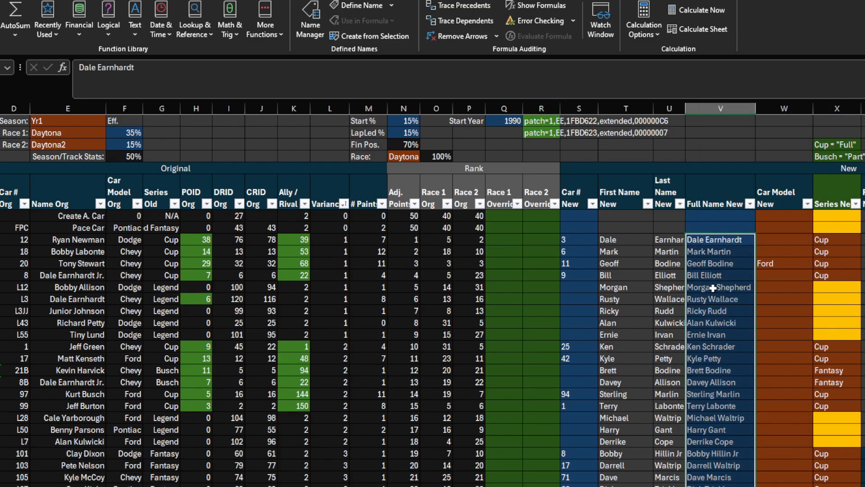
# Check the first four Car # New lookups and the new series entries against Morgan Shepherd's placement on car L12's row.
pyautogui.click(710, 287)
pyautogui.moveTo(572, 239); pyautogui.dragTo(581, 275)
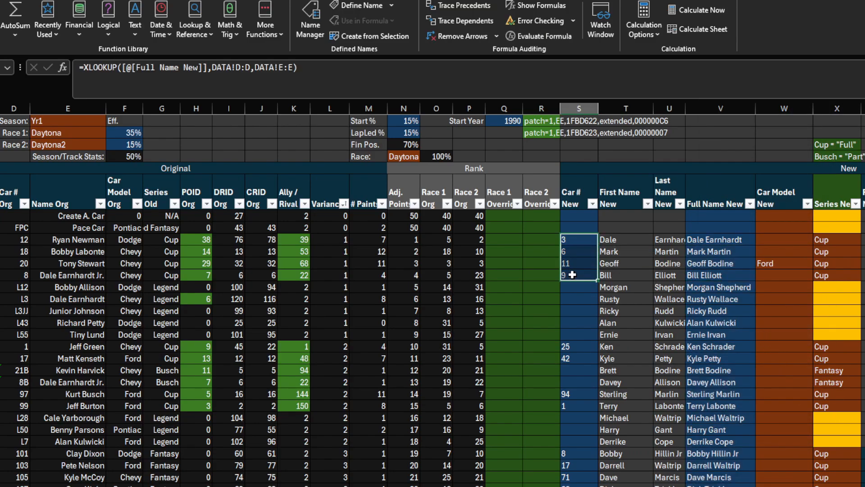
pyautogui.click(731, 290)
pyautogui.moveTo(832, 240); pyautogui.dragTo(836, 275)
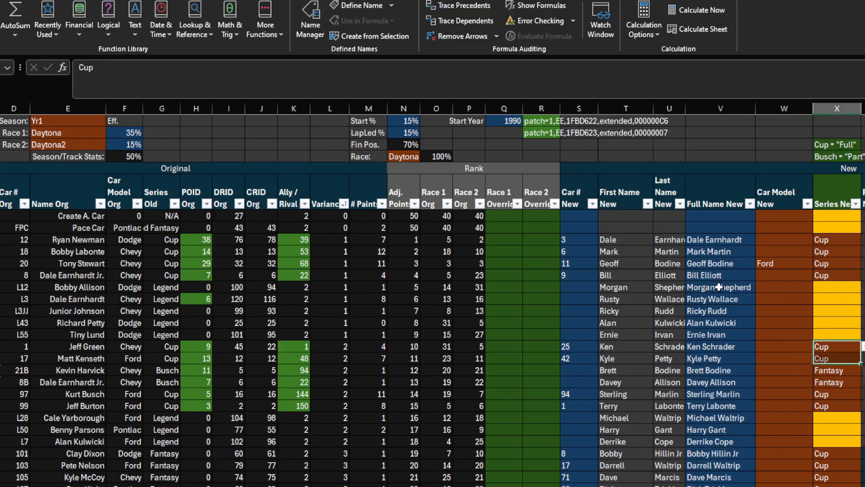
# Copy the Full Name New block starting at Morgan Shepherd and paste it starting at original car 1's row, past the Legend rows.
pyautogui.click(719, 287)
pyautogui.scroll(-6, 763, 406)
pyautogui.keyDown('shift'); pyautogui.click(730, 439); pyautogui.keyUp('shift')
pyautogui.scroll(4, 797, 423)
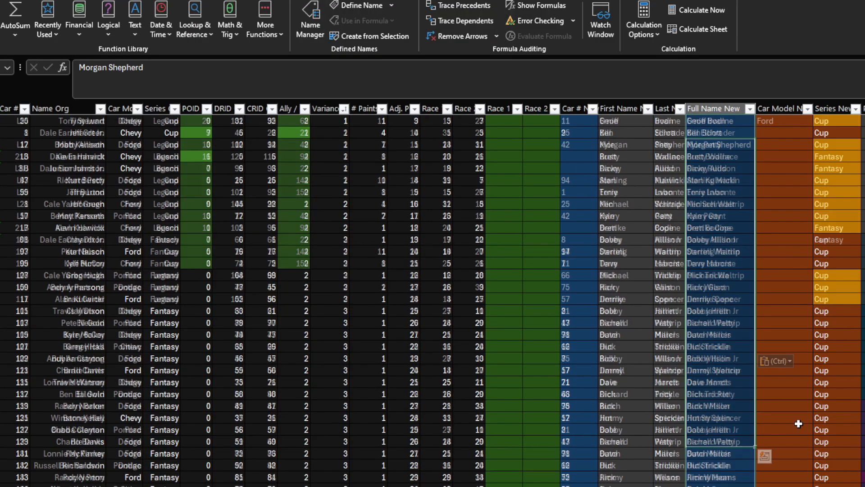
pyautogui.hotkey('ctrl', 'c')
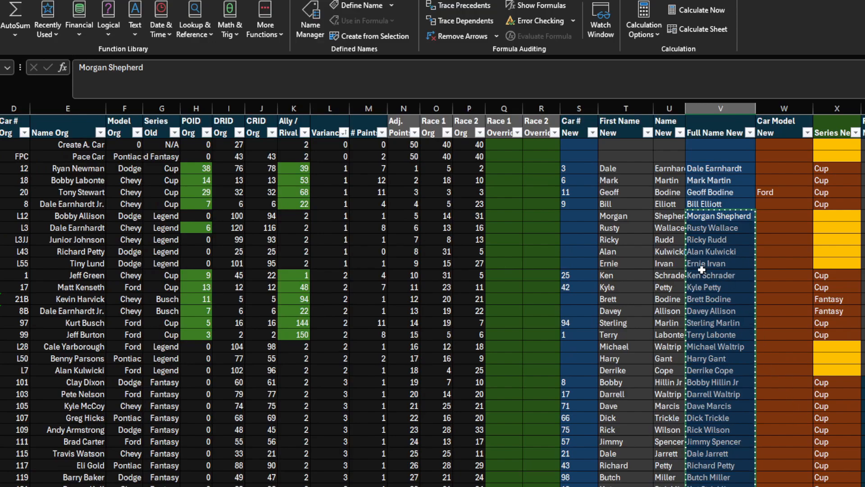
pyautogui.click(704, 275)
pyautogui.hotkey('ctrl', 'v')
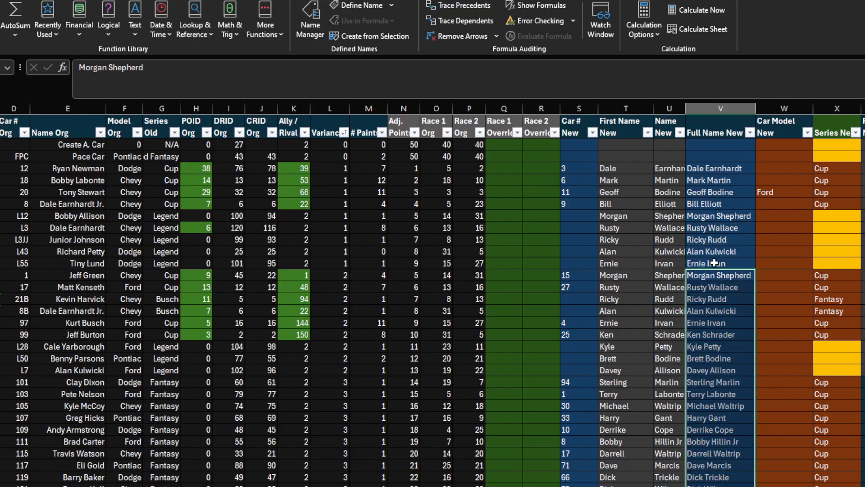
# Clear the Full Name New entries on Legend rows L12 through L55, then check Morgan Shepherd and Rusty Wallace against their Cup entries.
pyautogui.moveTo(714, 263); pyautogui.dragTo(719, 215)
pyautogui.press('Delete')
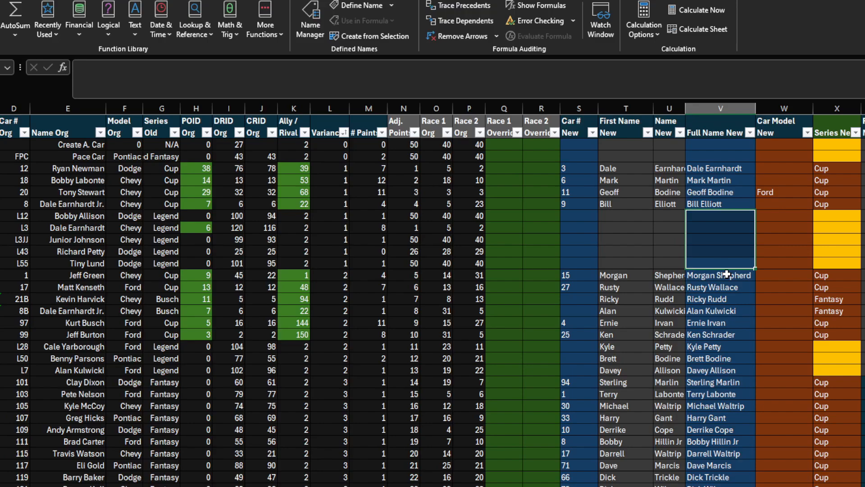
pyautogui.moveTo(712, 275); pyautogui.dragTo(708, 287)
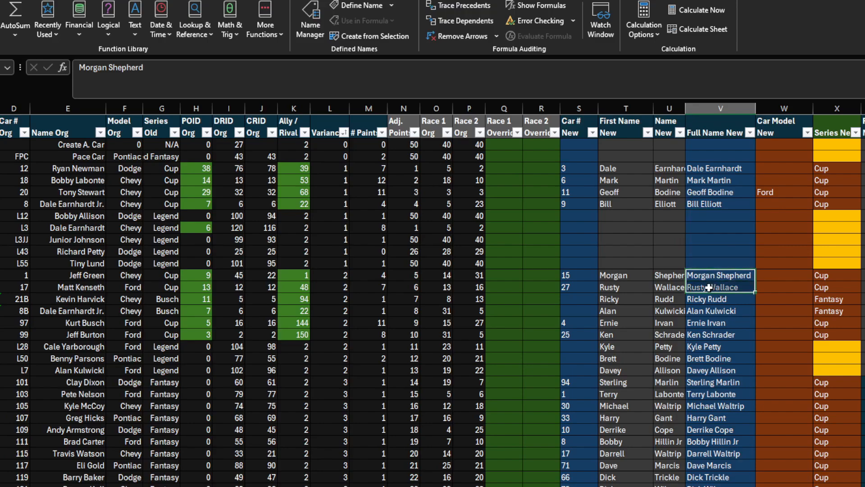
pyautogui.moveTo(828, 276); pyautogui.dragTo(827, 289)
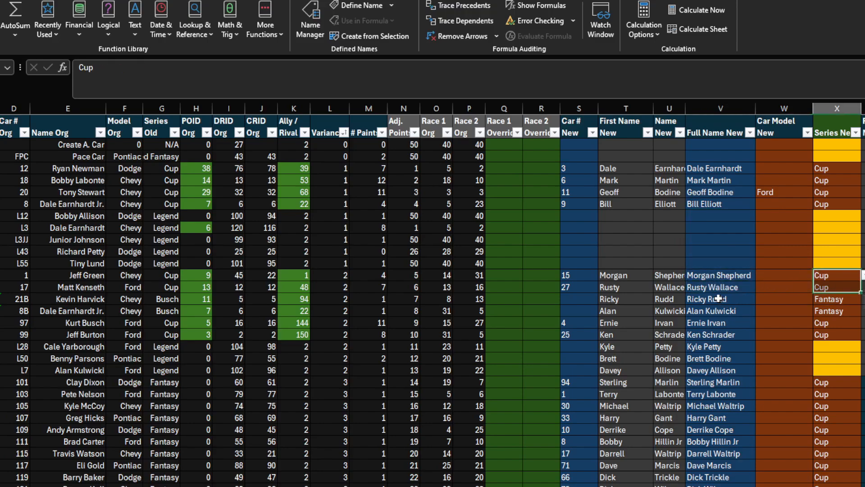
# Move the Full Name New block starting at Ricky Rudd to original car 97's row, leaving rows 21B and 8B empty.
pyautogui.moveTo(718, 298); pyautogui.dragTo(719, 484)
pyautogui.hotkey('ctrl', 'c')
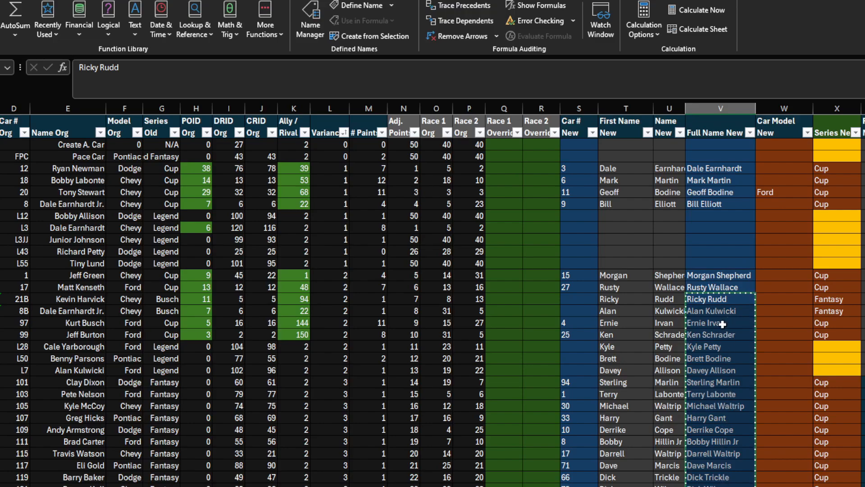
pyautogui.click(722, 323)
pyautogui.hotkey('ctrl', 'v')
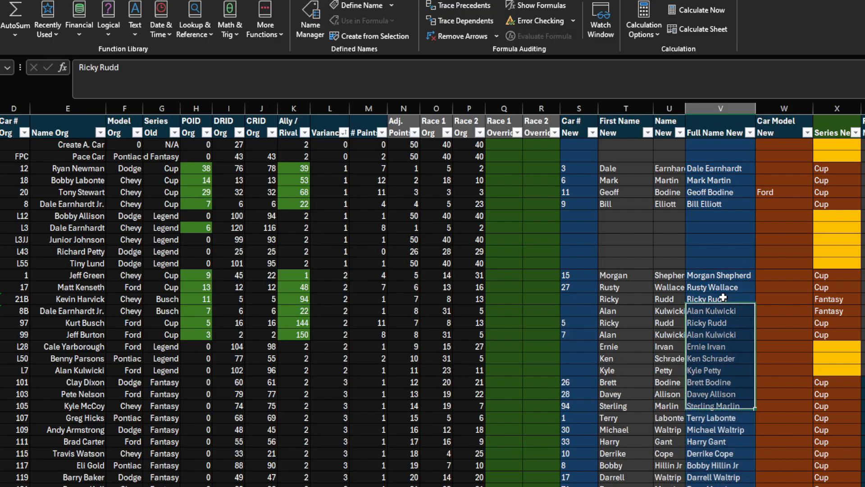
pyautogui.moveTo(722, 322); pyautogui.dragTo(721, 337)
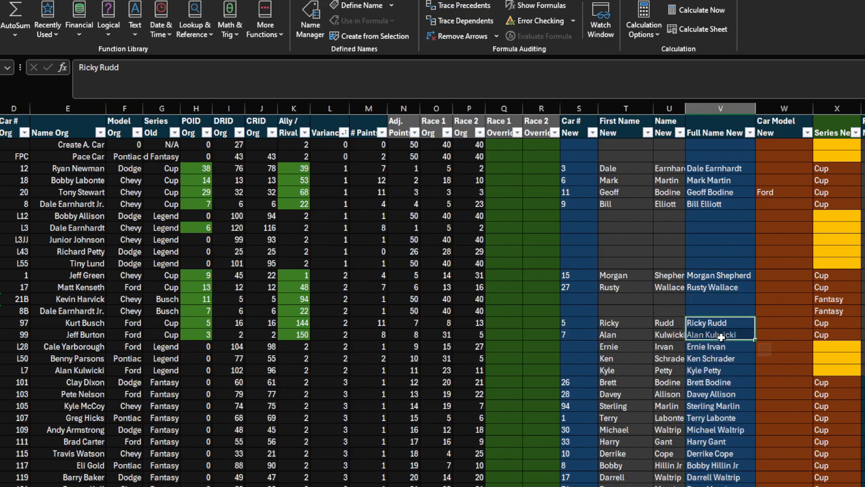
pyautogui.moveTo(837, 323); pyautogui.dragTo(837, 334)
# Move the Full Name New block starting at Ernie Irvan to original car 101's row, clearing the names on Legend rows L28, L50 and L7.
pyautogui.moveTo(722, 346); pyautogui.dragTo(726, 365)
pyautogui.scroll(4, 720, 471)
pyautogui.scroll(2, 721, 472)
pyautogui.hotkey('ctrl', 'c')
pyautogui.click(712, 239)
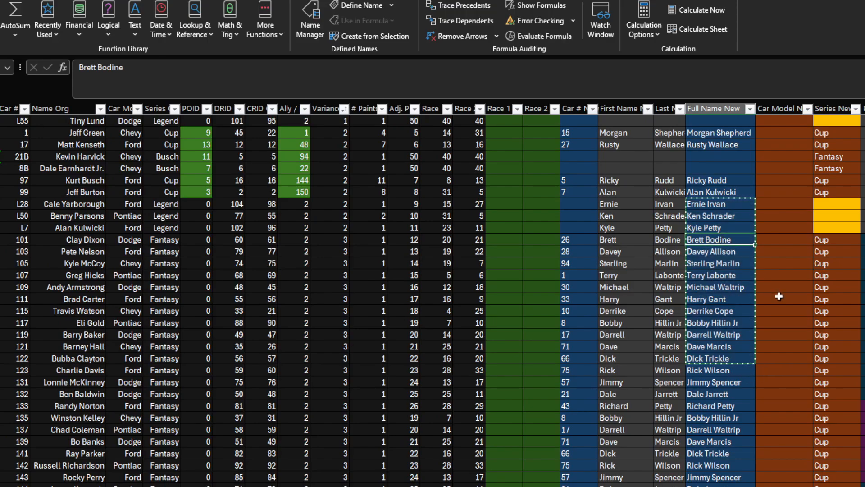
pyautogui.hotkey('ctrl', 'v')
pyautogui.moveTo(719, 227); pyautogui.dragTo(721, 205)
pyautogui.press('Delete')
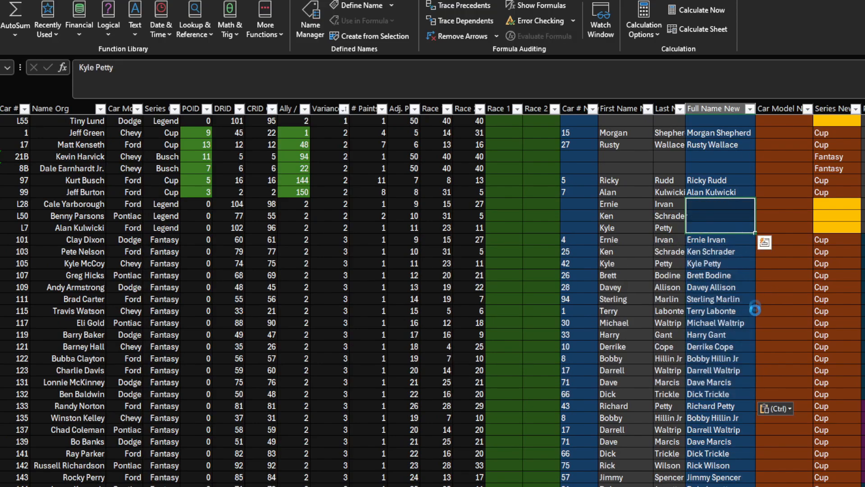
# Review the placed names and the Cup entries in Series New for original cars 101 through 149.
pyautogui.click(735, 371)
pyautogui.scroll(-2, 747, 426)
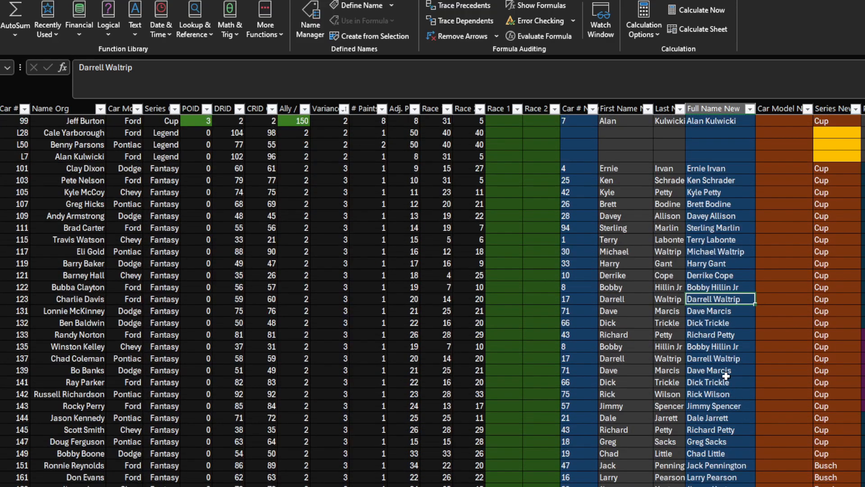
pyautogui.click(829, 168)
pyautogui.hotkey('ctrl', 'shift', 'Down')
pyautogui.keyDown('shift'); pyautogui.click(844, 450); pyautogui.keyUp('shift')
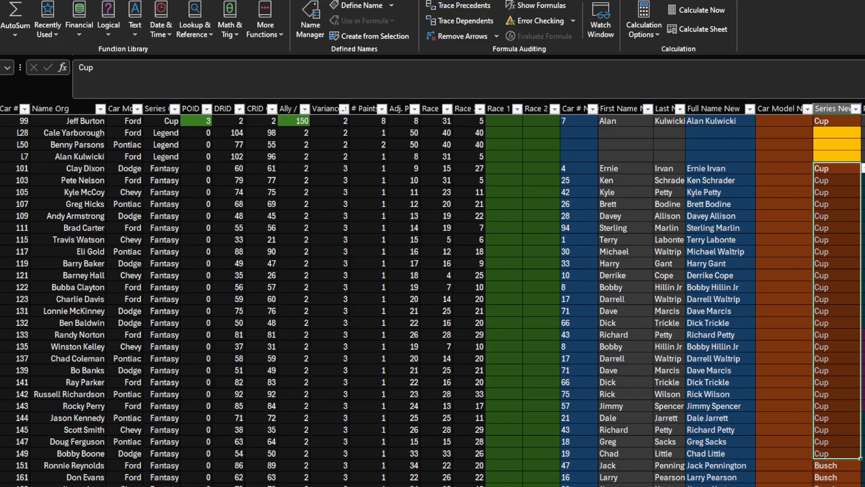
# Examine the DATA sheet's start counts and COMB values around Jack Pennington, and highlight the driver names from Larry Pearson down.
pyautogui.hotkey('ctrl', 'pageup')
pyautogui.hotkey('ctrl', 'pageup')
pyautogui.press('Return')
pyautogui.press('Return')
pyautogui.press('Return')
pyautogui.press('Return')
pyautogui.press('Return')
pyautogui.press('Return')
pyautogui.press('Return')
pyautogui.press('Return')
pyautogui.press('Return')
pyautogui.press('Return')
pyautogui.press('Return')
pyautogui.press('Return')
pyautogui.press('Return')
pyautogui.press('Return')
pyautogui.press('Return')
pyautogui.press('Return')
pyautogui.press('Return')
pyautogui.press('Return')
pyautogui.press('Return')
pyautogui.press('Return')
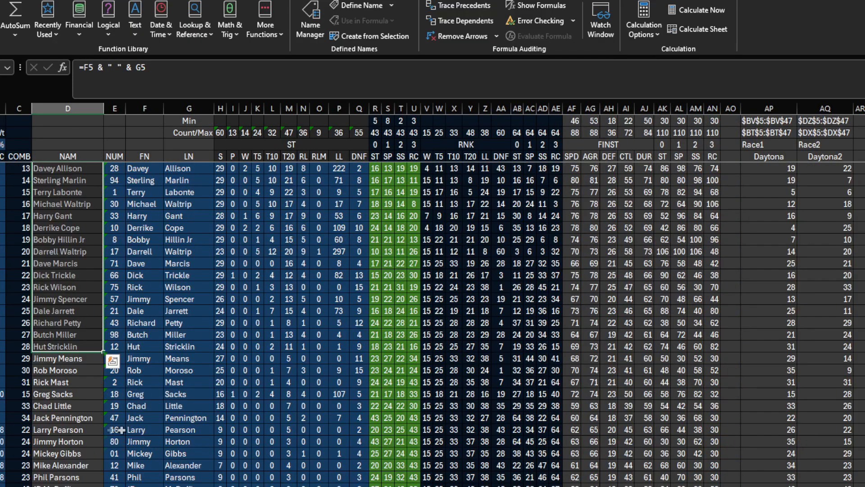
pyautogui.click(221, 373)
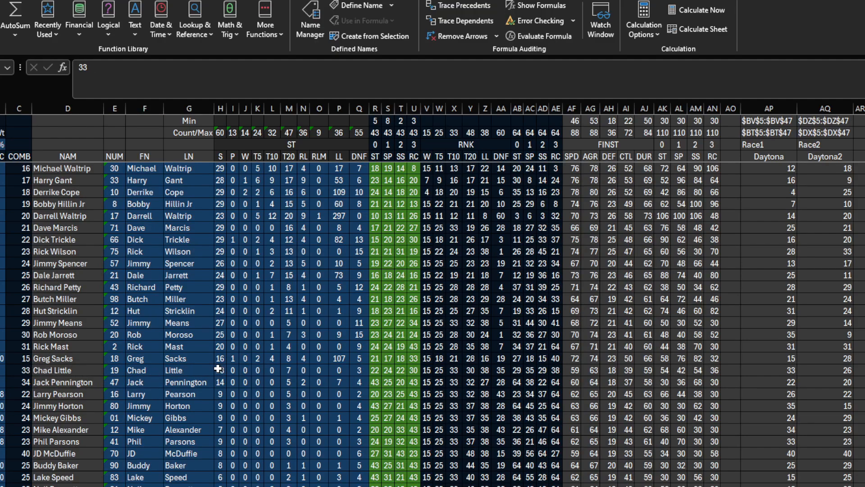
pyautogui.click(21, 381)
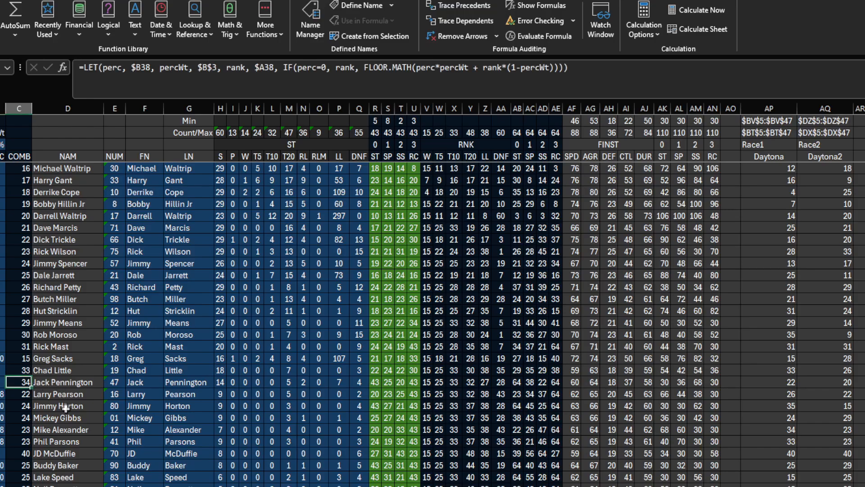
pyautogui.scroll(-4, 68, 401)
pyautogui.click(66, 256)
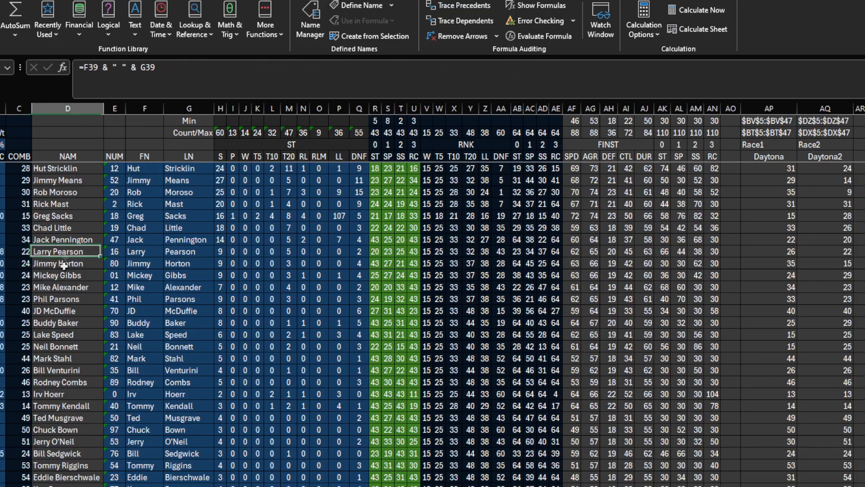
pyautogui.hotkey('ctrl', 'shift', 'Down')
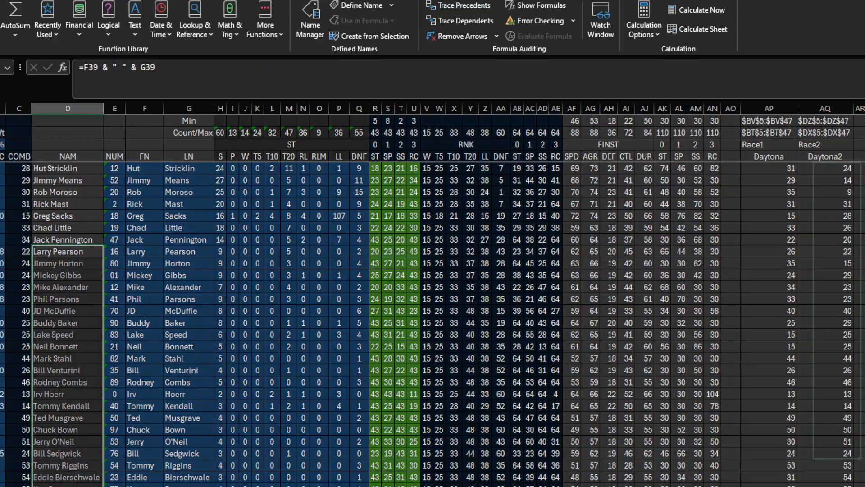
# Compare the last Cup row on the roster, original car 149, with Chad Little's row and start count on the DATA sheet.
pyautogui.hotkey('ctrl', 'pagedown')
pyautogui.scroll(-5, 847, 353)
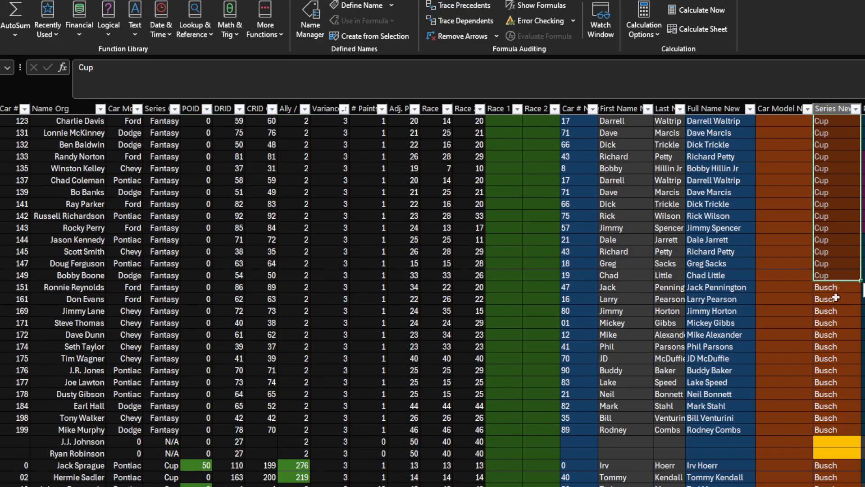
pyautogui.click(831, 275)
pyautogui.click(735, 277)
pyautogui.click(842, 277)
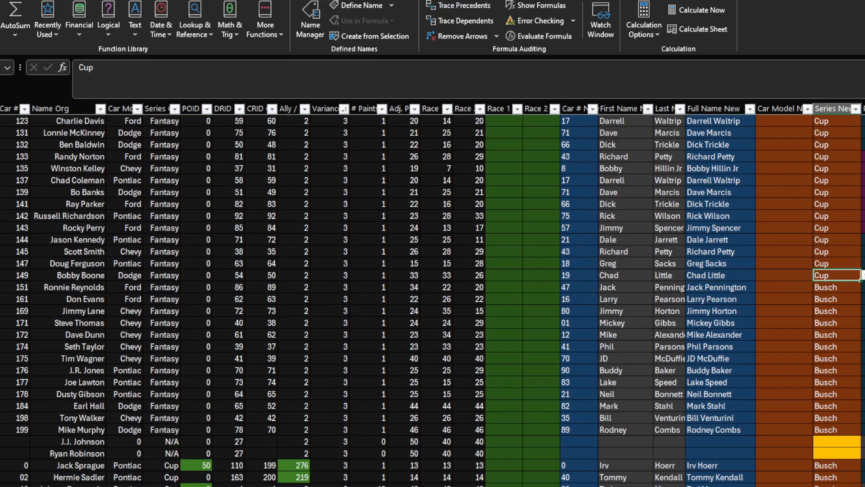
pyautogui.hotkey('ctrl', 'pageup')
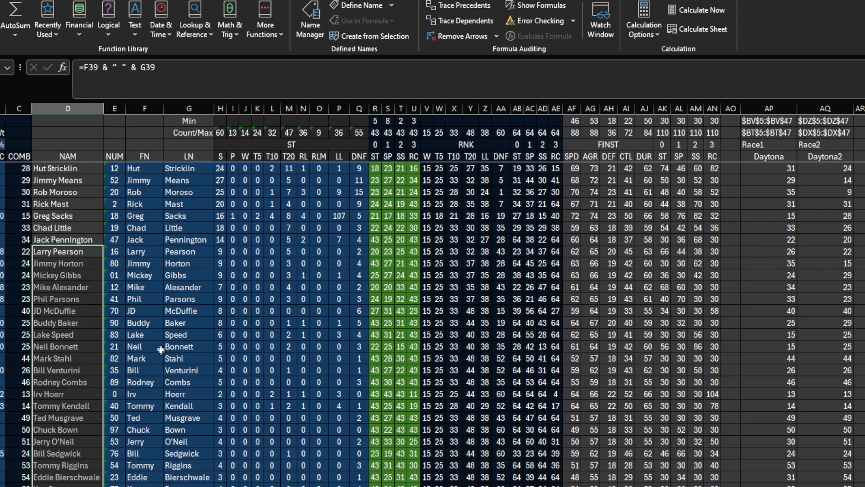
pyautogui.scroll(1, 164, 317)
pyautogui.click(220, 262)
pyautogui.moveTo(74, 266); pyautogui.dragTo(72, 271)
pyautogui.click(75, 268)
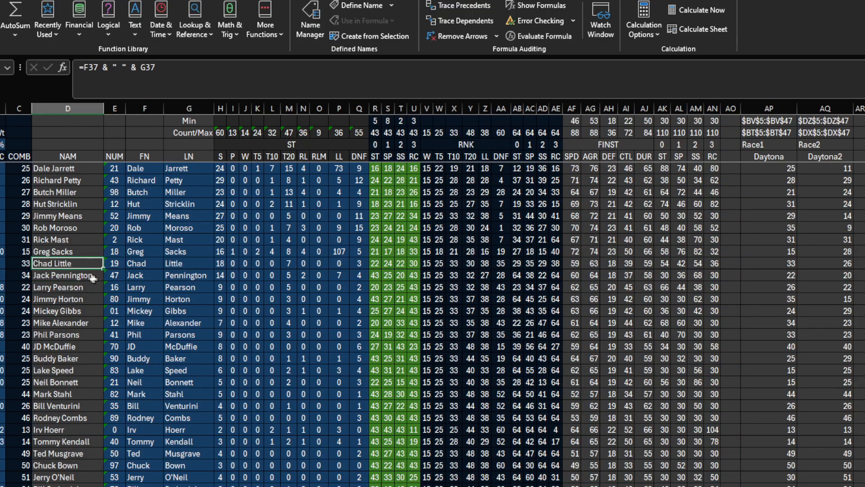
pyautogui.scroll(2, 250, 444)
pyautogui.hotkey('ctrl', 'pagedown')
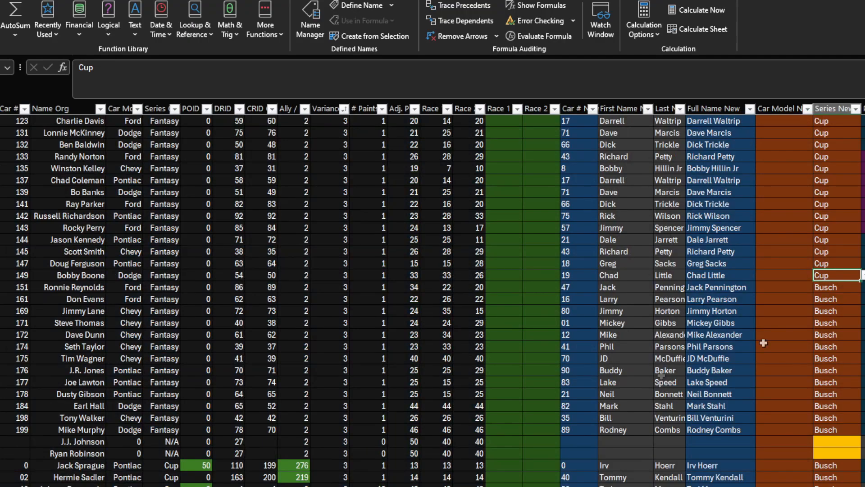
# Review the Busch entries in Series New from original car 151 down through the remaining variance 3 rows.
pyautogui.moveTo(840, 287); pyautogui.dragTo(841, 429)
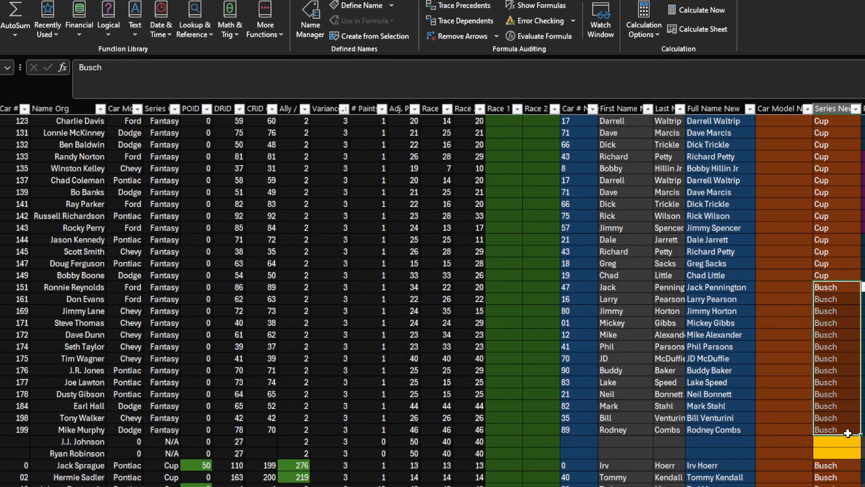
pyautogui.scroll(-1, 841, 372)
pyautogui.scroll(-6, 841, 372)
pyautogui.moveTo(836, 215); pyautogui.dragTo(836, 275)
pyautogui.scroll(-3, 433, 301)
pyautogui.scroll(-3, 851, 367)
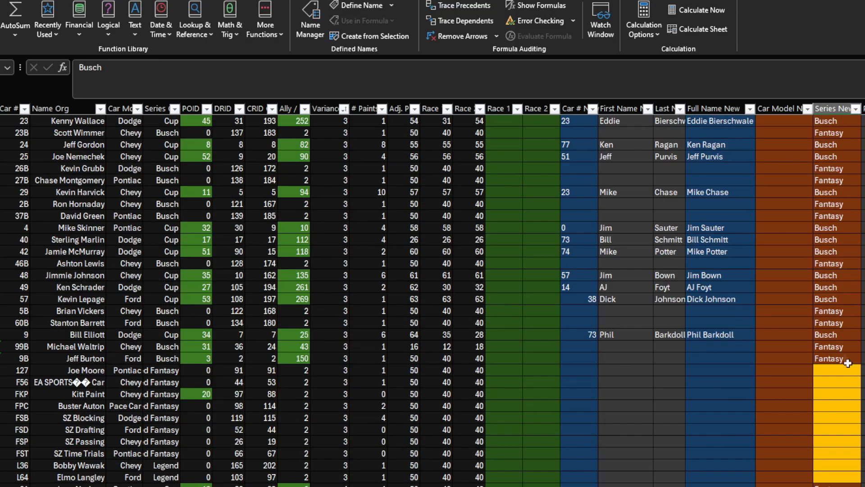
# Review the Fantasy entries in Series New for the variance 4 and 5 cars, highlighting original drivers Jerry Nadeau through Terry Labonte.
pyautogui.scroll(-6, 844, 338)
pyautogui.click(834, 288)
pyautogui.scroll(9, 833, 295)
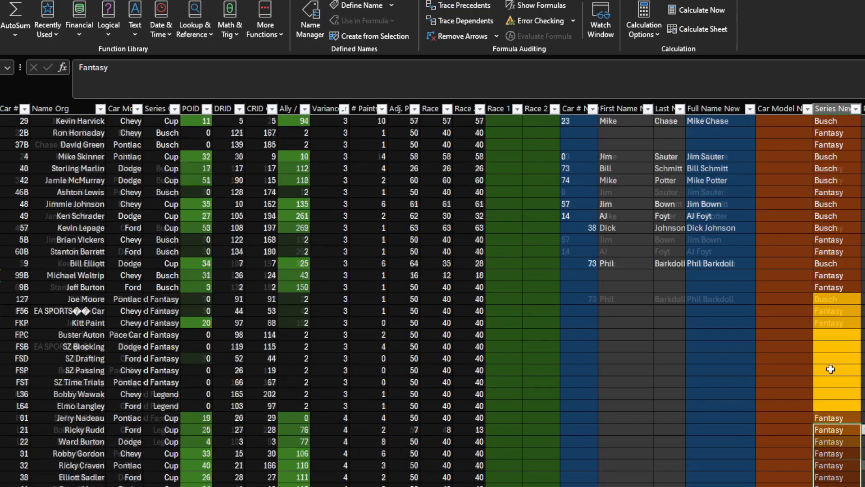
pyautogui.scroll(-9, 194, 342)
pyautogui.hotkey('shift', 'Down')
pyautogui.hotkey('shift', 'Down')
pyautogui.hotkey('shift', 'Down')
pyautogui.hotkey('shift', 'Down')
pyautogui.hotkey('shift', 'Down')
pyautogui.hotkey('shift', 'Down')
pyautogui.moveTo(23, 276); pyautogui.dragTo(68, 431)
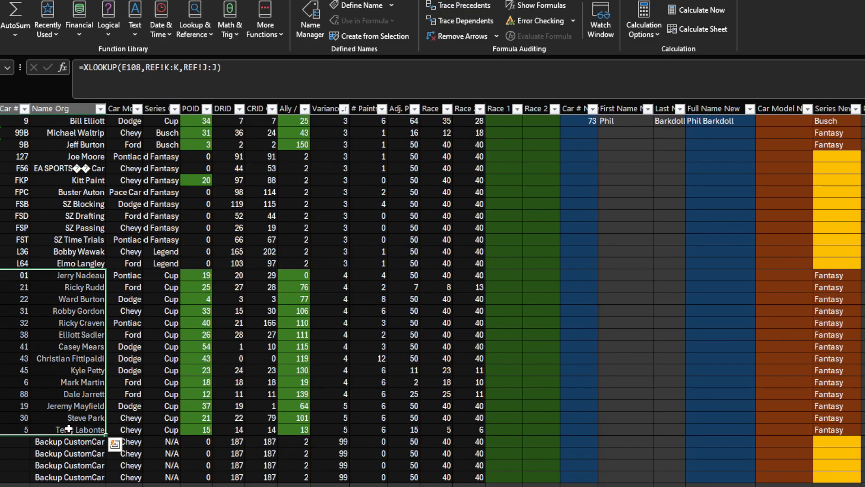
# Review the Fantasy, Cup and Busch entries in the Series New column across the driver table.
pyautogui.moveTo(840, 275); pyautogui.dragTo(837, 397)
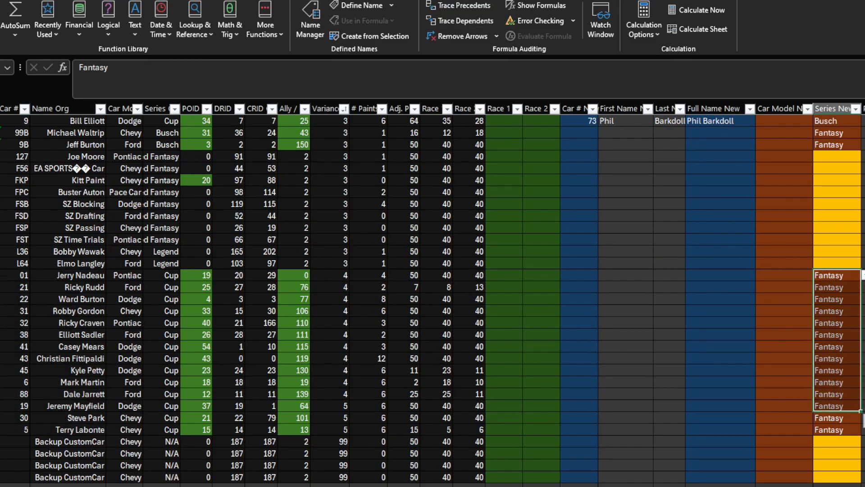
pyautogui.scroll(7, 836, 397)
pyautogui.scroll(3, 432, 302)
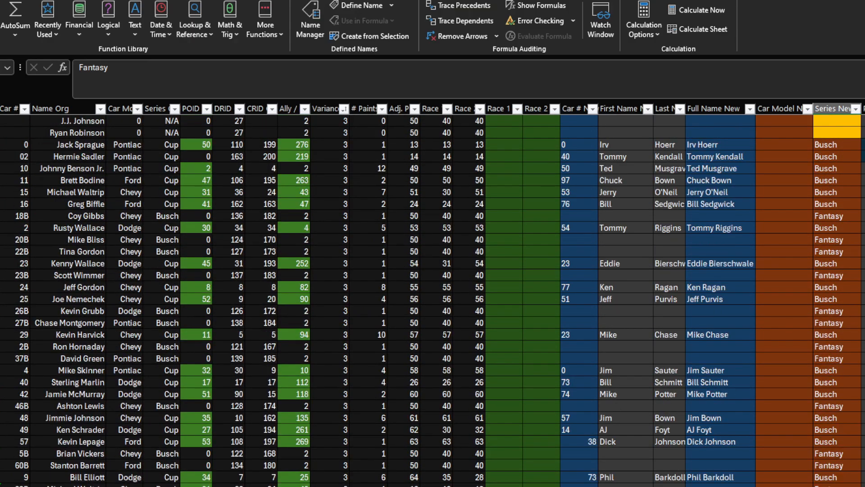
pyautogui.scroll(9, 432, 302)
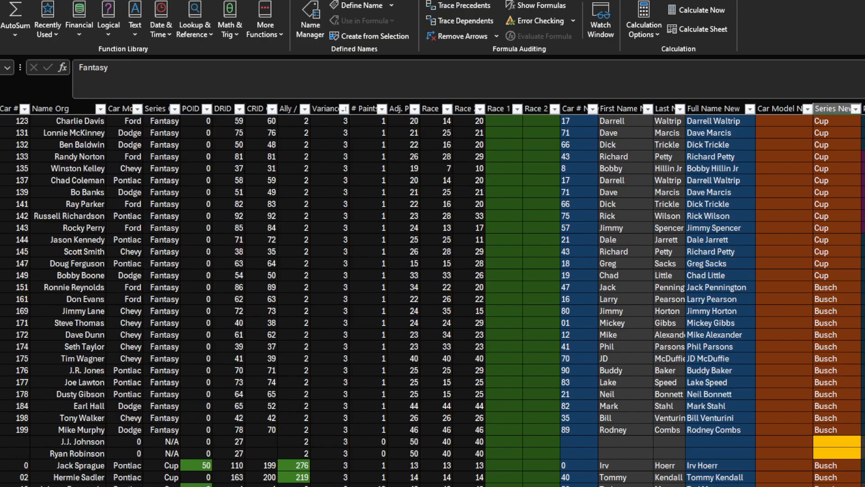
pyautogui.scroll(1, 833, 334)
pyautogui.moveTo(836, 312); pyautogui.dragTo(842, 170)
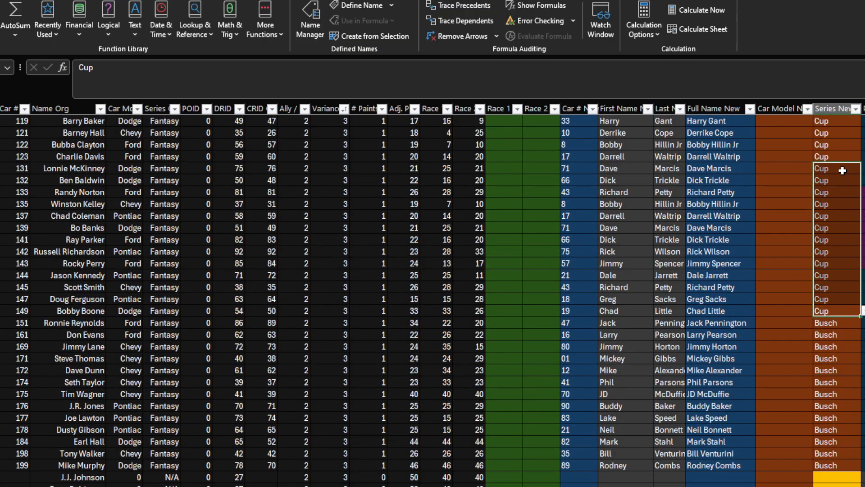
pyautogui.click(828, 323)
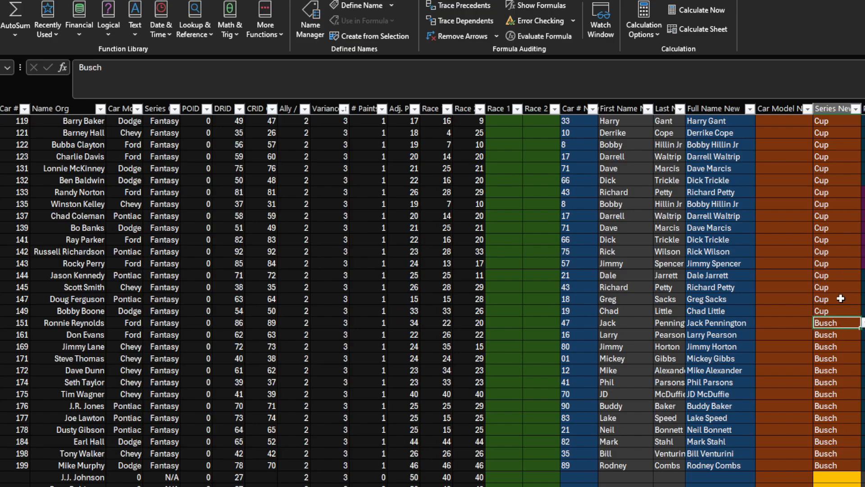
# Copy the Cup value into the Series New cells of original cars 151 through 172.
pyautogui.click(849, 227)
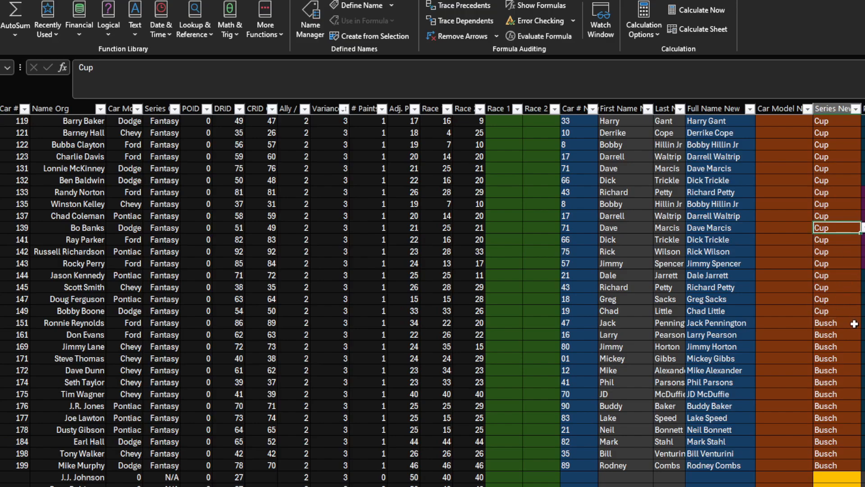
pyautogui.hotkey('ctrl', 'c')
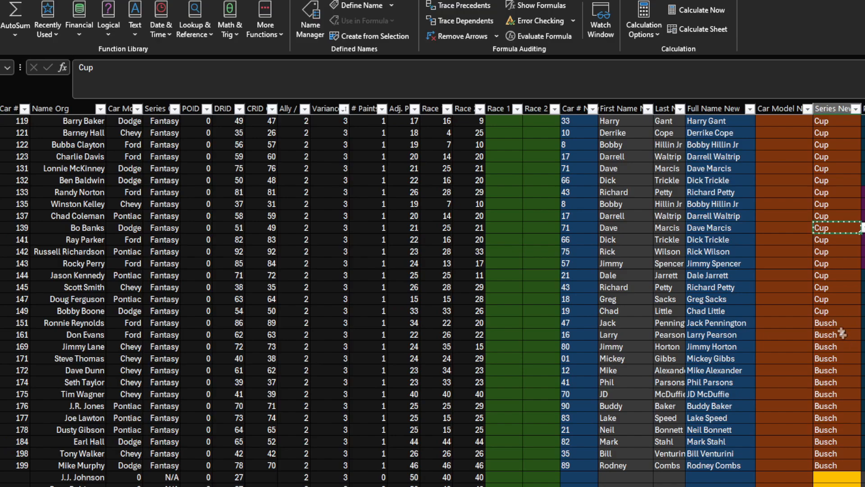
pyautogui.moveTo(831, 323); pyautogui.dragTo(847, 368)
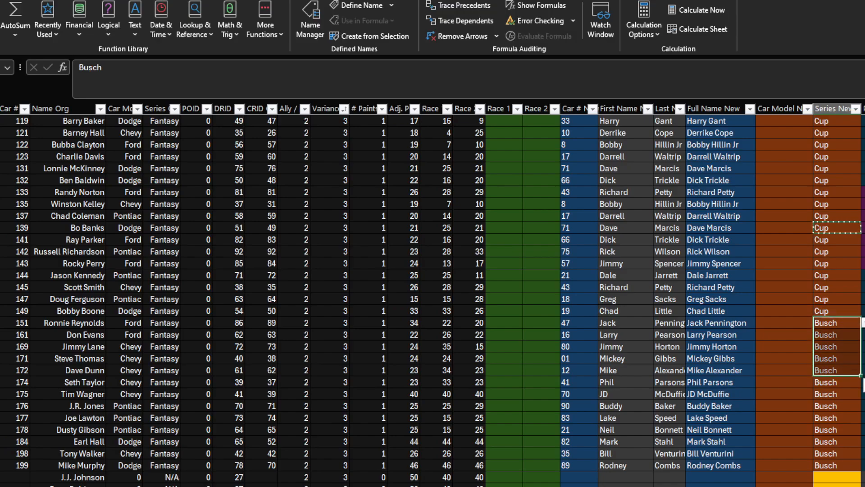
pyautogui.hotkey('ctrl', 'v')
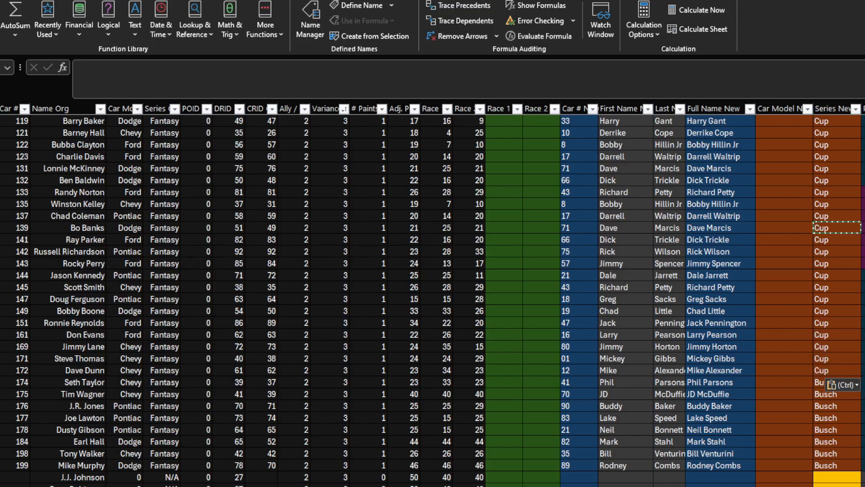
pyautogui.moveTo(838, 337); pyautogui.dragTo(840, 370)
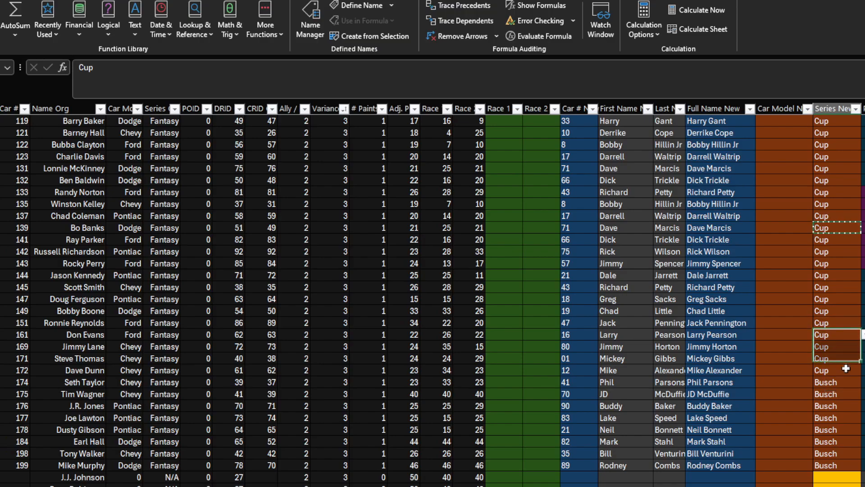
pyautogui.press('Escape')
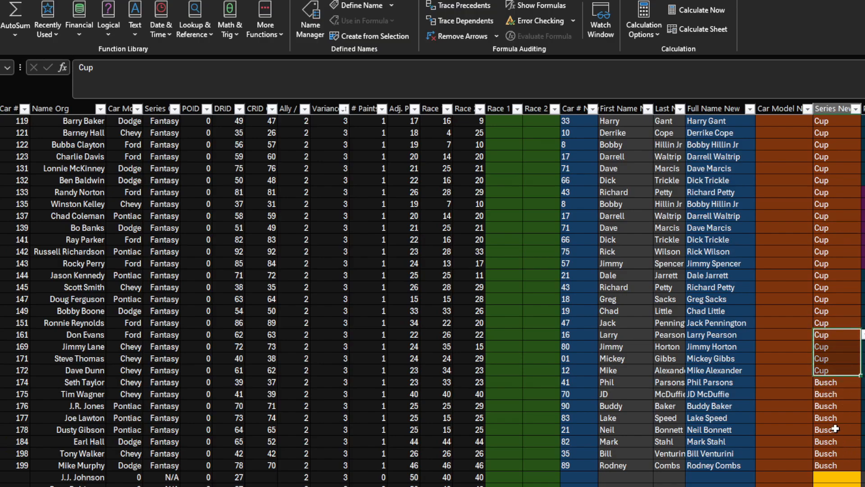
# Copy the Busch value into the Series New cells of original cars 141 through 172.
pyautogui.click(836, 430)
pyautogui.hotkey('ctrl', 'c')
pyautogui.moveTo(837, 370); pyautogui.dragTo(837, 239)
pyautogui.hotkey('ctrl', 'v')
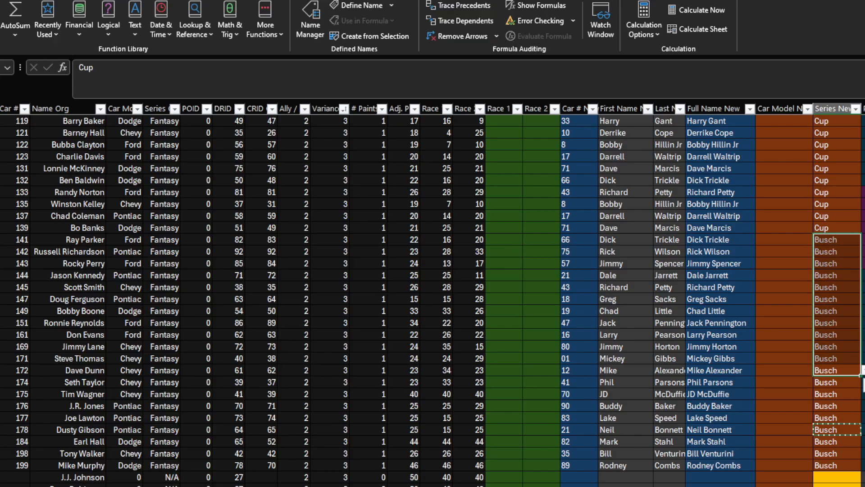
pyautogui.press('Escape')
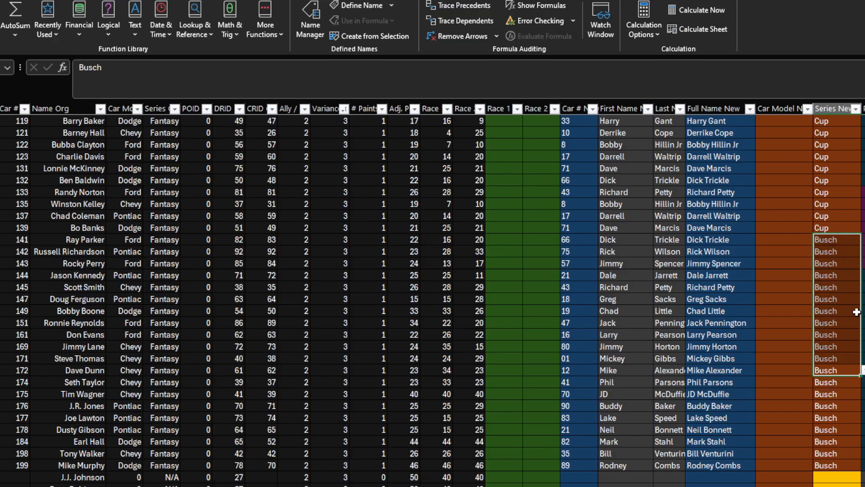
# Inspect the formulas counting full-time, part-time and Fantasy entries above the driver table.
pyautogui.scroll(15, 856, 312)
pyautogui.hscroll(-2, 856, 311)
pyautogui.click(756, 335)
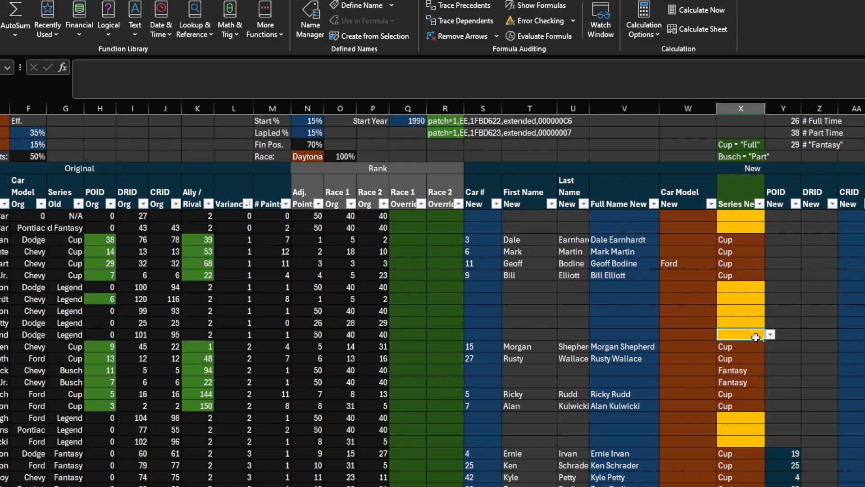
pyautogui.moveTo(786, 122); pyautogui.dragTo(825, 133)
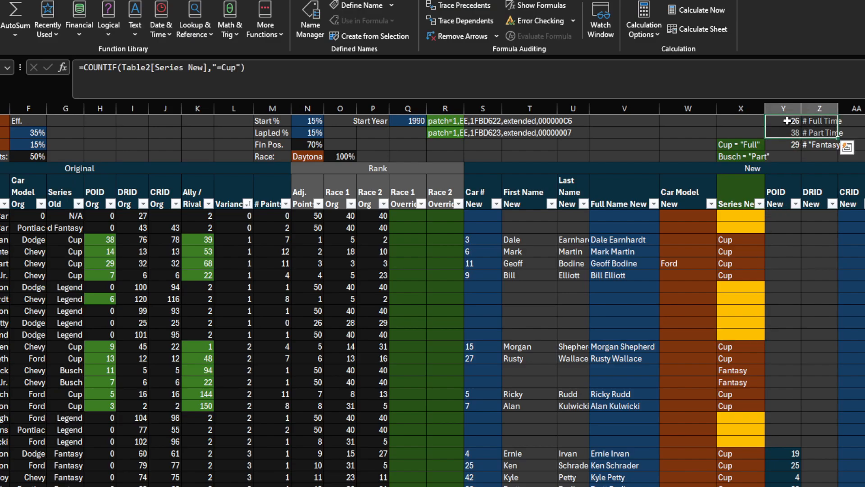
pyautogui.click(787, 121)
pyautogui.click(790, 134)
pyautogui.click(789, 145)
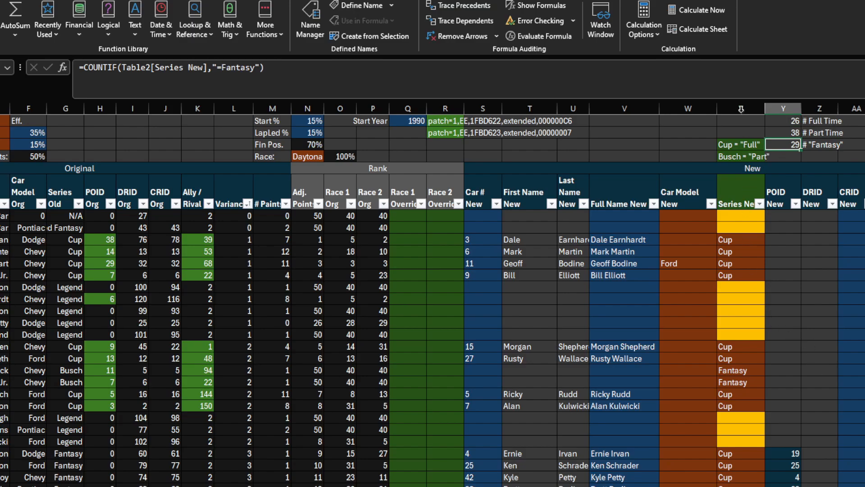
# Compare the Series New column with the Series Old column, including the two Fantasy entries under Series New.
pyautogui.click(741, 109)
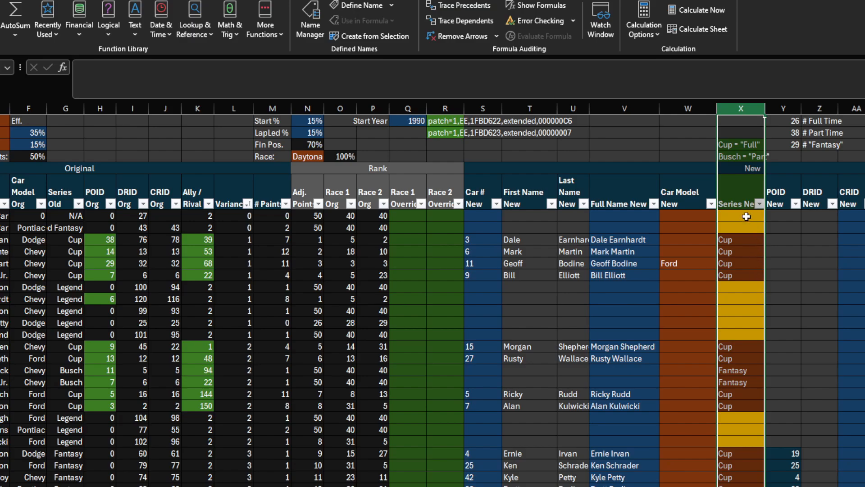
pyautogui.click(67, 237)
pyautogui.click(66, 109)
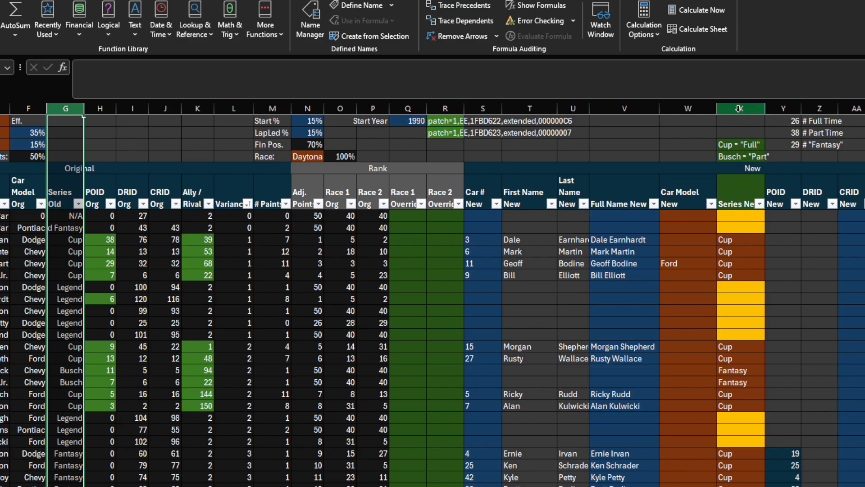
pyautogui.click(740, 108)
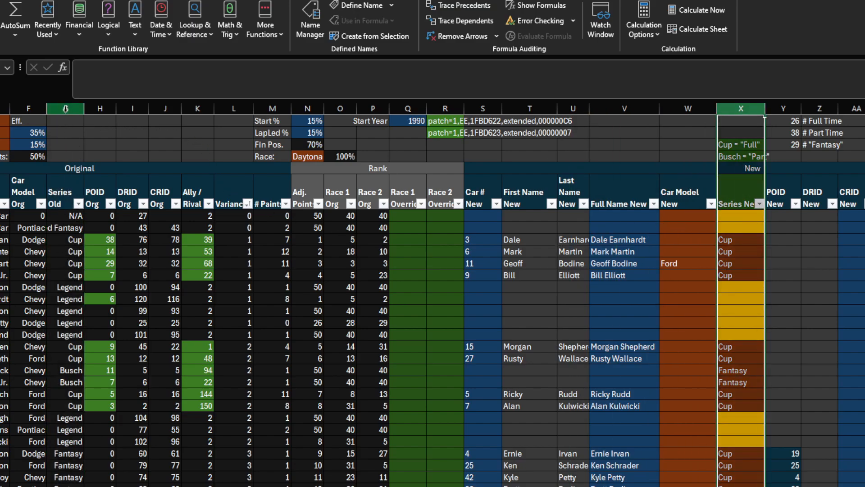
pyautogui.click(66, 109)
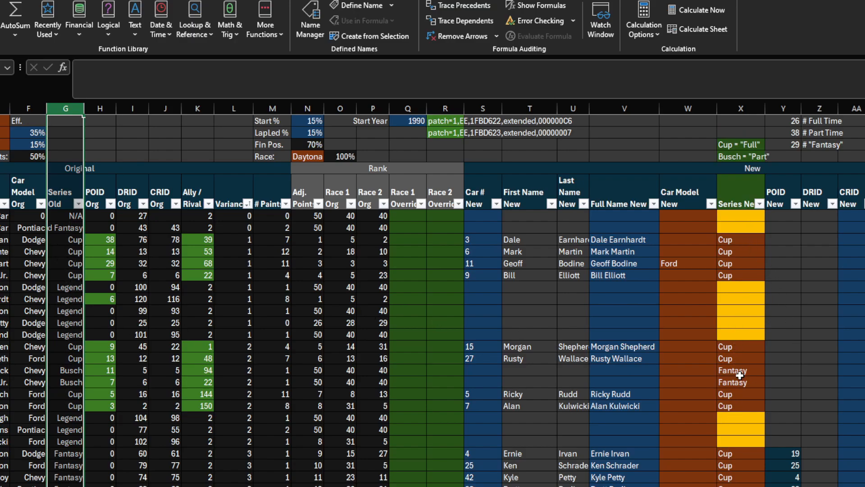
pyautogui.moveTo(755, 370); pyautogui.dragTo(755, 382)
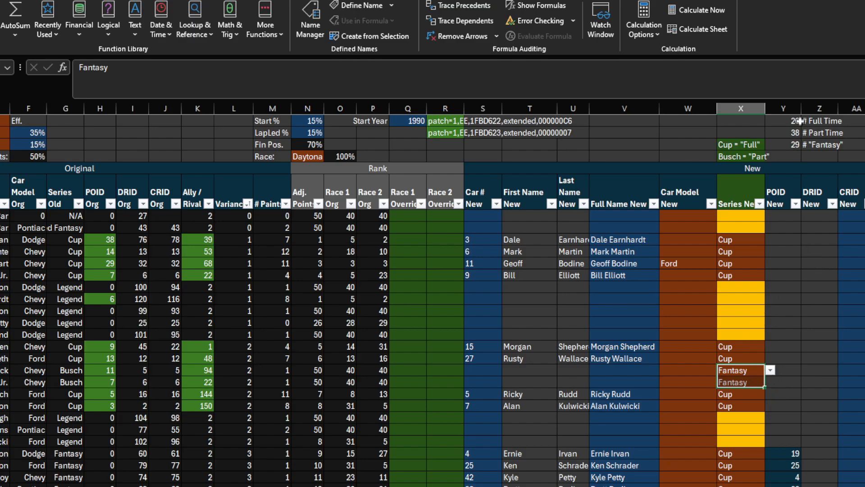
# Check the full-time and part-time driver counts against the POID New column.
pyautogui.moveTo(795, 120); pyautogui.dragTo(795, 133)
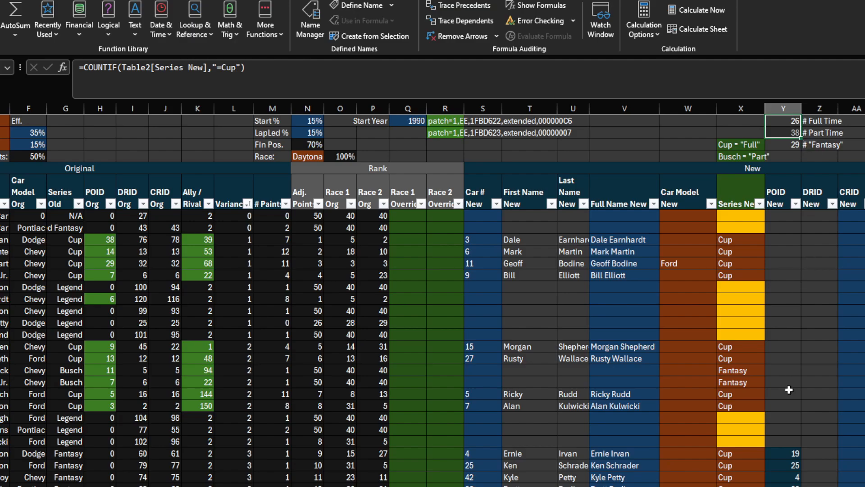
pyautogui.click(781, 122)
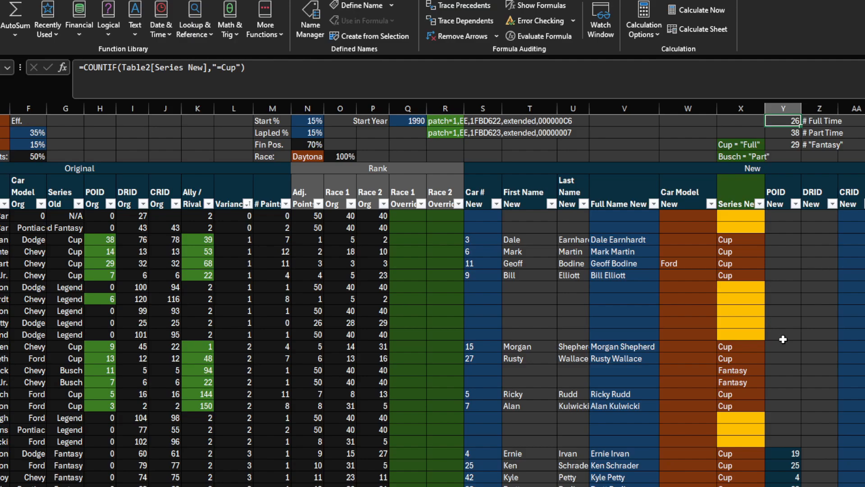
pyautogui.scroll(-2, 783, 339)
pyautogui.scroll(2, 782, 343)
pyautogui.scroll(-7, 781, 386)
pyautogui.scroll(8, 781, 386)
pyautogui.click(784, 132)
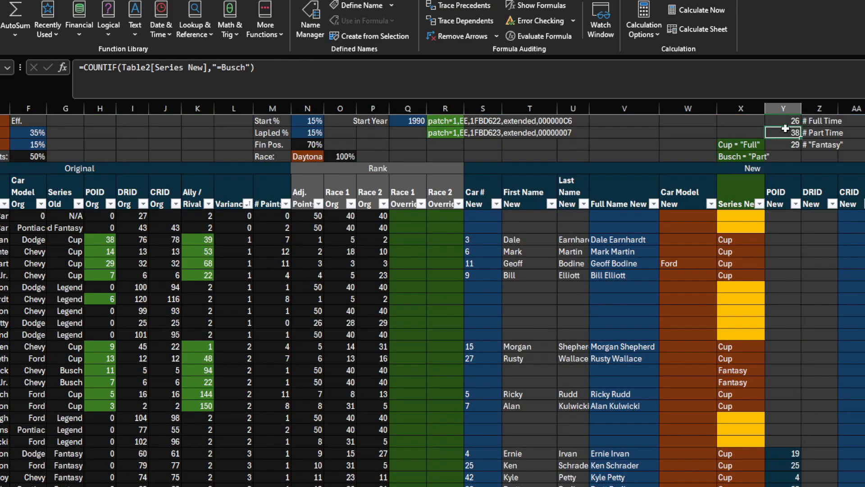
pyautogui.scroll(-6, 783, 454)
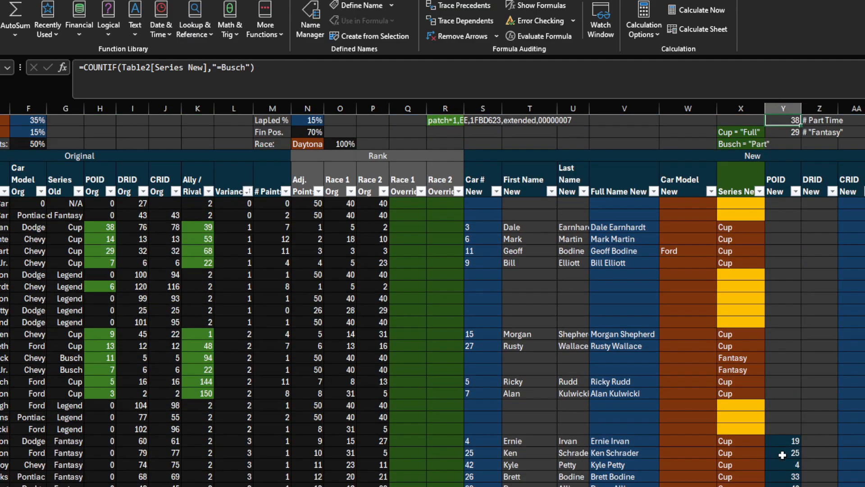
# Undo the Cup and Busch fills made in the Series New column.
pyautogui.scroll(6, 782, 455)
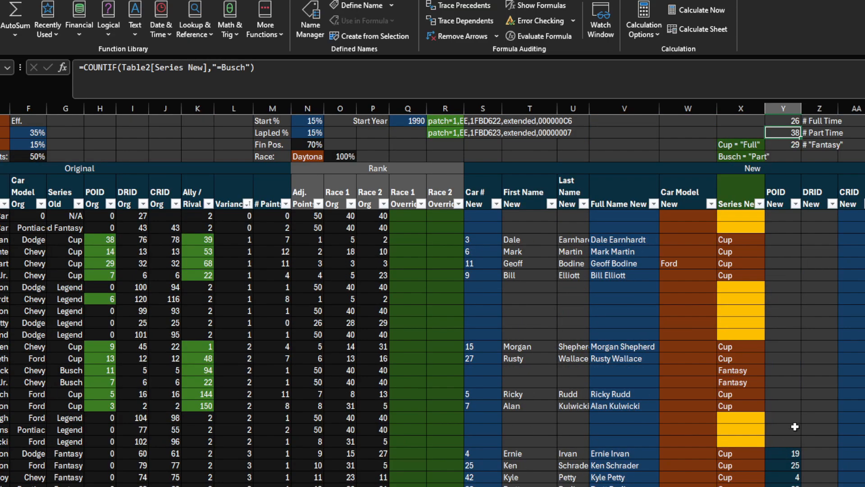
pyautogui.hotkey('ctrl', 'z')
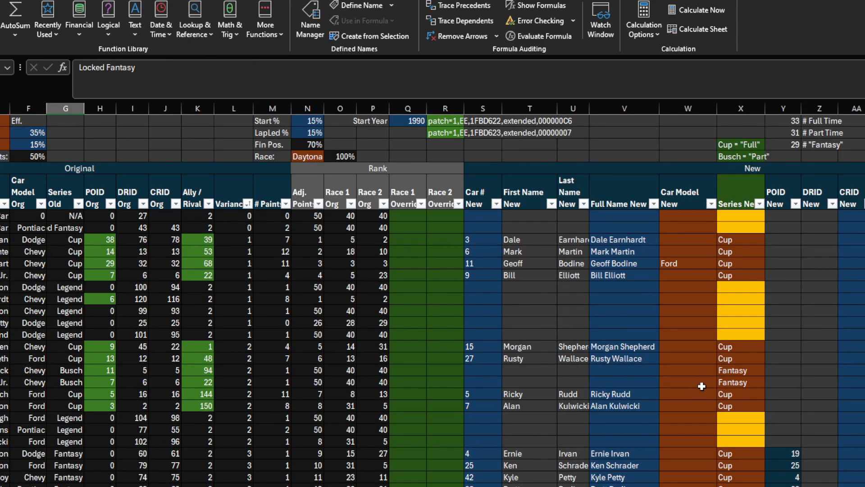
# Look through the available choices in the Car Model New cells for new cars 3, 6 and 9, leaving them unset.
pyautogui.click(696, 239)
pyautogui.click(722, 240)
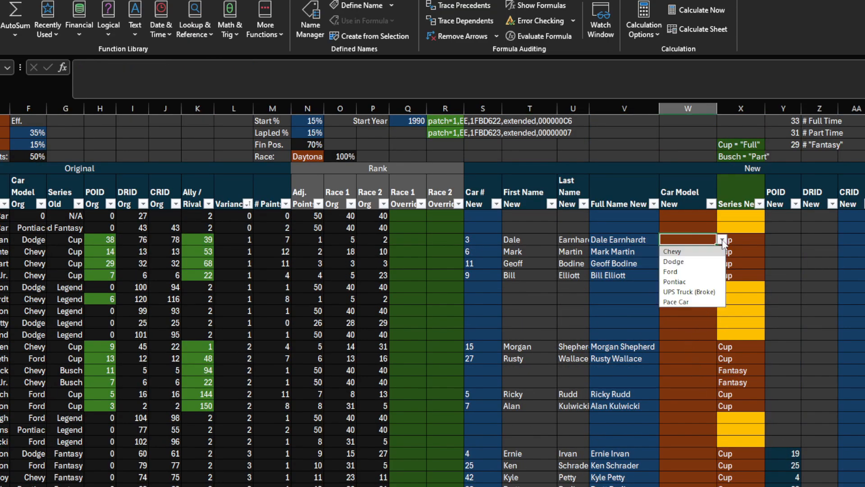
pyautogui.click(721, 240)
pyautogui.click(702, 250)
pyautogui.click(722, 252)
pyautogui.click(702, 253)
pyautogui.click(694, 272)
pyautogui.click(721, 276)
pyautogui.click(712, 275)
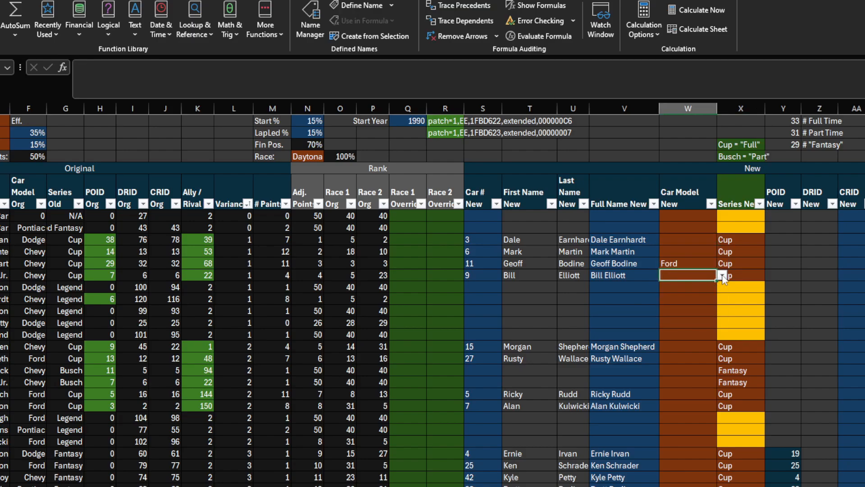
pyautogui.click(722, 275)
pyautogui.click(723, 276)
pyautogui.click(697, 247)
pyautogui.click(692, 278)
pyautogui.click(460, 311)
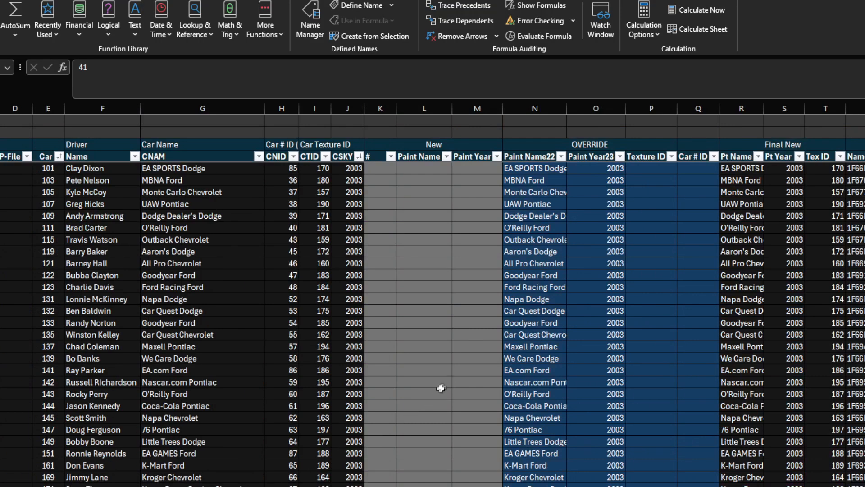
# On the paint scheme sheet, compare the override Paint Name22 and Paint Year23 formulas with their CNAM and CSKY source columns.
pyautogui.scroll(-7, 506, 366)
pyautogui.scroll(-6, 506, 365)
pyautogui.scroll(13, 506, 366)
pyautogui.click(535, 169)
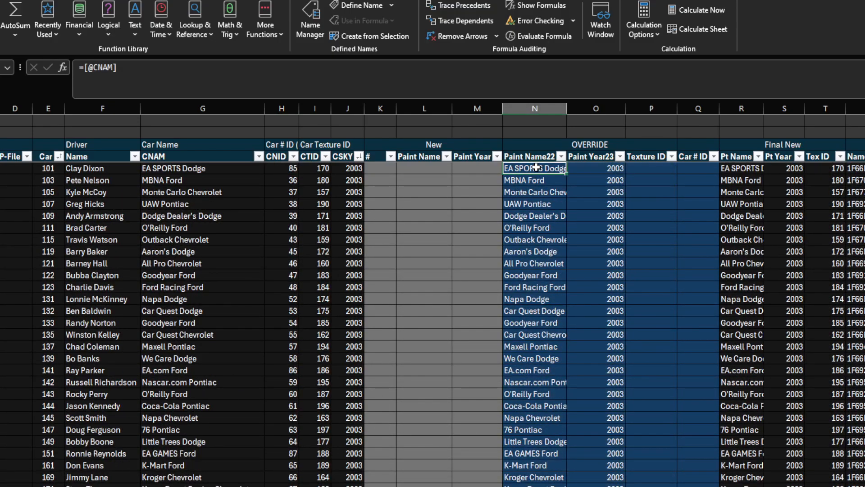
pyautogui.click(171, 170)
pyautogui.click(526, 168)
pyautogui.click(615, 170)
pyautogui.click(593, 227)
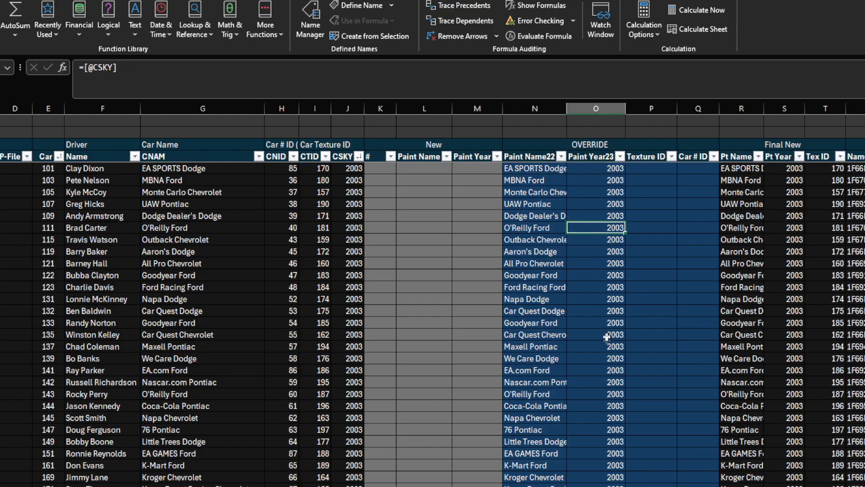
# Check the first override paint name, view the driver sheet's new assignments, and return to the paint scheme sheet.
pyautogui.click(540, 169)
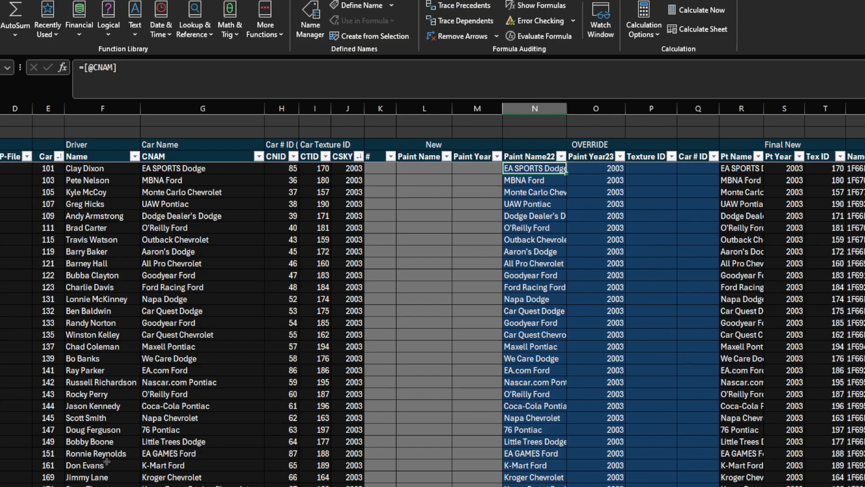
pyautogui.hotkey('ctrl', 'pagedown')
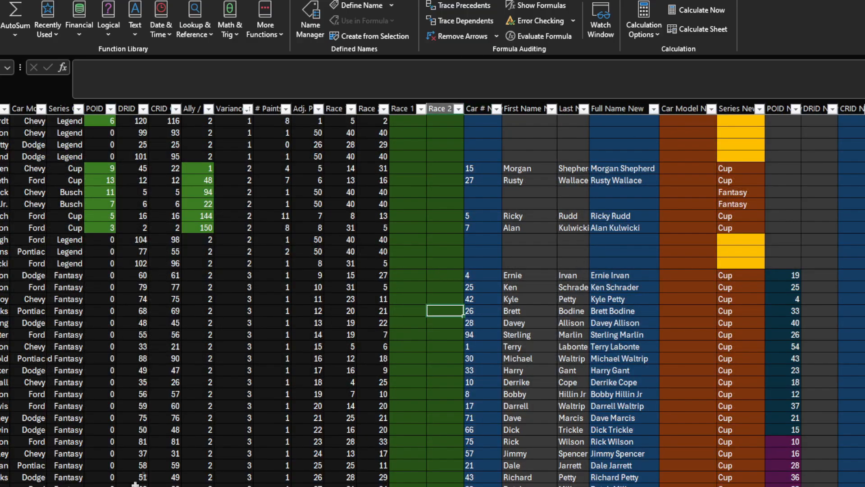
pyautogui.hotkey('ctrl', 'pageup')
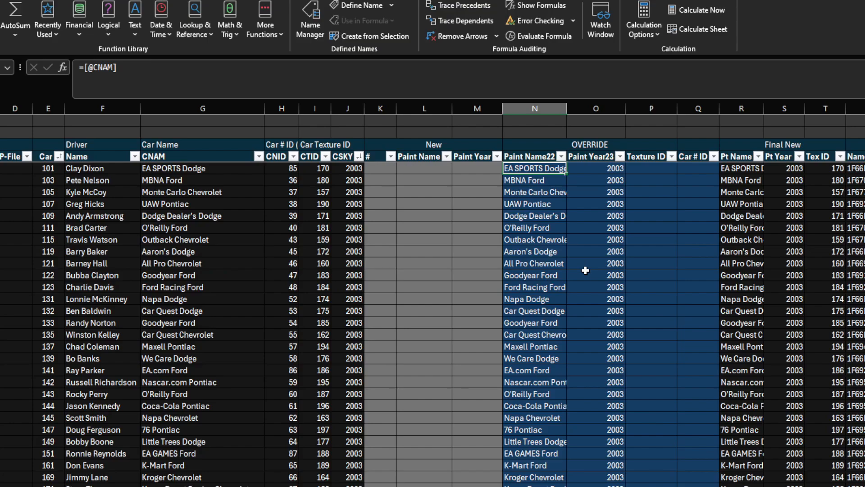
# Try Tide Lumina as the override paint name for car 101, and undo the entry.
pyautogui.write('Tide')
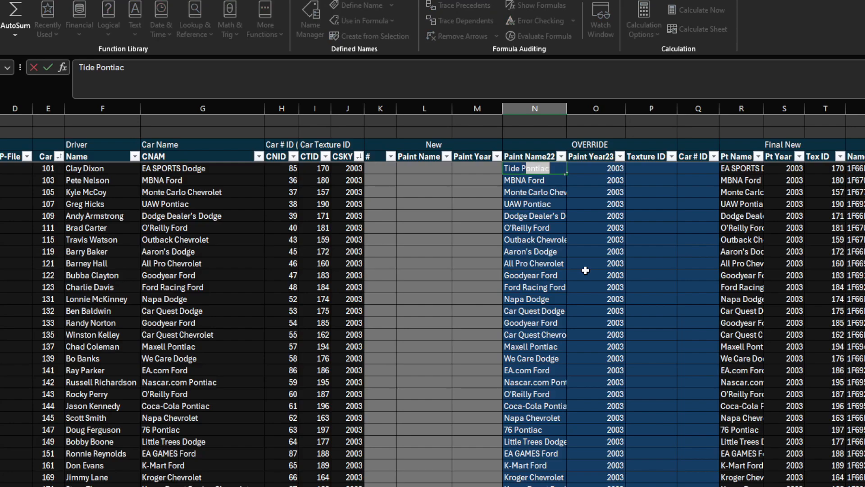
pyautogui.write(' P')
pyautogui.press('BackSpace')
pyautogui.press('BackSpace')
pyautogui.write('Lumina')
pyautogui.press('Return')
pyautogui.press('Up')
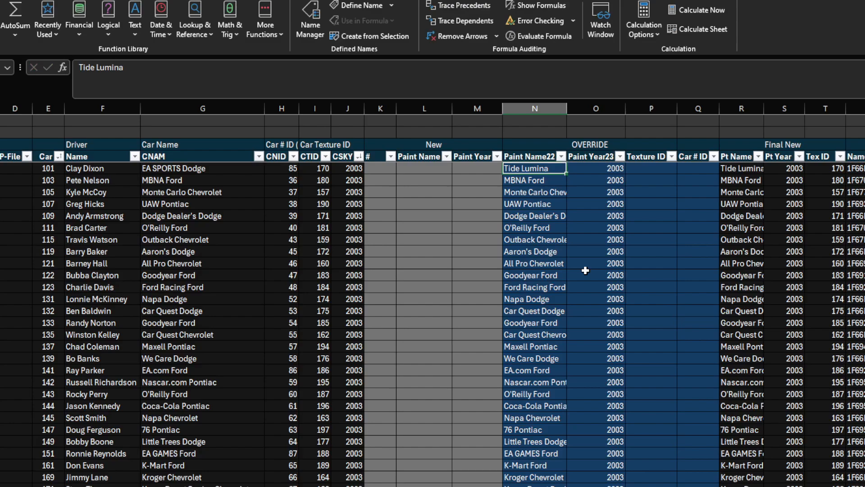
pyautogui.hotkey('ctrl', 'z')
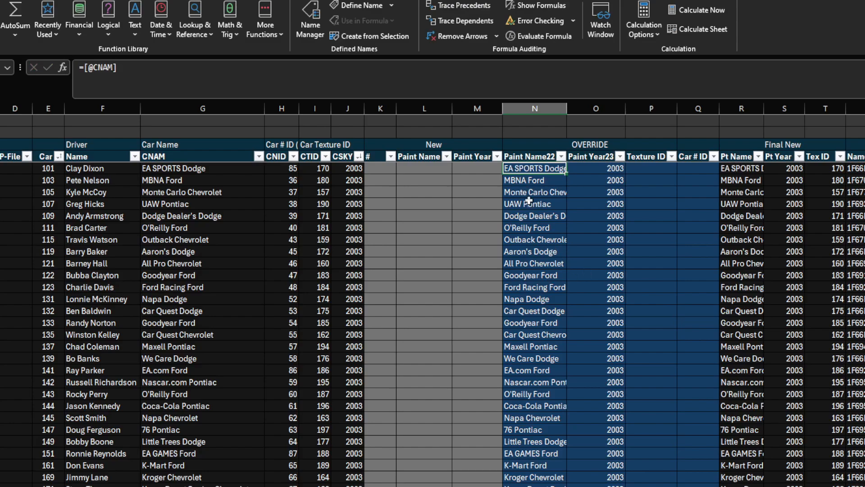
# Try 1990 as the override paint year for car 101, and undo the entry.
pyautogui.click(598, 168)
pyautogui.write('1990')
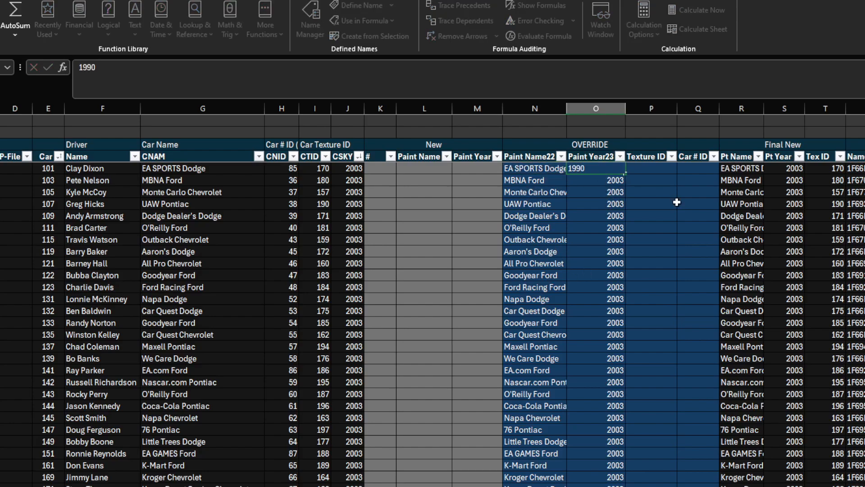
pyautogui.press('Return')
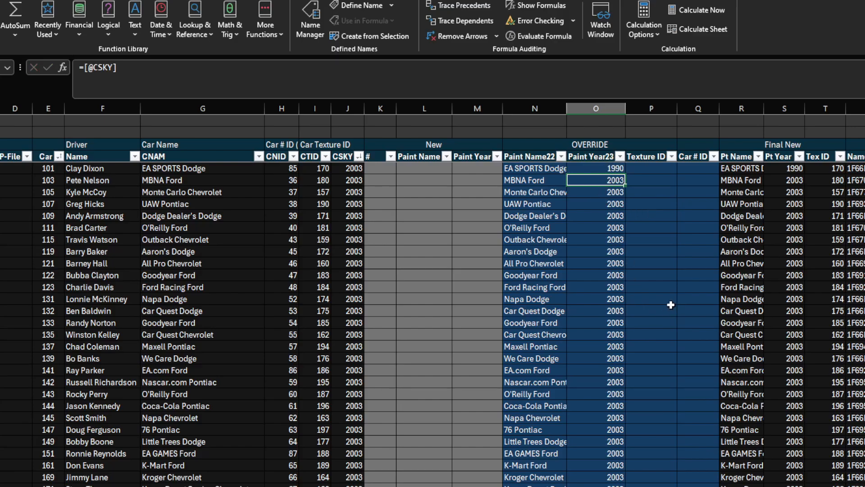
pyautogui.hotkey('ctrl', 'z')
# Compare the override paint names, years and texture IDs of car 01's extra schemes with its base row and their CTID values.
pyautogui.scroll(-6, 613, 336)
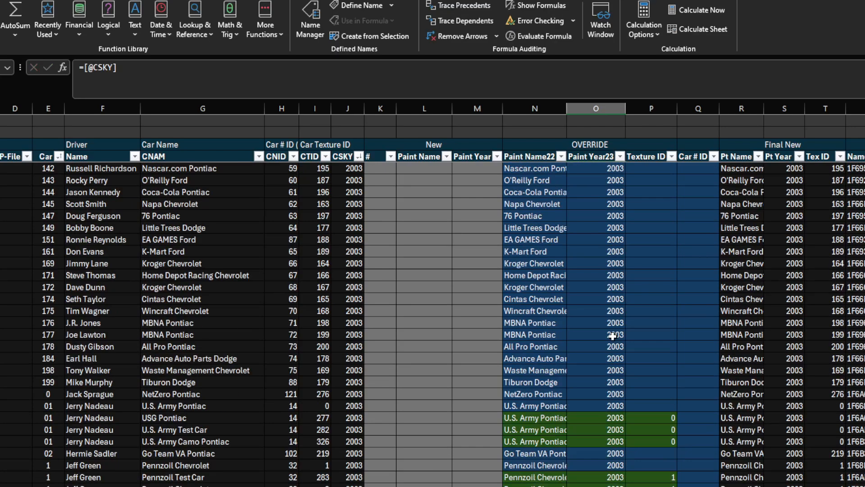
pyautogui.scroll(-3, 614, 337)
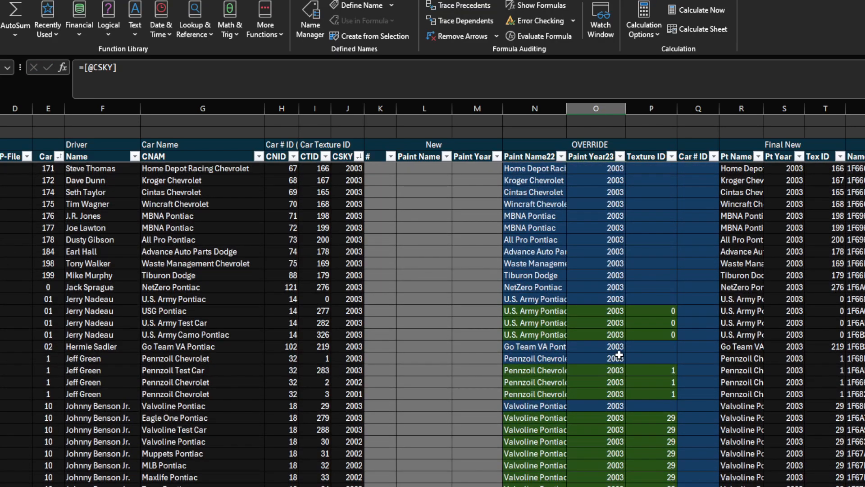
pyautogui.scroll(-1, 613, 357)
pyautogui.click(557, 278)
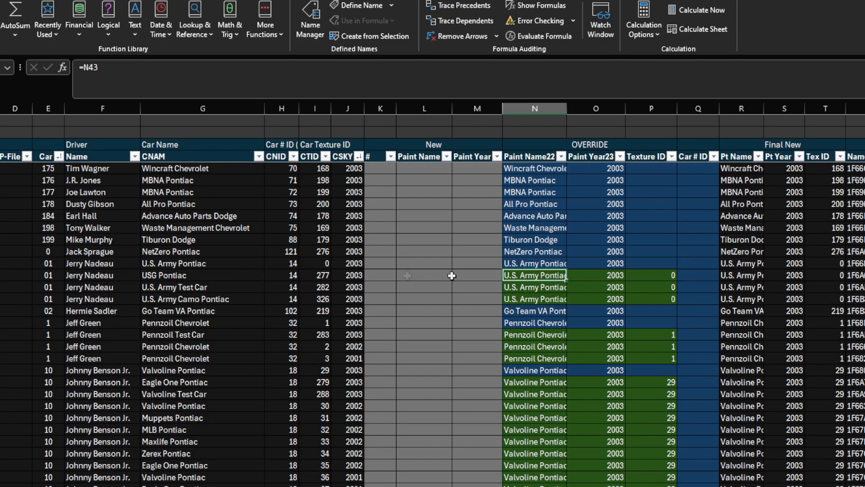
pyautogui.click(537, 265)
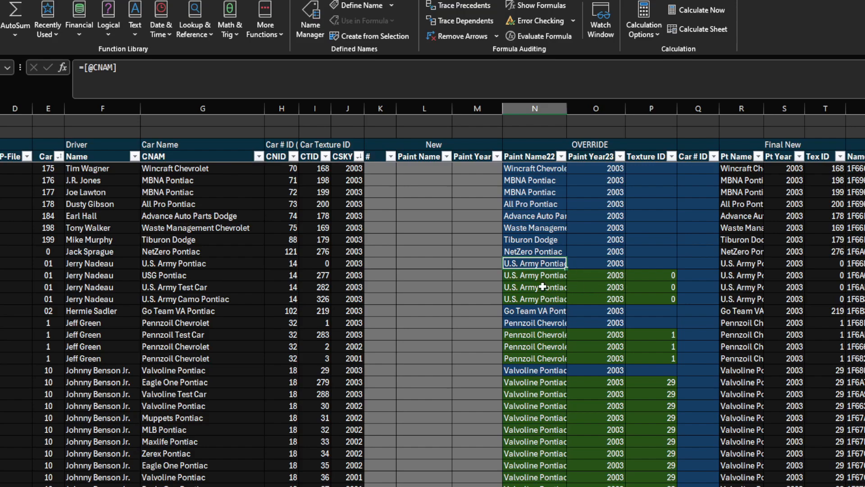
pyautogui.moveTo(536, 275); pyautogui.dragTo(633, 298)
pyautogui.moveTo(665, 271); pyautogui.dragTo(660, 296)
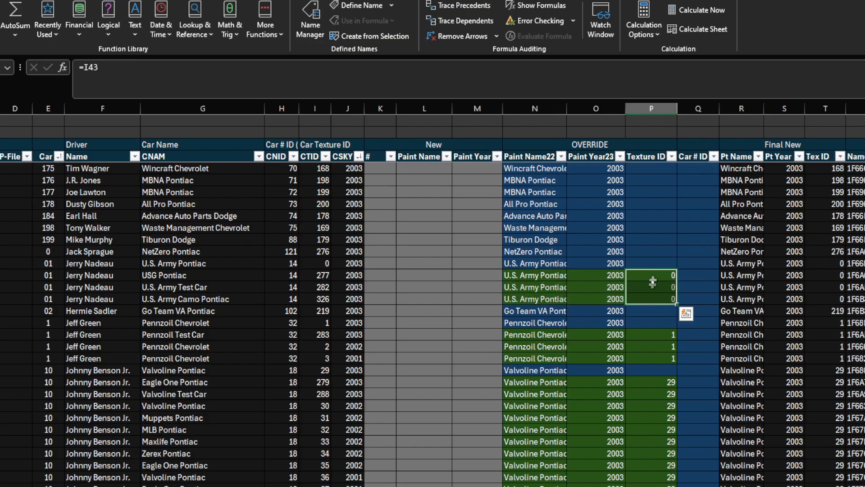
pyautogui.moveTo(320, 275); pyautogui.dragTo(321, 298)
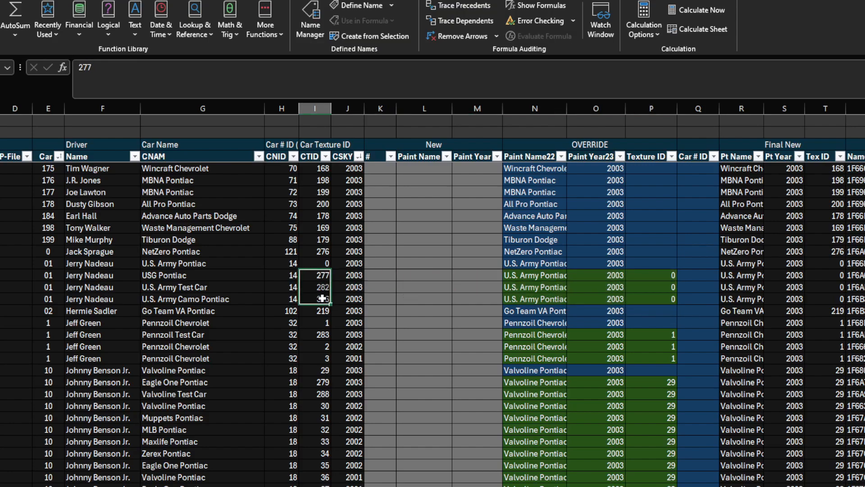
pyautogui.click(659, 288)
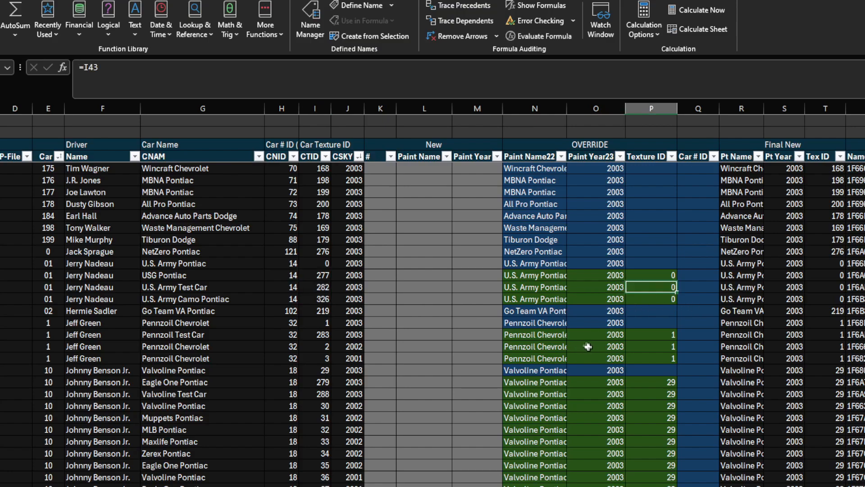
# Review how car 01's base override feeds its variants, and examine the car names of its paint scheme rows.
pyautogui.click(551, 264)
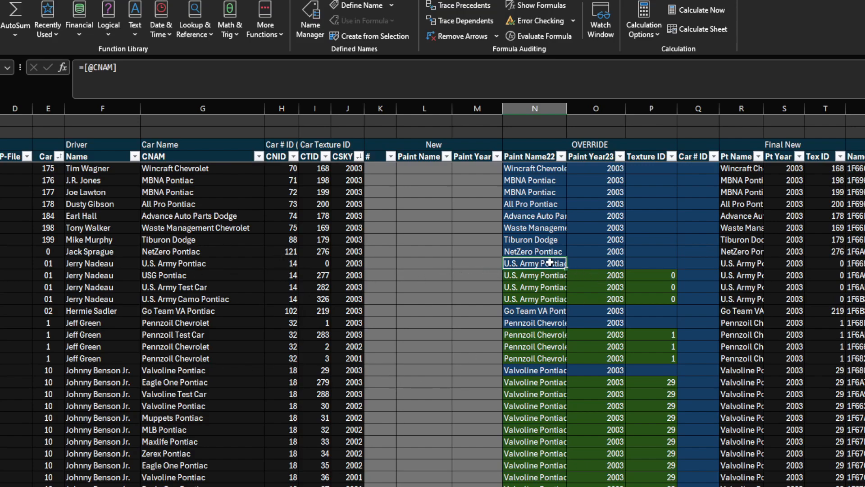
pyautogui.moveTo(527, 275); pyautogui.dragTo(615, 299)
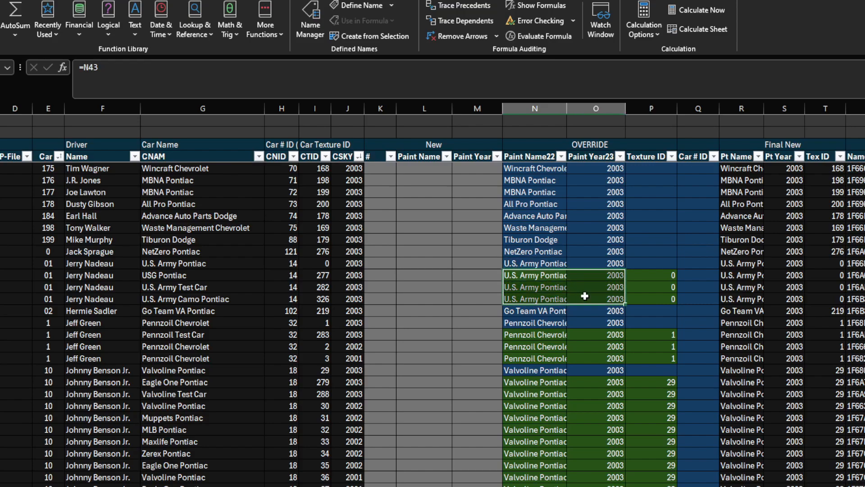
pyautogui.moveTo(652, 275); pyautogui.dragTo(657, 300)
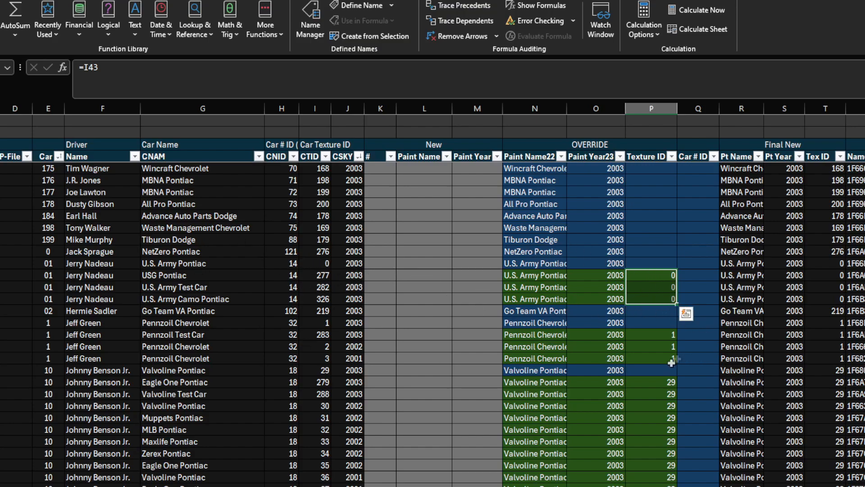
pyautogui.scroll(-1, 666, 326)
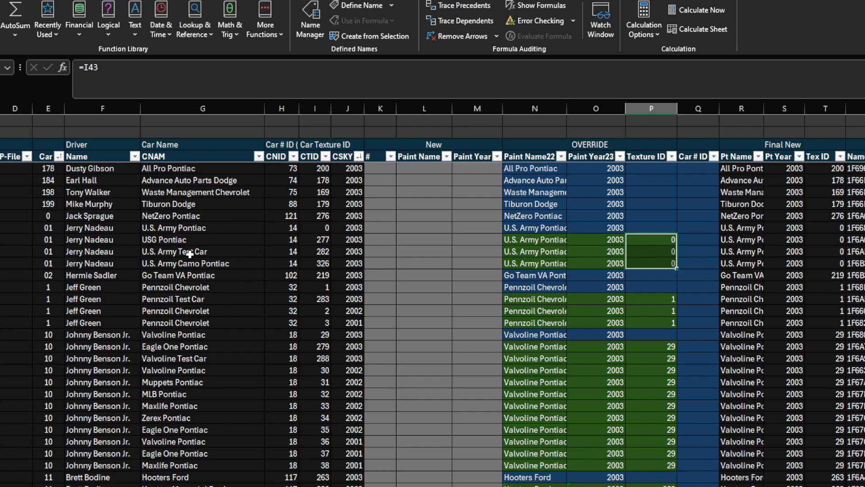
pyautogui.click(184, 241)
pyautogui.click(197, 263)
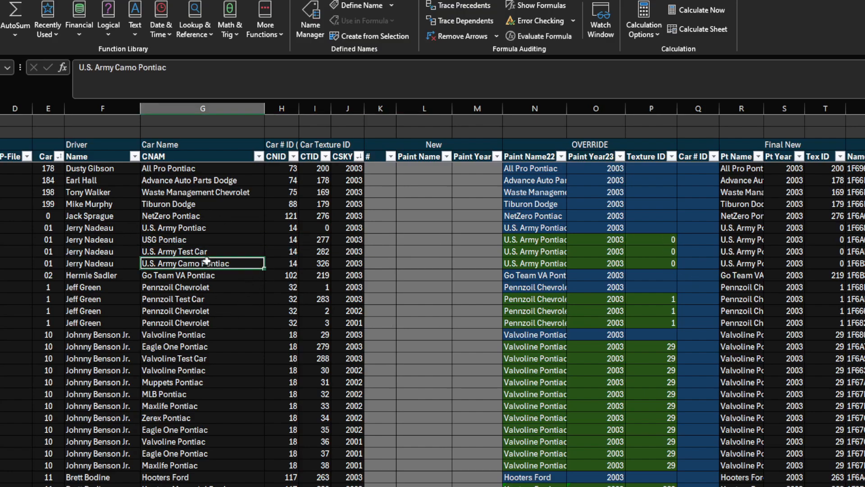
pyautogui.click(175, 250)
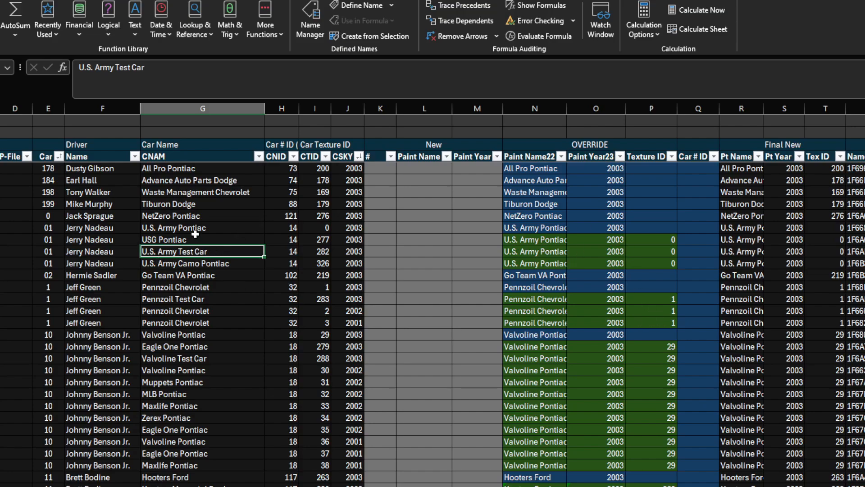
pyautogui.moveTo(49, 228); pyautogui.dragTo(214, 263)
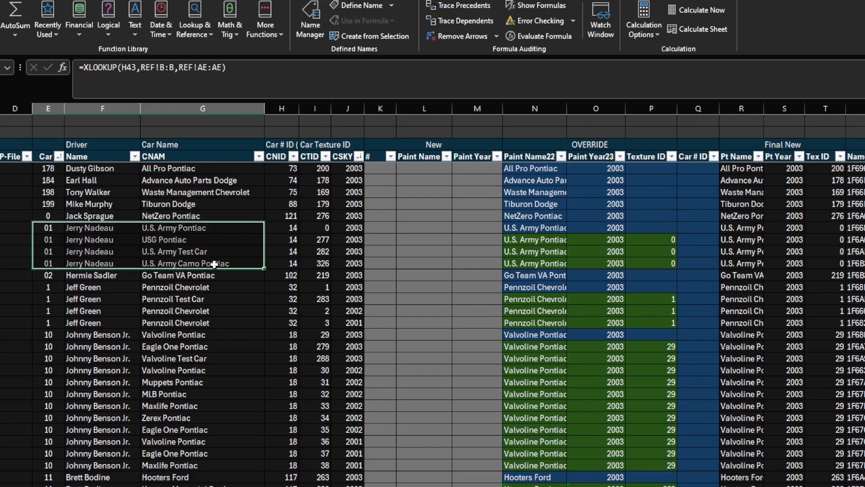
# On the driver sheet, find car 01 and check the paint count formula in its # Paints cell.
pyautogui.hotkey('ctrl', 'pagedown')
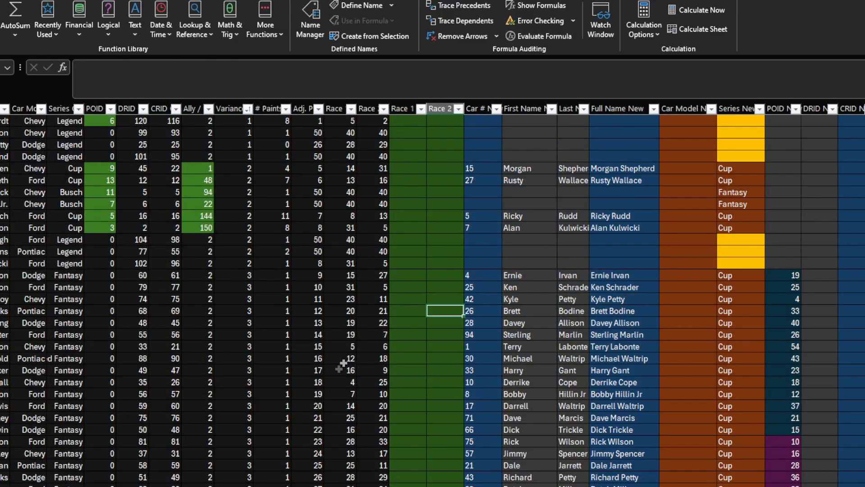
pyautogui.hscroll(-1, 343, 418)
pyautogui.hscroll(-5, 495, 431)
pyautogui.scroll(-20, 496, 431)
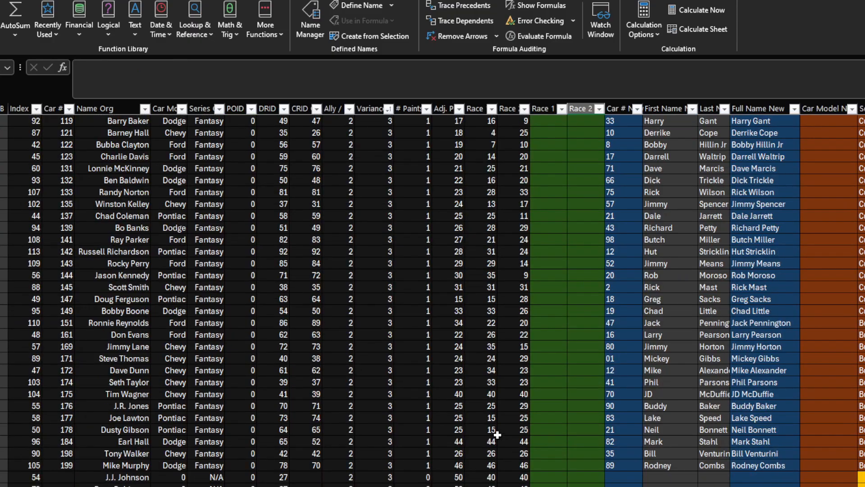
pyautogui.scroll(-10, 496, 431)
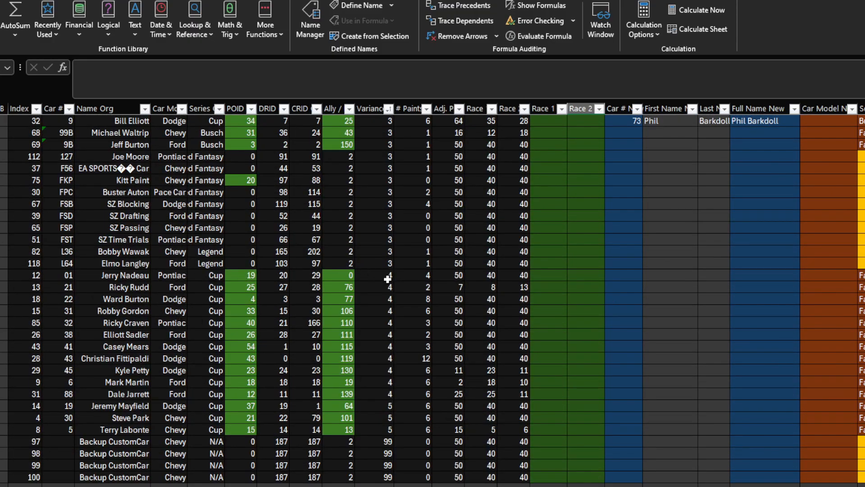
pyautogui.scroll(-4, 388, 279)
pyautogui.click(415, 133)
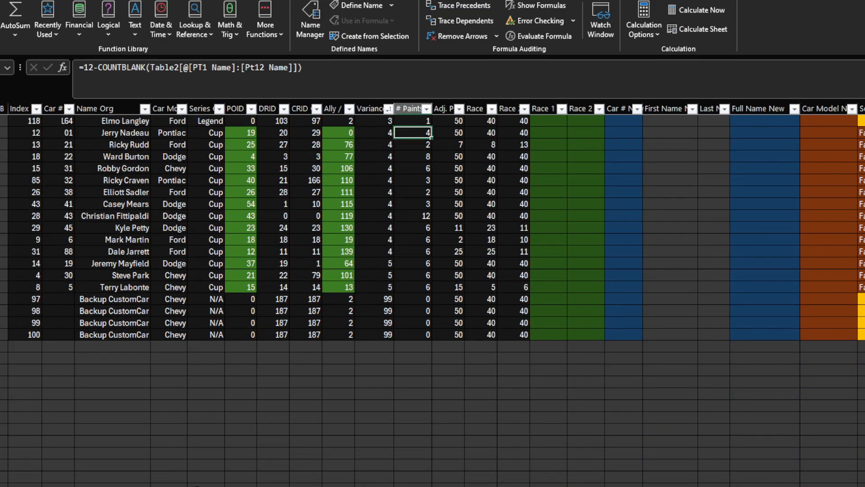
pyautogui.scroll(4, 191, 451)
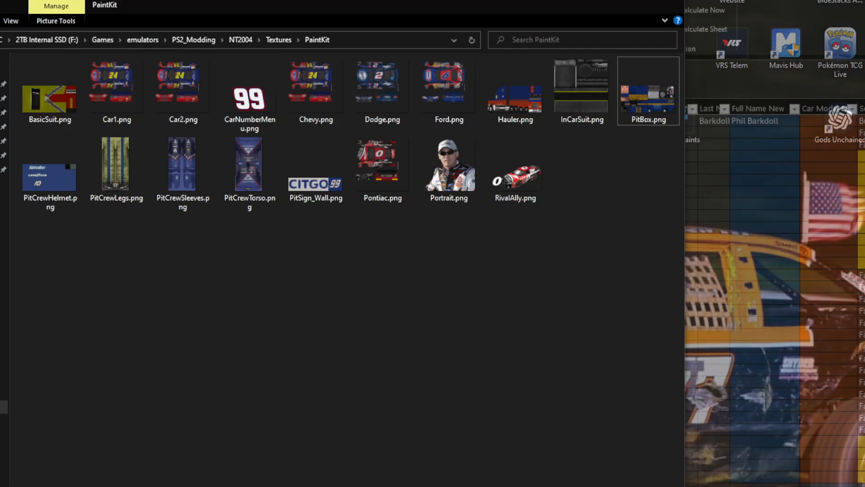
# Switch to File Explorer and duplicate Car2.png in the PaintKit folder, naming the copy Car3.png.
pyautogui.moveTo(278, 8); pyautogui.dragTo(581, 18)
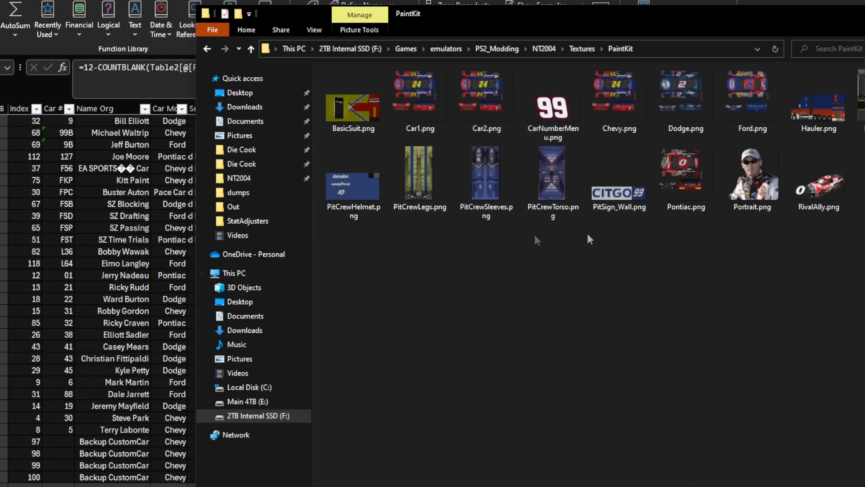
pyautogui.click(484, 109)
pyautogui.hotkey('ctrl', 'c')
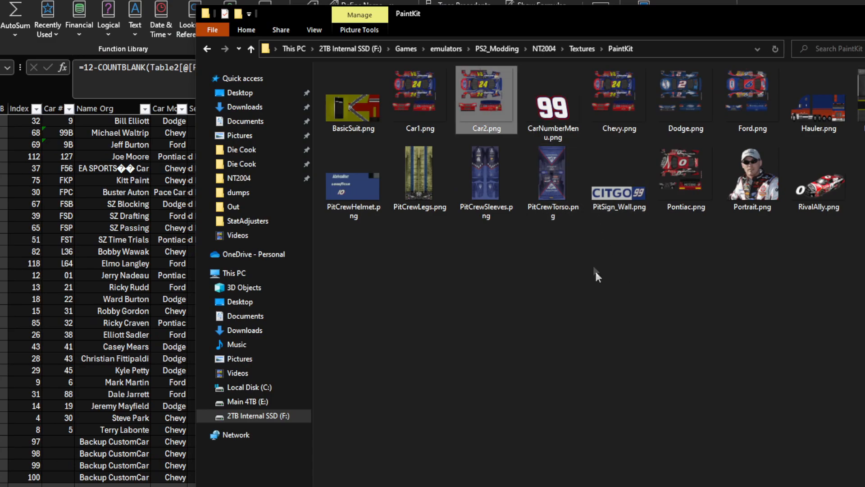
pyautogui.hotkey('ctrl', 'v')
pyautogui.press('F2')
pyautogui.write('Car3')
pyautogui.press('Return')
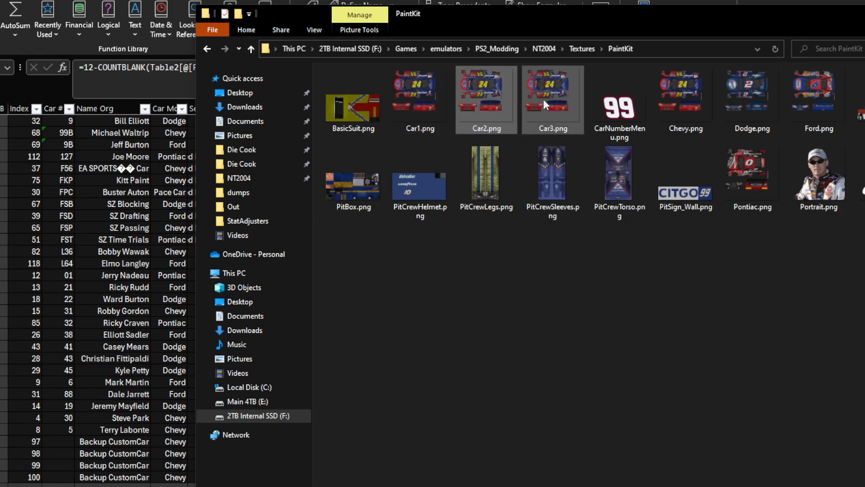
# Return to the workbook's paint scheme sheet and compare car 01's base texture ID with its USG, Test Car and Camo schemes.
pyautogui.hotkey('alt', 'Tab')
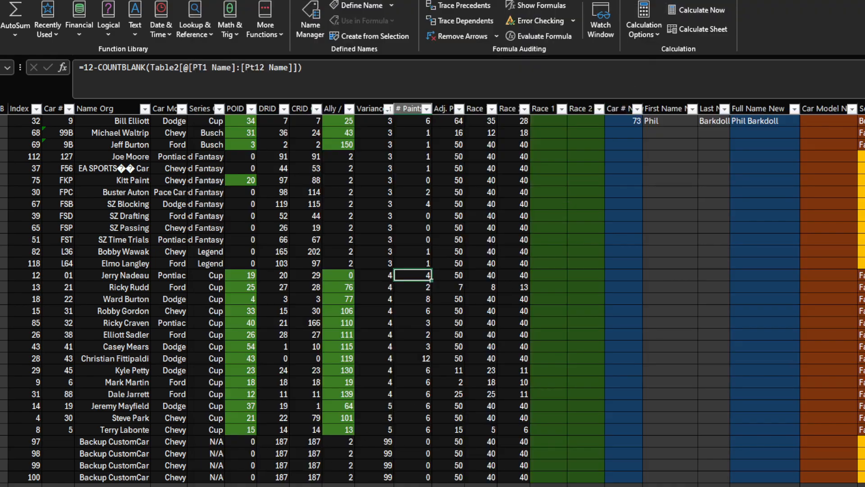
pyautogui.hotkey('alt', 'Tab')
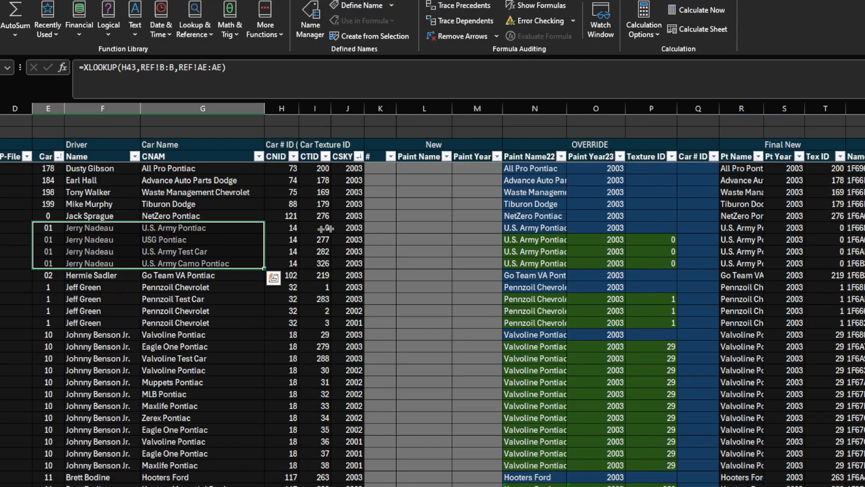
pyautogui.click(323, 228)
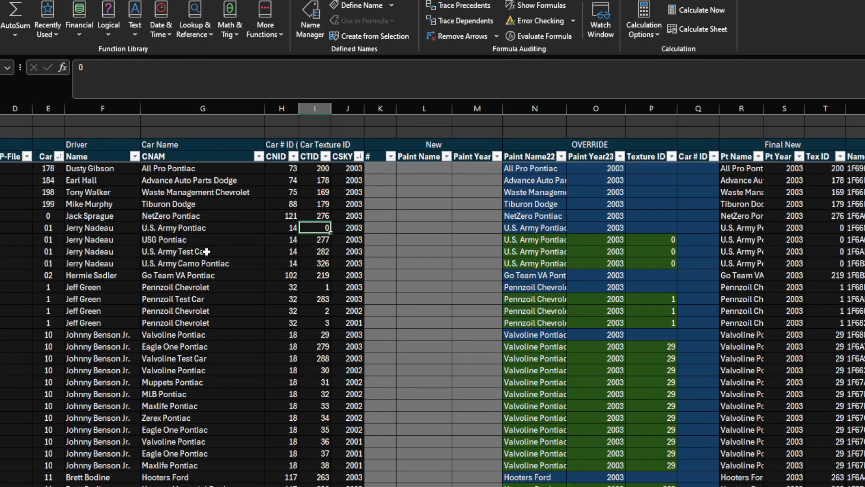
pyautogui.click(216, 243)
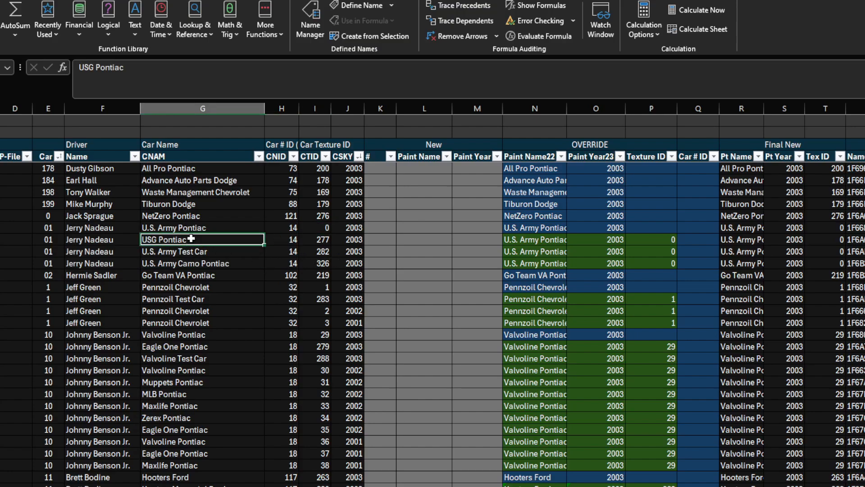
pyautogui.moveTo(192, 240); pyautogui.dragTo(198, 265)
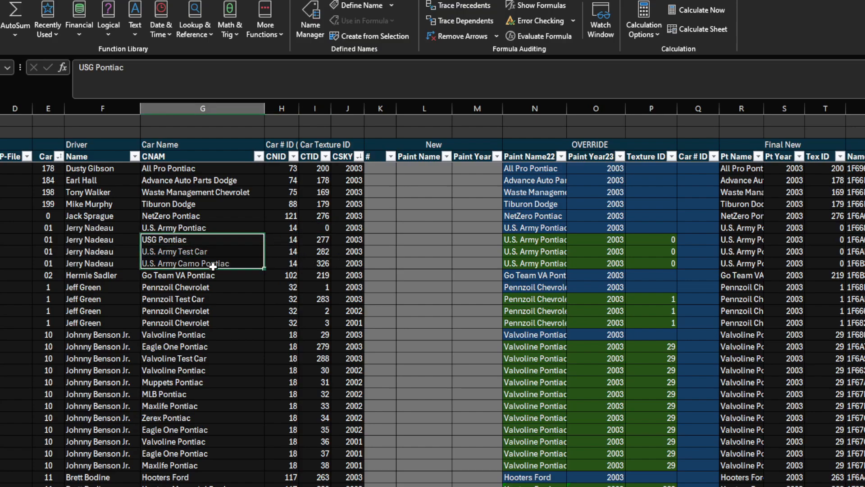
pyautogui.click(232, 239)
pyautogui.click(321, 229)
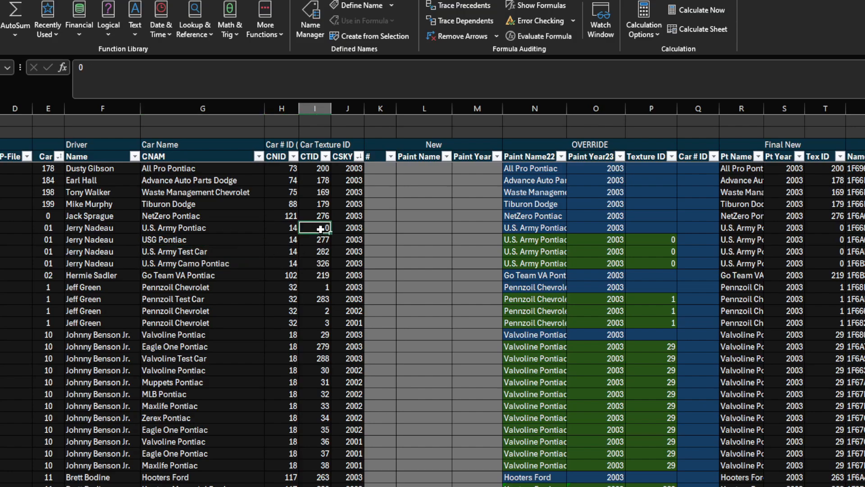
pyautogui.click(313, 241)
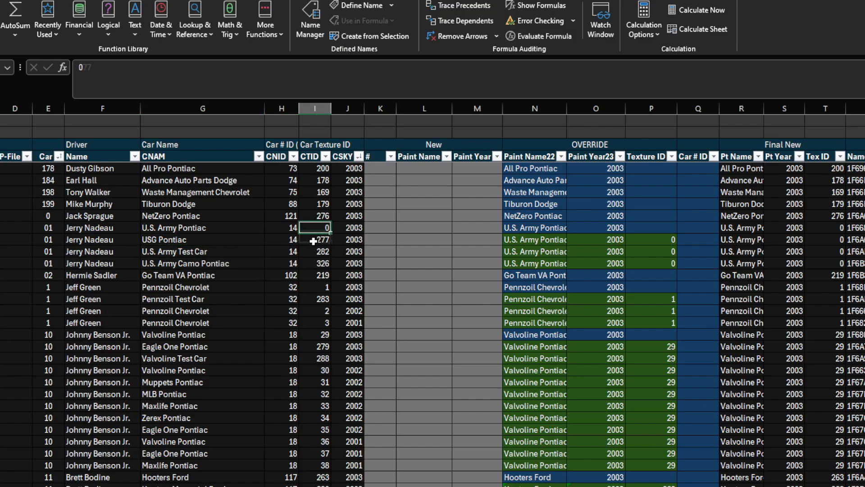
pyautogui.click(169, 242)
pyautogui.click(183, 265)
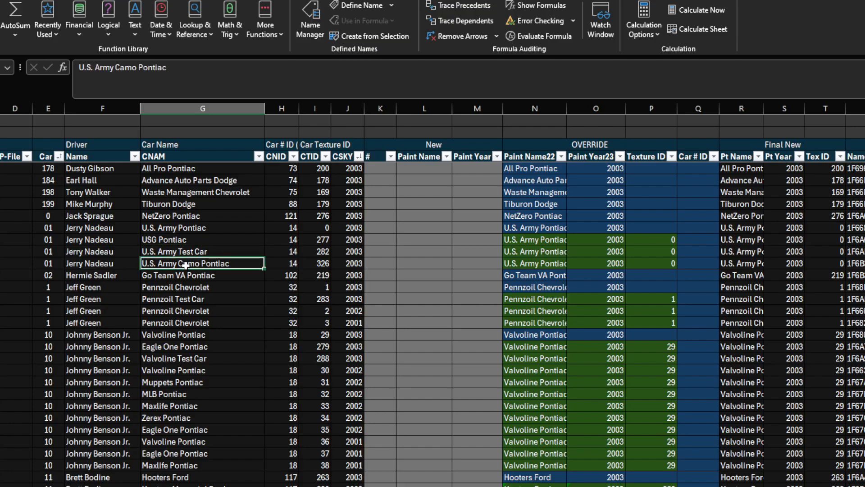
# Clear the texture ID overrides of car 01's Test Car and Camo schemes, and check their final texture IDs.
pyautogui.moveTo(163, 251); pyautogui.dragTo(231, 253)
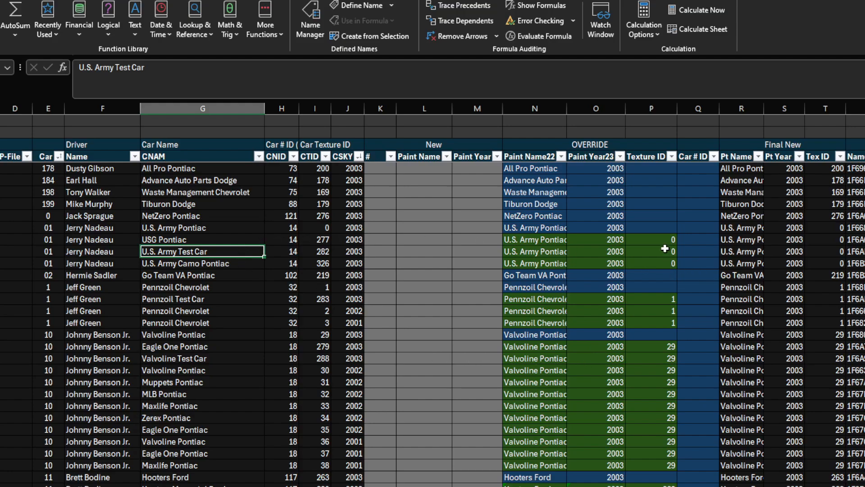
pyautogui.click(237, 229)
pyautogui.moveTo(235, 254); pyautogui.dragTo(235, 265)
pyautogui.moveTo(649, 251); pyautogui.dragTo(649, 263)
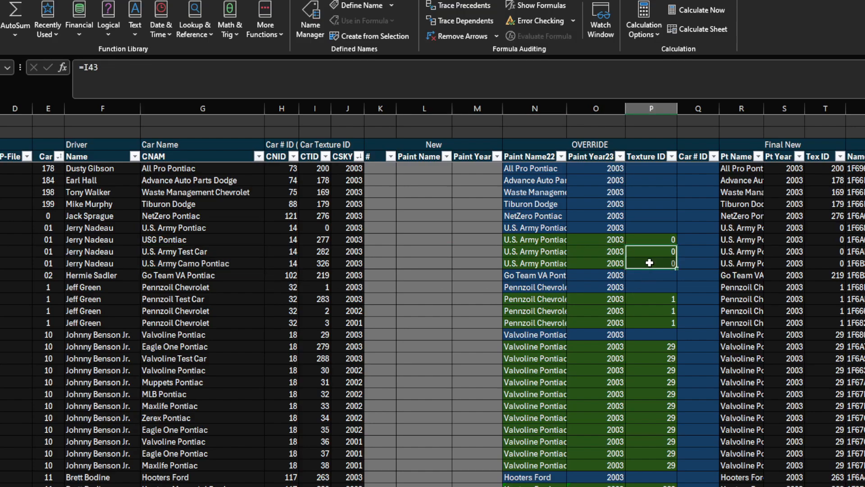
pyautogui.press('Delete')
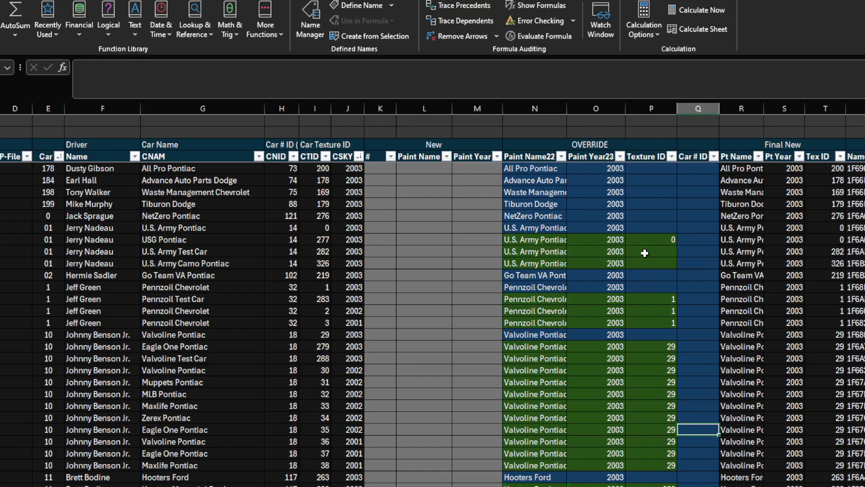
pyautogui.moveTo(645, 253); pyautogui.dragTo(645, 263)
pyautogui.moveTo(833, 252); pyautogui.dragTo(816, 271)
# Undo and repeat the texture ID clearing for car 01's variants, and copy car 02's blank texture override onto them.
pyautogui.hotkey('ctrl', 'z')
pyautogui.moveTo(660, 251); pyautogui.dragTo(664, 272)
pyautogui.press('Delete')
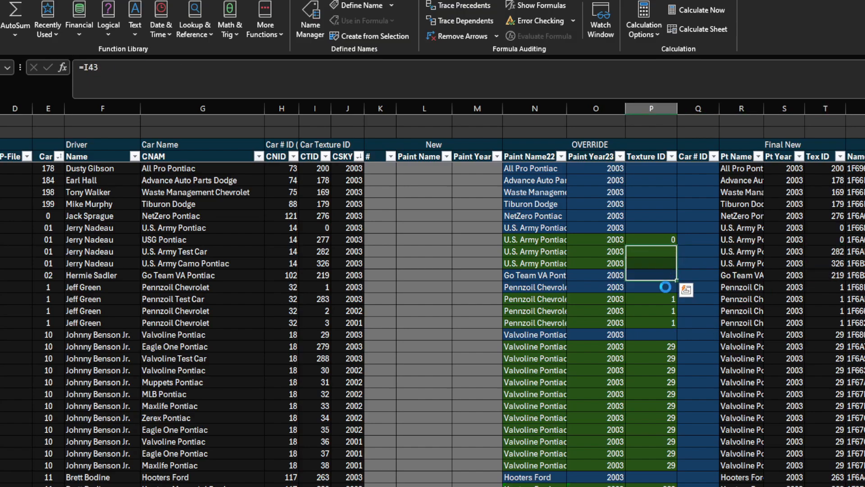
pyautogui.click(691, 250)
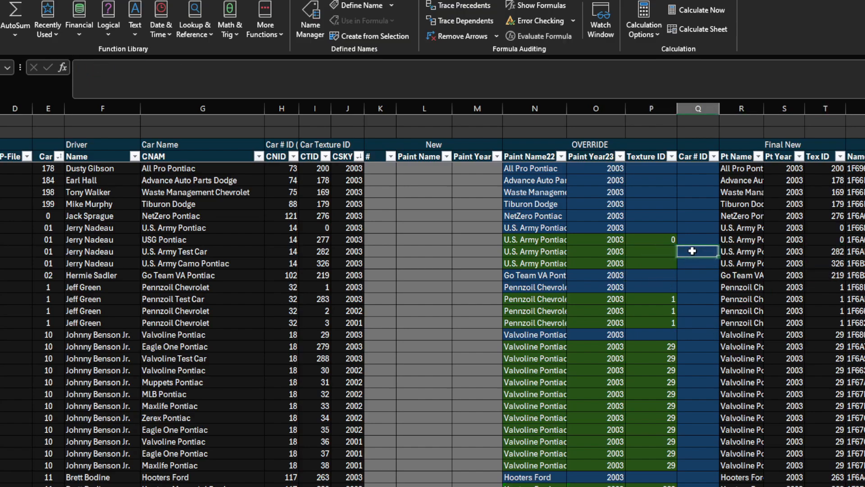
pyautogui.click(636, 280)
pyautogui.hotkey('ctrl', 'c')
pyautogui.moveTo(658, 263); pyautogui.dragTo(663, 251)
pyautogui.hotkey('ctrl', 'v')
pyautogui.press('Escape')
# Undo the pasting and clearing of car 01's texture ID overrides.
pyautogui.click(683, 292)
pyautogui.hotkey('ctrl', 'z')
pyautogui.hotkey('ctrl', 'z')
pyautogui.press('Escape')
# Examine how the blue base overrides and green variant overrides are laid out for car 01 and the cars listed after it.
pyautogui.moveTo(133, 229); pyautogui.dragTo(259, 228)
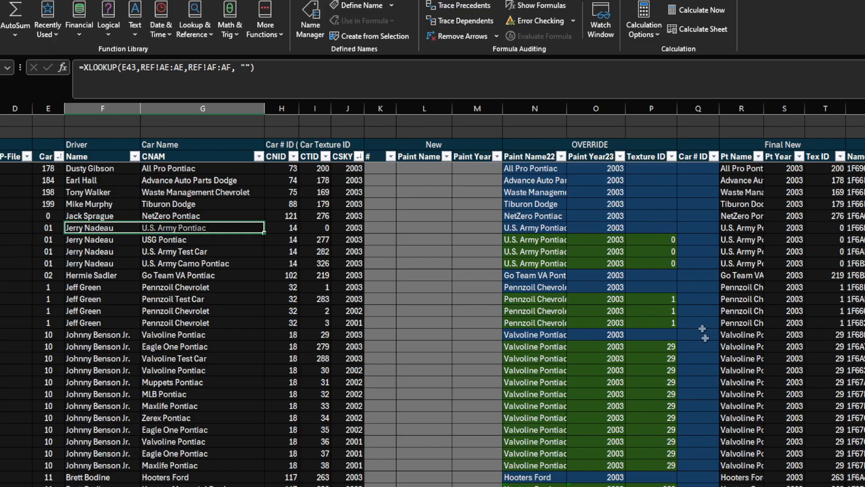
pyautogui.scroll(-2, 653, 350)
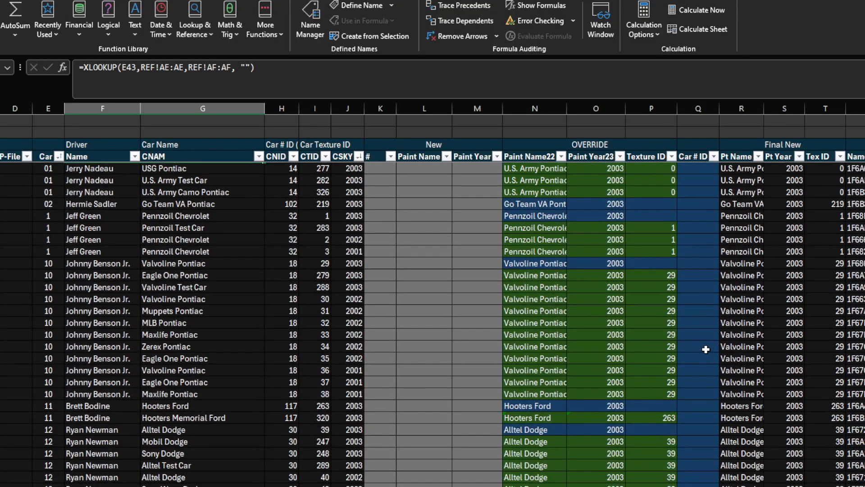
pyautogui.scroll(-7, 706, 349)
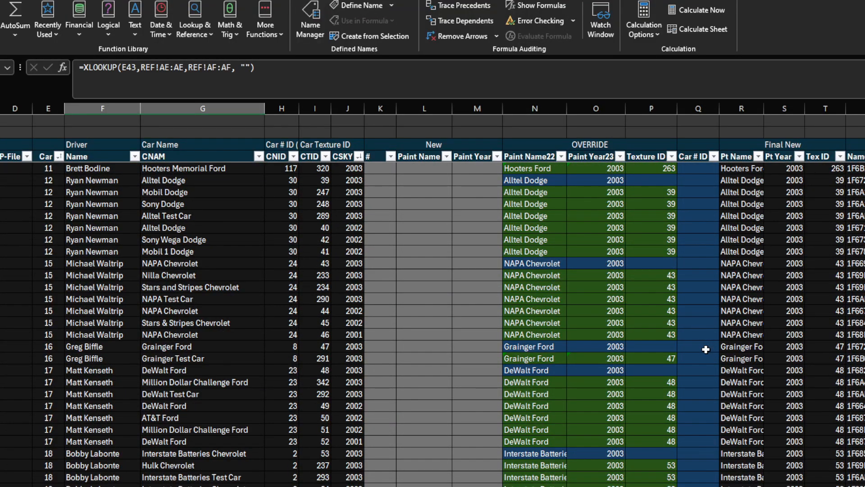
pyautogui.scroll(9, 706, 349)
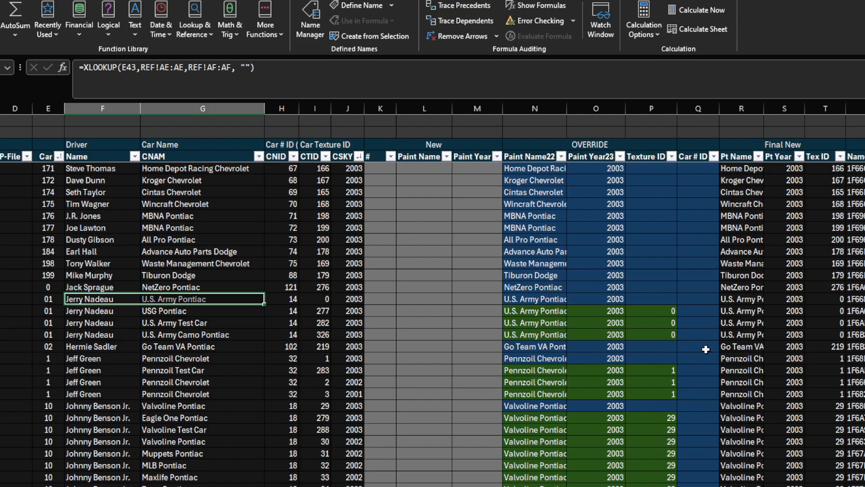
pyautogui.moveTo(541, 278); pyautogui.dragTo(617, 346)
pyautogui.hotkey('ctrl', 'v')
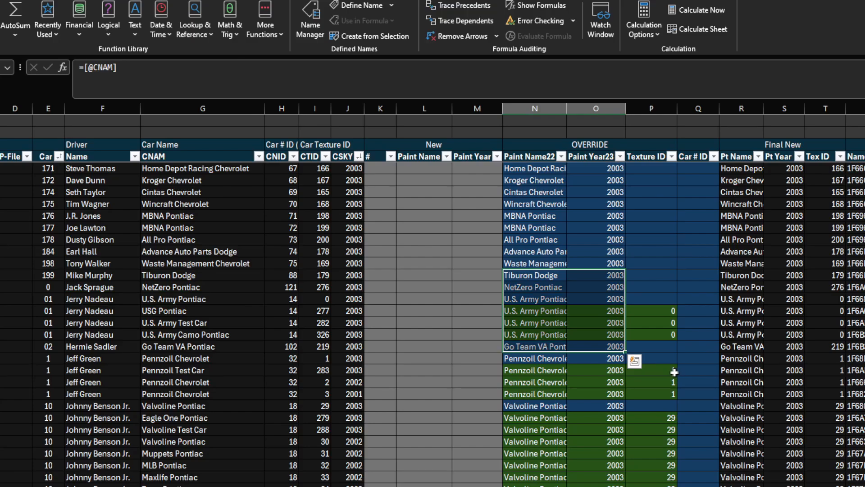
pyautogui.click(668, 302)
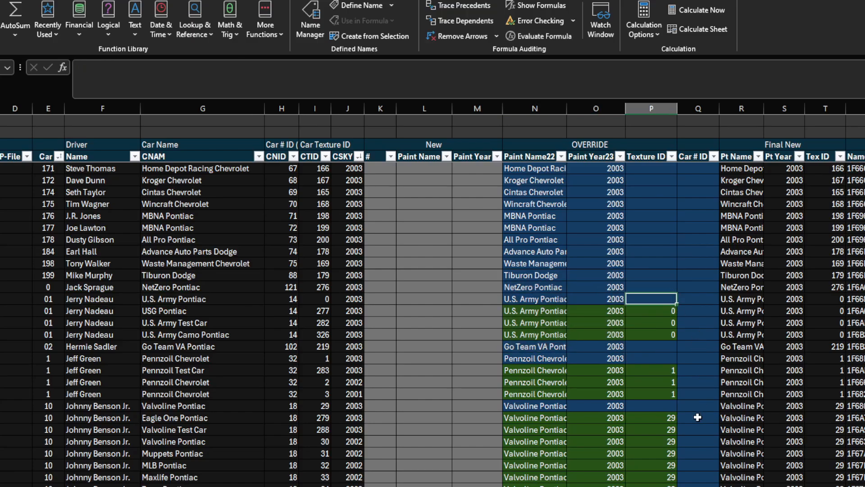
pyautogui.scroll(-1, 697, 417)
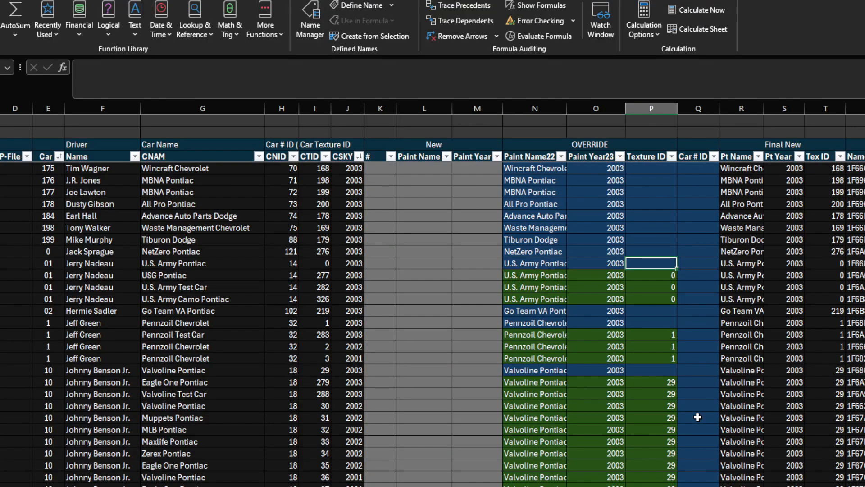
pyautogui.scroll(-2, 697, 417)
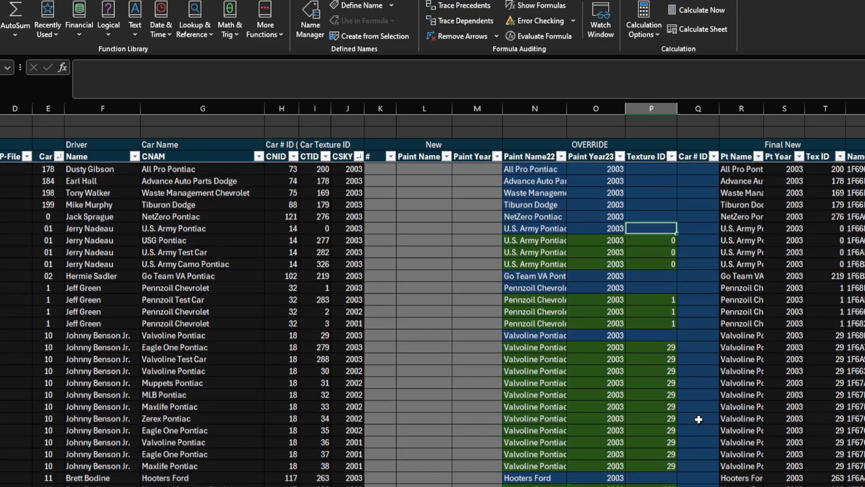
pyautogui.scroll(-5, 699, 422)
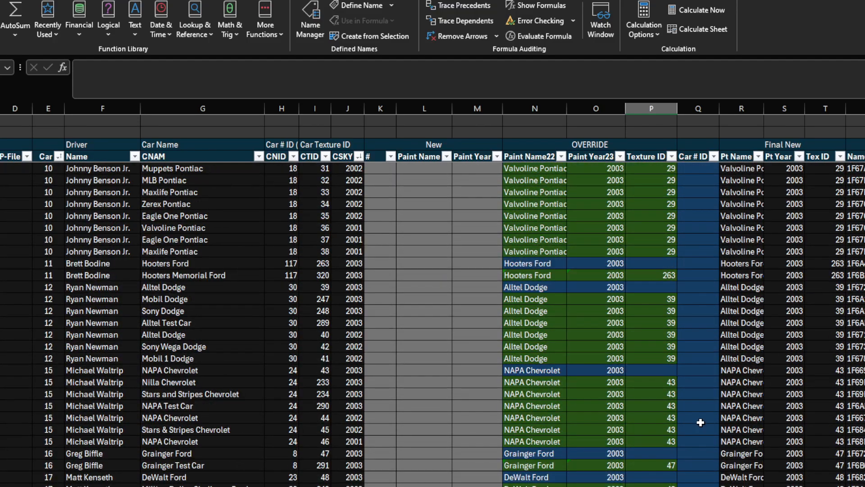
# Set car 17's base paint name override to Test, check its variant paint names, and undo the change.
pyautogui.scroll(-6, 701, 422)
pyautogui.click(523, 264)
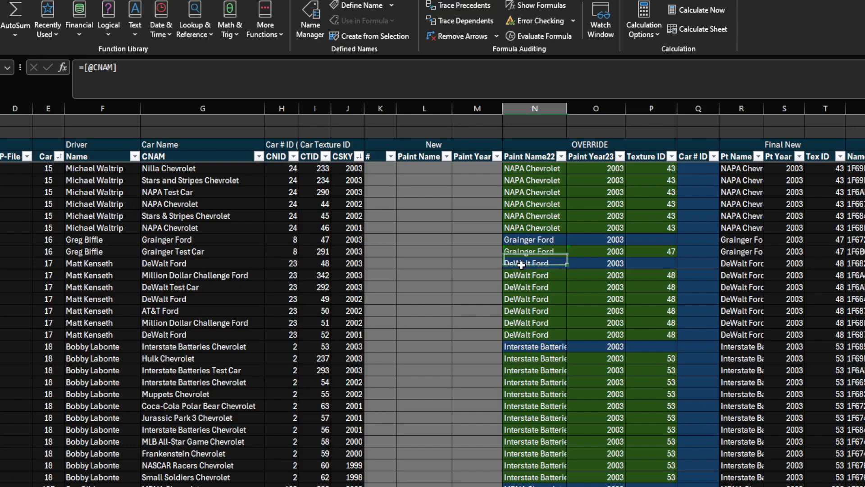
pyautogui.write('Test')
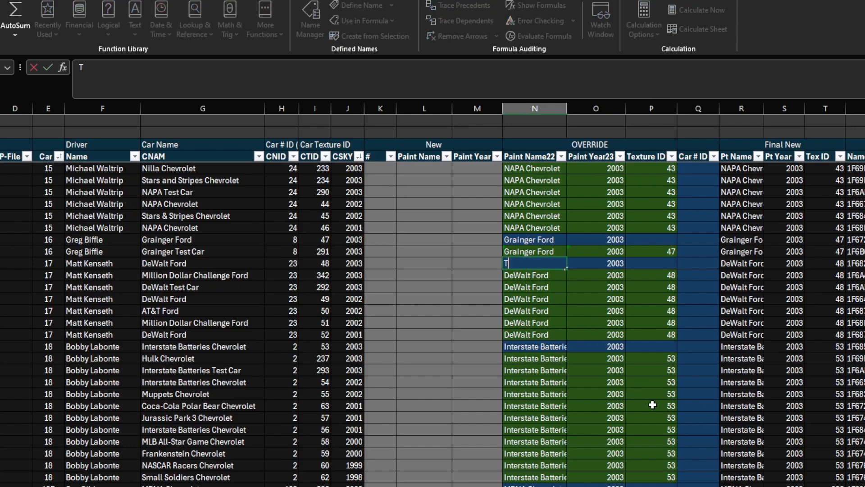
pyautogui.press('Return')
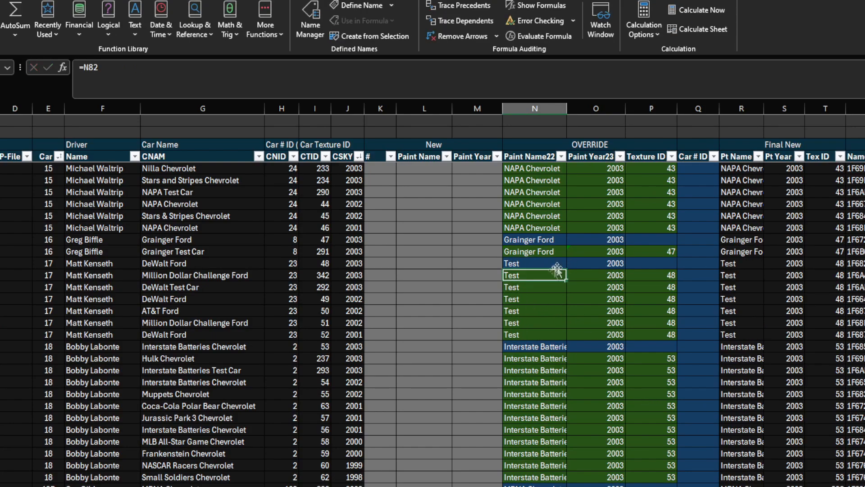
pyautogui.moveTo(541, 274); pyautogui.dragTo(539, 333)
pyautogui.hotkey('ctrl', 'z')
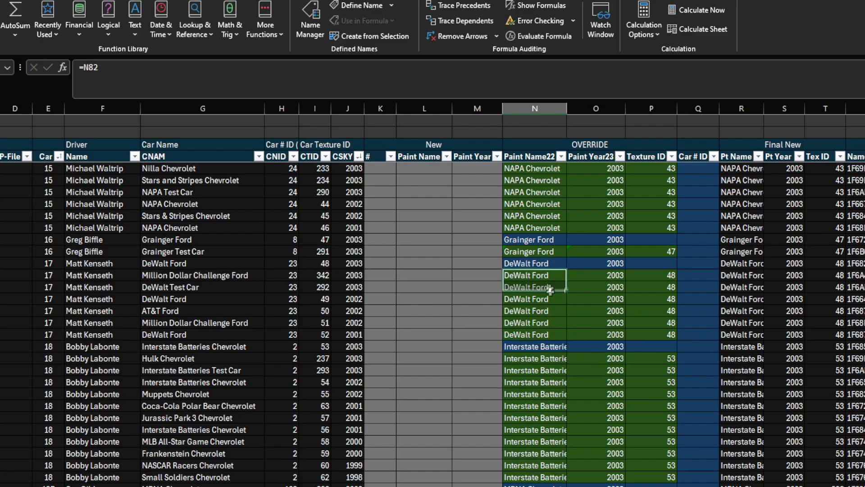
# Override the paint name of car 17's first 2002 DeWalt Ford variant with aoitejowt, and undo the change.
pyautogui.click(553, 298)
pyautogui.write('aoitejowt')
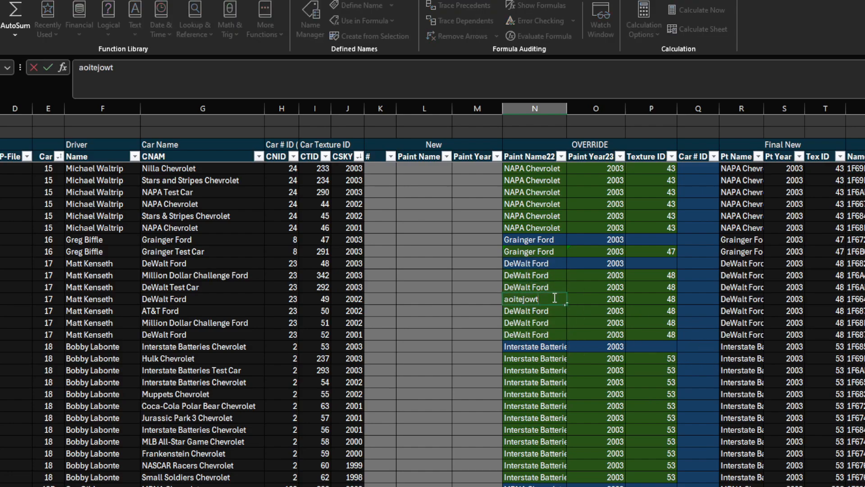
pyautogui.press('Return')
pyautogui.click(553, 298)
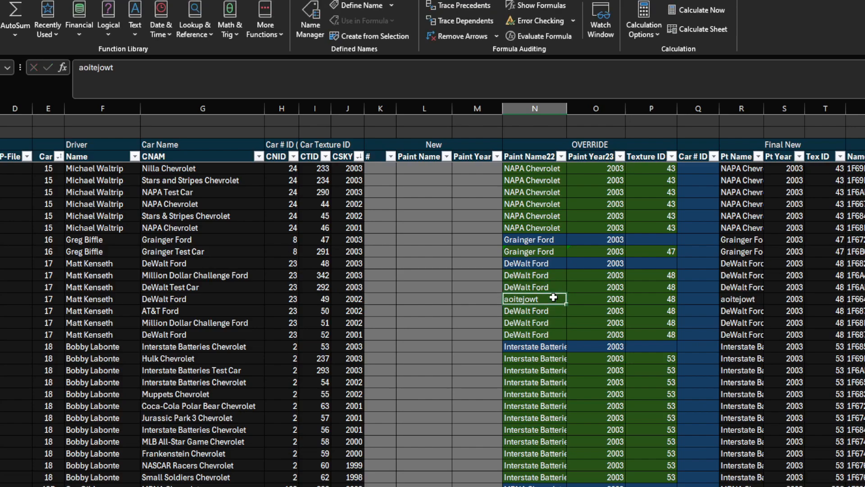
pyautogui.hotkey('ctrl', 'z')
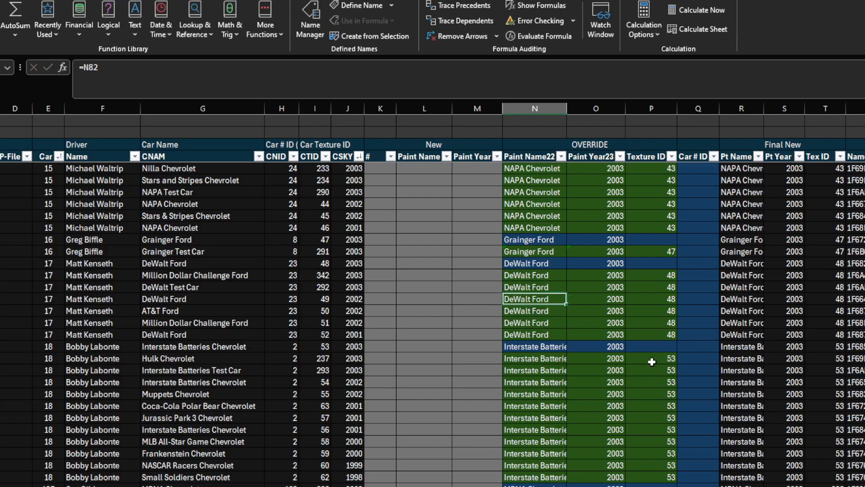
pyautogui.click(701, 313)
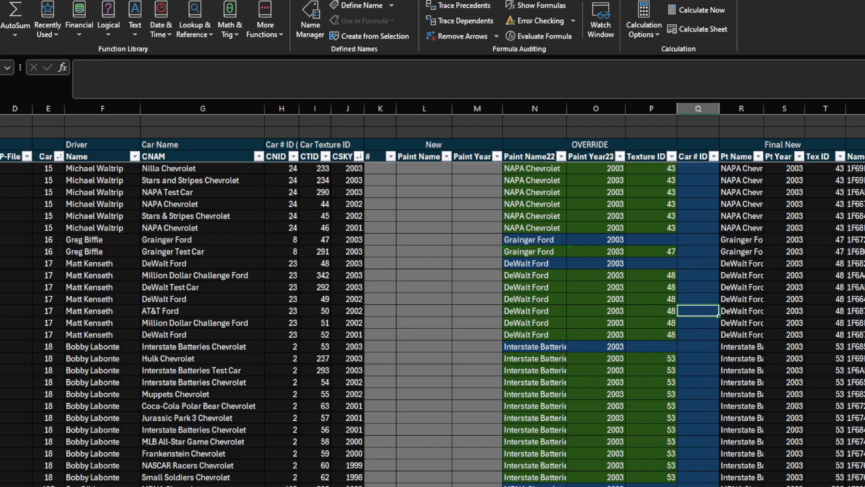
# Look over the race schedule and the RAW_DATA sheet, and open the DATA Template sheet.
pyautogui.click(52, 486)
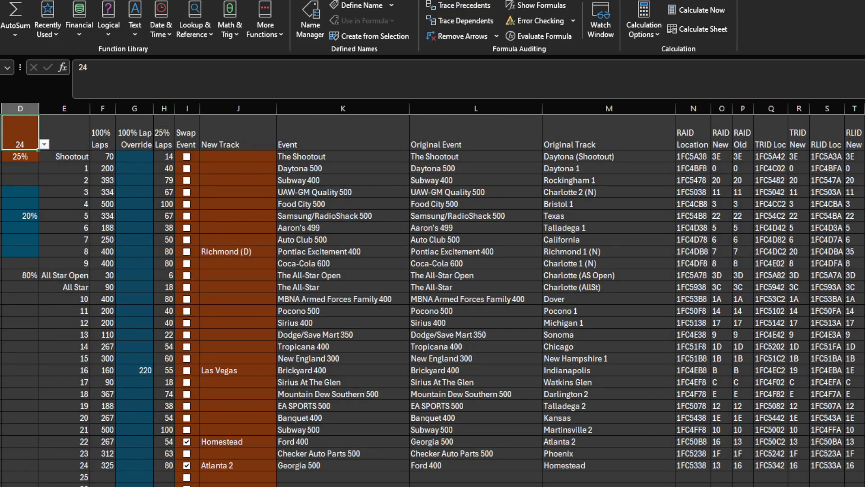
pyautogui.hotkey('ctrl', 'pagedown')
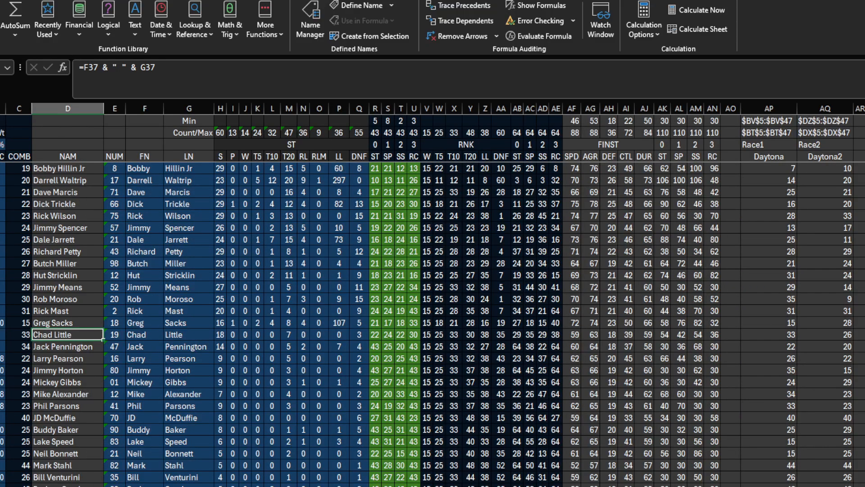
pyautogui.hotkey('ctrl', 'pageup')
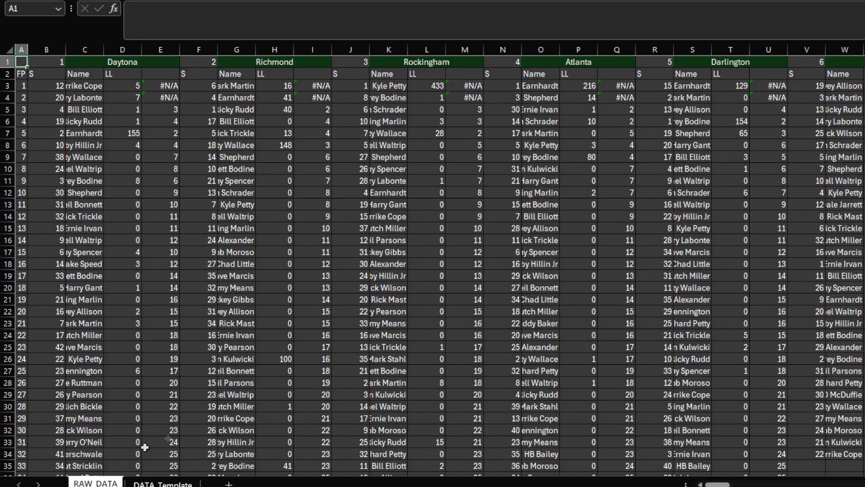
pyautogui.click(156, 483)
pyautogui.click(94, 484)
pyautogui.click(158, 483)
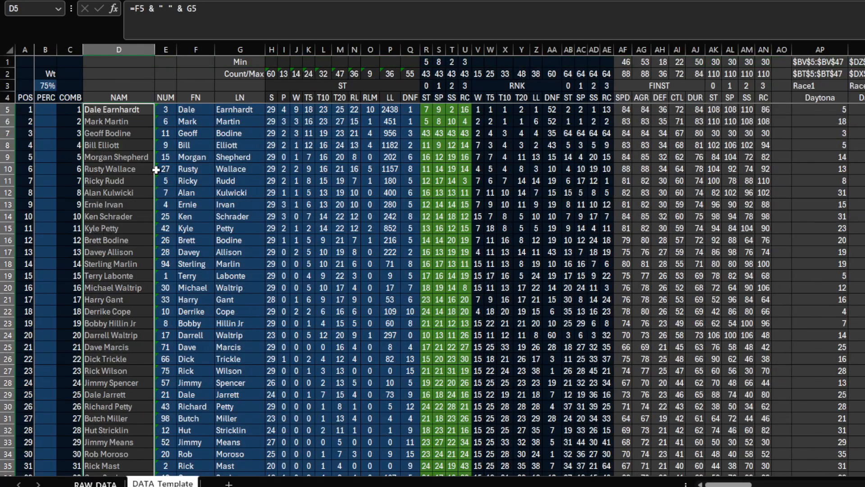
# Review the blue driver statistics input block from NUM to DNF, from the first driver row down to row 68.
pyautogui.moveTo(171, 107); pyautogui.dragTo(370, 395)
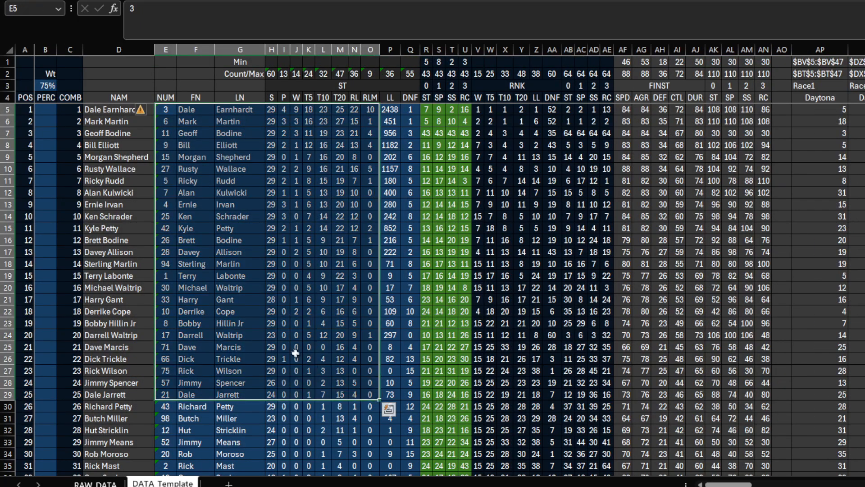
pyautogui.scroll(-4, 297, 352)
pyautogui.scroll(-8, 289, 351)
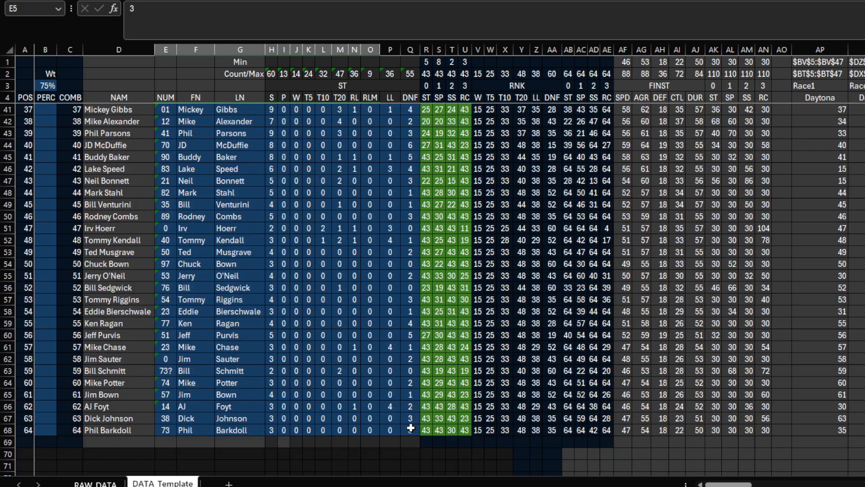
pyautogui.click(412, 429)
pyautogui.scroll(12, 410, 429)
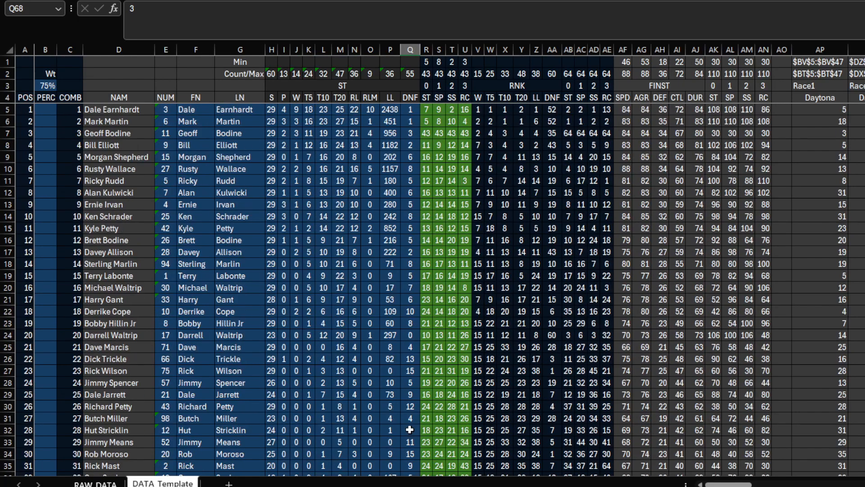
pyautogui.moveTo(166, 120); pyautogui.dragTo(378, 412)
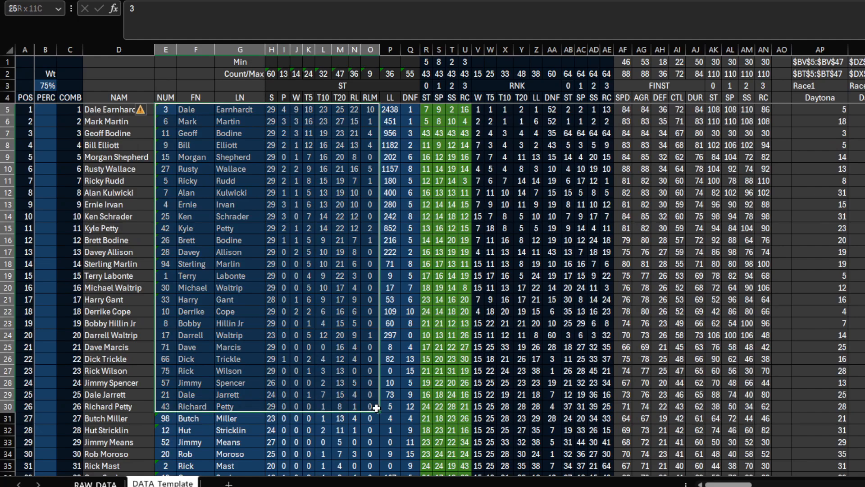
pyautogui.click(341, 226)
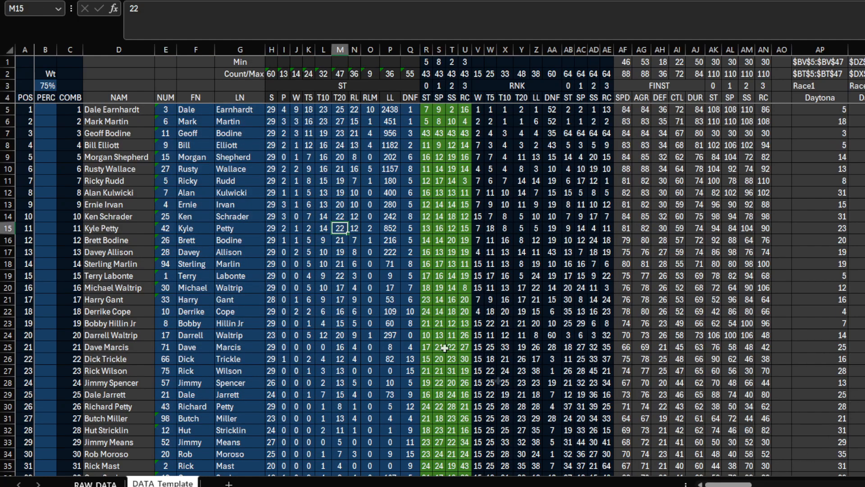
pyautogui.moveTo(167, 111); pyautogui.dragTo(411, 460)
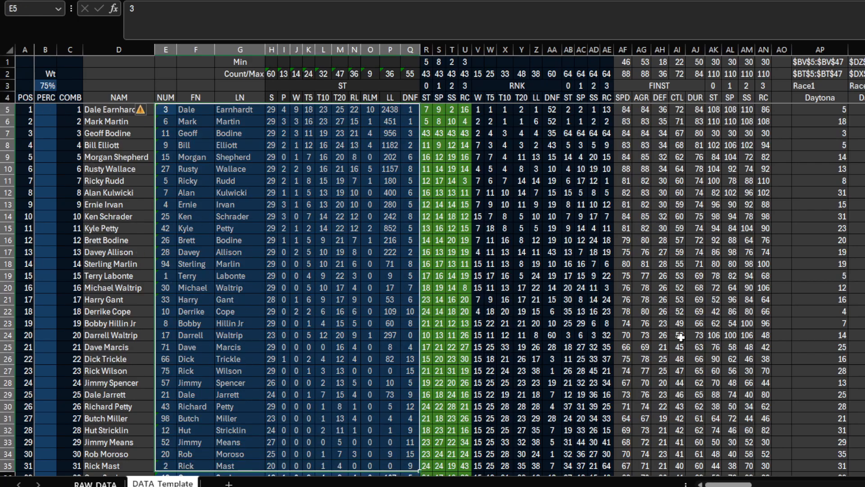
# Examine the Track and Type list and the per-race driver result columns further along the DATA Template sheet.
pyautogui.moveTo(721, 484); pyautogui.dragTo(774, 484)
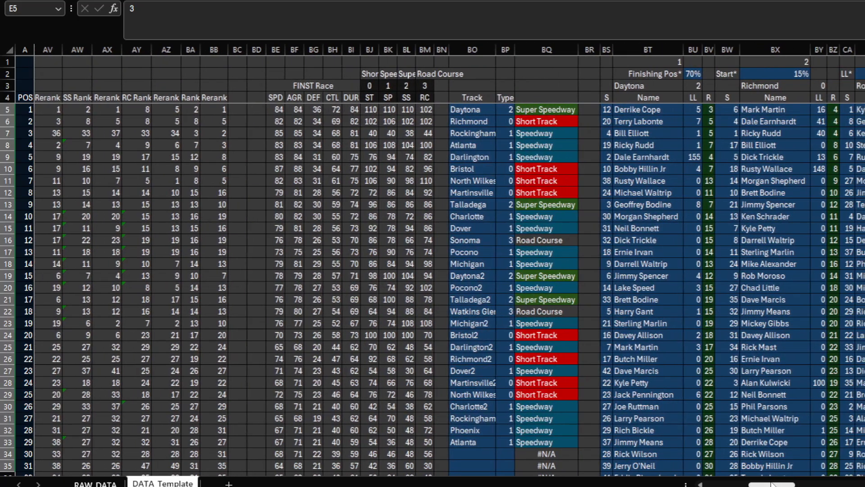
pyautogui.moveTo(467, 109); pyautogui.dragTo(497, 441)
pyautogui.moveTo(608, 111); pyautogui.dragTo(823, 282)
pyautogui.click(741, 408)
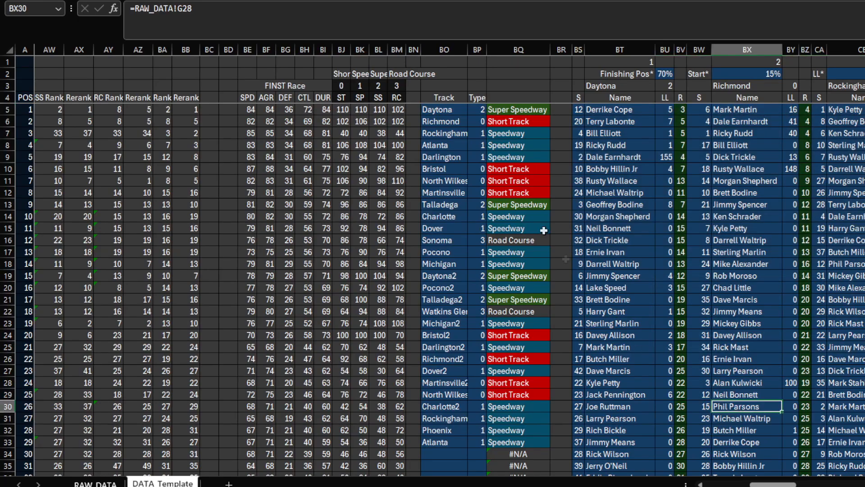
pyautogui.click(443, 111)
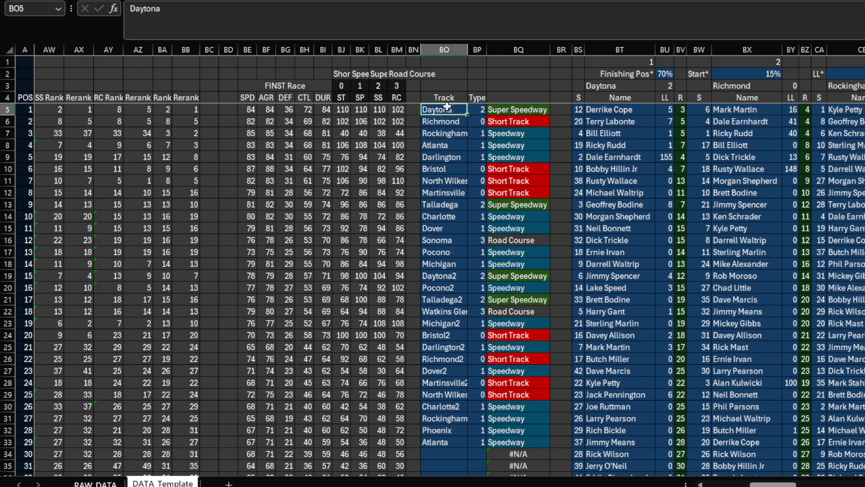
# Look over the Track and Type list, and the race summaries and raw results blocks on the RAW_DATA sheet.
pyautogui.moveTo(444, 116); pyautogui.dragTo(479, 440)
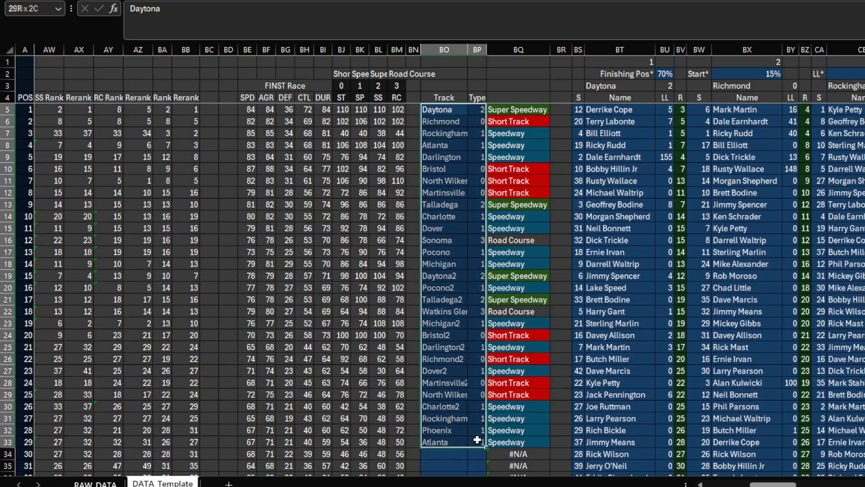
pyautogui.click(95, 483)
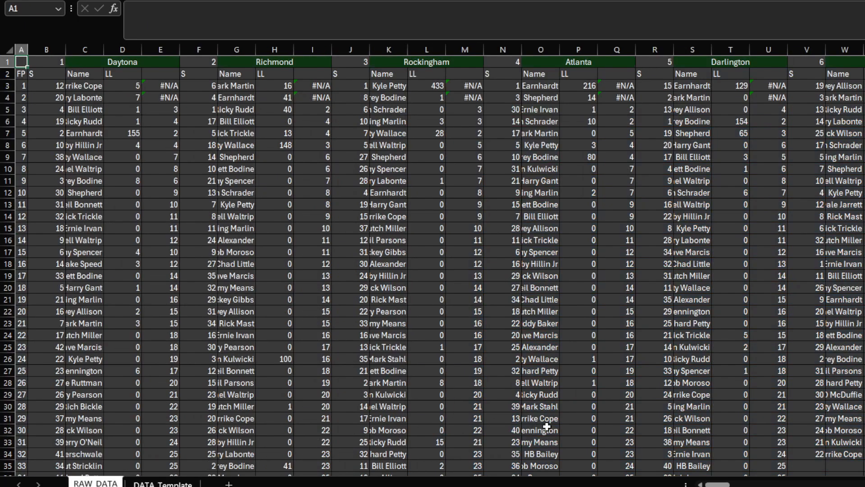
pyautogui.scroll(-17, 358, 325)
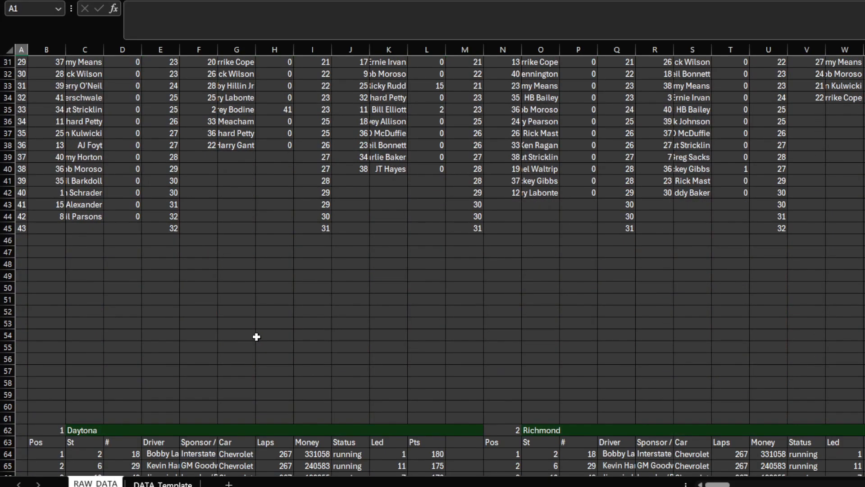
pyautogui.scroll(-2, 255, 337)
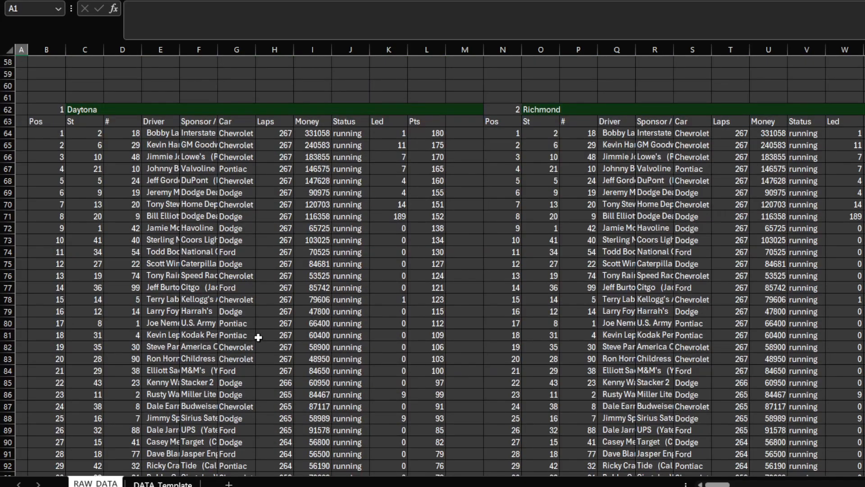
# Switch to Firefox and copy the 2003 Daytona race results table, from the Pos column through Pts.
pyautogui.moveTo(171, 485)
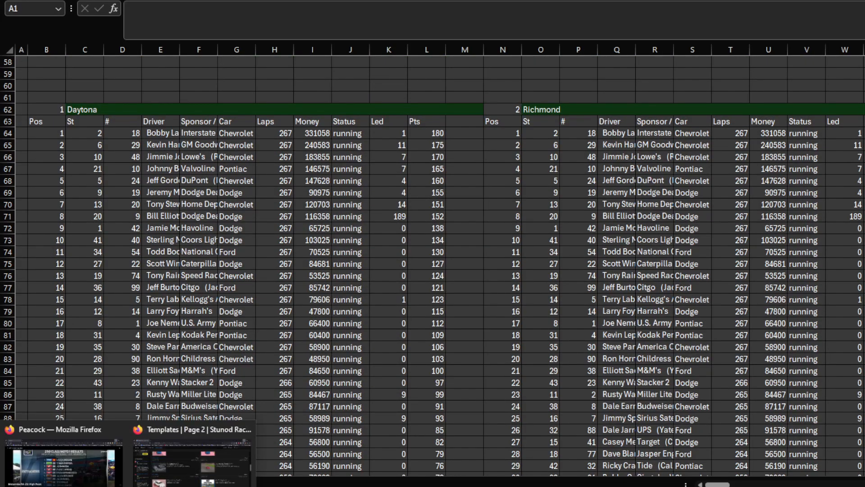
pyautogui.click(63, 461)
pyautogui.scroll(-10, 357, 386)
pyautogui.scroll(4, 356, 405)
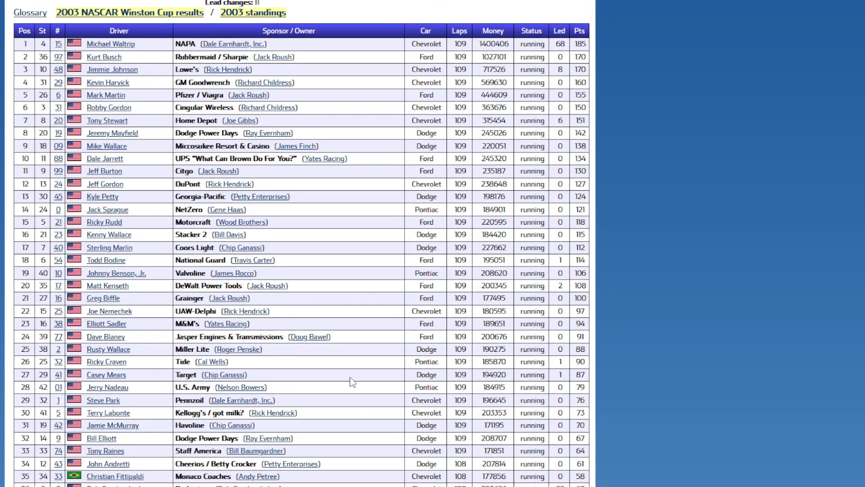
pyautogui.scroll(2, 349, 380)
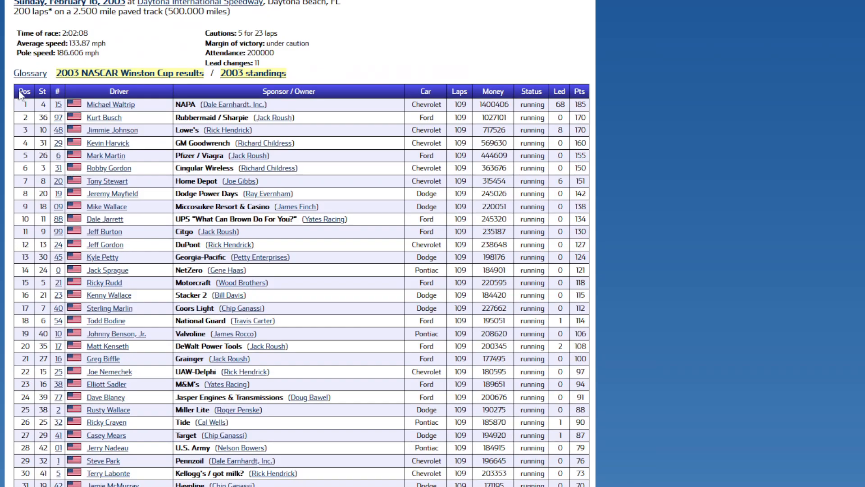
pyautogui.moveTo(16, 93); pyautogui.dragTo(596, 342)
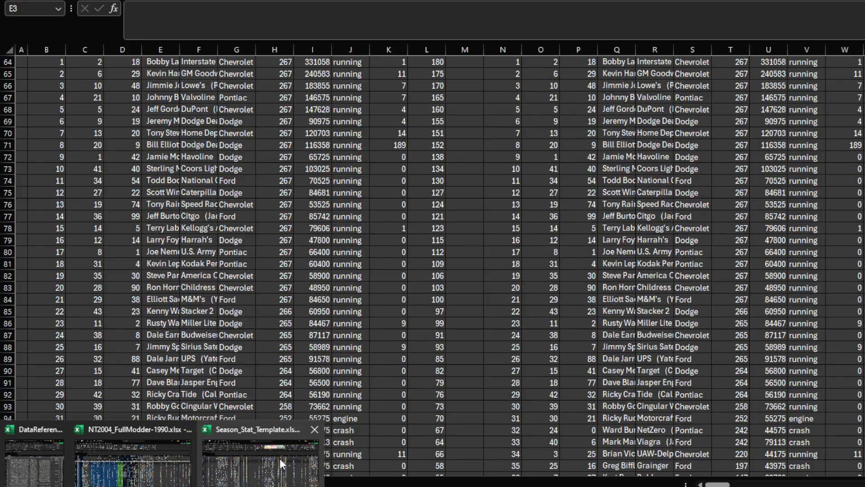
# Switch to the Season_Stat_Template workbook and clear the sample race results below the row 63 headers on RAW_DATA.
pyautogui.click(279, 458)
pyautogui.scroll(3, 246, 251)
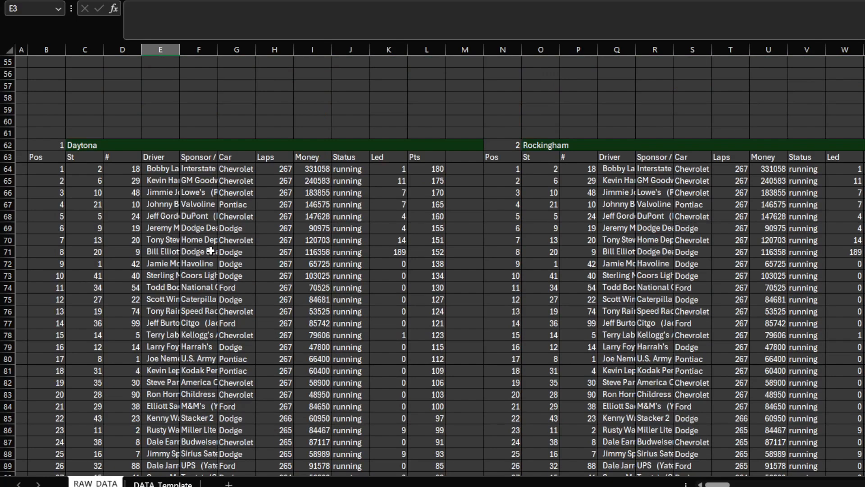
pyautogui.moveTo(9, 169); pyautogui.dragTo(9, 455)
pyautogui.press('Delete')
pyautogui.scroll(9, 167, 323)
# Paste the copied Daytona results at cell B63 of RAW_DATA, matching the destination formatting.
pyautogui.click(48, 263)
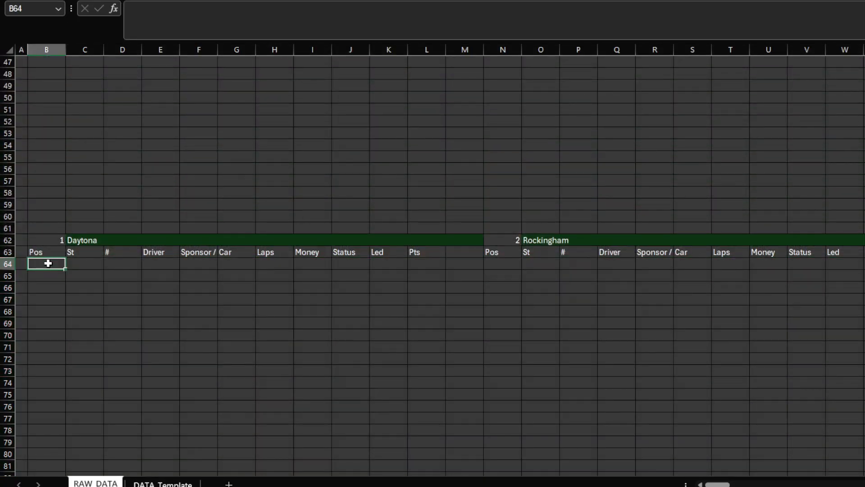
pyautogui.click(50, 252)
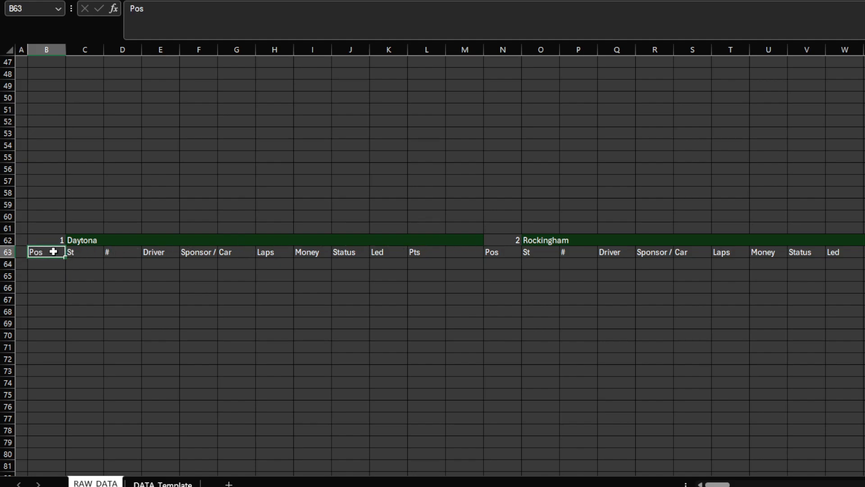
pyautogui.rightClick(53, 251)
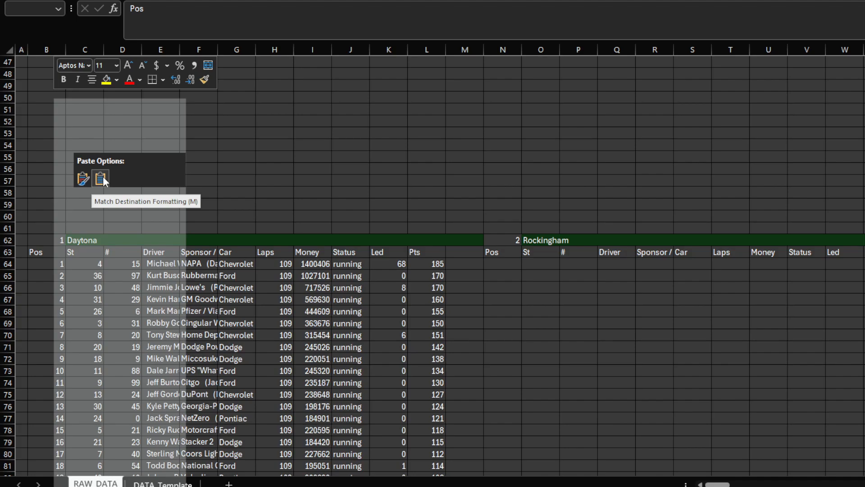
pyautogui.click(101, 178)
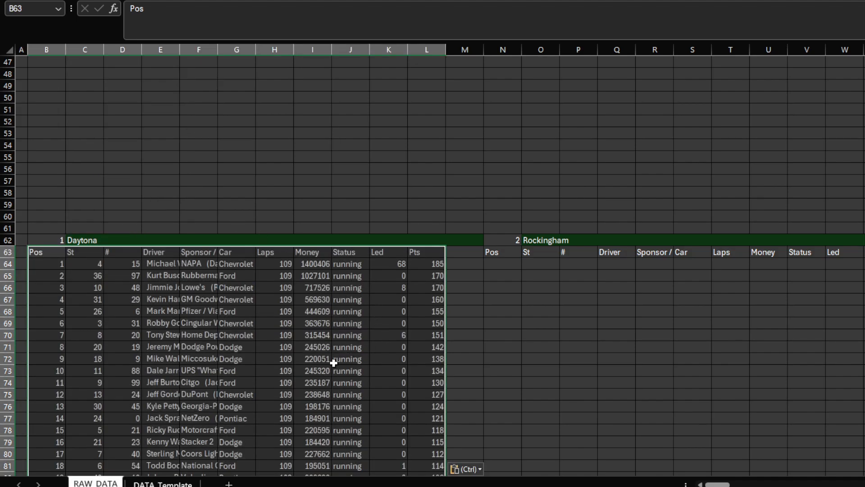
# Check the pasted Daytona results block, from car number and driver across to the status column.
pyautogui.scroll(-4, 333, 362)
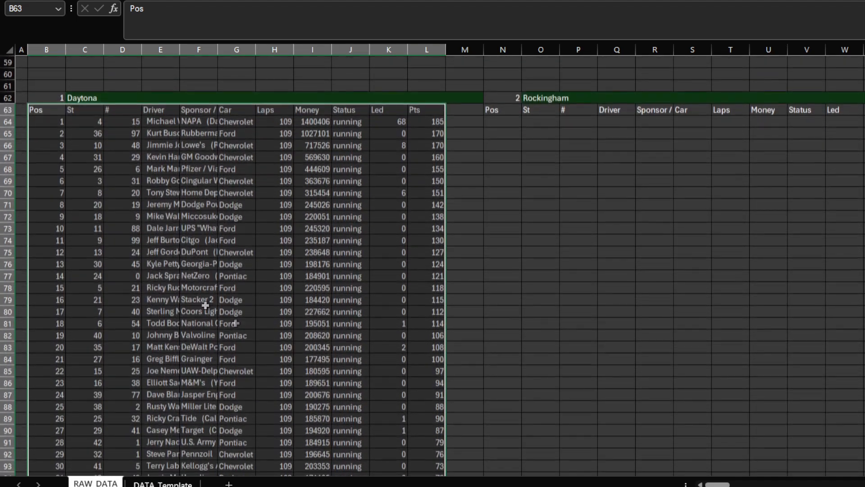
pyautogui.click(159, 120)
pyautogui.click(156, 136)
pyautogui.click(192, 123)
pyautogui.moveTo(121, 121); pyautogui.dragTo(356, 332)
pyautogui.click(354, 335)
pyautogui.scroll(2, 256, 284)
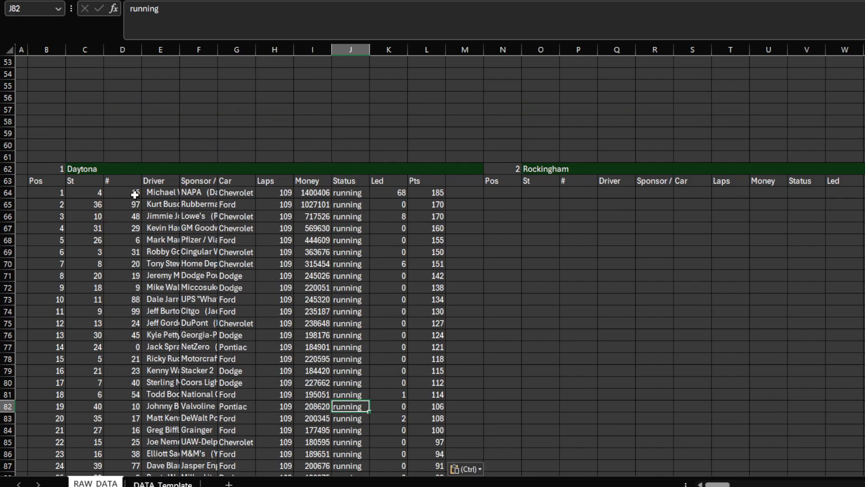
# Examine how the Daytona summary's S, Name and LL formulas at the head of RAW_DATA draw on the pasted results.
pyautogui.scroll(17, 196, 361)
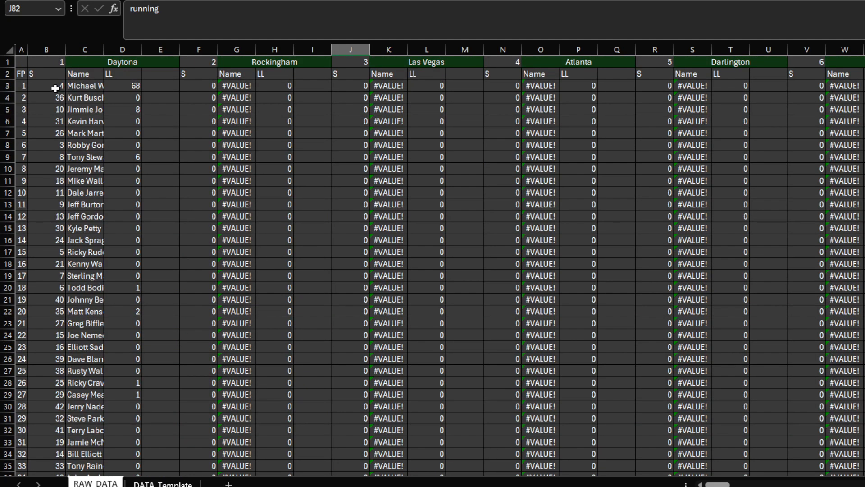
pyautogui.click(55, 89)
pyautogui.click(88, 85)
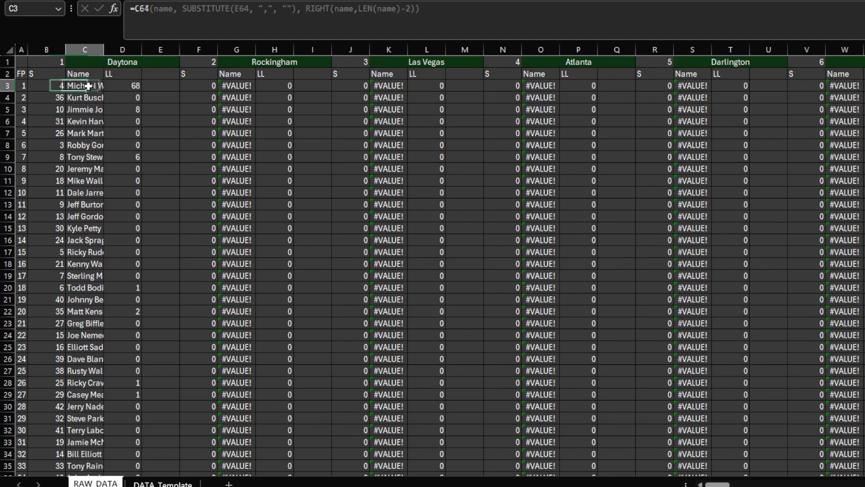
pyautogui.click(118, 85)
pyautogui.click(79, 85)
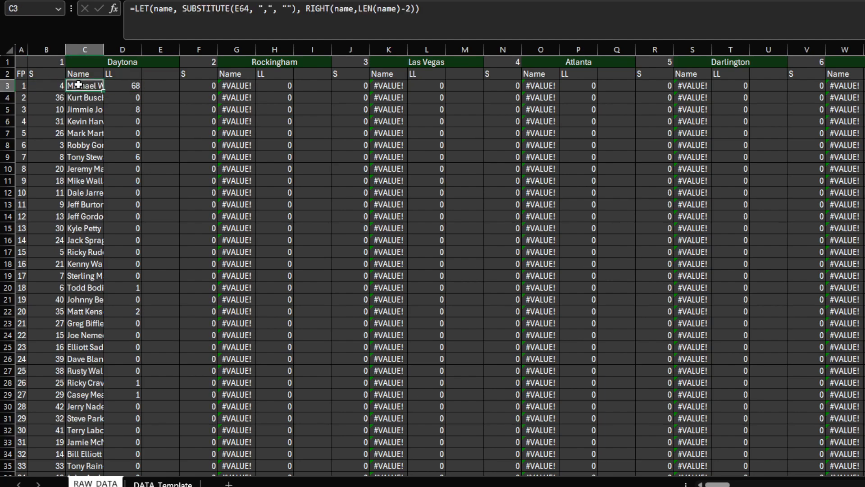
pyautogui.scroll(-13, 150, 342)
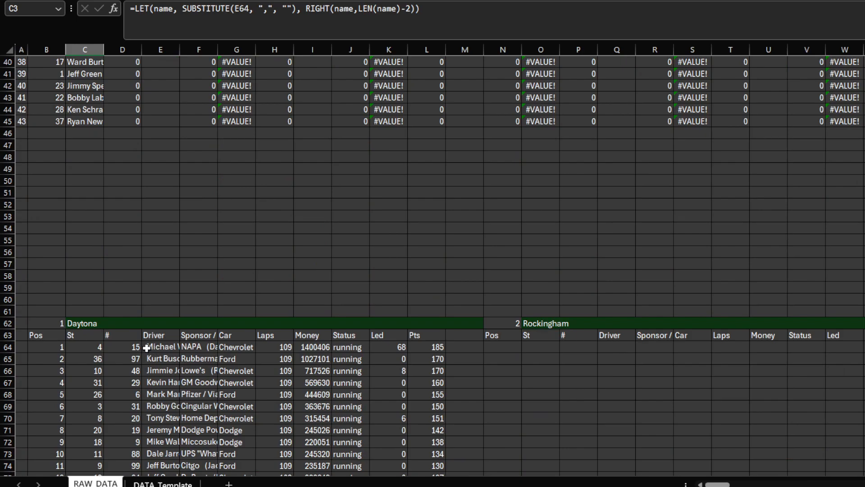
pyautogui.doubleClick(146, 348)
pyautogui.scroll(11, 150, 311)
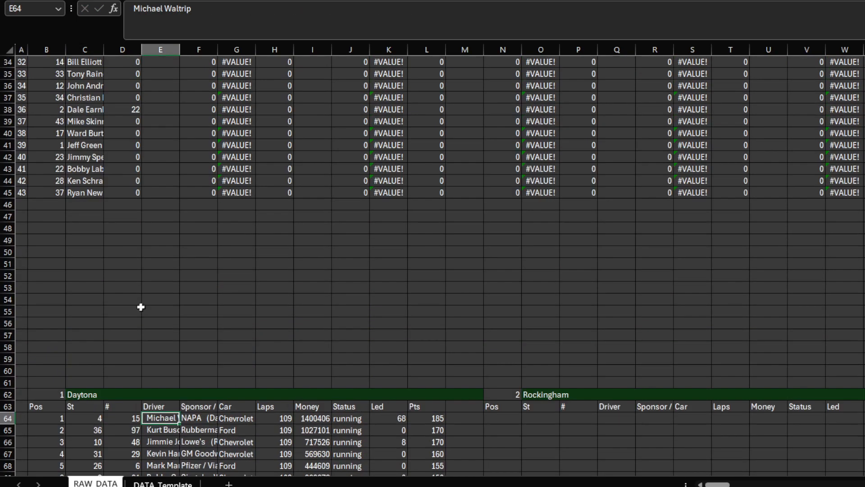
pyautogui.moveTo(88, 139); pyautogui.dragTo(85, 315)
pyautogui.hotkey('ctrl', 'v')
pyautogui.click(85, 145)
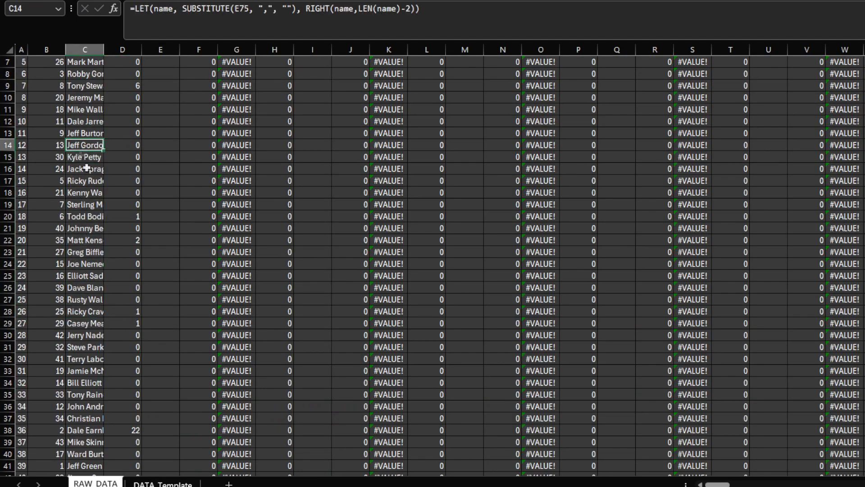
pyautogui.scroll(2, 133, 258)
# Examine the driver name input columns on the DATA Template sheet and the Daytona race block linked to RAW_DATA.
pyautogui.click(163, 483)
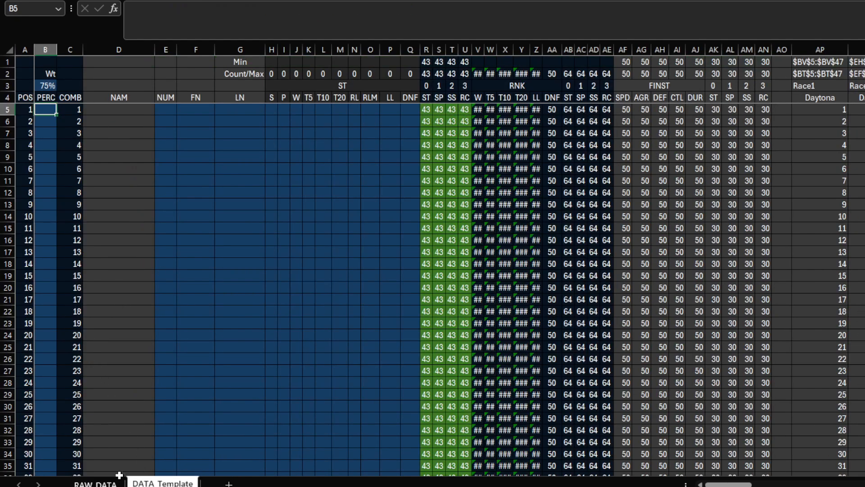
pyautogui.moveTo(187, 111); pyautogui.dragTo(253, 244)
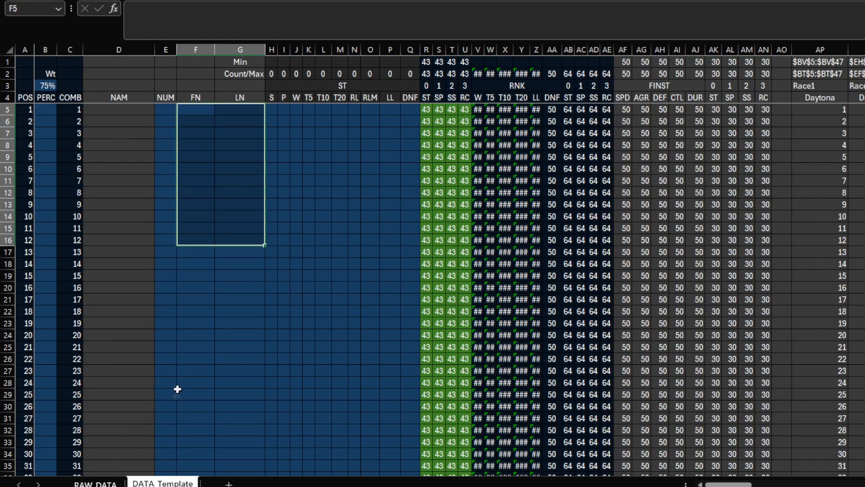
pyautogui.click(95, 483)
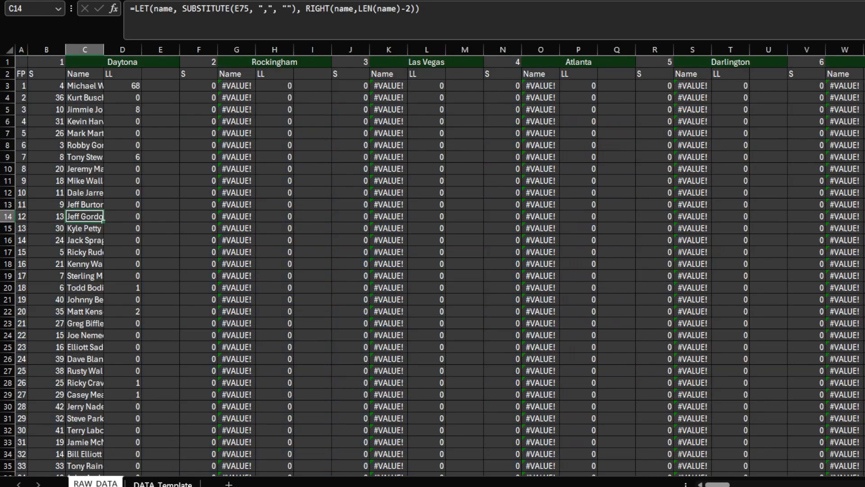
pyautogui.click(163, 483)
pyautogui.moveTo(729, 485); pyautogui.dragTo(774, 484)
pyautogui.moveTo(604, 110); pyautogui.dragTo(689, 281)
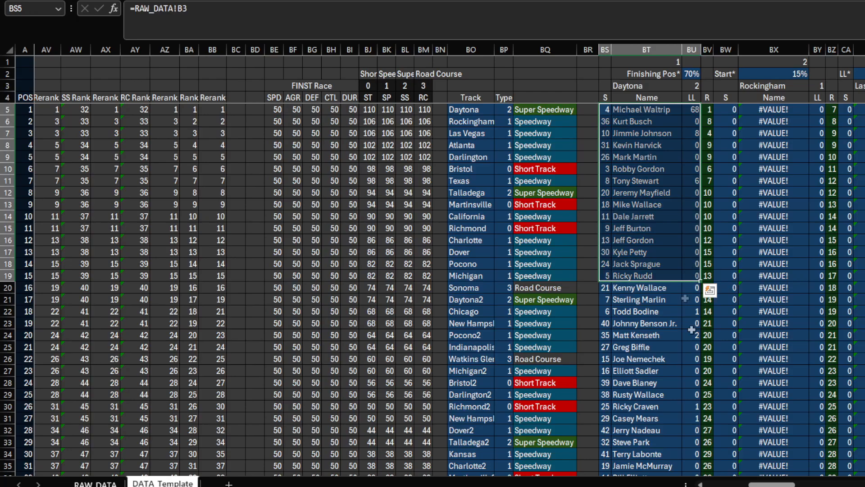
pyautogui.moveTo(766, 486); pyautogui.dragTo(755, 485)
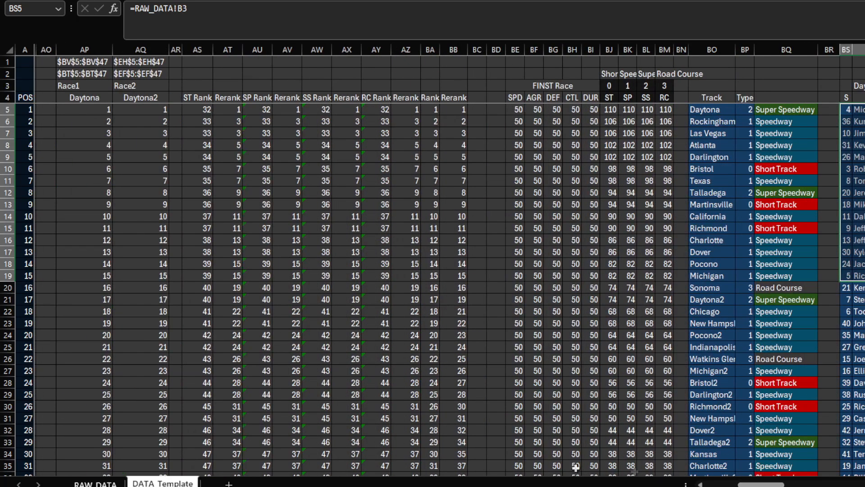
# Switch to the NT2004_FullModder-1990 workbook and locate the Track list start, BO5, on its DATA sheet.
pyautogui.click(141, 463)
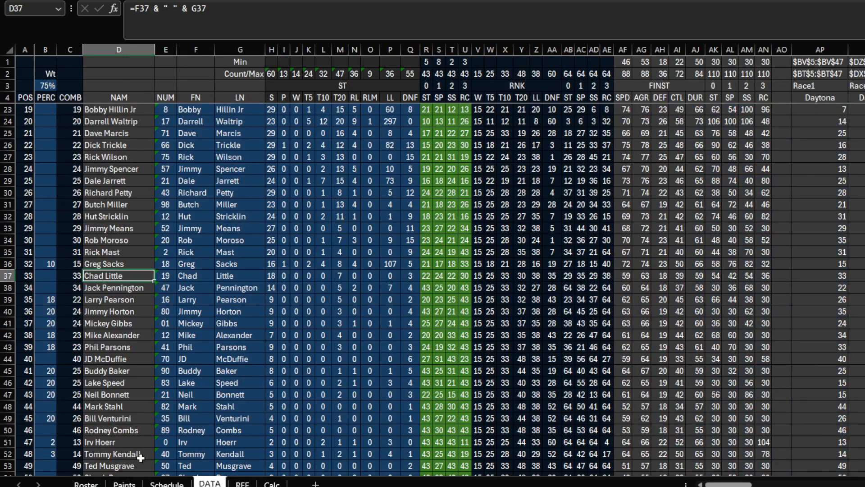
pyautogui.scroll(6, 759, 441)
pyautogui.moveTo(730, 485); pyautogui.dragTo(781, 484)
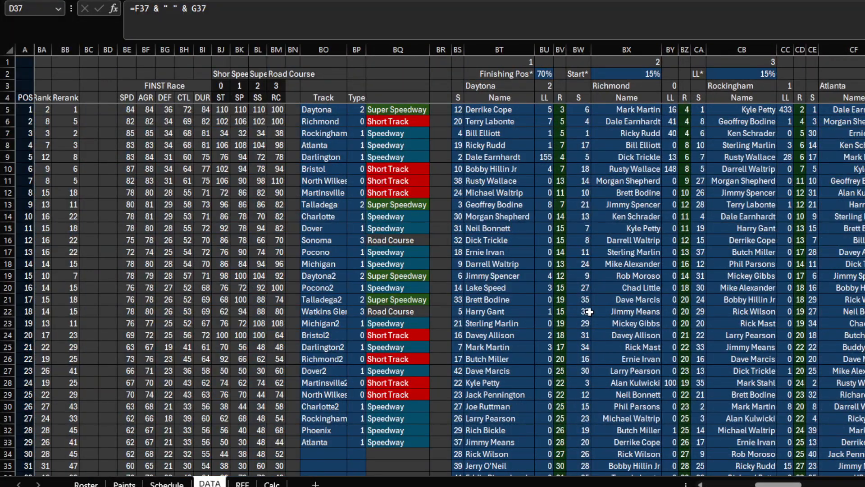
pyautogui.click(325, 111)
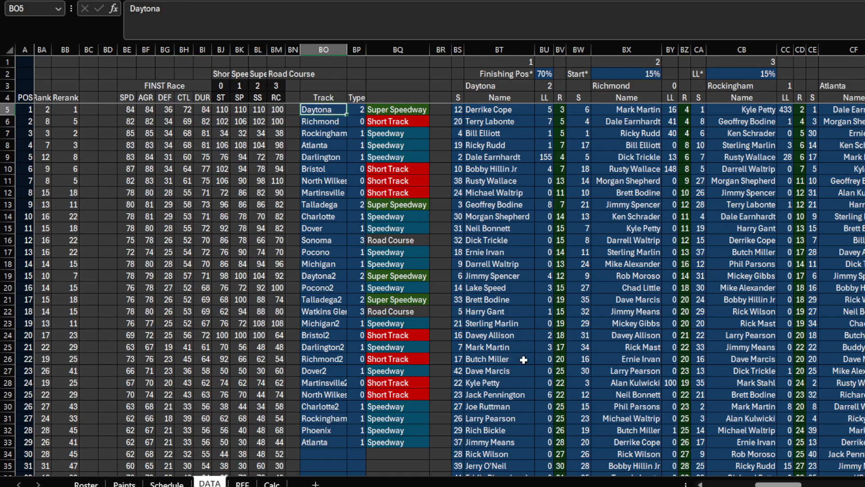
# Switch back to Season_Stat_Template and review its race result blocks and the Track and Type list down to Atlanta2.
pyautogui.moveTo(163, 486)
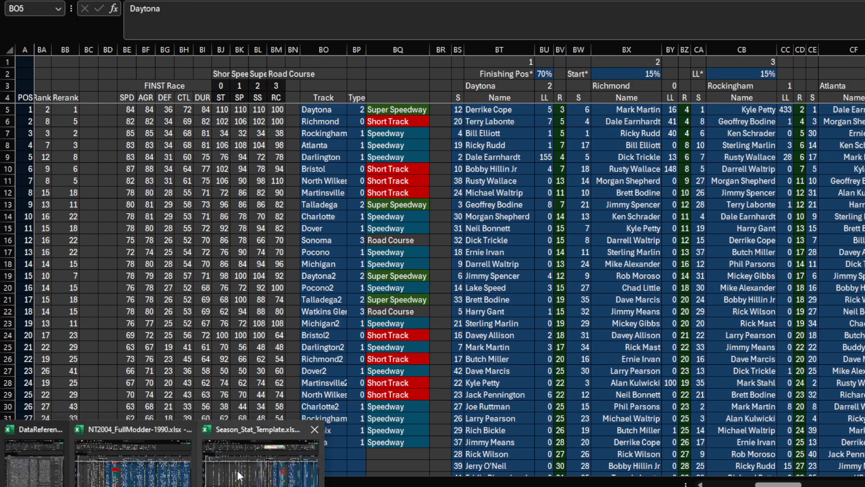
pyautogui.click(240, 474)
pyautogui.moveTo(698, 108); pyautogui.dragTo(816, 134)
pyautogui.click(724, 179)
pyautogui.click(459, 110)
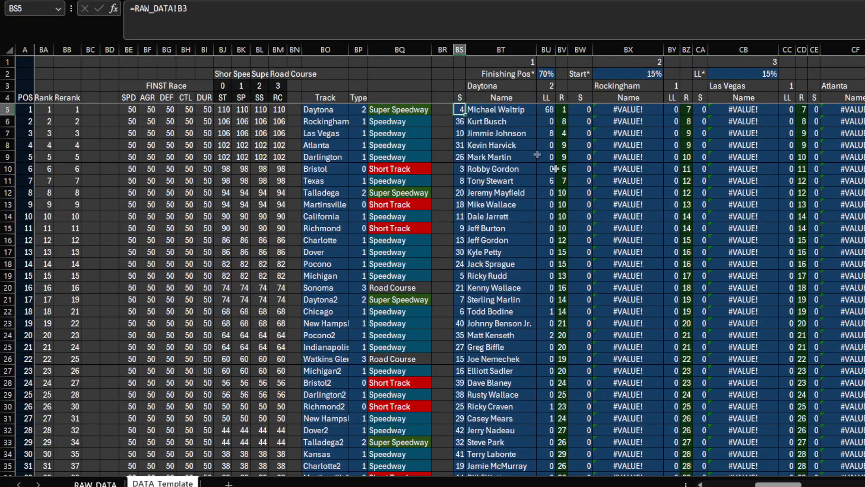
pyautogui.click(331, 110)
pyautogui.scroll(-2, 358, 342)
pyautogui.keyDown('shift'); pyautogui.click(363, 420); pyautogui.keyUp('shift')
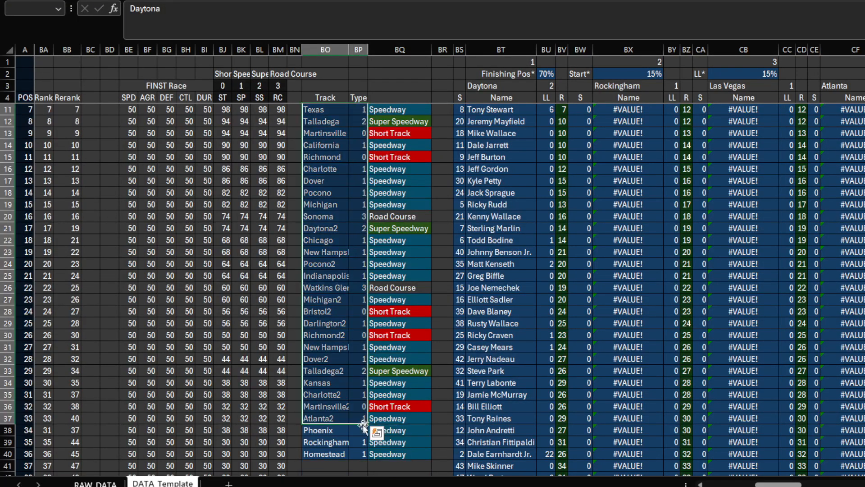
# Review the track type lookup column BQ, the Daytona result columns, and the Track and Type input list beside them.
pyautogui.scroll(2, 359, 352)
pyautogui.click(381, 109)
pyautogui.moveTo(380, 110); pyautogui.dragTo(399, 442)
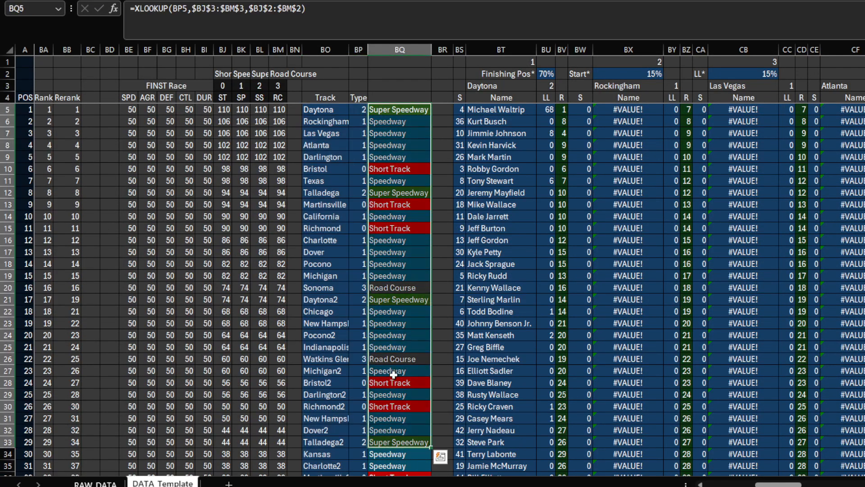
pyautogui.click(457, 109)
pyautogui.moveTo(358, 97); pyautogui.dragTo(324, 291)
pyautogui.click(546, 180)
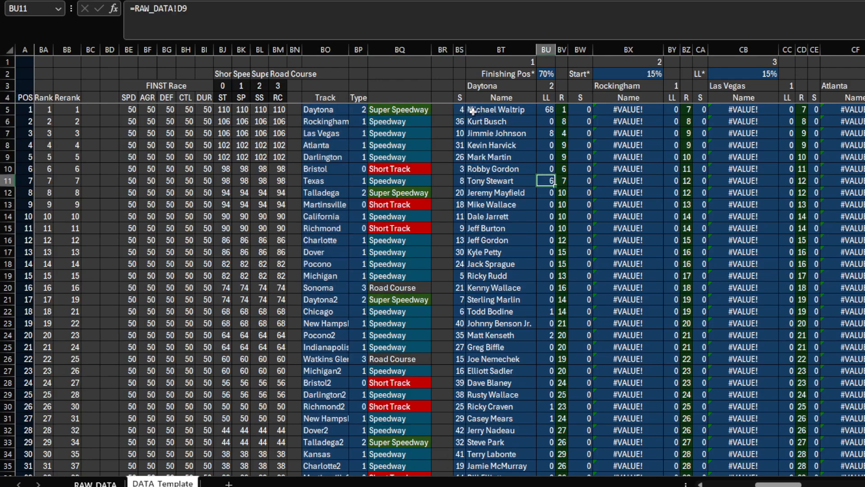
pyautogui.click(460, 110)
pyautogui.moveTo(324, 109); pyautogui.dragTo(363, 334)
pyautogui.click(136, 486)
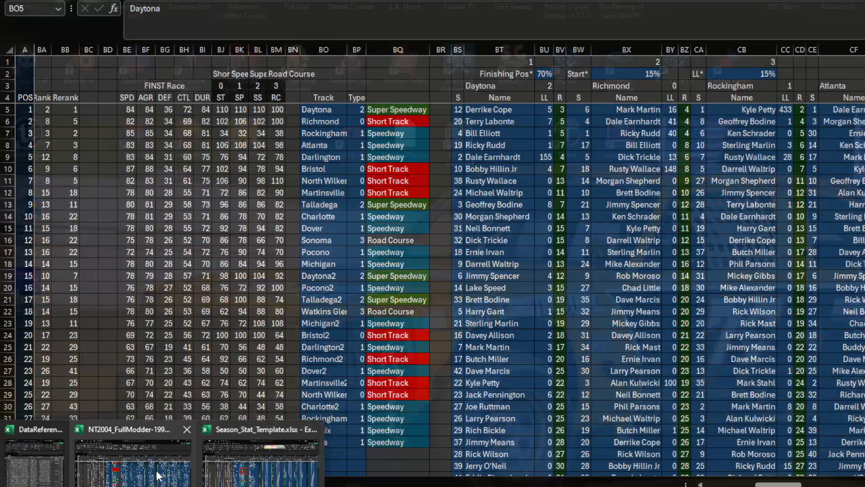
# Switch back to Season_Stat_Template and copy the race result blocks from BS5 to HR58 on the DATA Template sheet.
pyautogui.click(159, 475)
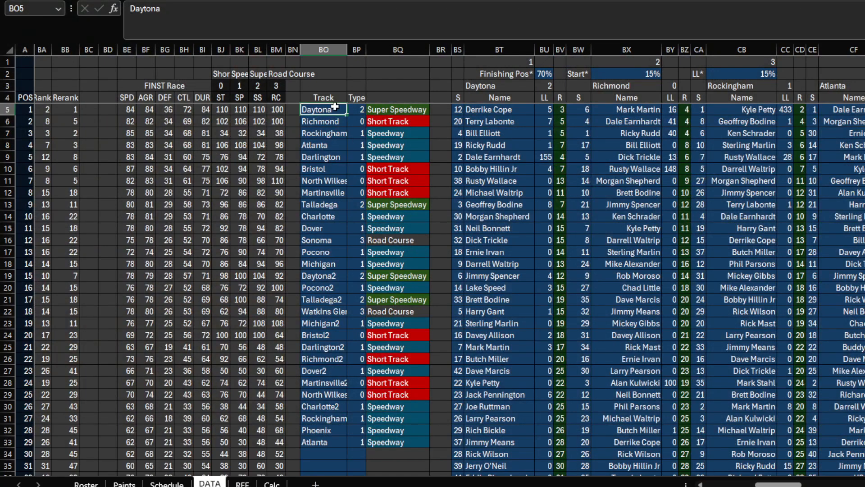
pyautogui.hotkey('alt', 'Tab')
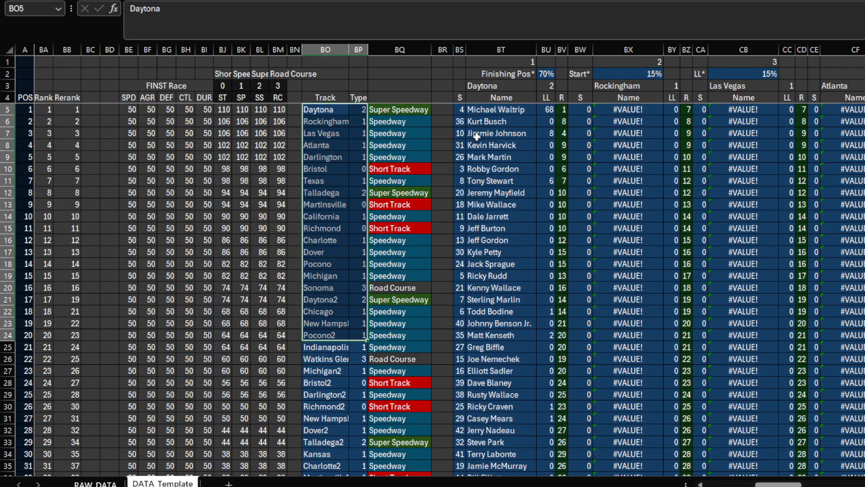
pyautogui.click(461, 111)
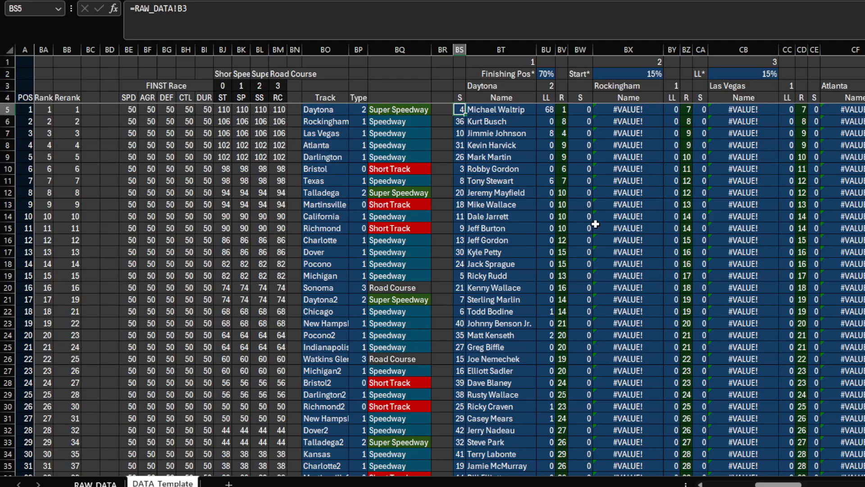
pyautogui.hotkey('ctrl', 'shift', 'Right')
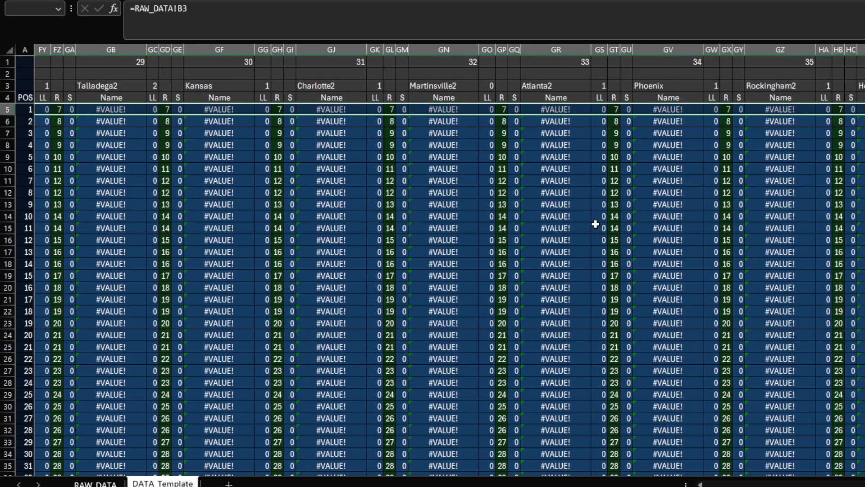
pyautogui.hotkey('shift', 'Down')
pyautogui.hotkey('shift', 'Down')
pyautogui.hotkey('shift', 'Down')
pyautogui.hotkey('shift', 'Down')
pyautogui.hotkey('shift', 'Down')
pyautogui.hotkey('shift', 'Down')
pyautogui.hotkey('shift', 'Down')
pyautogui.hotkey('shift', 'Down')
pyautogui.hotkey('shift', 'Down')
pyautogui.hotkey('shift', 'Down')
pyautogui.hotkey('shift', 'Down')
pyautogui.hotkey('shift', 'Down')
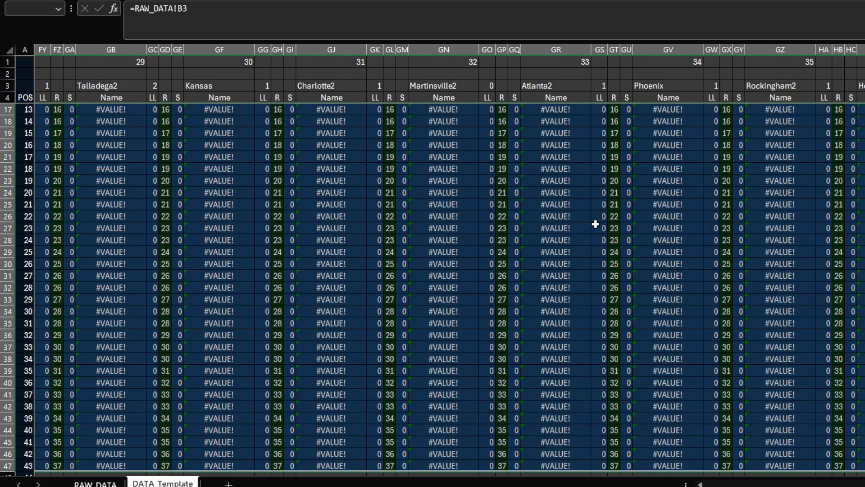
pyautogui.moveTo(864, 482); pyautogui.dragTo(791, 483)
pyautogui.scroll(-5, 788, 379)
pyautogui.keyDown('shift'); pyautogui.click(427, 418); pyautogui.keyUp('shift')
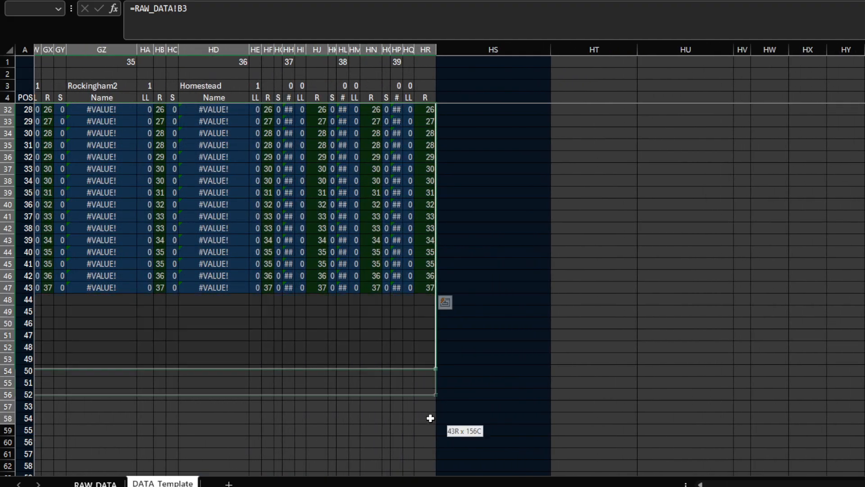
pyautogui.moveTo(861, 484); pyautogui.dragTo(784, 484)
pyautogui.hotkey('ctrl', 'c')
# Switch to NT2004_FullModder-1990 and paste the copied race results as values only, starting at BS5 on its DATA sheet.
pyautogui.moveTo(162, 486)
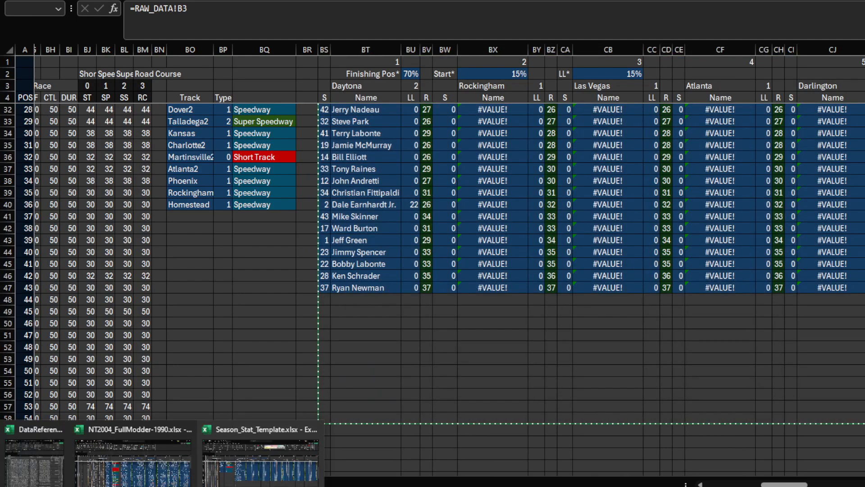
pyautogui.click(151, 463)
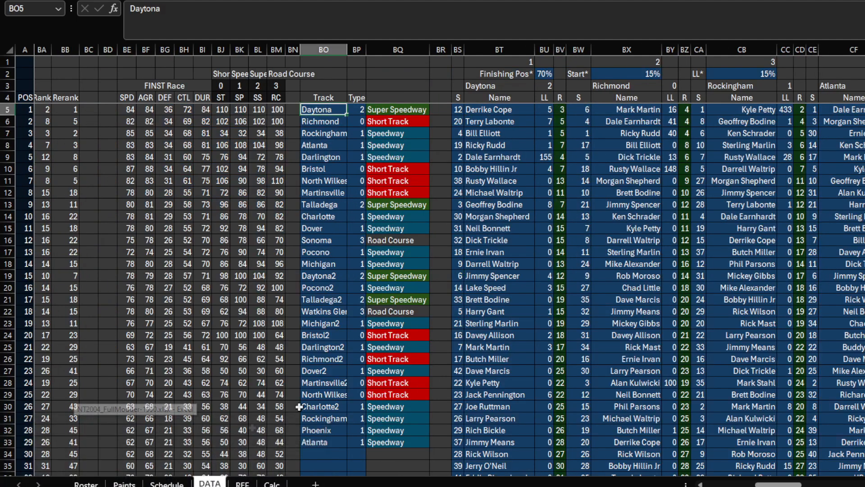
pyautogui.scroll(-3, 570, 339)
pyautogui.scroll(3, 570, 338)
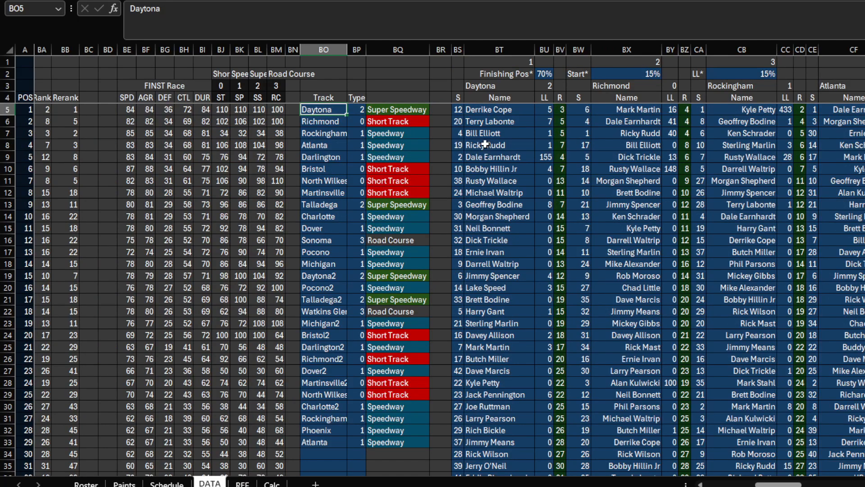
pyautogui.click(459, 110)
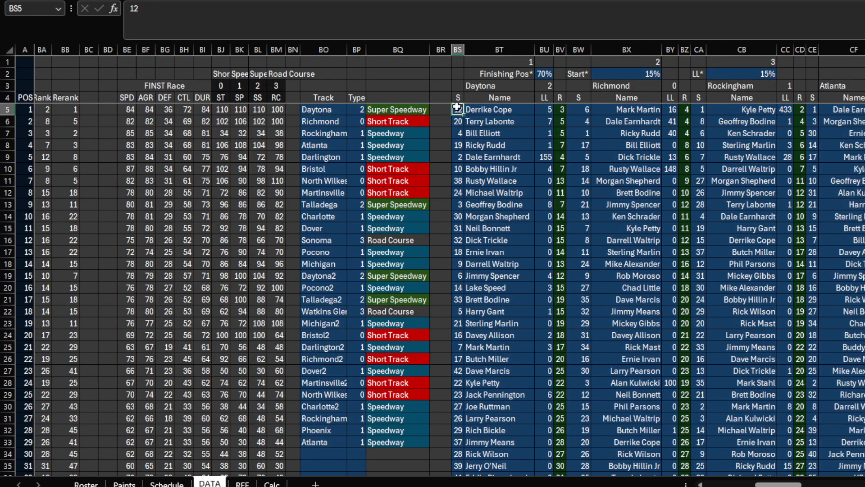
pyautogui.rightClick(459, 110)
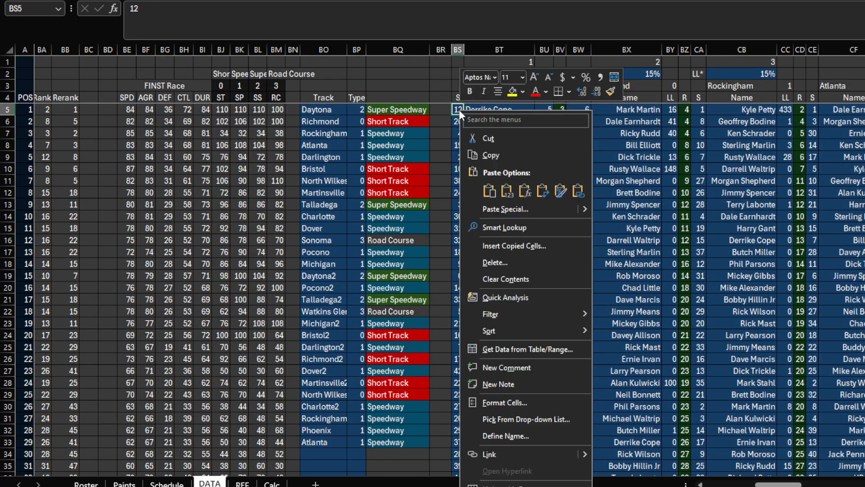
pyautogui.click(507, 193)
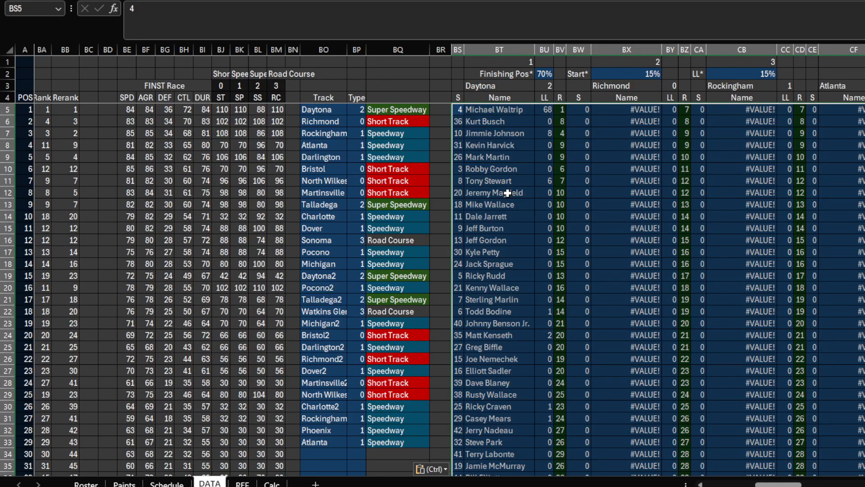
# Review the pasted race blocks, the Track list in column BO, and the driver name columns FN and LN.
pyautogui.moveTo(627, 113); pyautogui.dragTo(627, 454)
pyautogui.moveTo(737, 260); pyautogui.dragTo(737, 371)
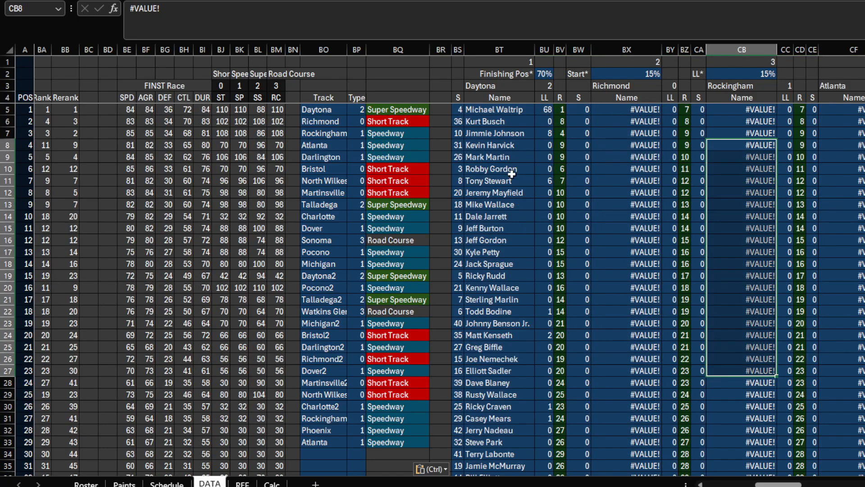
pyautogui.moveTo(459, 109); pyautogui.dragTo(551, 276)
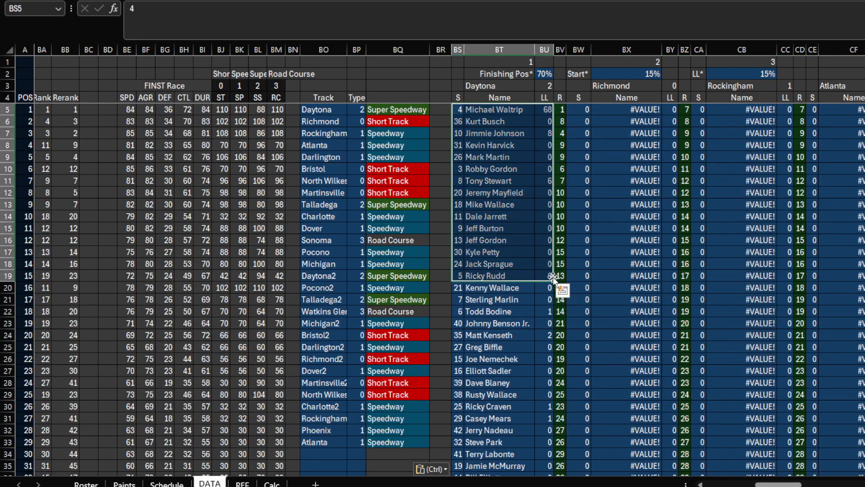
pyautogui.moveTo(779, 484); pyautogui.dragTo(761, 484)
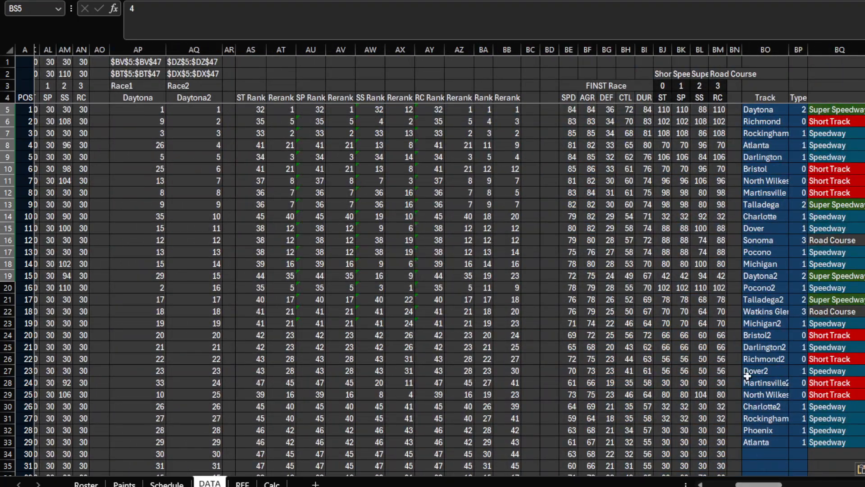
pyautogui.moveTo(775, 109); pyautogui.dragTo(797, 323)
pyautogui.moveTo(737, 484); pyautogui.dragTo(684, 483)
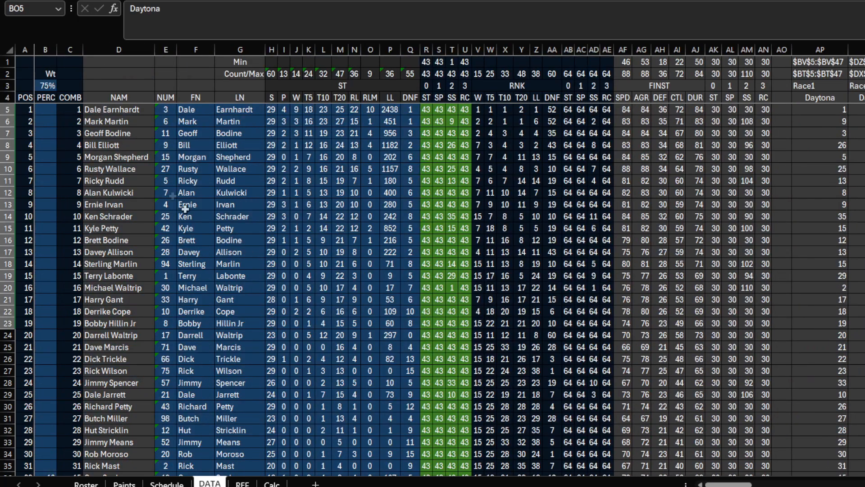
pyautogui.moveTo(185, 120)
pyautogui.mouseDown()
pyautogui.moveTo(226, 335)
pyautogui.moveTo(272, 361)
pyautogui.moveTo(199, 179)
pyautogui.moveTo(276, 373)
pyautogui.moveTo(196, 121)
pyautogui.mouseUp()
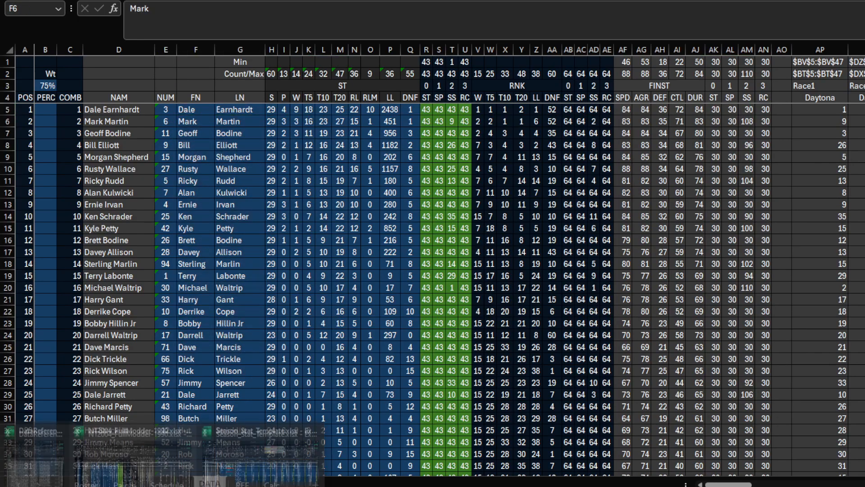
# Inspect the XLOOKUP formulas in the SS column T of the NT2004_FullModder-1990 DATA sheet for several drivers.
pyautogui.click(241, 481)
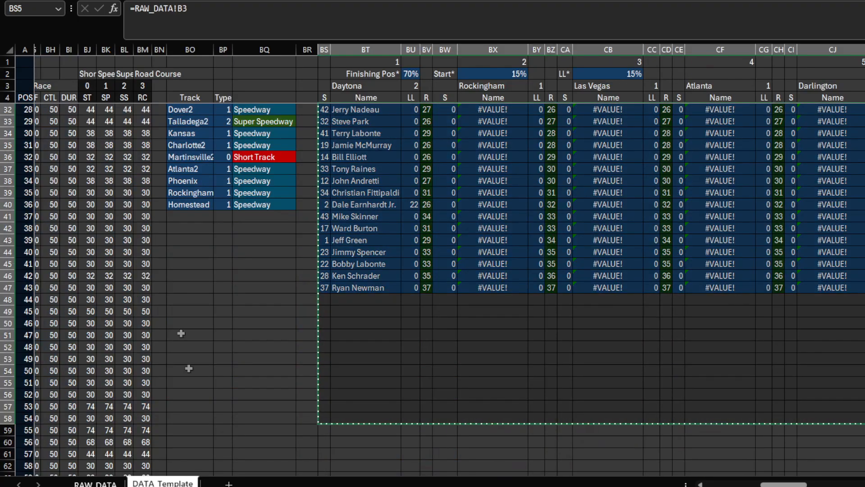
pyautogui.click(410, 371)
pyautogui.moveTo(241, 482)
pyautogui.click(50, 433)
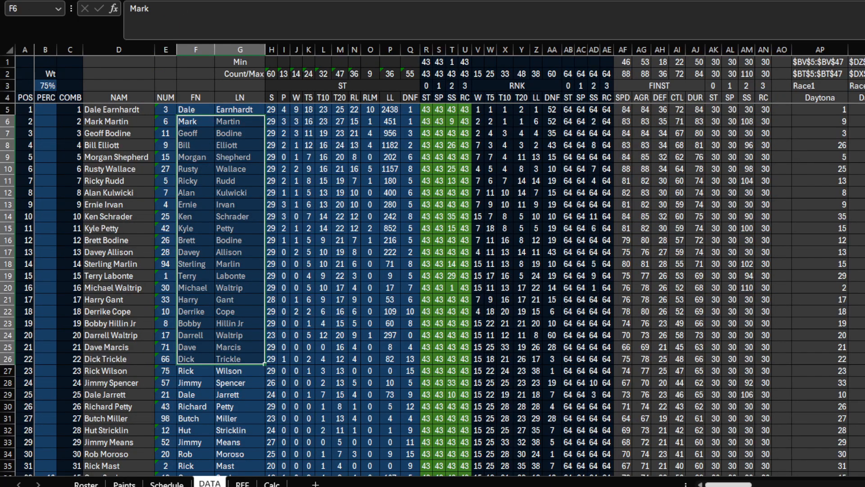
pyautogui.click(241, 286)
pyautogui.click(452, 289)
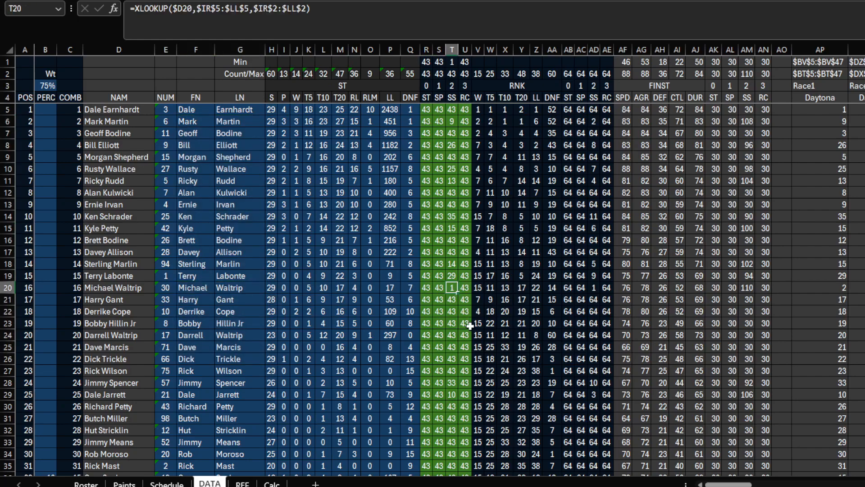
pyautogui.click(451, 264)
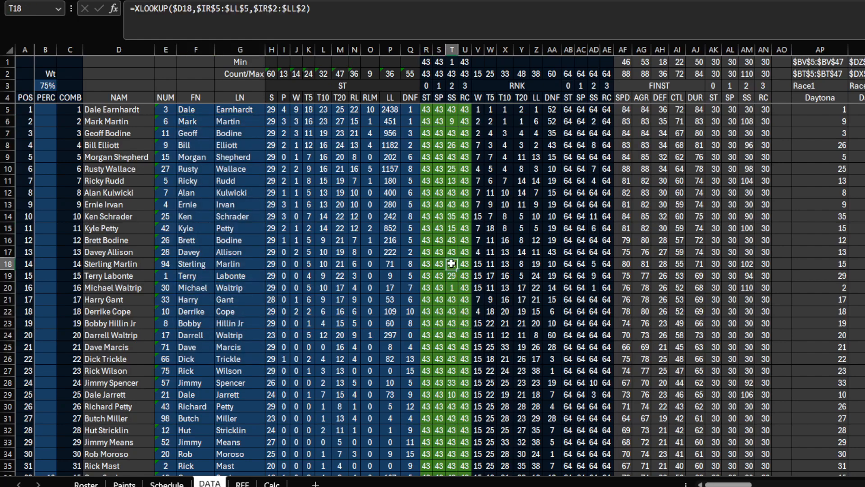
pyautogui.click(454, 229)
pyautogui.click(452, 179)
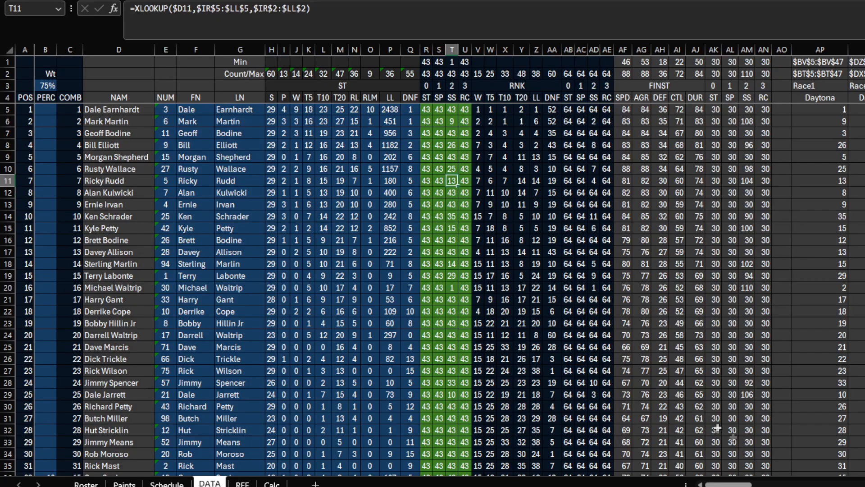
# Compare the pasted Daytona values in column BV with the ranking formula in the same column of Season_Stat_Template.
pyautogui.moveTo(728, 484); pyautogui.dragTo(788, 484)
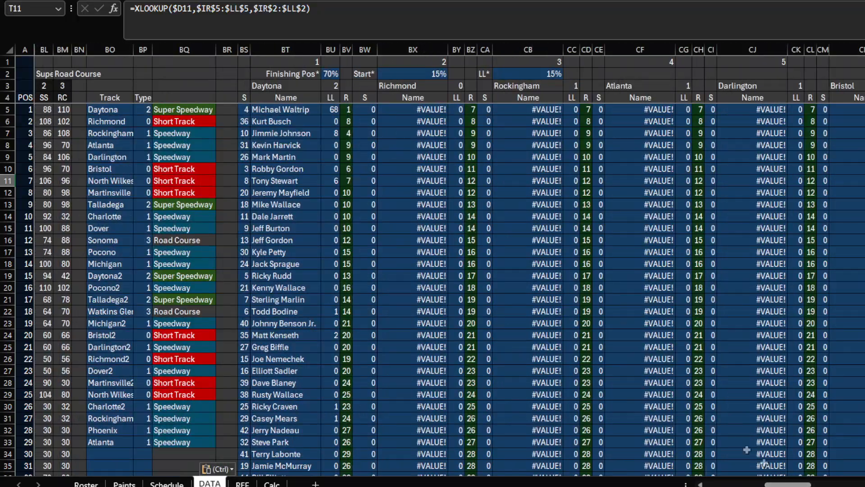
pyautogui.click(347, 109)
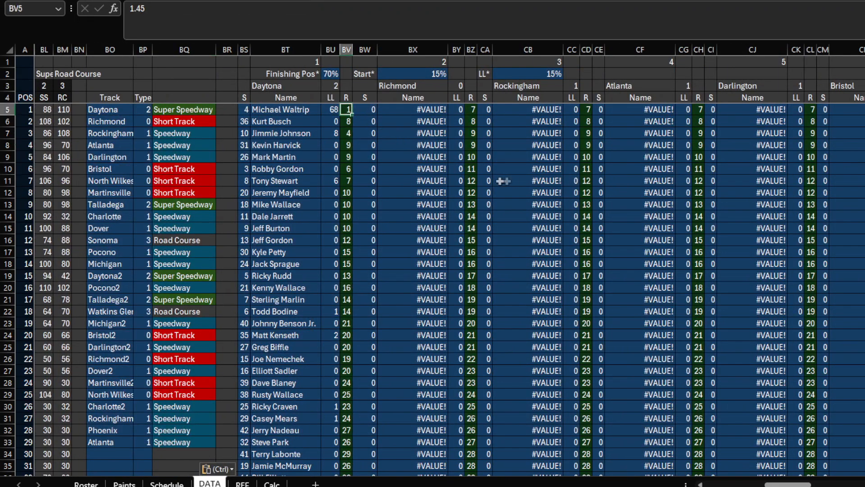
pyautogui.moveTo(471, 110); pyautogui.dragTo(480, 409)
pyautogui.moveTo(346, 109); pyautogui.dragTo(347, 241)
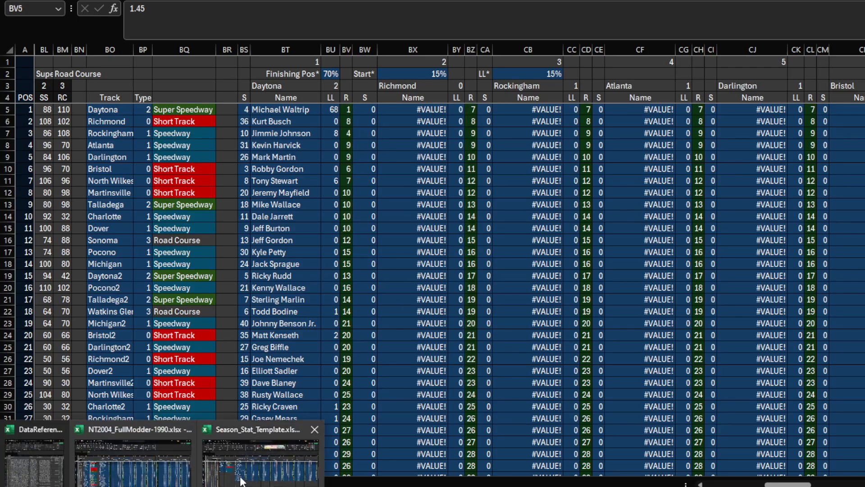
pyautogui.click(253, 451)
pyautogui.press('Right')
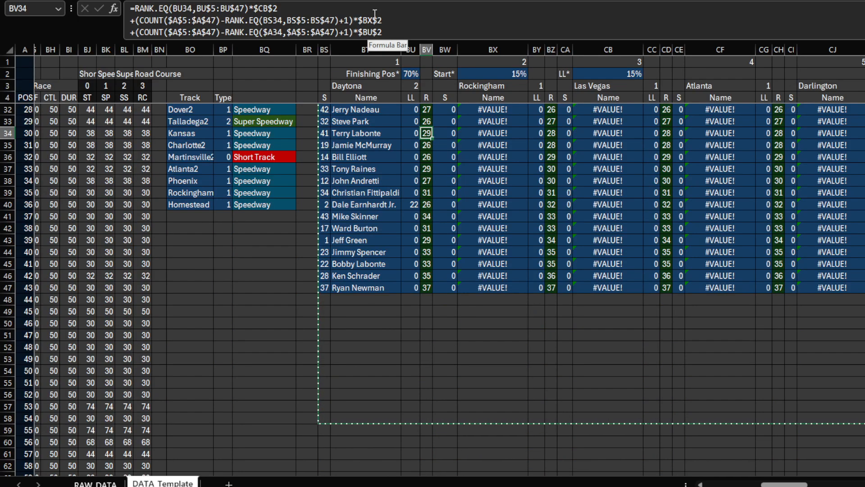
# Return to NT2004_FullModder-1990 and examine the pasted Daytona start, name, laps-led and R values through the lower rows.
pyautogui.moveTo(162, 485)
pyautogui.click(133, 455)
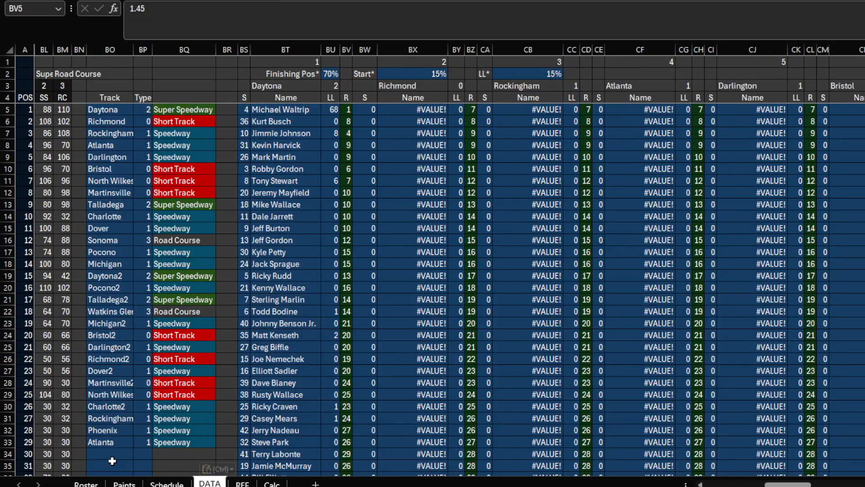
pyautogui.moveTo(336, 252); pyautogui.dragTo(346, 288)
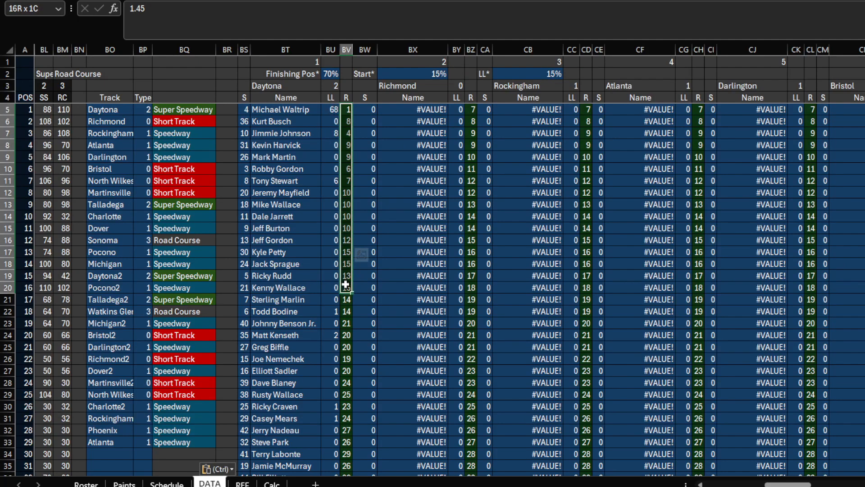
pyautogui.scroll(-4, 416, 357)
pyautogui.scroll(-2, 419, 359)
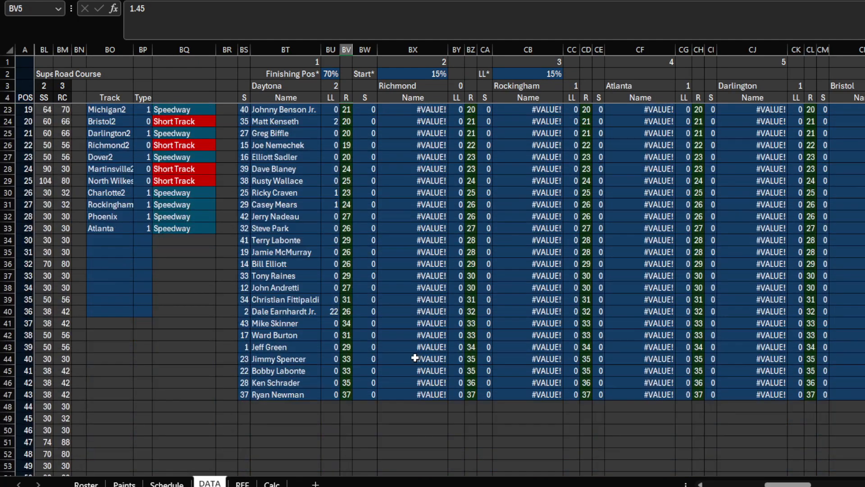
pyautogui.moveTo(244, 215); pyautogui.dragTo(325, 382)
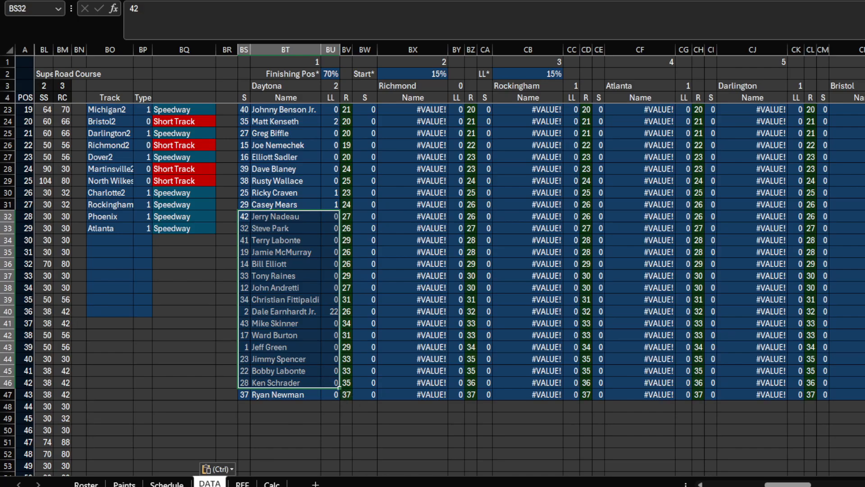
# Switch to the RAW_DATA sheet of Season_Stat_Template and examine the Daytona race results input table starting at B64.
pyautogui.click(256, 455)
pyautogui.click(137, 469)
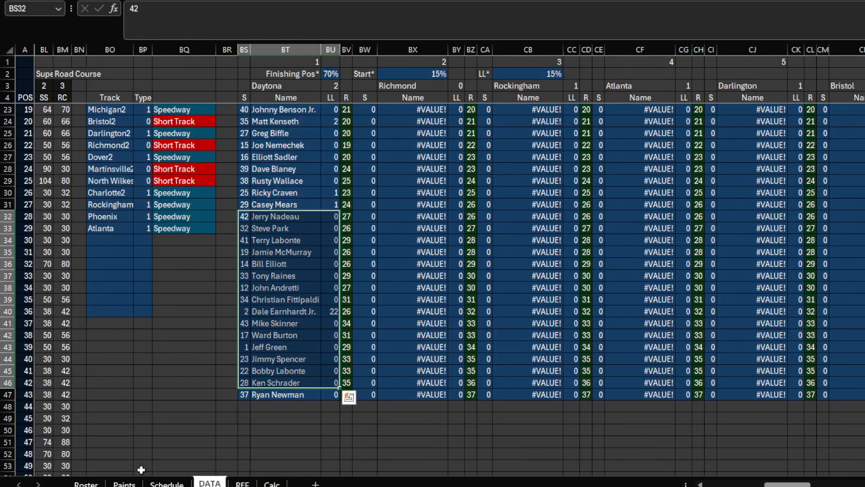
pyautogui.click(95, 483)
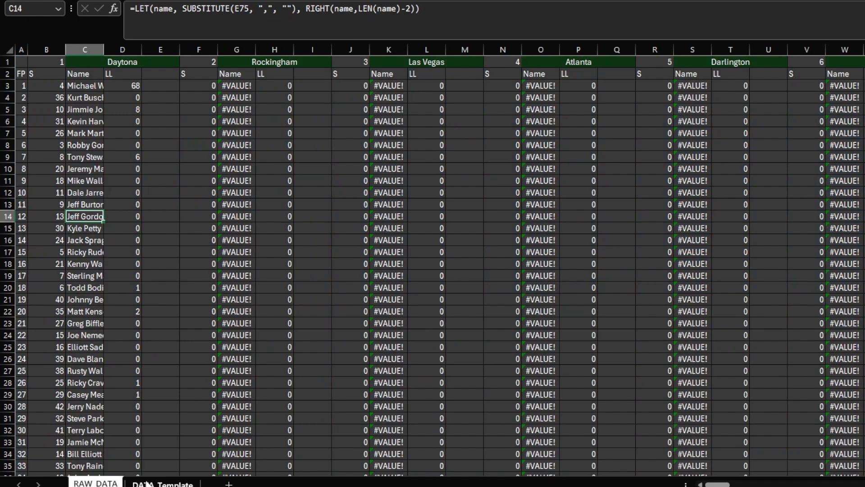
pyautogui.scroll(-19, 49, 250)
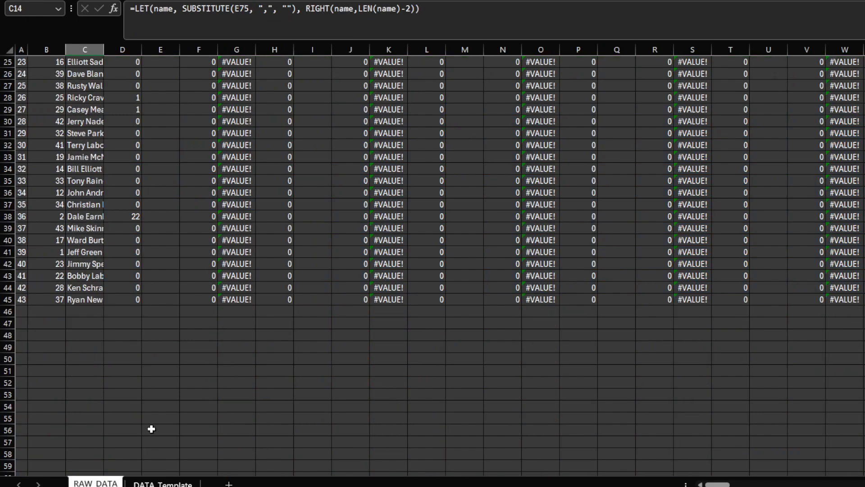
pyautogui.moveTo(45, 135); pyautogui.dragTo(441, 421)
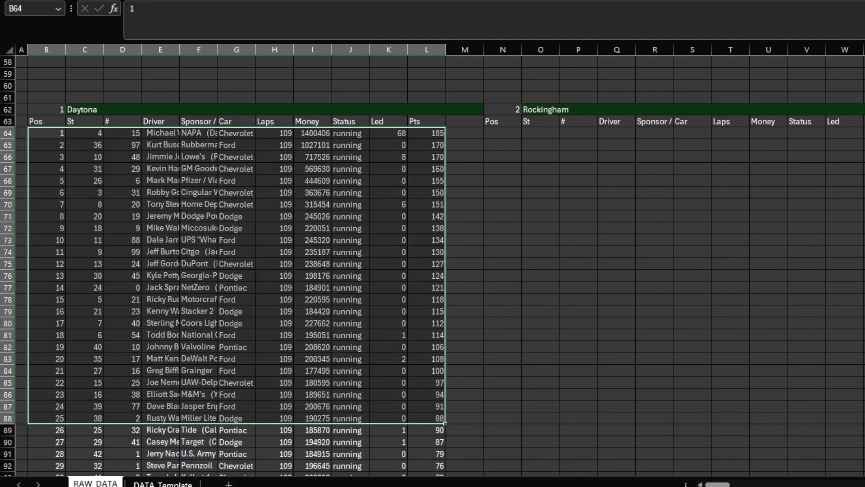
pyautogui.click(149, 486)
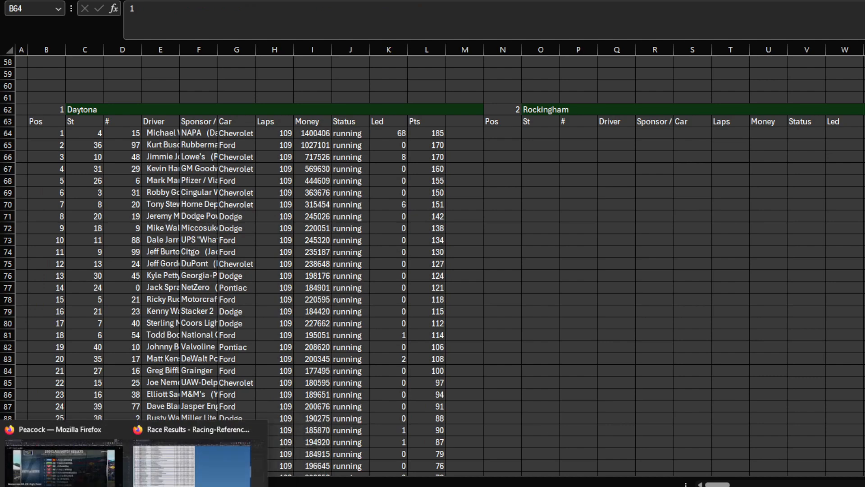
# Switch to Racing-Reference in Firefox, go to the 2003 Subway 400 results at Rockingham and copy the results table including its header row.
pyautogui.click(180, 476)
pyautogui.scroll(12, 437, 299)
pyautogui.click(383, 252)
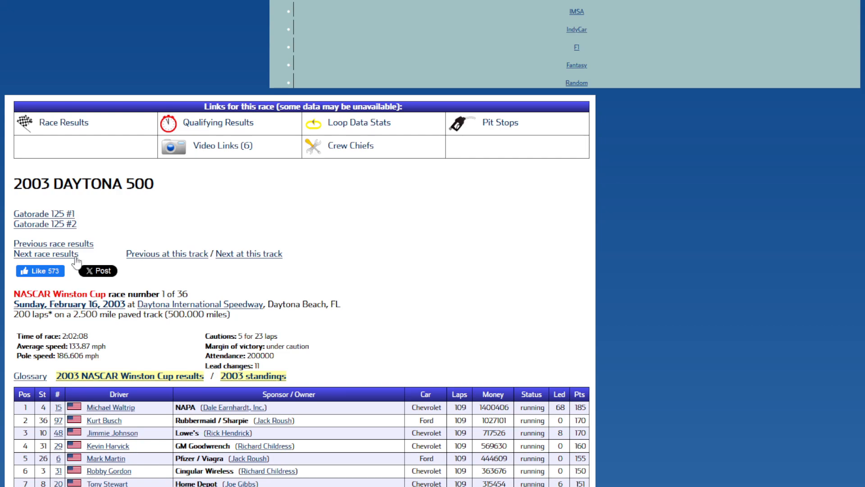
pyautogui.click(57, 255)
pyautogui.scroll(-5, 721, 253)
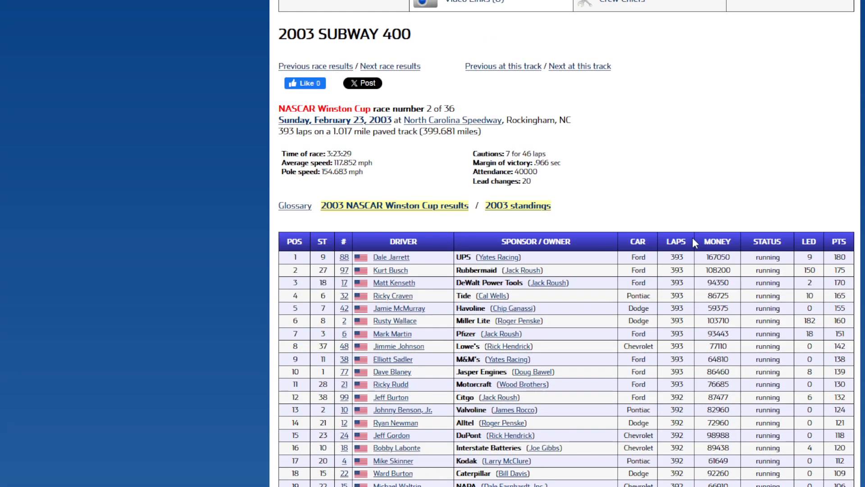
pyautogui.scroll(-3, 277, 148)
pyautogui.moveTo(288, 125); pyautogui.dragTo(861, 367)
pyautogui.scroll(-7, 858, 351)
# Back in Season_Stat_Template, paste the copied results into the Rockingham block at N63 on RAW_DATA, matching destination formatting.
pyautogui.click(95, 486)
pyautogui.click(266, 464)
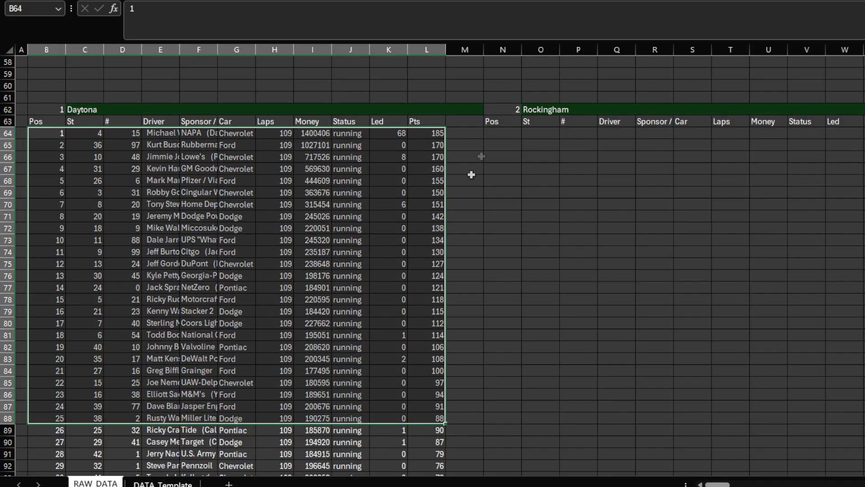
pyautogui.click(495, 122)
pyautogui.rightClick(496, 121)
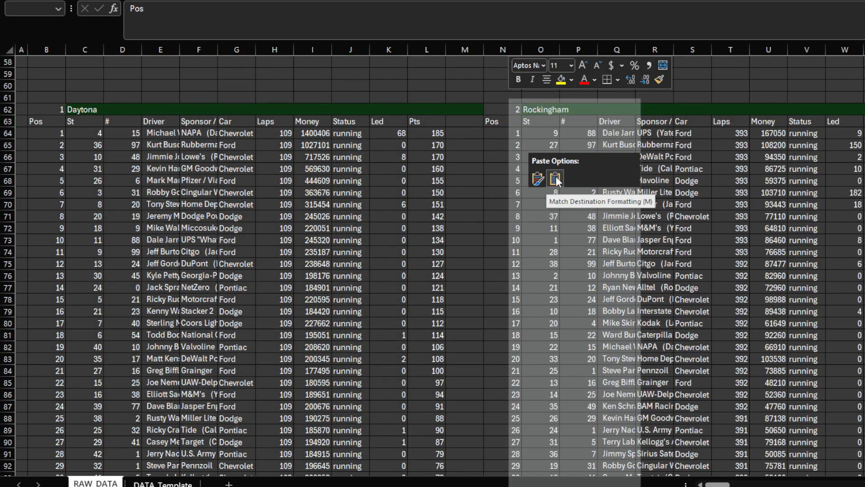
pyautogui.click(556, 179)
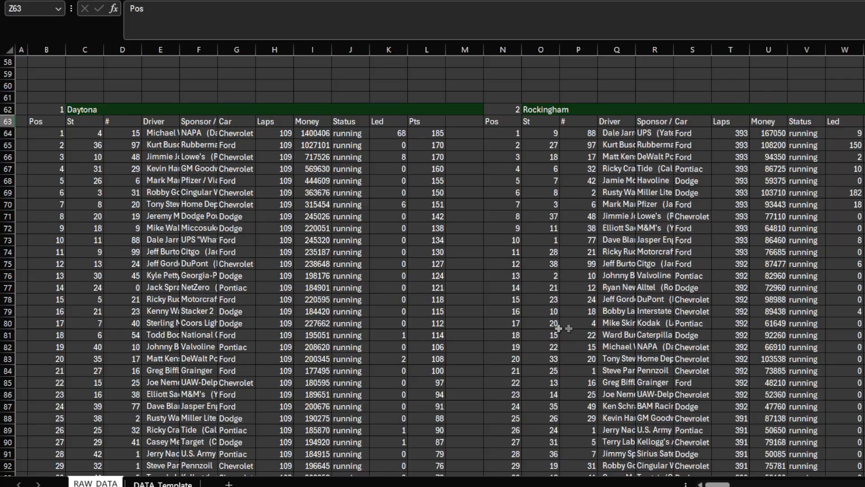
# Return to Racing-Reference, advance to the 2003 UAW-Daimler Chrysler 400 results and copy the results table with its header row.
pyautogui.hotkey('alt', 'Tab')
pyautogui.scroll(10, 539, 331)
pyautogui.click(390, 187)
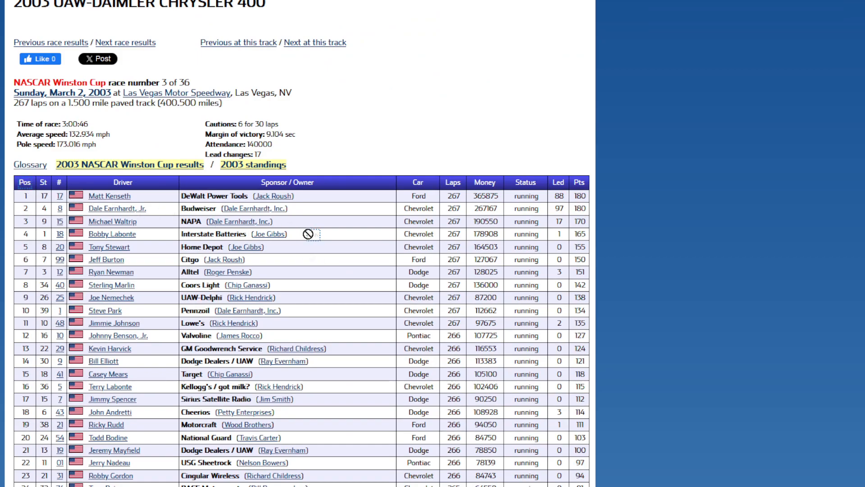
pyautogui.moveTo(17, 187); pyautogui.dragTo(586, 432)
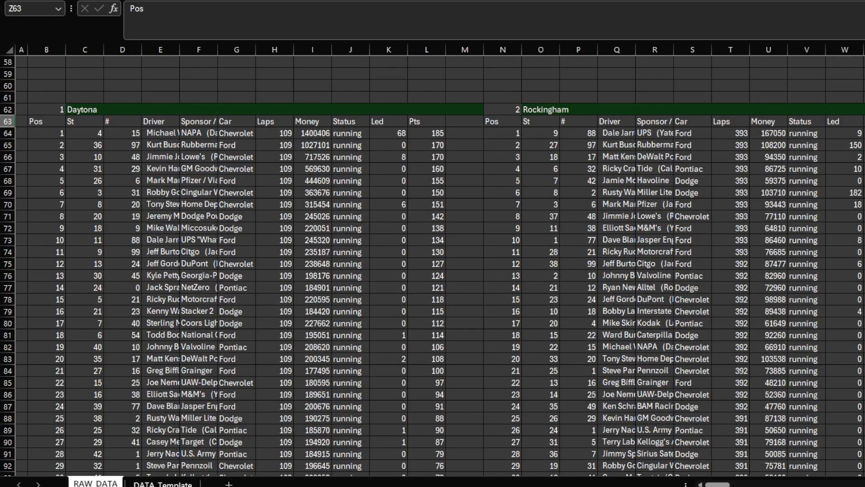
# Paste the copied results into the Las Vegas block at Z63 on RAW_DATA, matching destination formatting.
pyautogui.hotkey('ctrl', 'v')
pyautogui.moveTo(717, 484)
pyautogui.mouseDown()
pyautogui.moveTo(739, 485)
pyautogui.moveTo(731, 485)
pyautogui.mouseUp()
pyautogui.rightClick(364, 124)
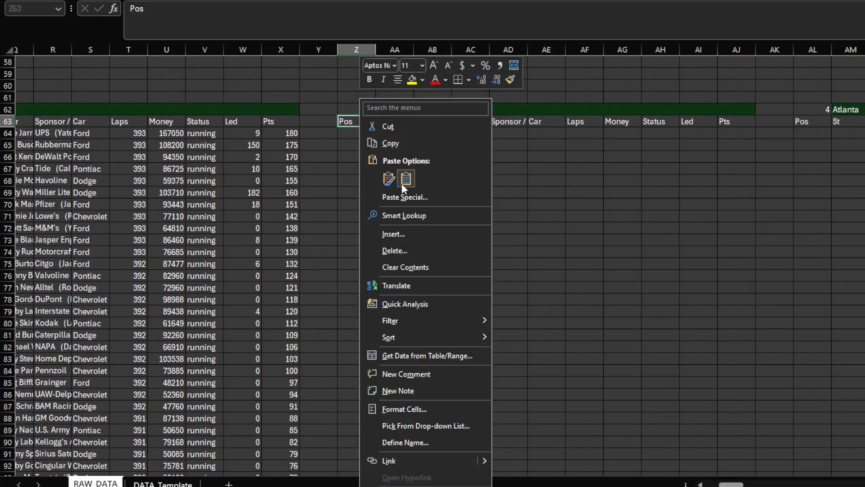
pyautogui.click(402, 184)
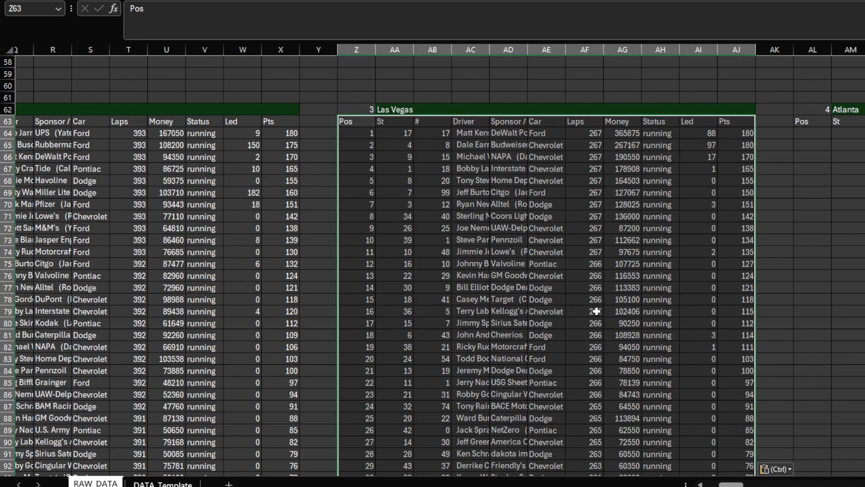
pyautogui.rightClick(357, 124)
pyautogui.click(407, 178)
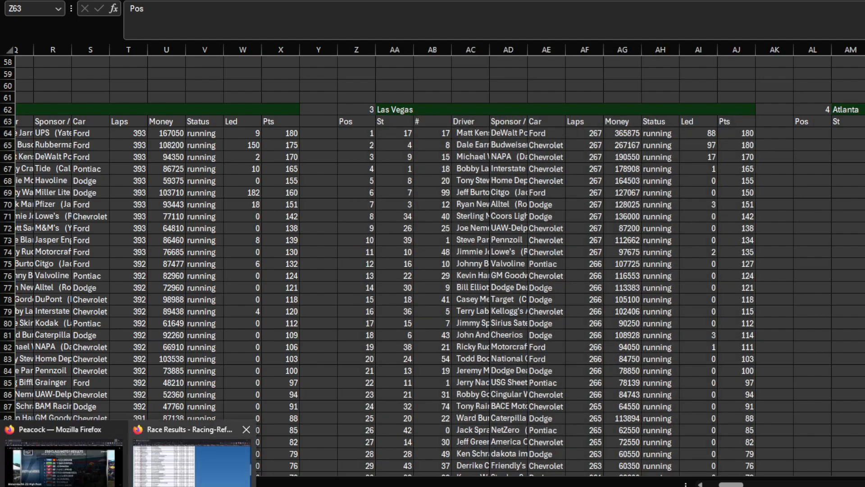
# Return to Racing-Reference, open the 2003 Bass Pro Shops MBNA 500 results and view the results table.
pyautogui.click(164, 468)
pyautogui.scroll(10, 411, 378)
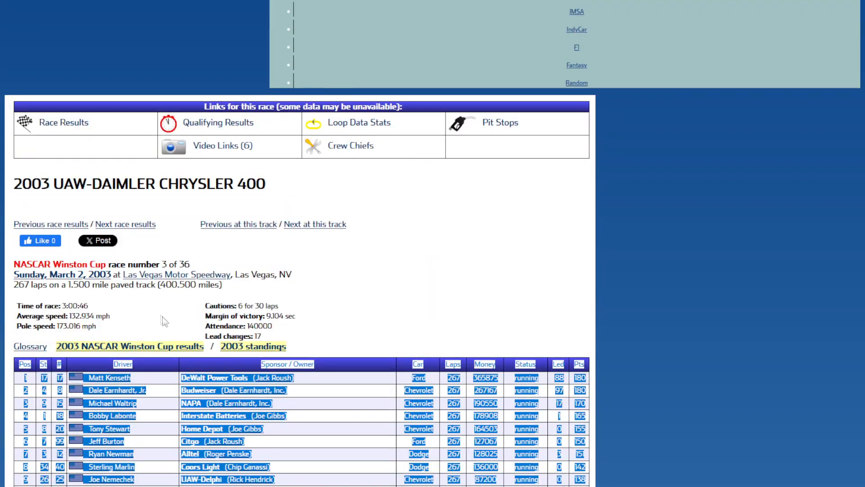
pyautogui.click(140, 225)
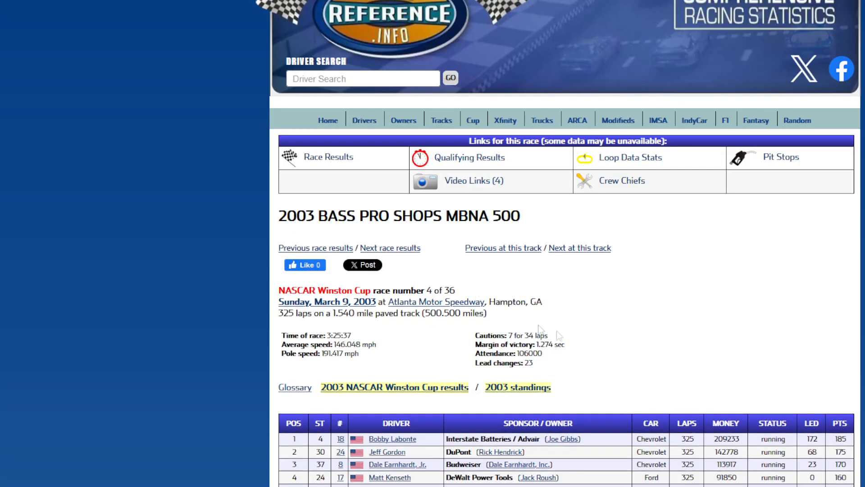
pyautogui.scroll(-6, 555, 331)
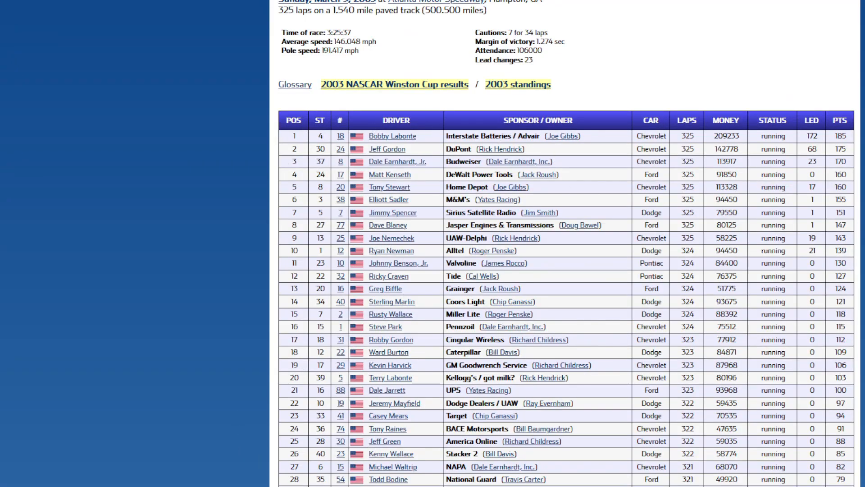
# Go back to RAW_DATA and examine the Rockingham and Las Vegas start, name and laps-led columns in the summary starting at F2.
pyautogui.hotkey('alt', 'Tab')
pyautogui.moveTo(725, 482); pyautogui.dragTo(656, 475)
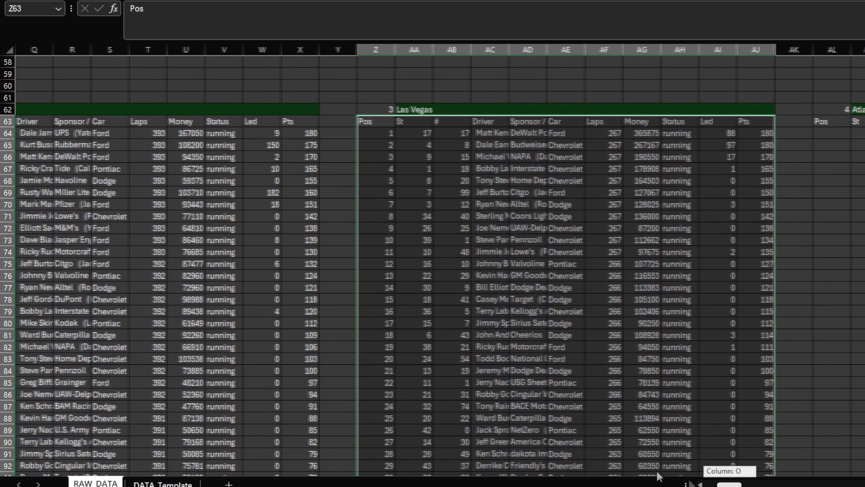
pyautogui.scroll(19, 355, 363)
pyautogui.moveTo(210, 71); pyautogui.dragTo(408, 402)
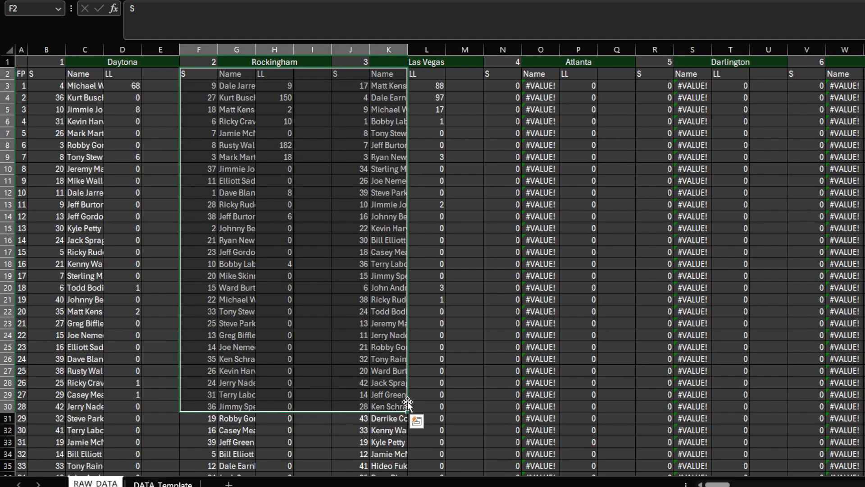
# Switch to DATA_Template and examine the formula in BS5 and the track names and types in columns BO and BP.
pyautogui.click(162, 483)
pyautogui.scroll(9, 560, 333)
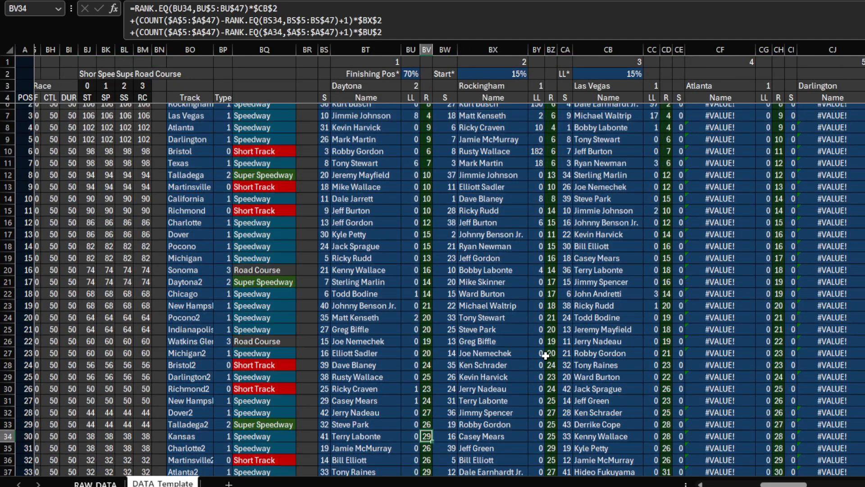
pyautogui.click(324, 110)
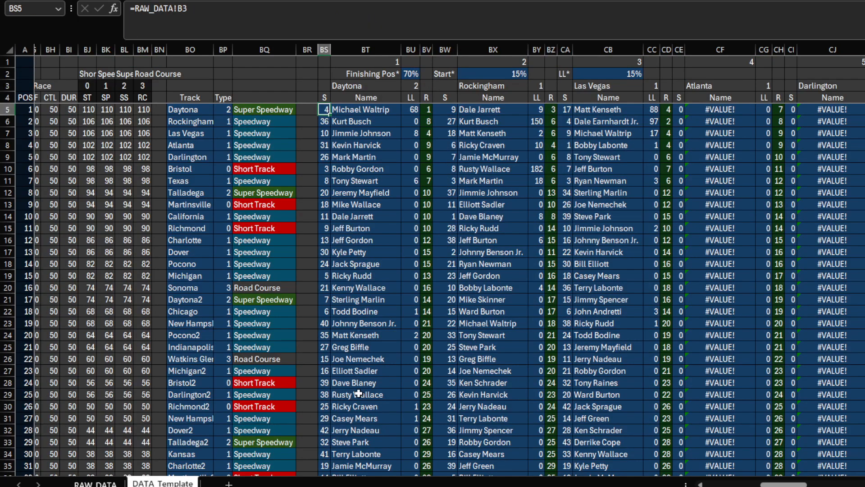
pyautogui.moveTo(784, 484); pyautogui.dragTo(766, 484)
pyautogui.moveTo(626, 110); pyautogui.dragTo(657, 430)
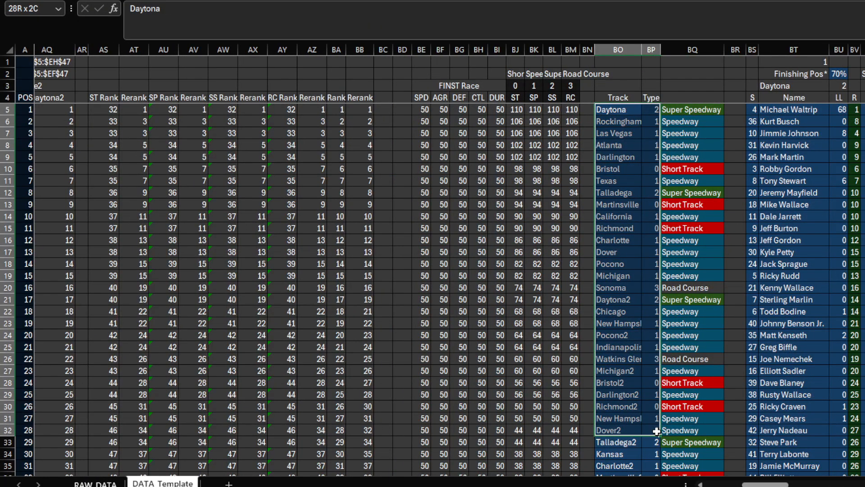
pyautogui.moveTo(655, 110); pyautogui.dragTo(649, 291)
# Return to RAW_DATA and review the Daytona input block's headers and the paste options for its Pos cell B63.
pyautogui.click(96, 483)
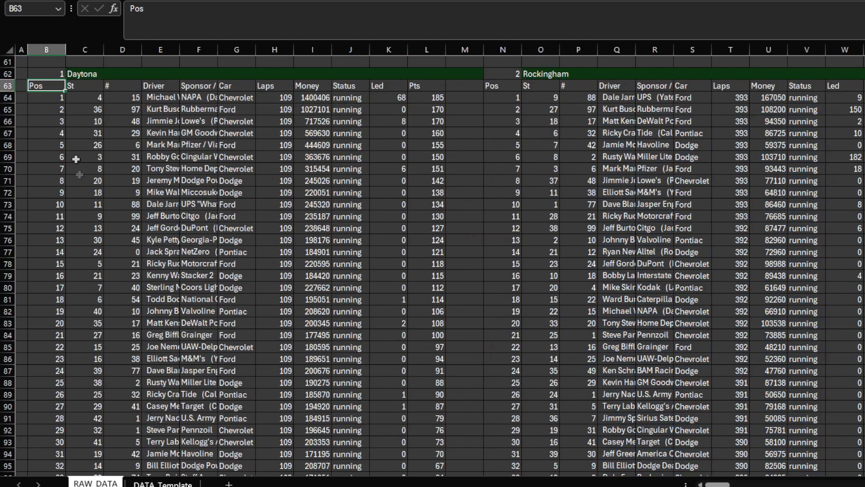
pyautogui.click(47, 73)
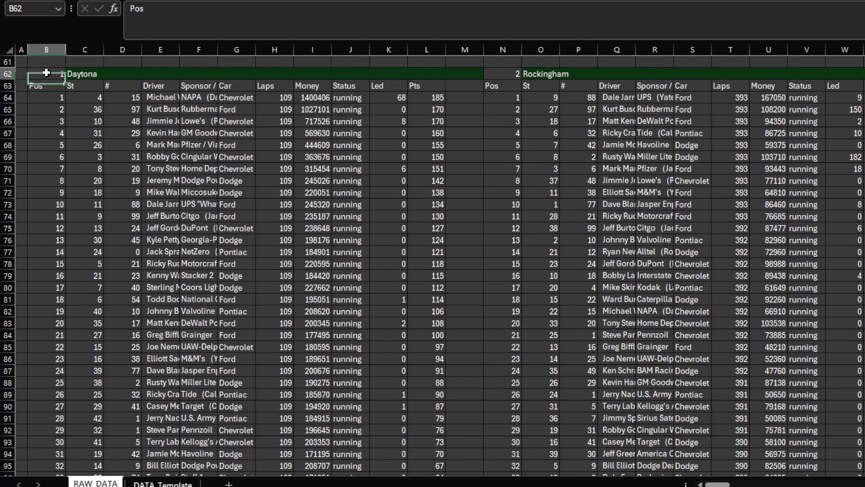
pyautogui.moveTo(46, 73); pyautogui.dragTo(586, 86)
pyautogui.click(396, 216)
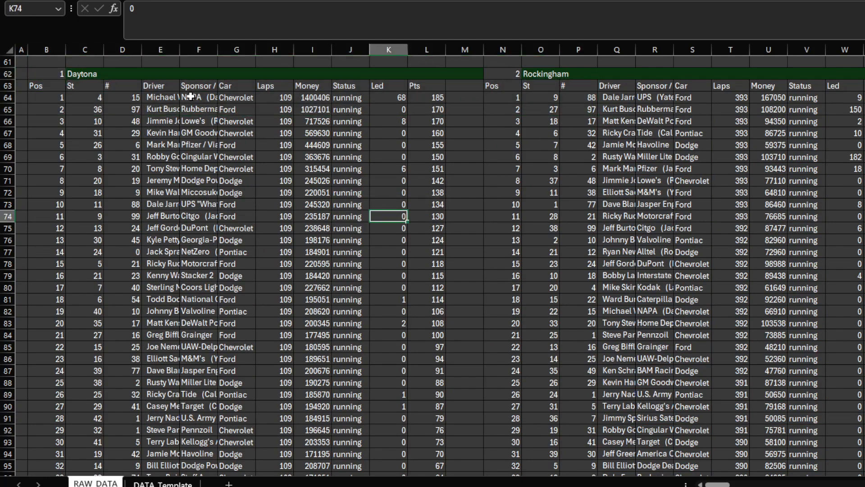
pyautogui.click(45, 85)
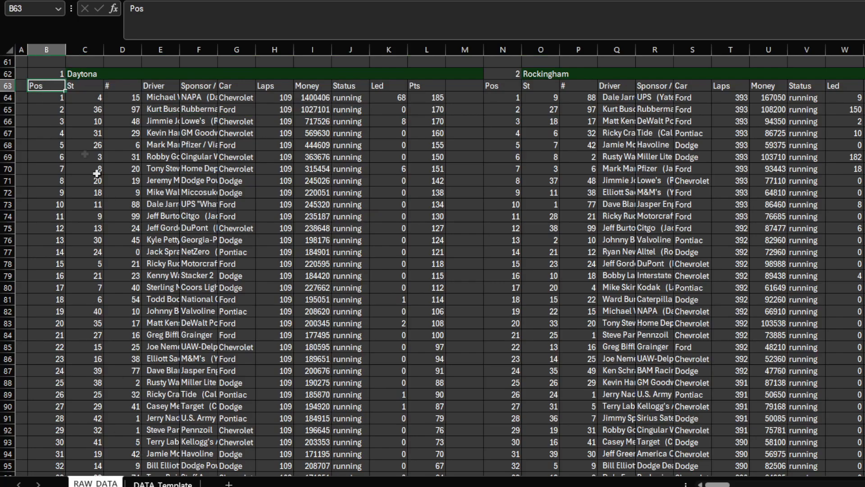
pyautogui.rightClick(45, 85)
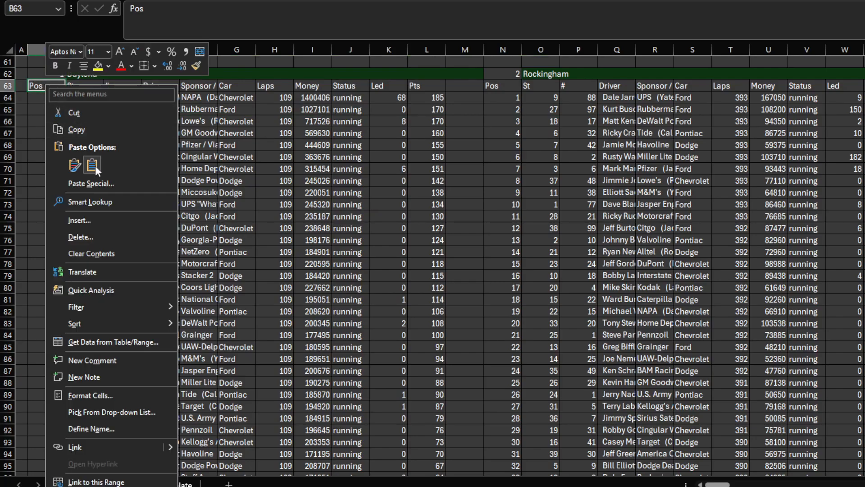
pyautogui.click(96, 166)
# Inspect the track name formula of race block 38 in QE62, cancelling the accidental overwrite of the cell below.
pyautogui.moveTo(716, 484); pyautogui.dragTo(853, 484)
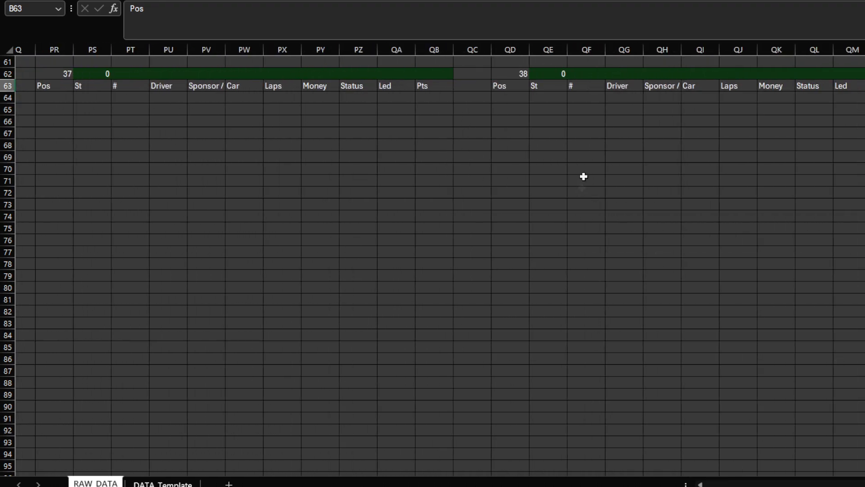
pyautogui.click(550, 76)
pyautogui.moveTo(552, 79); pyautogui.dragTo(554, 83)
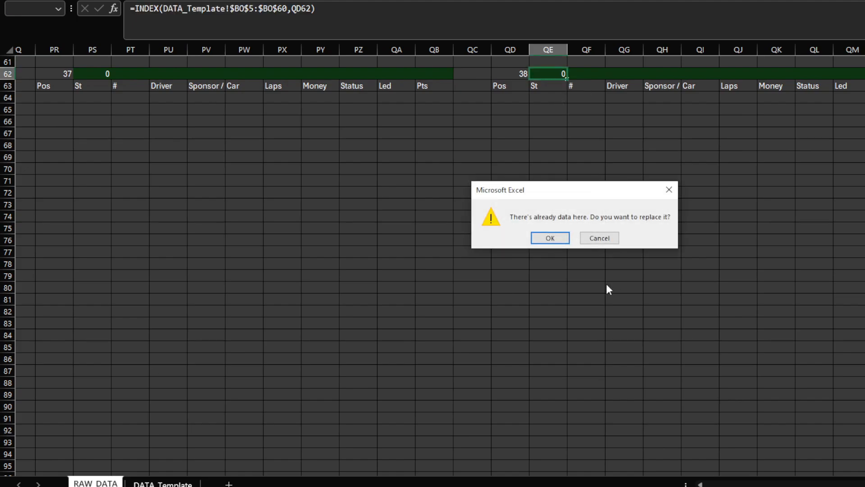
pyautogui.click(599, 238)
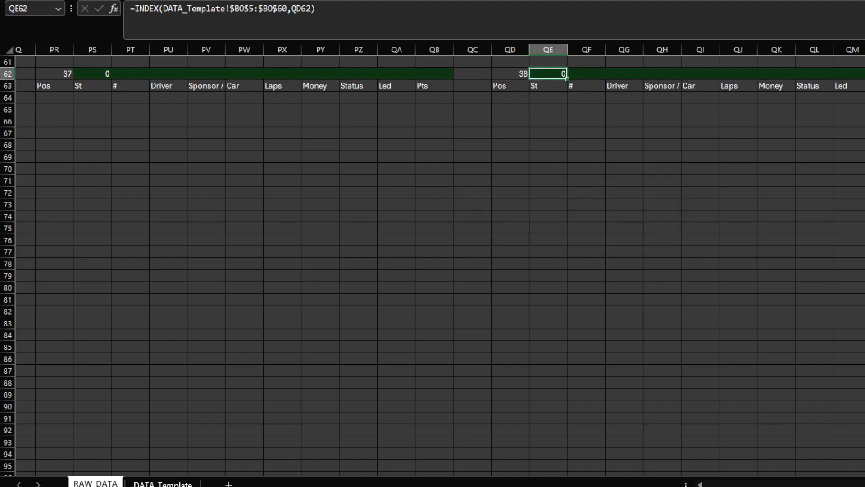
# Review the race input blocks on RAW_DATA, including the Homestead name formula in PG62, and return to the Rockingham Pos cell N63.
pyautogui.hscroll(-10, 432, 259)
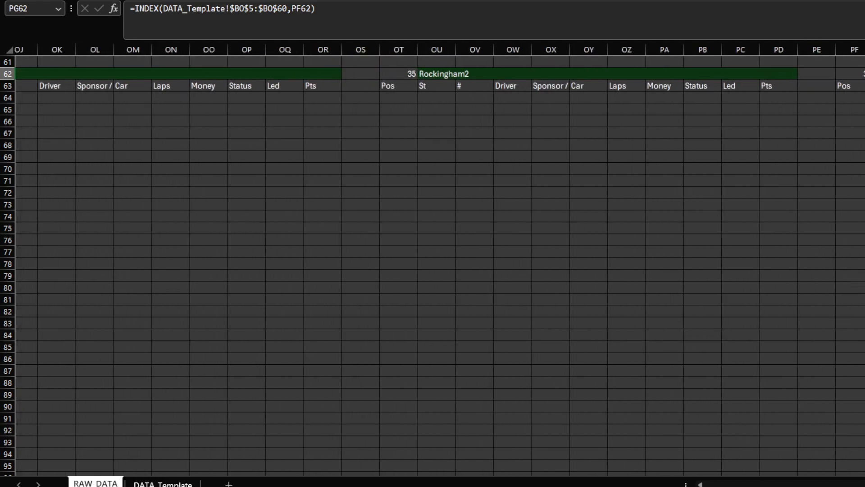
pyautogui.hscroll(4, 432, 259)
pyautogui.hscroll(5, 465, 75)
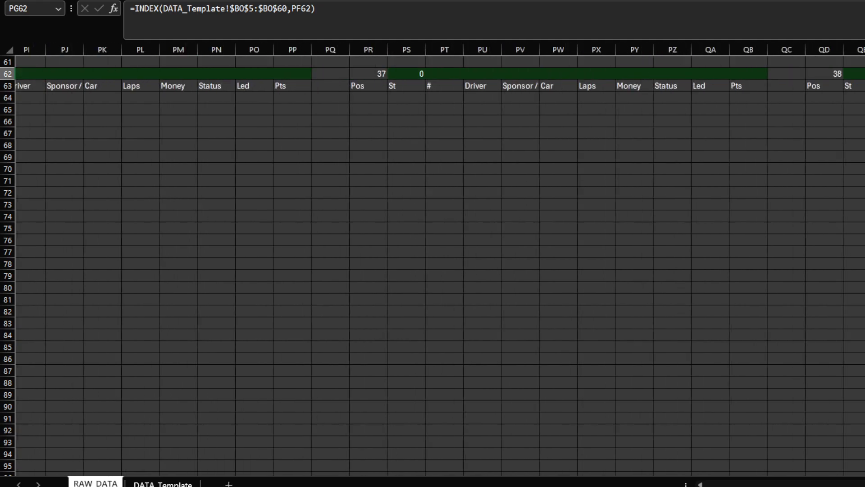
pyautogui.hscroll(-4, 73, 76)
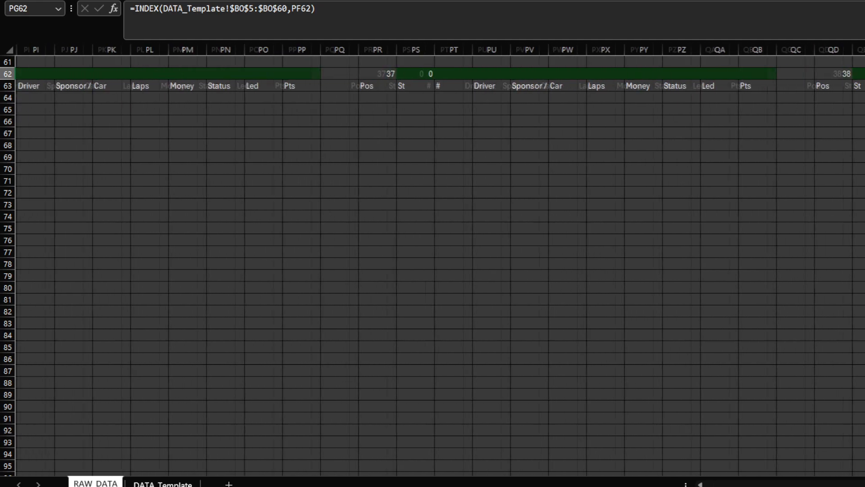
pyautogui.hscroll(-5, 432, 259)
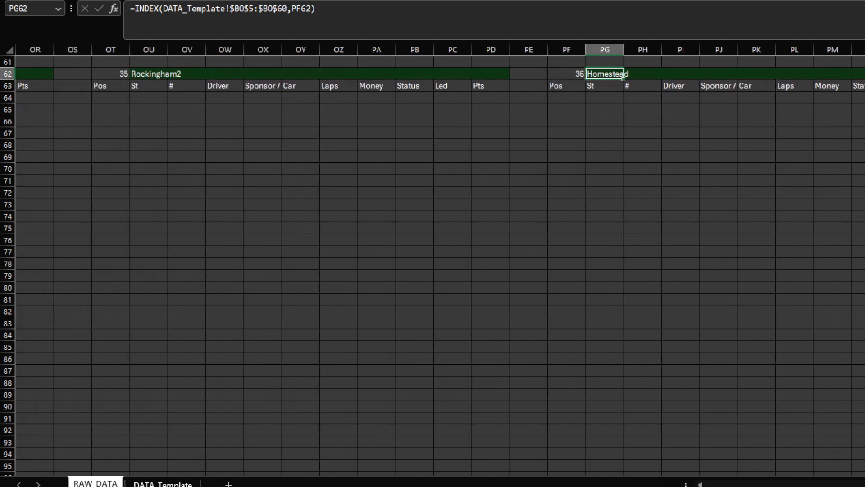
pyautogui.hscroll(-6, 433, 260)
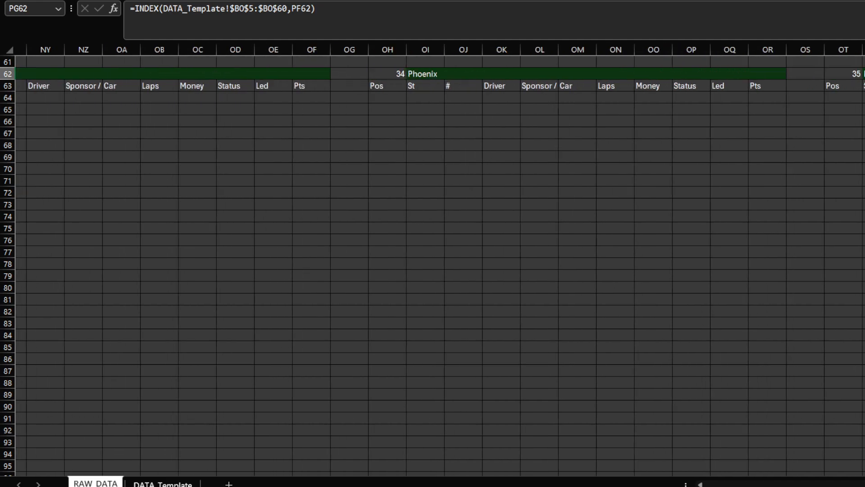
pyautogui.hscroll(-20, 691, 473)
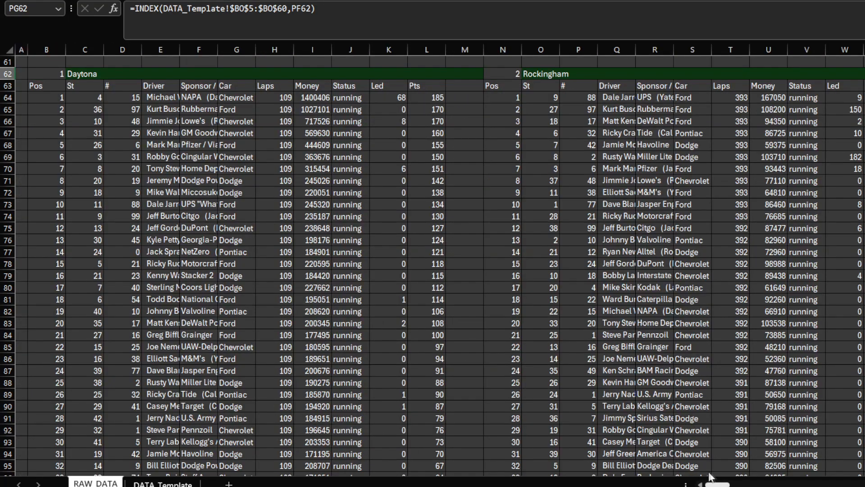
pyautogui.hscroll(12, 706, 475)
pyautogui.hscroll(-20, 644, 429)
pyautogui.click(498, 86)
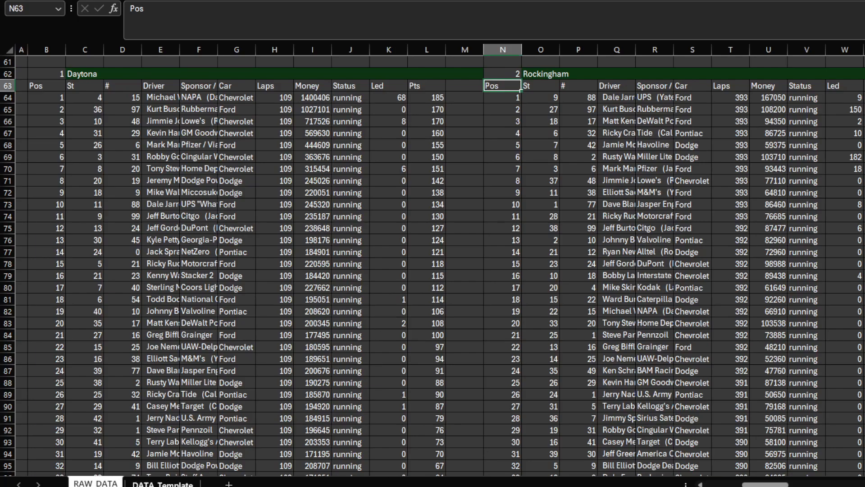
# Compare the race summary in the first rows of RAW_DATA with the Daytona columns BS to BV on DATA_Template.
pyautogui.click(162, 484)
pyautogui.click(95, 483)
pyautogui.scroll(14, 209, 396)
pyautogui.scroll(6, 177, 416)
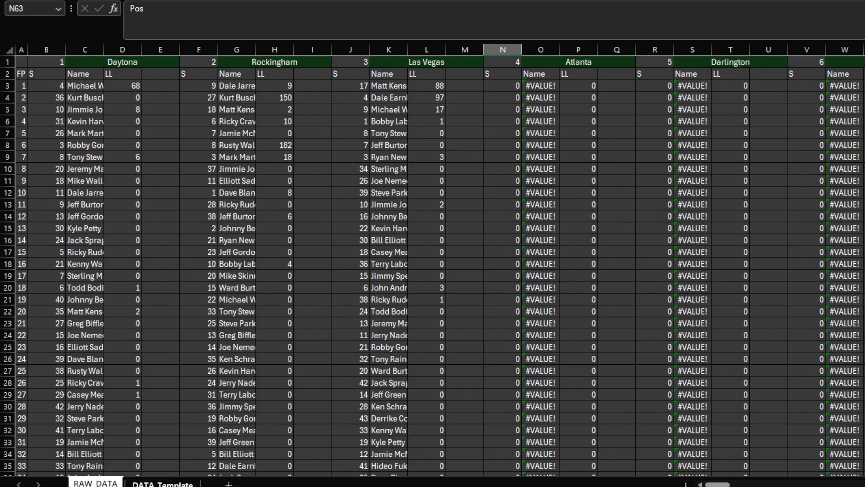
pyautogui.click(163, 483)
pyautogui.moveTo(759, 112); pyautogui.dragTo(853, 376)
pyautogui.hscroll(5, 577, 144)
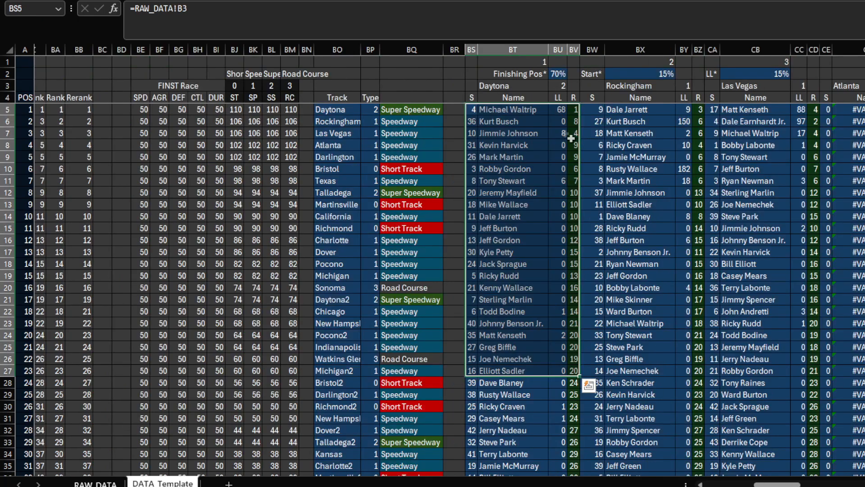
# Copy the full race results block BS5:HR64 on DATA_Template.
pyautogui.click(470, 112)
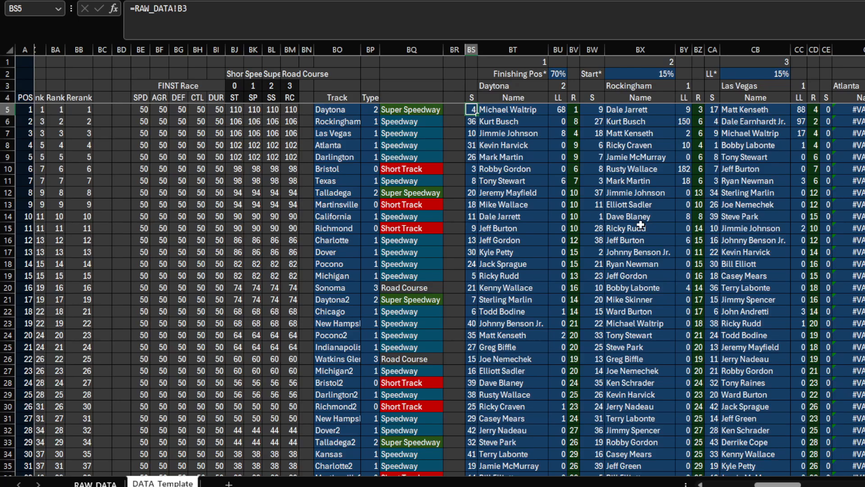
pyautogui.hscroll(10, 640, 225)
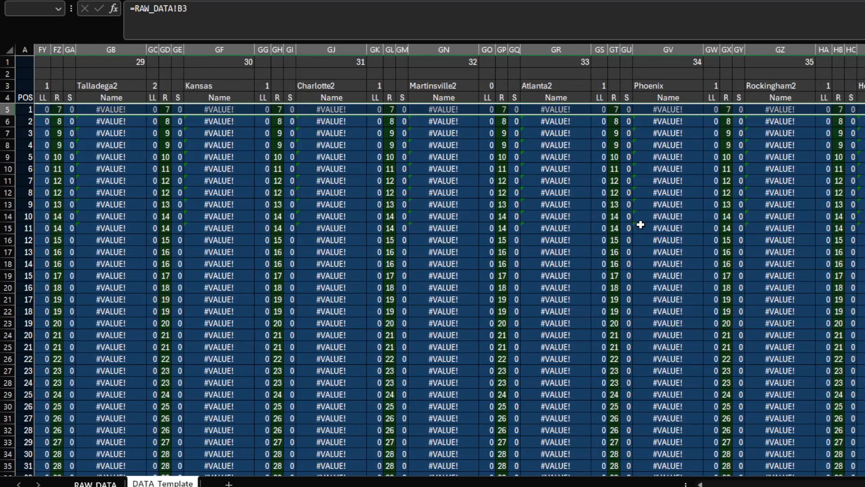
pyautogui.scroll(-4, 640, 225)
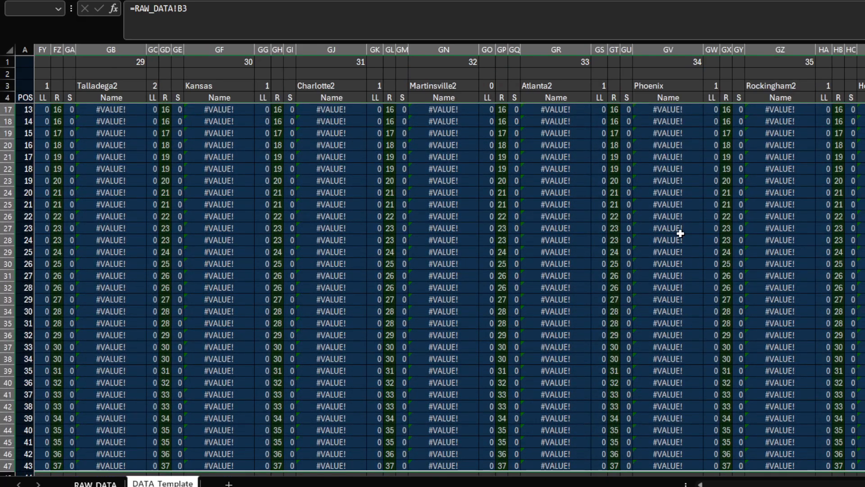
pyautogui.scroll(-4, 767, 284)
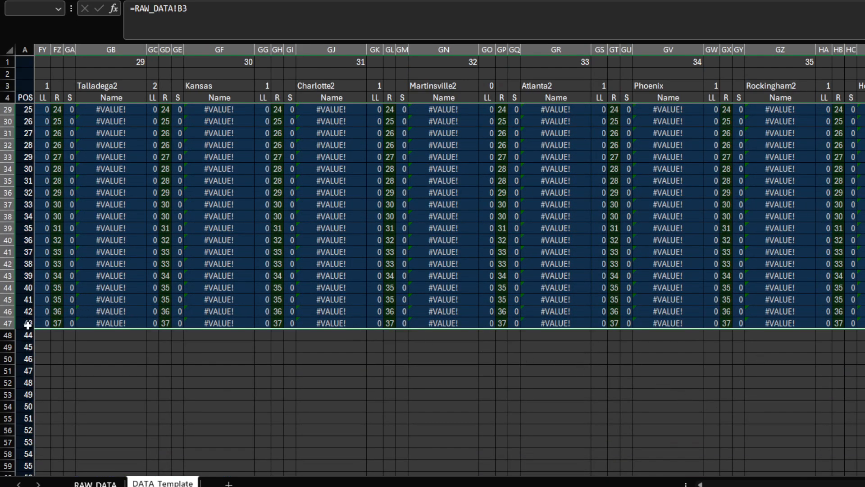
pyautogui.scroll(-1, 433, 288)
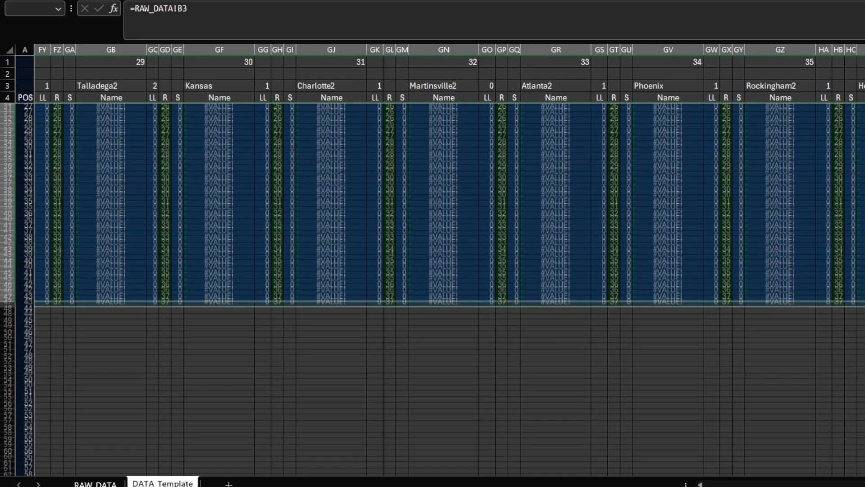
pyautogui.hscroll(4, 432, 289)
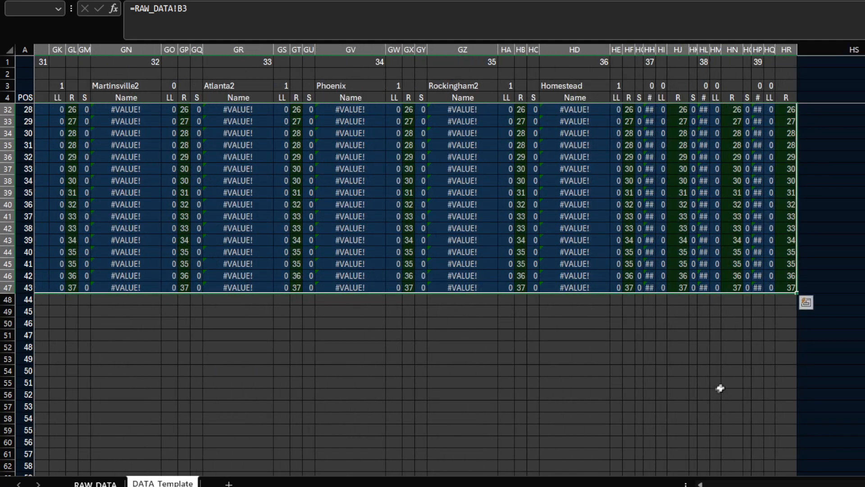
pyautogui.scroll(-3, 718, 386)
pyautogui.moveTo(784, 364); pyautogui.dragTo(784, 365)
pyautogui.moveTo(38, 361); pyautogui.dragTo(325, 345)
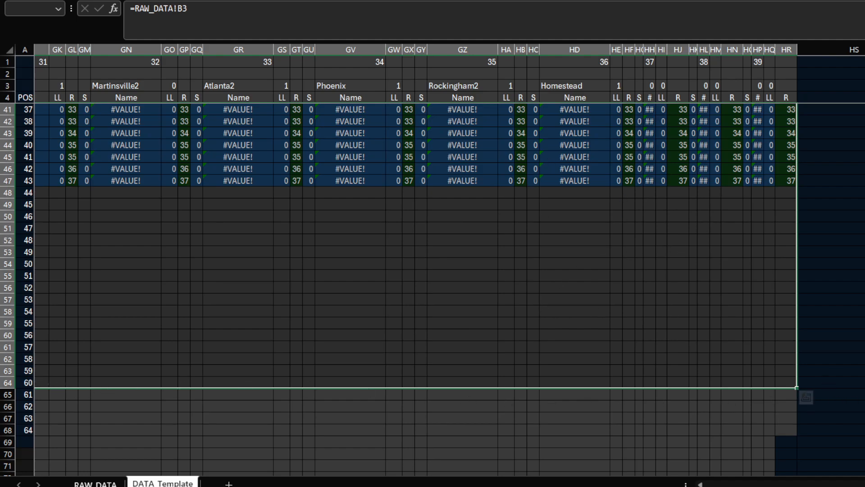
pyautogui.hscroll(-10, 451, 259)
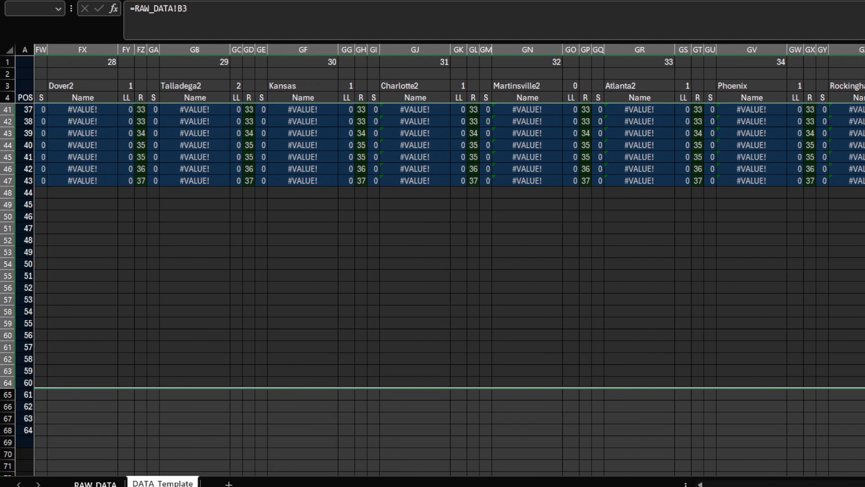
pyautogui.hscroll(-15, 802, 482)
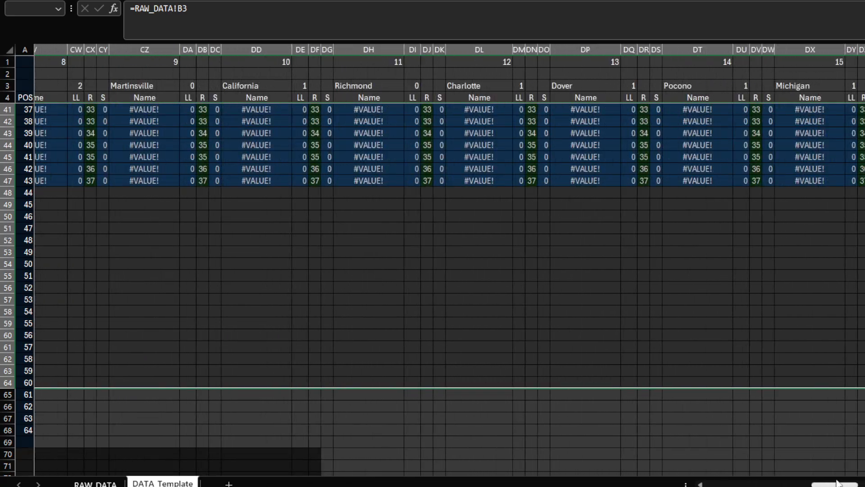
pyautogui.hscroll(-5, 802, 482)
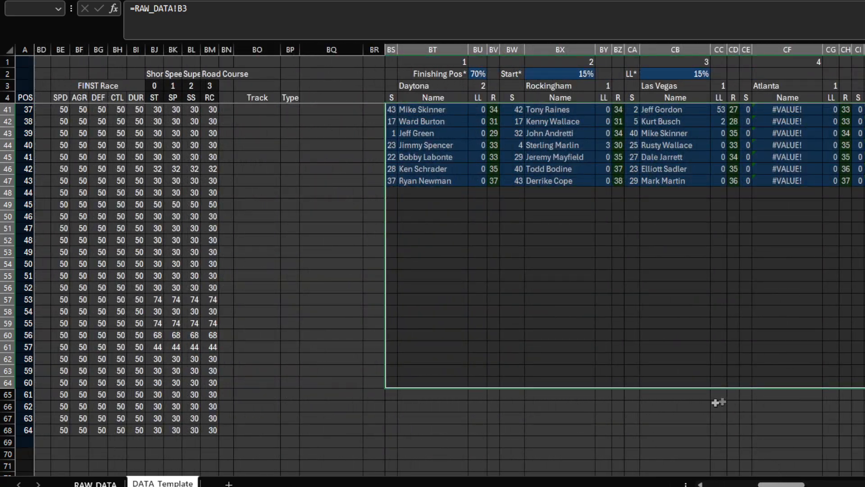
pyautogui.scroll(10, 622, 420)
pyautogui.scroll(1, 621, 420)
pyautogui.hotkey('ctrl', 'c')
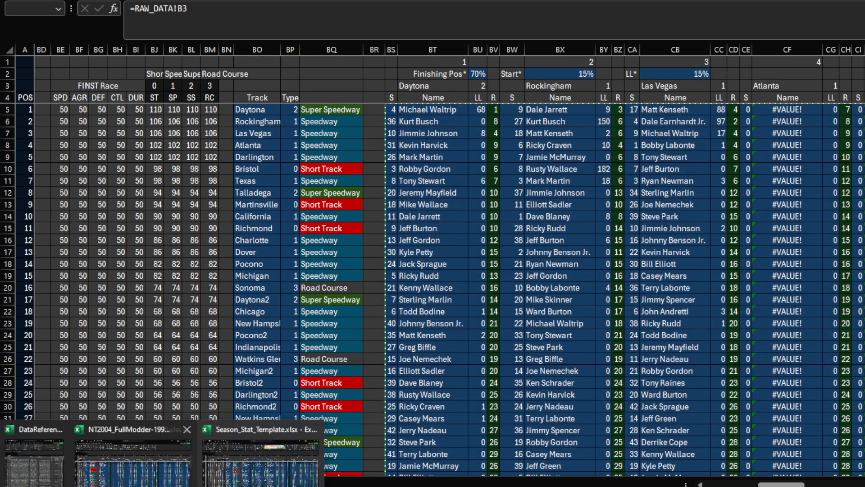
# Switch to the NT2004_FullModder workbook and paste the copied race results as values at BS5 on the DATA sheet.
pyautogui.click(133, 455)
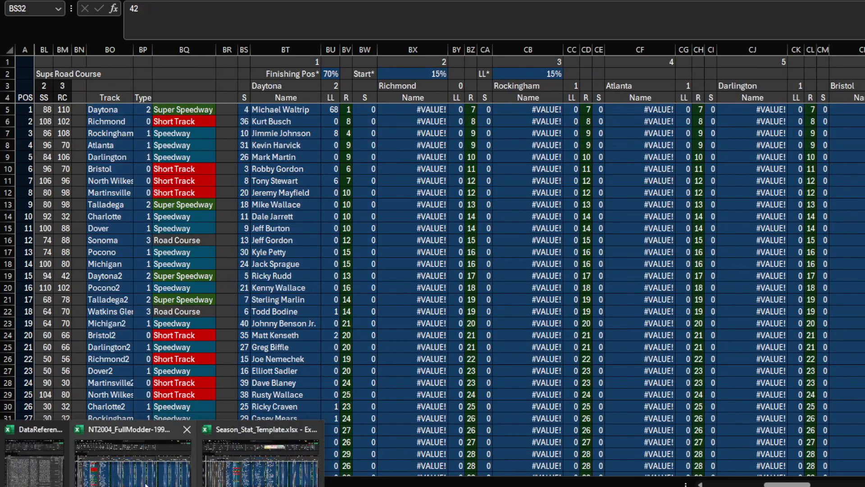
pyautogui.hotkey('ctrl', 'v')
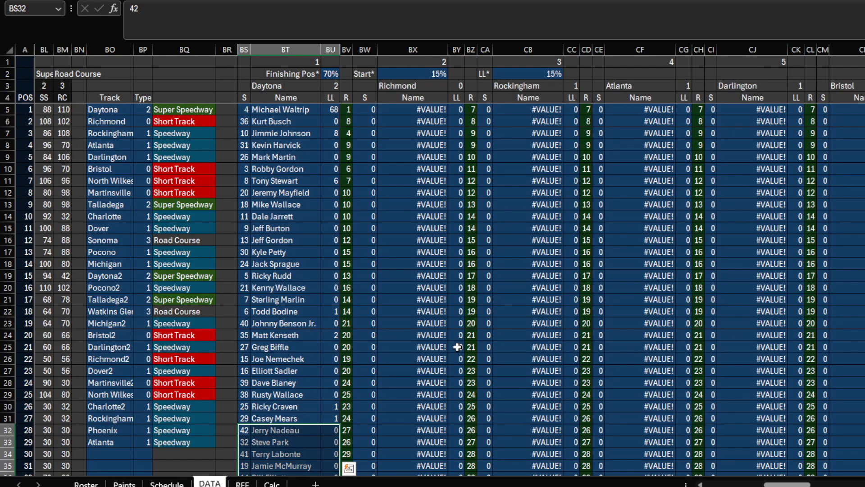
pyautogui.click(86, 484)
pyautogui.click(124, 484)
pyautogui.click(167, 483)
pyautogui.click(209, 484)
pyautogui.click(242, 484)
pyautogui.click(209, 483)
pyautogui.click(245, 110)
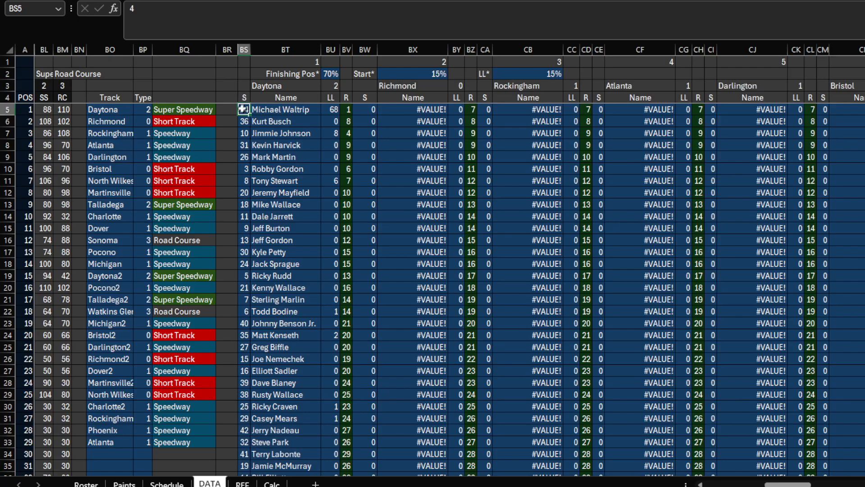
pyautogui.rightClick(242, 109)
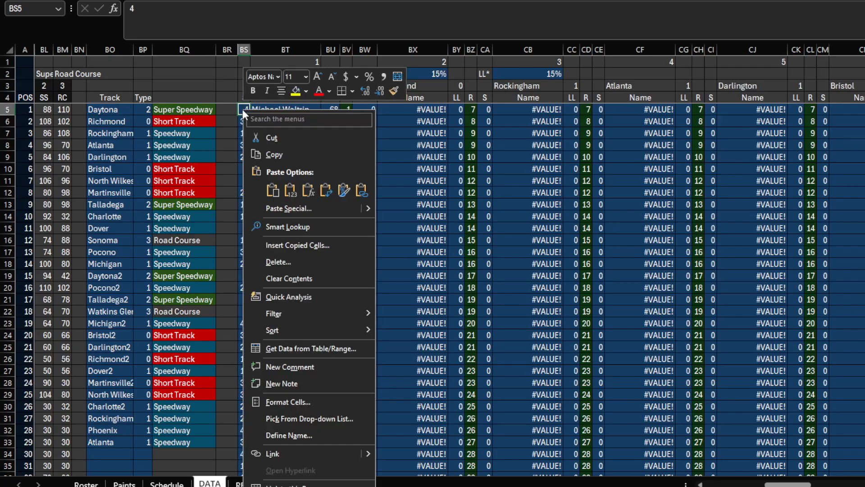
pyautogui.click(290, 188)
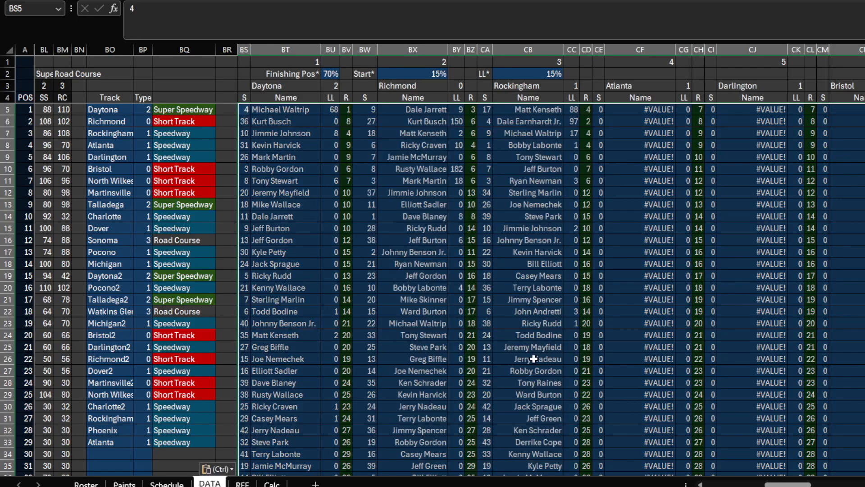
# Check the pasted Richmond race block and the track-type lookup cells R10:T10 on DATA.
pyautogui.moveTo(364, 110); pyautogui.dragTo(456, 329)
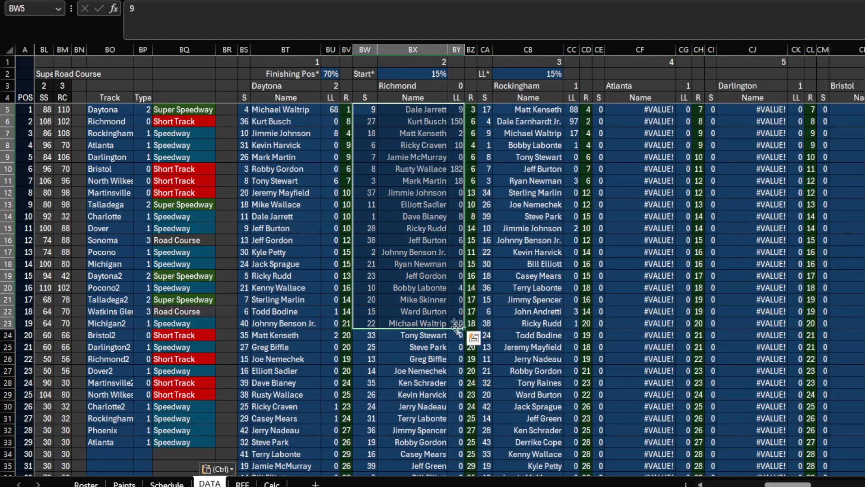
pyautogui.moveTo(788, 484); pyautogui.dragTo(729, 484)
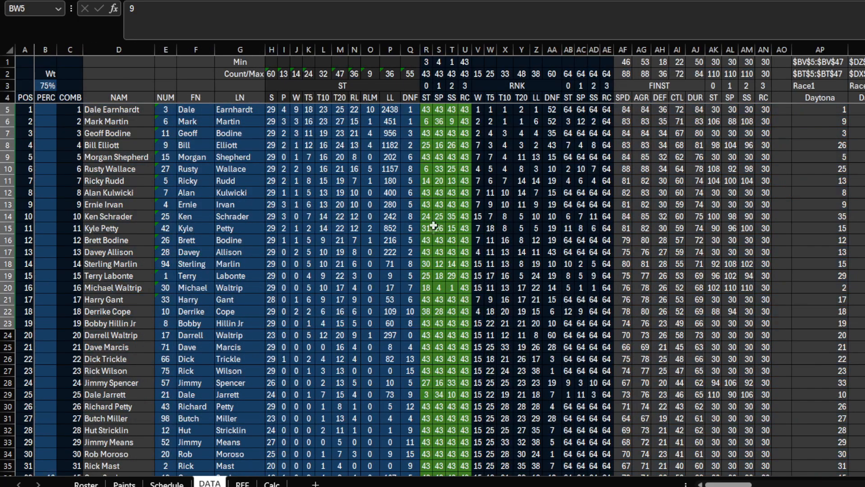
pyautogui.moveTo(452, 168); pyautogui.dragTo(425, 169)
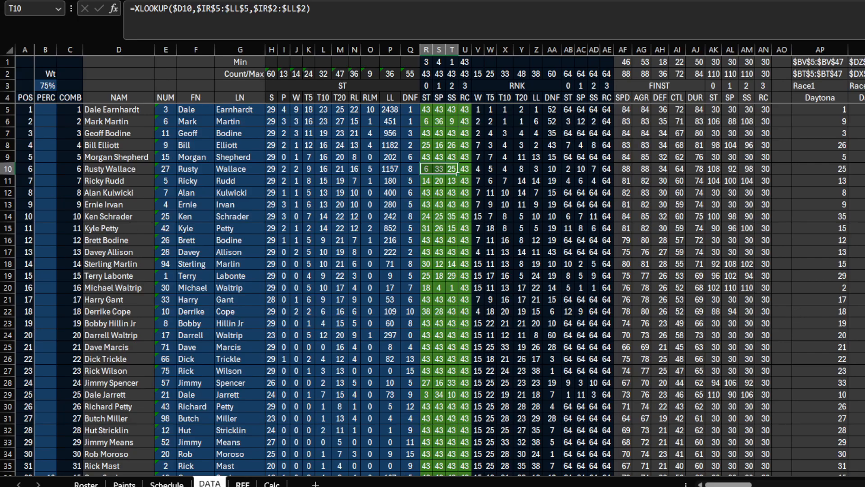
# Open the REF sheet and review the tracks' Stat Modifier percentages from E4 to E29.
pyautogui.hotkey('ctrl', 'pagedown')
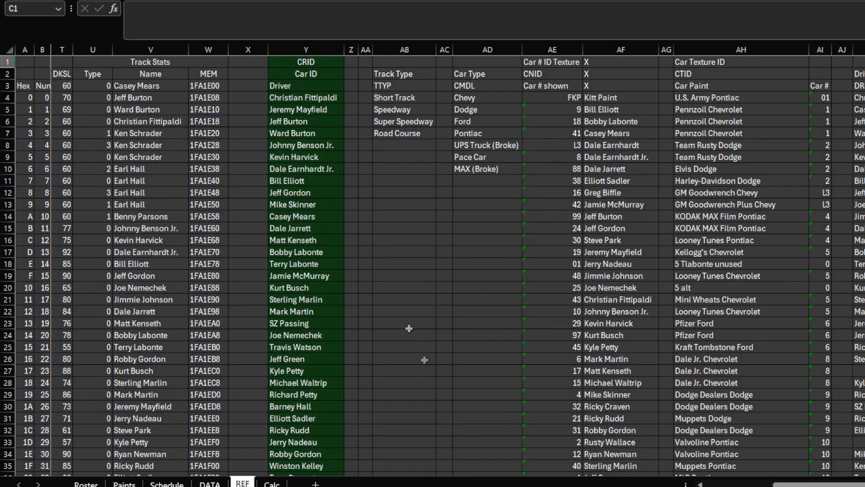
pyautogui.moveTo(813, 483); pyautogui.dragTo(714, 482)
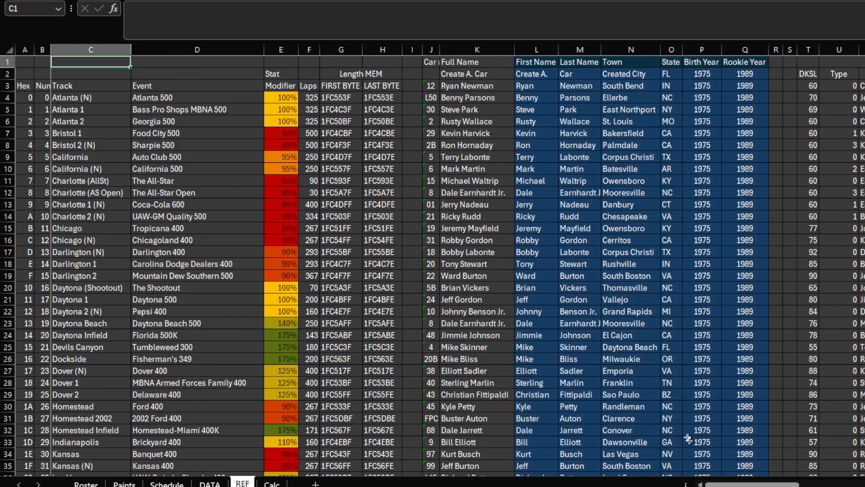
pyautogui.moveTo(287, 97); pyautogui.dragTo(281, 394)
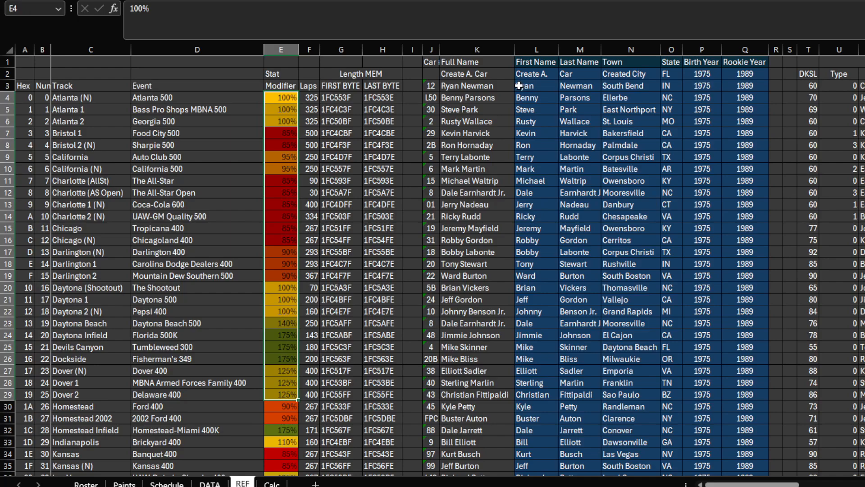
# Review the drivers' name, Town, State, Birth Year and Rookie Year columns on REF.
pyautogui.moveTo(531, 84); pyautogui.dragTo(759, 407)
pyautogui.click(705, 96)
pyautogui.moveTo(533, 85); pyautogui.dragTo(687, 86)
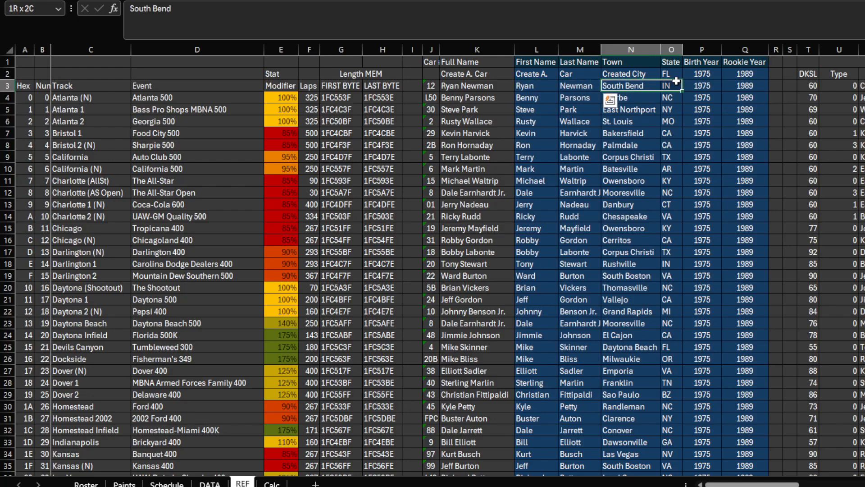
pyautogui.click(658, 180)
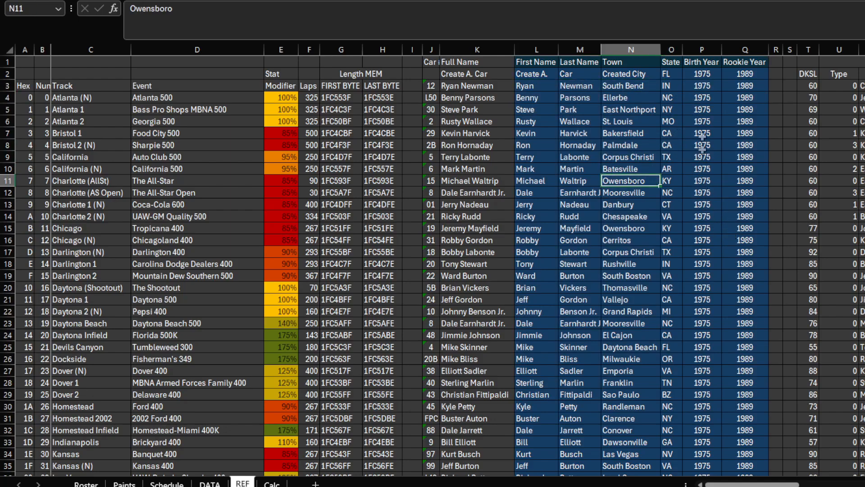
pyautogui.moveTo(700, 89); pyautogui.dragTo(735, 85)
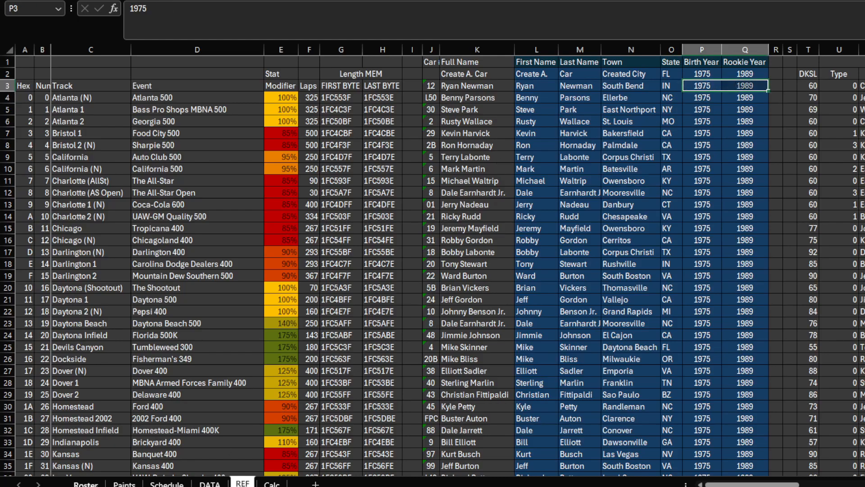
# Go to the Roster sheet and inspect the Start Year value in Q1.
pyautogui.click(86, 483)
pyautogui.scroll(20, 333, 334)
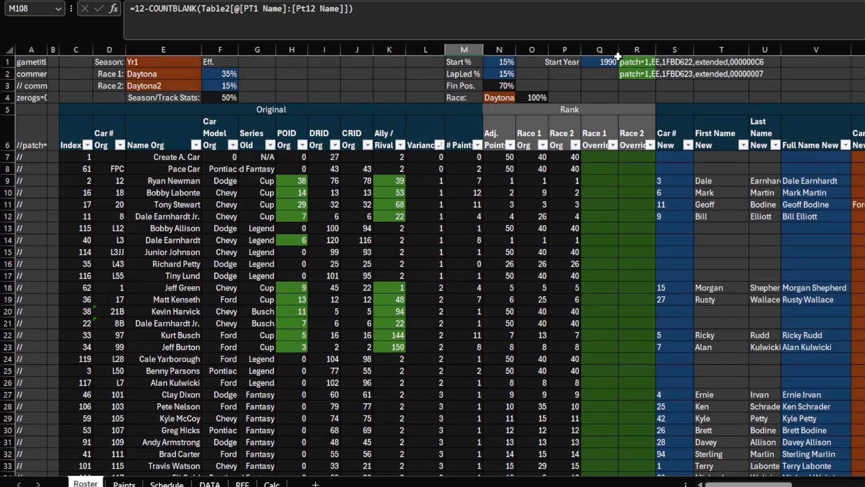
pyautogui.click(615, 63)
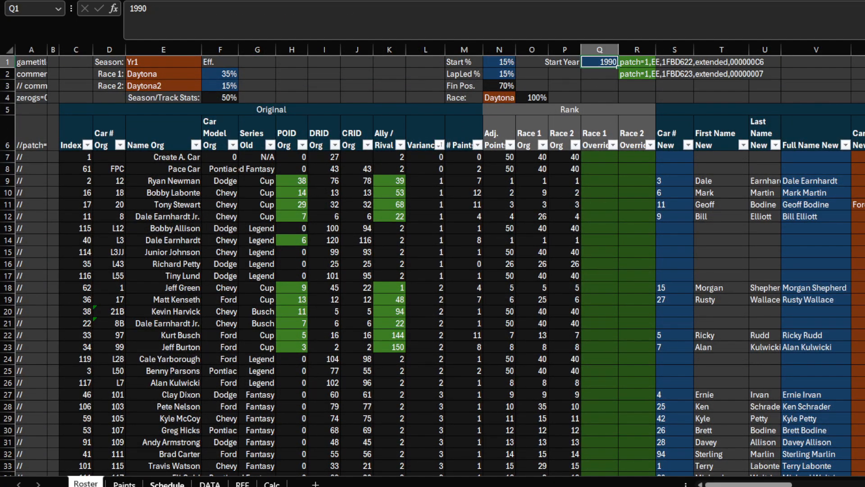
# Return to REF and examine the Birth Year and Rookie Year cells in the first driver rows.
pyautogui.click(166, 483)
pyautogui.click(124, 483)
pyautogui.hotkey('ctrl', 'pageup')
pyautogui.hotkey('ctrl', 'pagedown')
pyautogui.hotkey('ctrl', 'pagedown')
pyautogui.hotkey('ctrl', 'pagedown')
pyautogui.hotkey('ctrl', 'pagedown')
pyautogui.moveTo(701, 73); pyautogui.dragTo(741, 74)
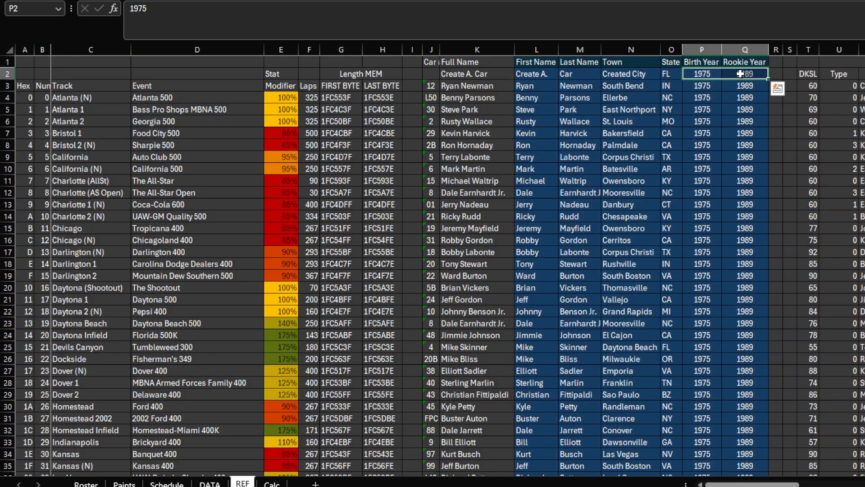
pyautogui.click(719, 93)
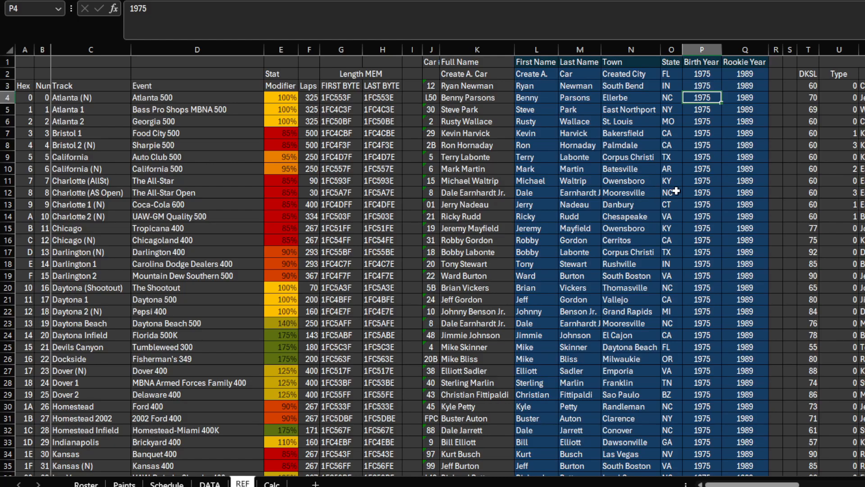
# Look through the driver list on REF down to the added drivers without a Town or State.
pyautogui.scroll(-20, 712, 280)
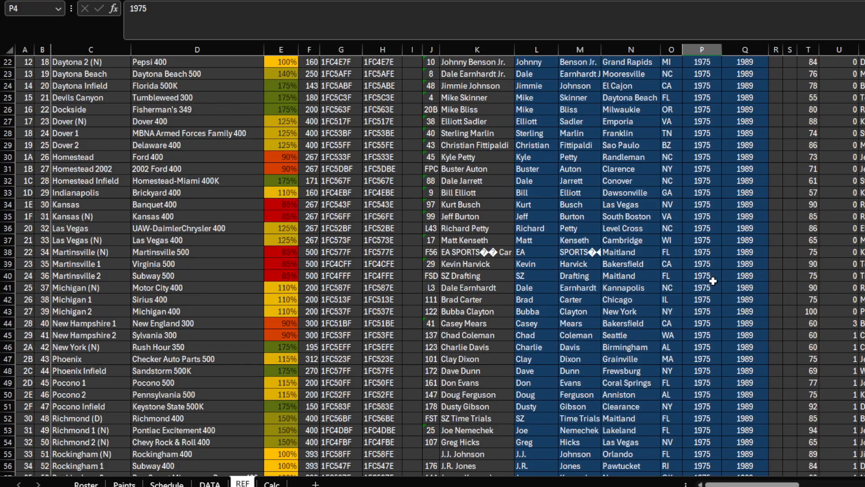
pyautogui.scroll(-6, 711, 282)
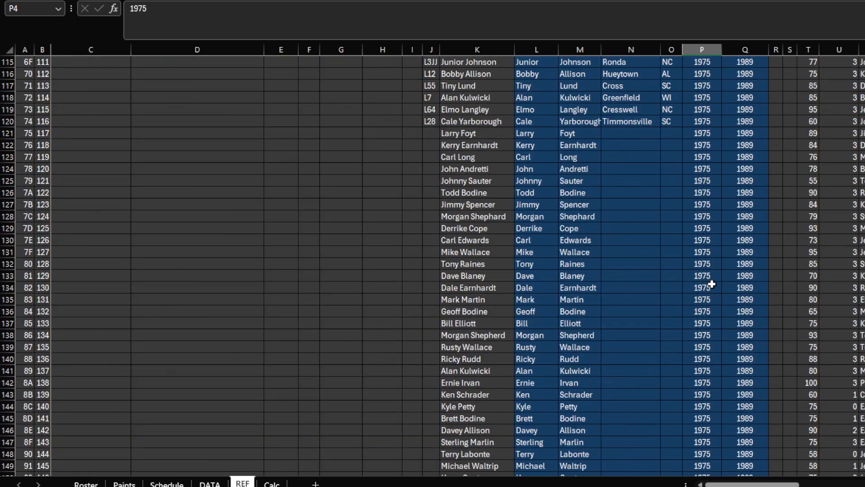
pyautogui.moveTo(525, 204); pyautogui.dragTo(557, 374)
pyautogui.scroll(-2, 557, 371)
pyautogui.scroll(-8, 557, 372)
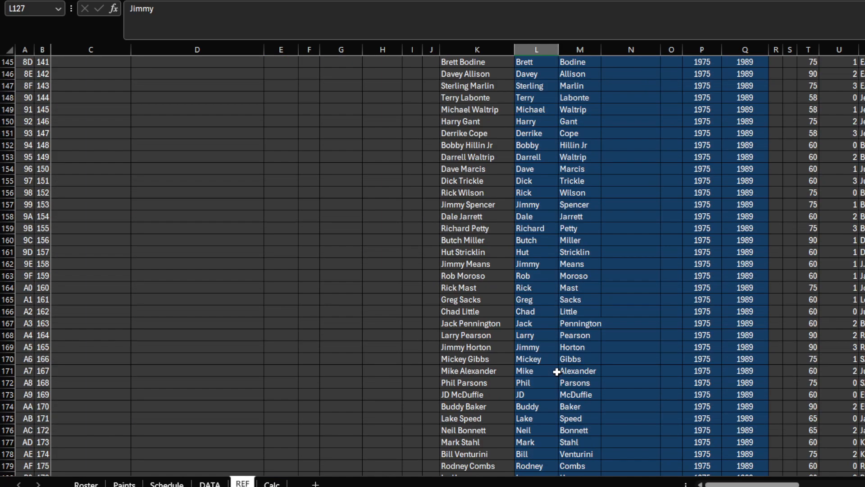
# Examine the driver entry L163:Q163 on REF, including its blank Town and State cells.
pyautogui.moveTo(538, 220); pyautogui.dragTo(580, 335)
pyautogui.moveTo(530, 264); pyautogui.dragTo(576, 276)
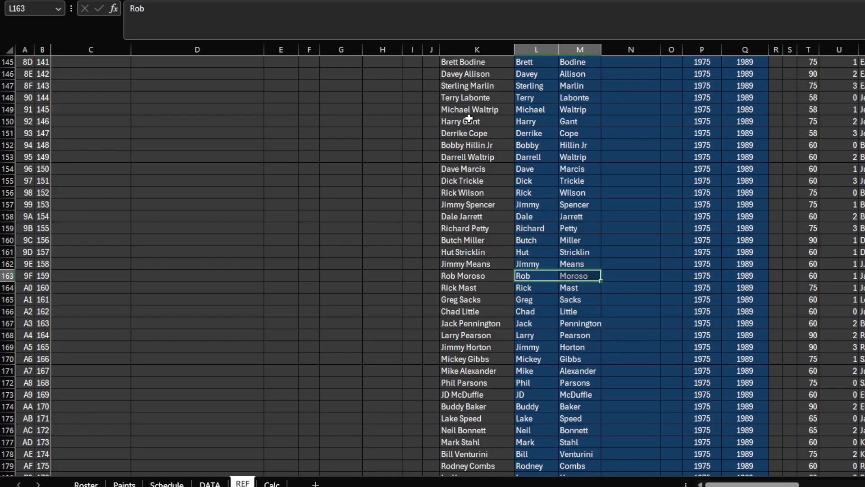
pyautogui.moveTo(525, 275); pyautogui.dragTo(731, 274)
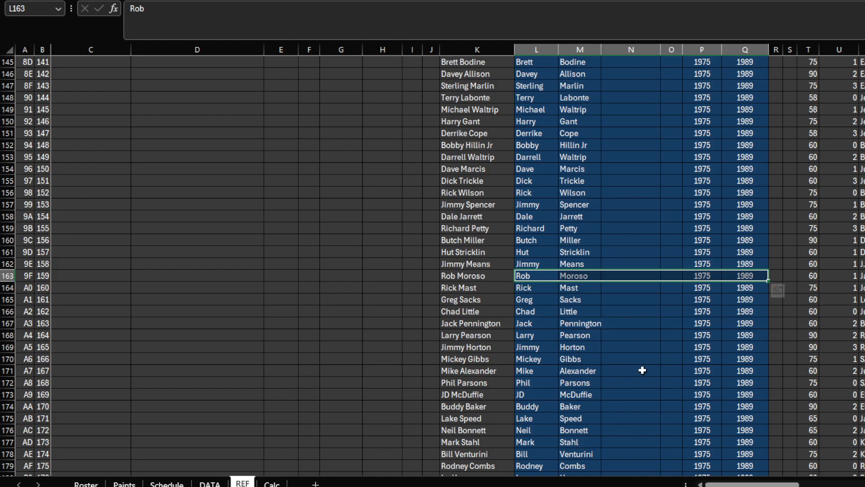
pyautogui.click(654, 275)
pyautogui.click(663, 276)
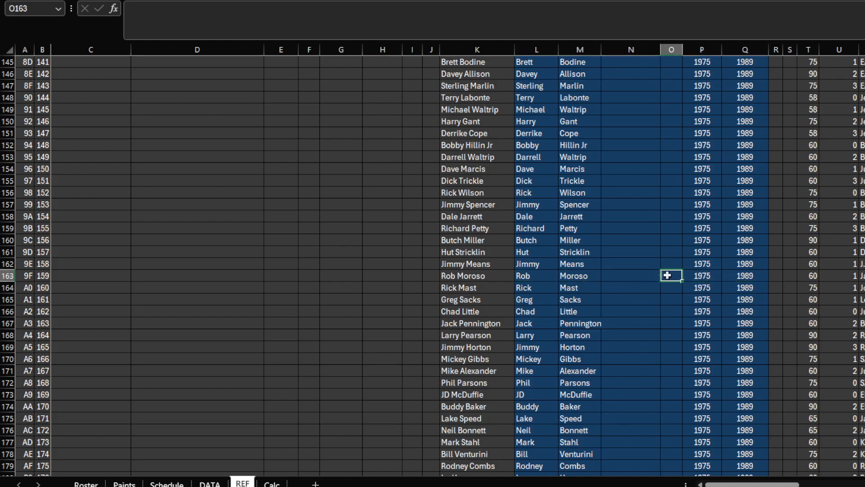
# Return to the first rows of REF and review the track Stat Modifier column and the driver detail columns L:Q.
pyautogui.click(645, 276)
pyautogui.click(671, 276)
pyautogui.scroll(8, 644, 378)
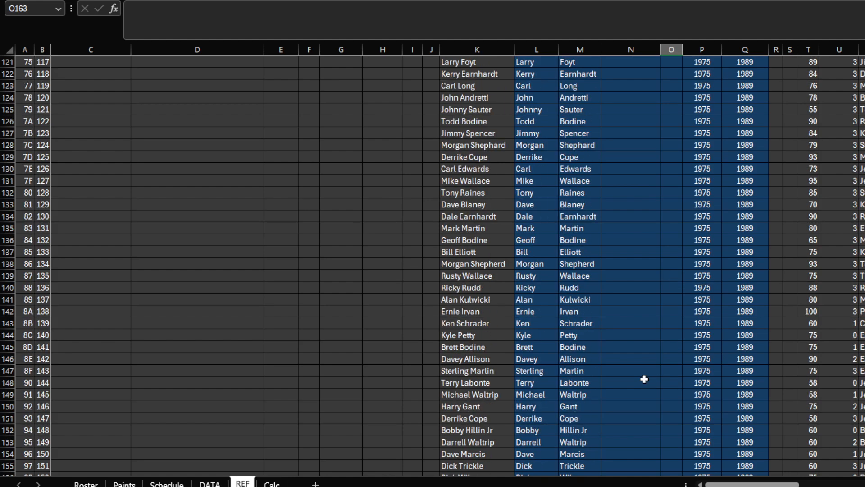
pyautogui.scroll(15, 644, 379)
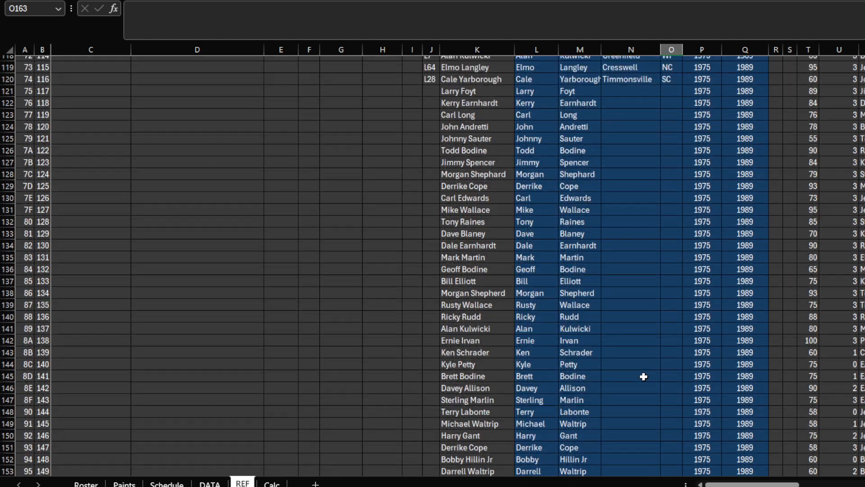
pyautogui.scroll(20, 643, 376)
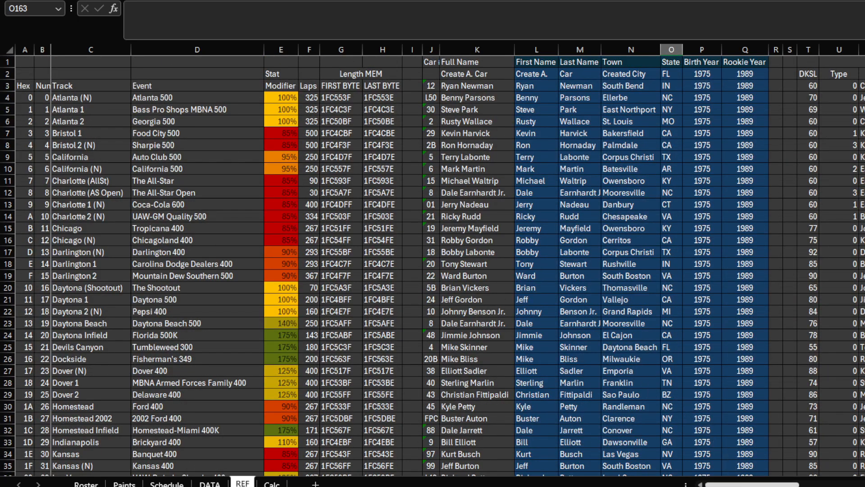
pyautogui.moveTo(749, 484); pyautogui.dragTo(729, 473)
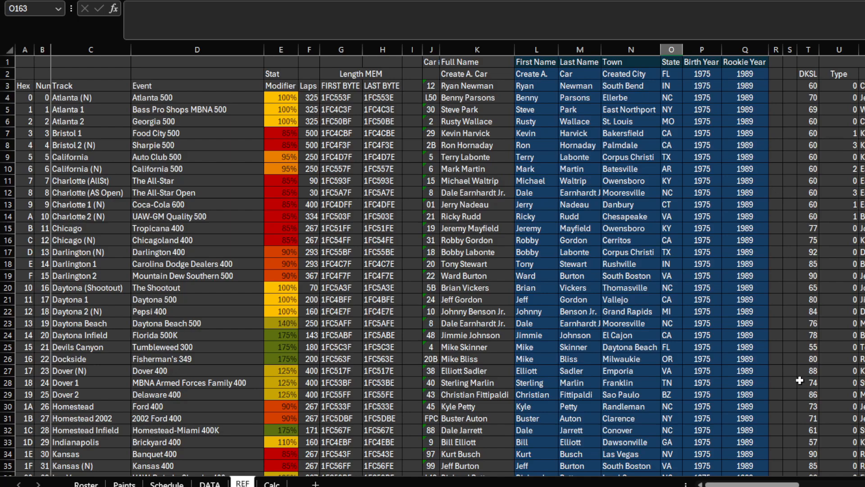
pyautogui.moveTo(292, 101); pyautogui.dragTo(293, 382)
pyautogui.moveTo(534, 252); pyautogui.dragTo(730, 328)
# Below the last driver on REF, enter a sample driver with first name aiojetojw in L200 and last name oigajsodj in M200.
pyautogui.scroll(-17, 493, 392)
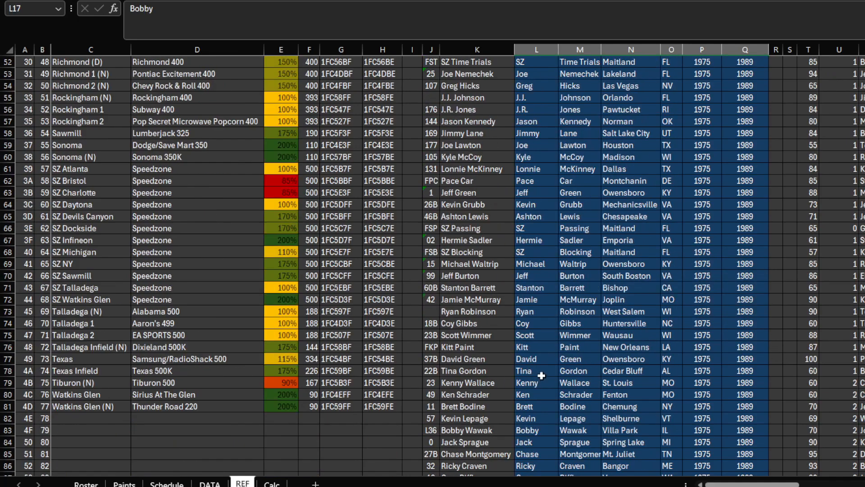
pyautogui.click(540, 350)
pyautogui.hotkey('ctrl', 'Down')
pyautogui.scroll(-7, 548, 342)
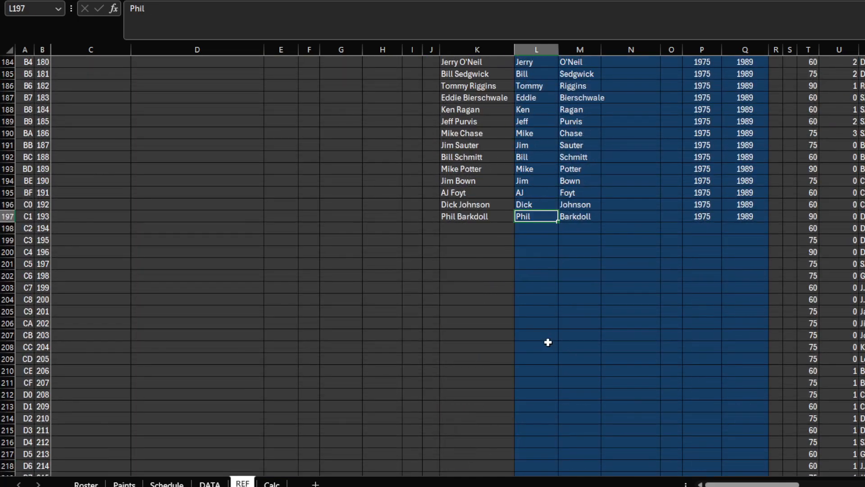
pyautogui.press('Return')
pyautogui.press('Return')
pyautogui.press('Return')
pyautogui.write('aiojetojw')
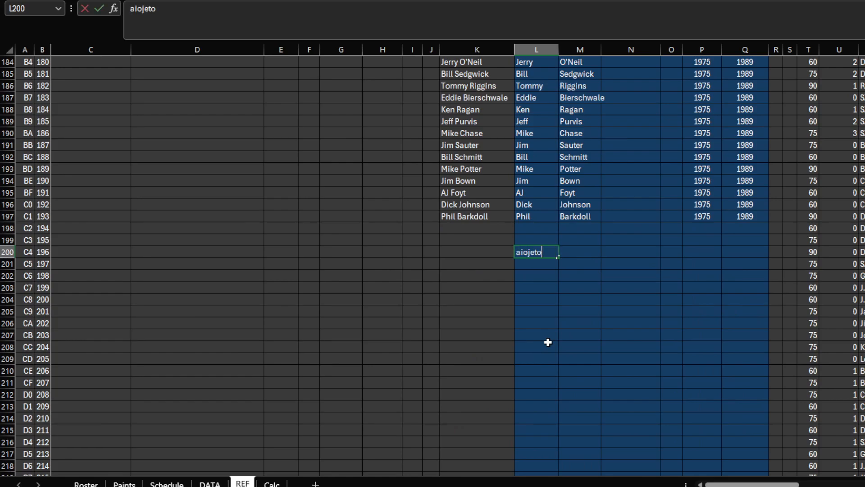
pyautogui.press('Tab')
pyautogui.write('oigajsodj')
pyautogui.press('Return')
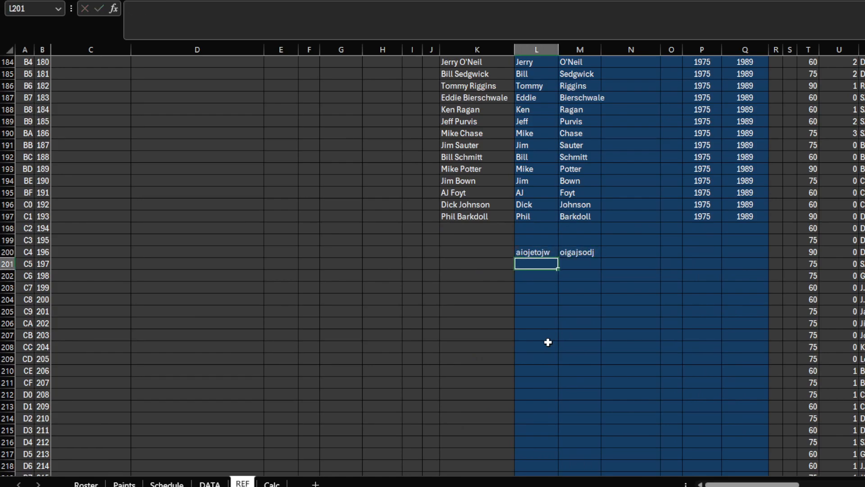
# Fill the Full Name formula from K197 down through K216 and check the combined sample name in K200.
pyautogui.click(496, 252)
pyautogui.click(495, 217)
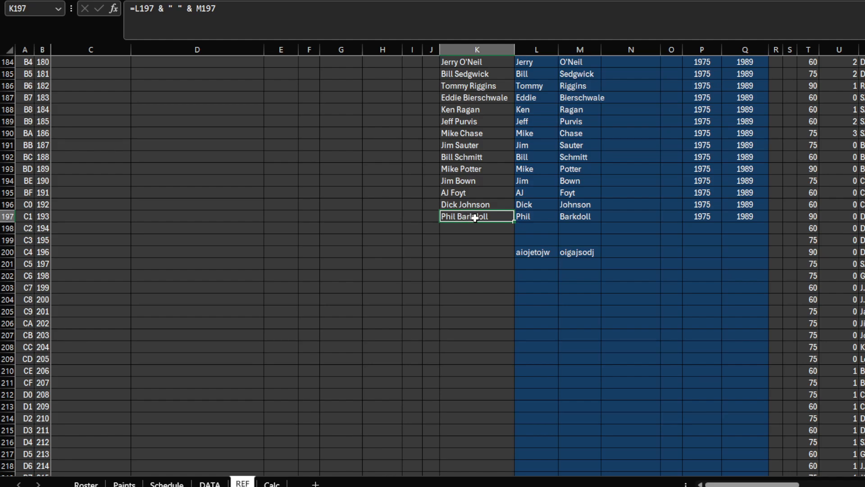
pyautogui.moveTo(516, 223); pyautogui.dragTo(495, 252)
pyautogui.click(494, 251)
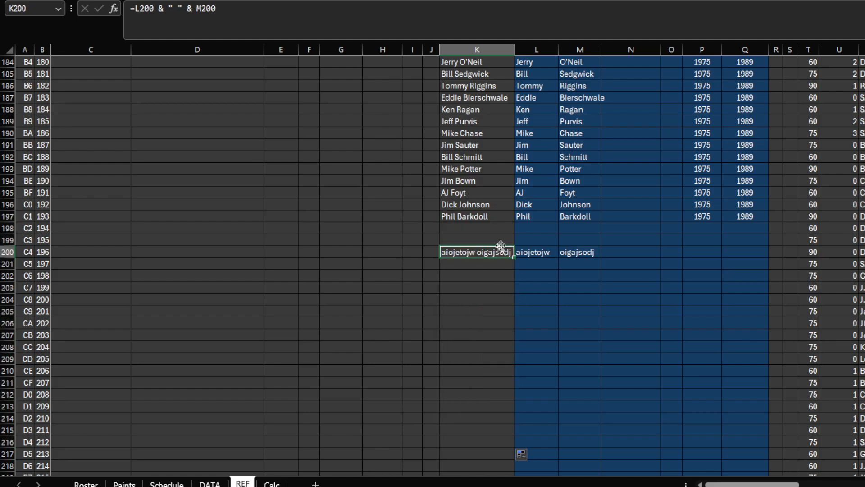
pyautogui.click(543, 252)
pyautogui.click(481, 251)
pyautogui.moveTo(523, 225); pyautogui.dragTo(556, 241)
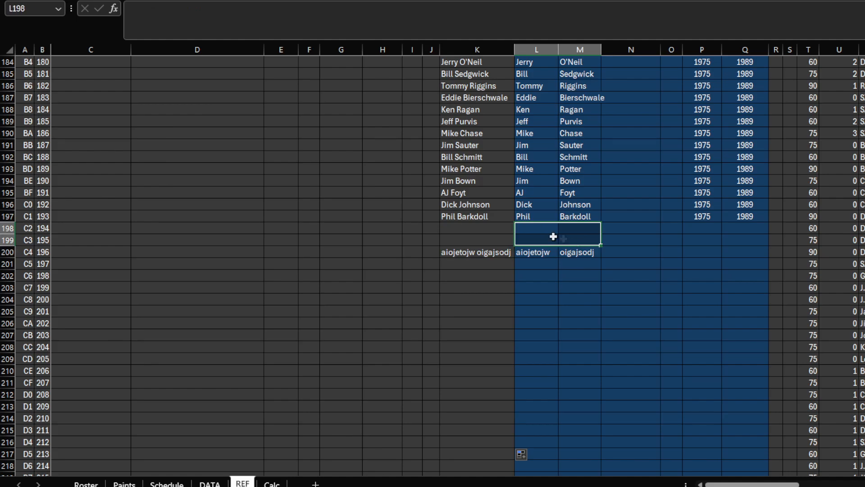
pyautogui.click(511, 215)
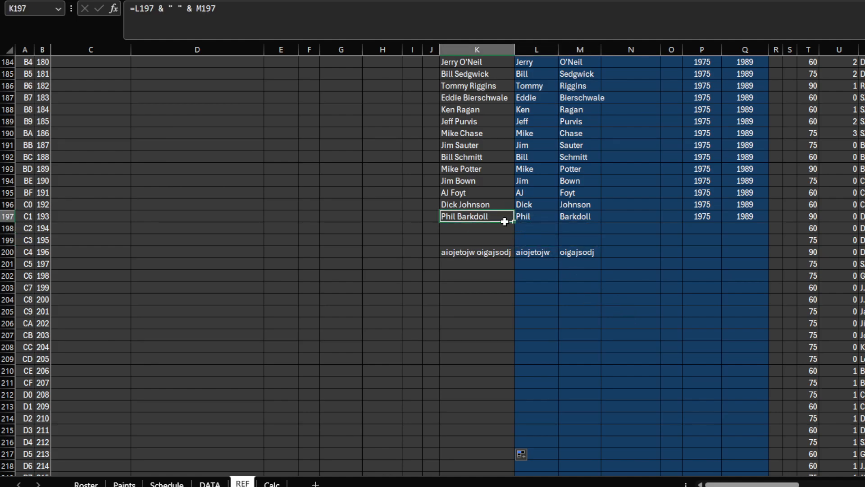
pyautogui.doubleClick(516, 220)
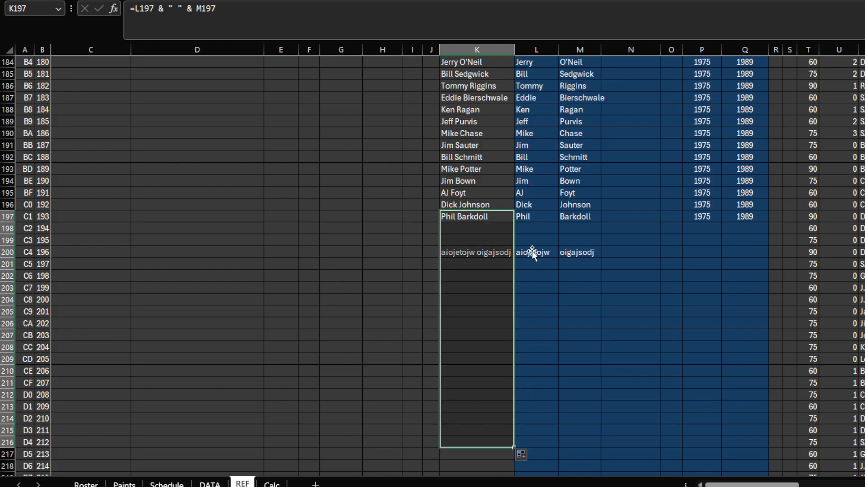
# Clear the sample first and last names from L200:M200.
pyautogui.moveTo(536, 299); pyautogui.dragTo(537, 471)
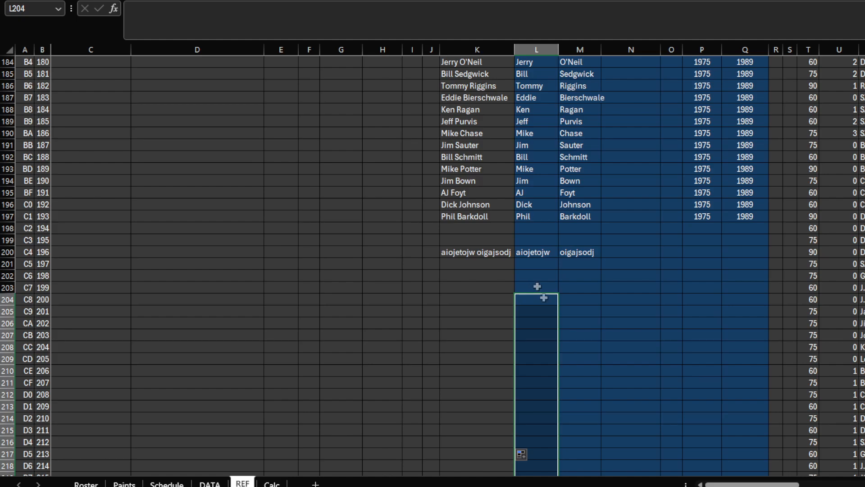
pyautogui.moveTo(543, 248); pyautogui.dragTo(586, 266)
pyautogui.press('Delete')
pyautogui.click(557, 347)
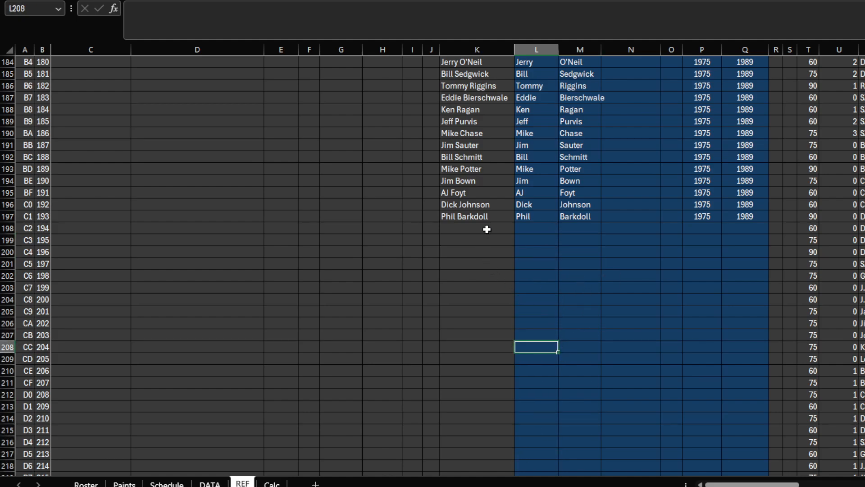
# Return to the first rows of REF and open the Roster sheet.
pyautogui.scroll(9, 565, 295)
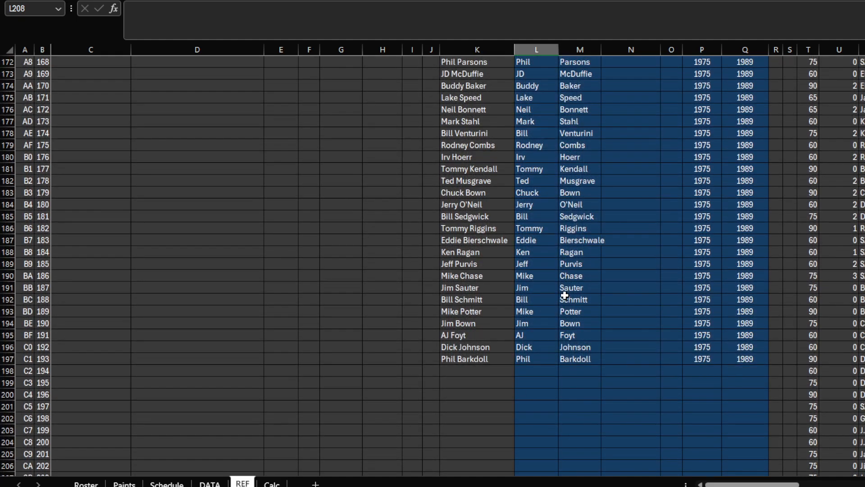
pyautogui.hotkey('ctrl', 'Home')
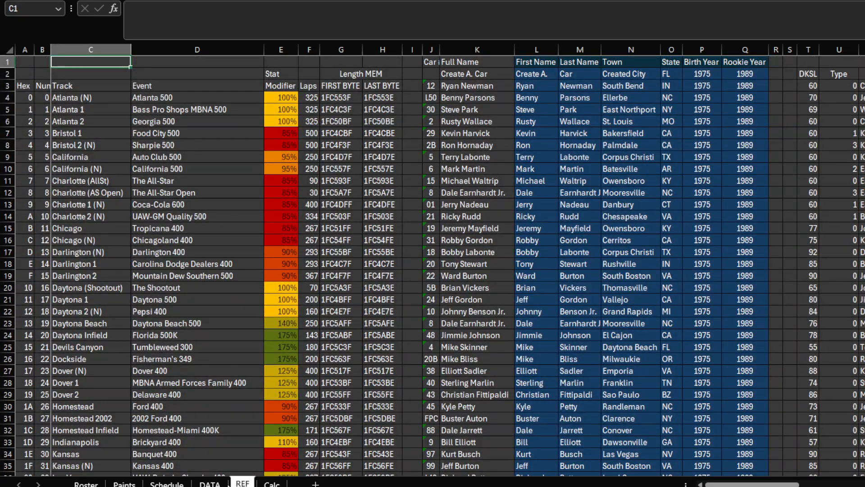
pyautogui.click(85, 483)
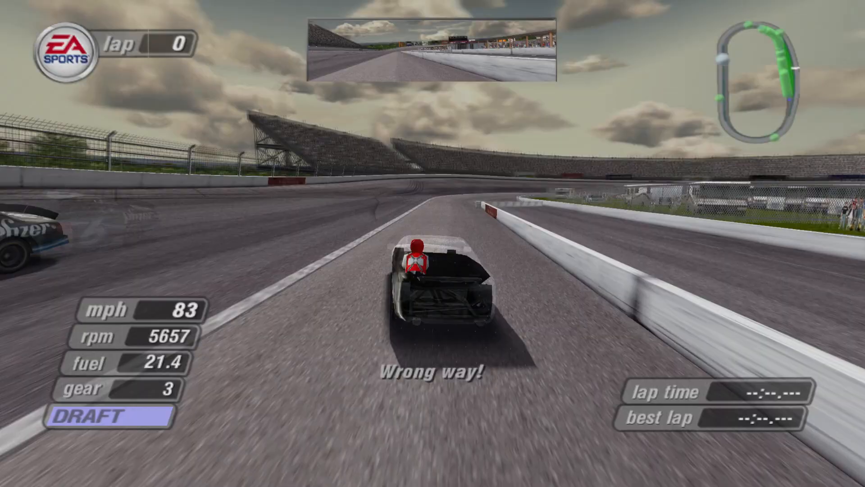
# Switch to the NASCAR racing game, leave the practice session and start the Pop Secret Microwave Popcorn 400 race.
pyautogui.press('Return')
pyautogui.press('Up')
pyautogui.press('Return')
pyautogui.press('Up')
pyautogui.press('Return')
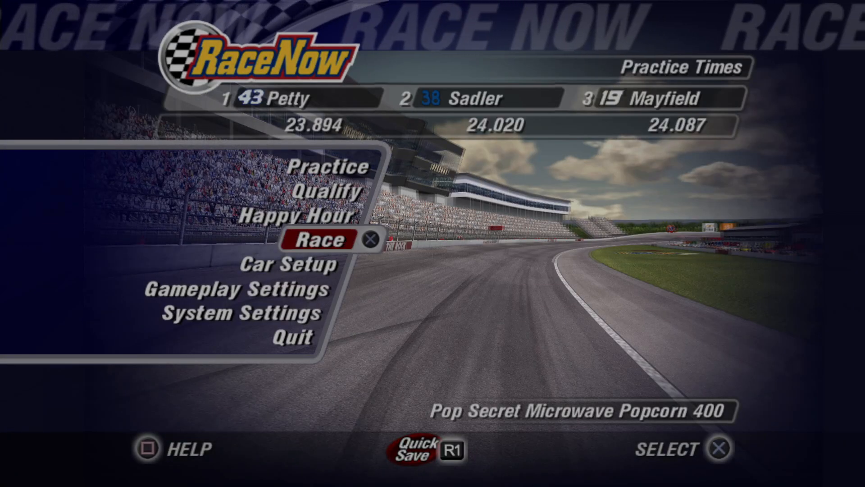
pyautogui.press('Return')
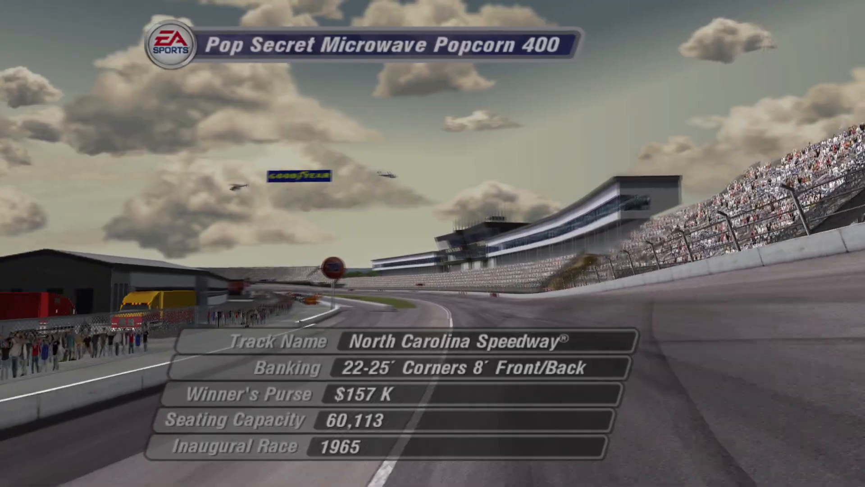
pyautogui.press('Return')
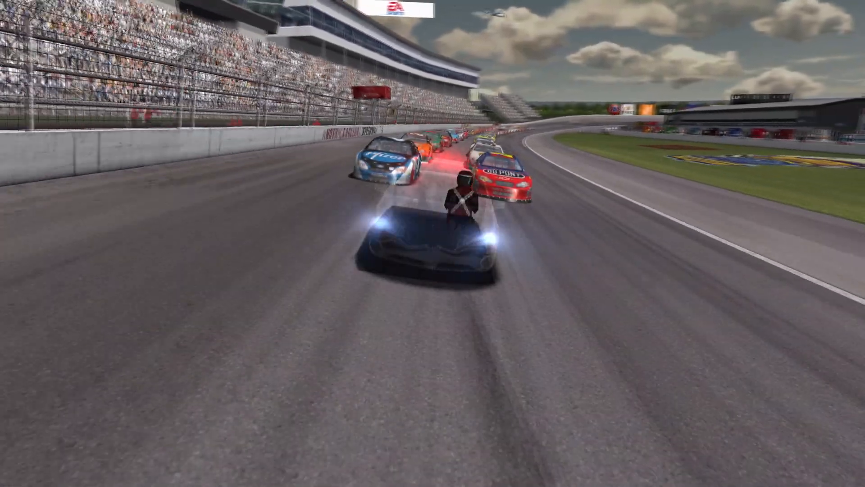